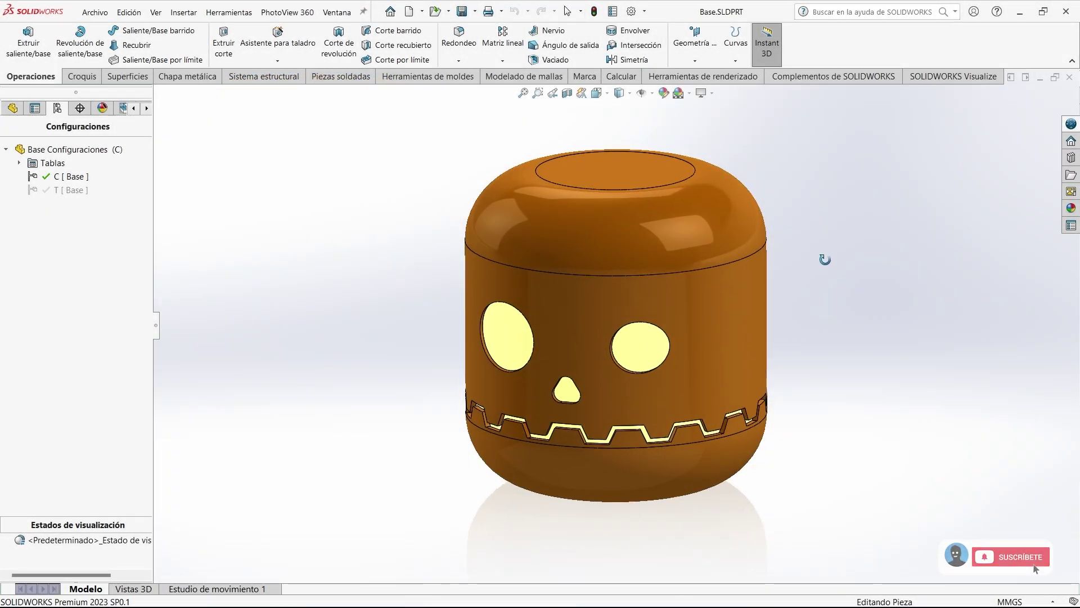
# Orbit the pumpkin lamp to inspect its circle-face configuration from several angles.
pyautogui.moveTo(830, 210); pyautogui.dragTo(823, 209, button='middle')
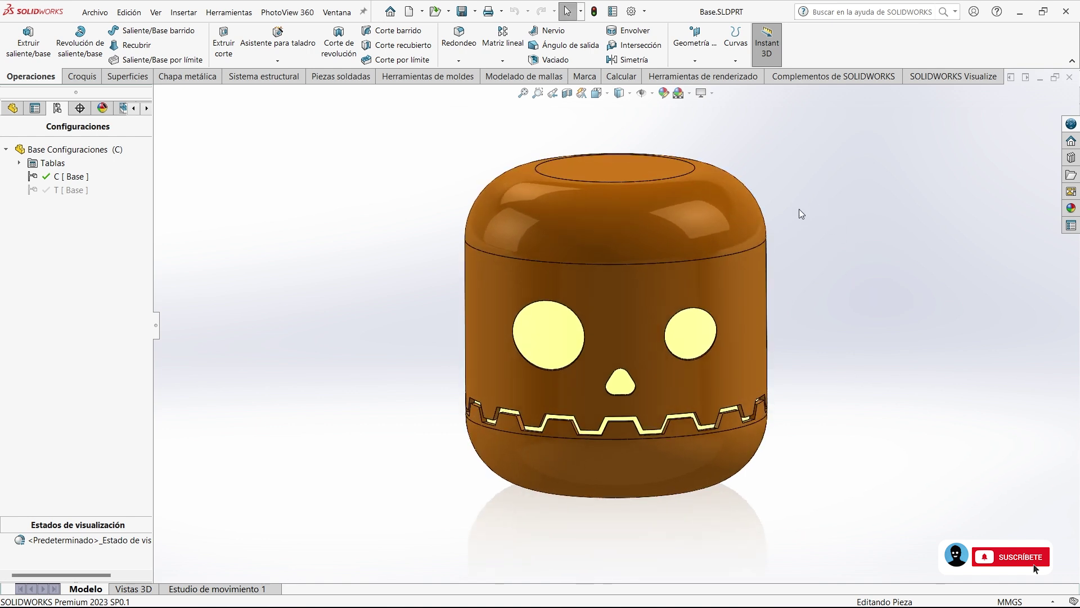
pyautogui.moveTo(881, 333)
pyautogui.mouseDown(button='middle')
pyautogui.moveTo(850, 377)
pyautogui.moveTo(842, 355)
pyautogui.moveTo(814, 376)
pyautogui.mouseUp(button='middle')
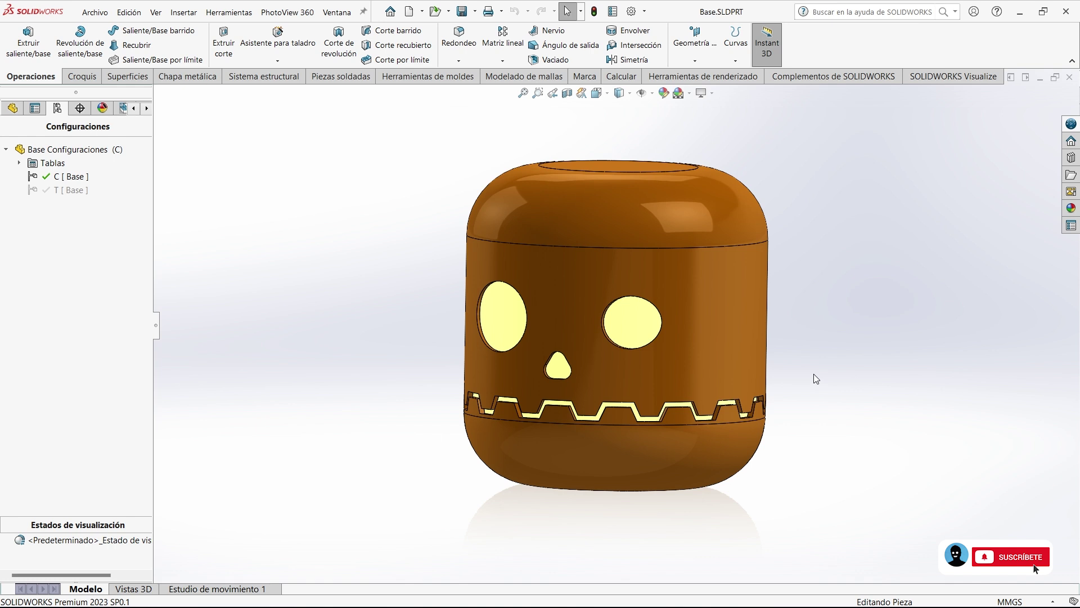
pyautogui.moveTo(806, 296)
pyautogui.mouseDown(button='middle')
pyautogui.moveTo(771, 296)
pyautogui.moveTo(832, 301)
pyautogui.moveTo(779, 308)
pyautogui.moveTo(816, 320)
pyautogui.moveTo(842, 313)
pyautogui.moveTo(830, 292)
pyautogui.moveTo(498, 499)
pyautogui.mouseUp(button='middle')
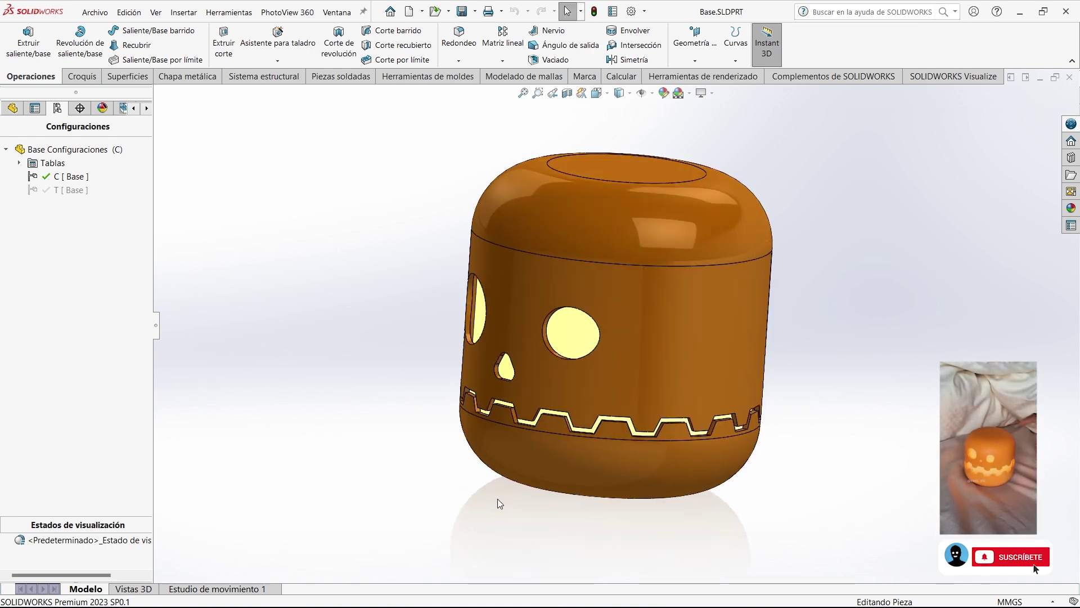
pyautogui.moveTo(462, 335); pyautogui.dragTo(349, 264, button='middle')
# Activate configuration T, review the triangle face, and start a new document.
pyautogui.doubleClick(70, 190)
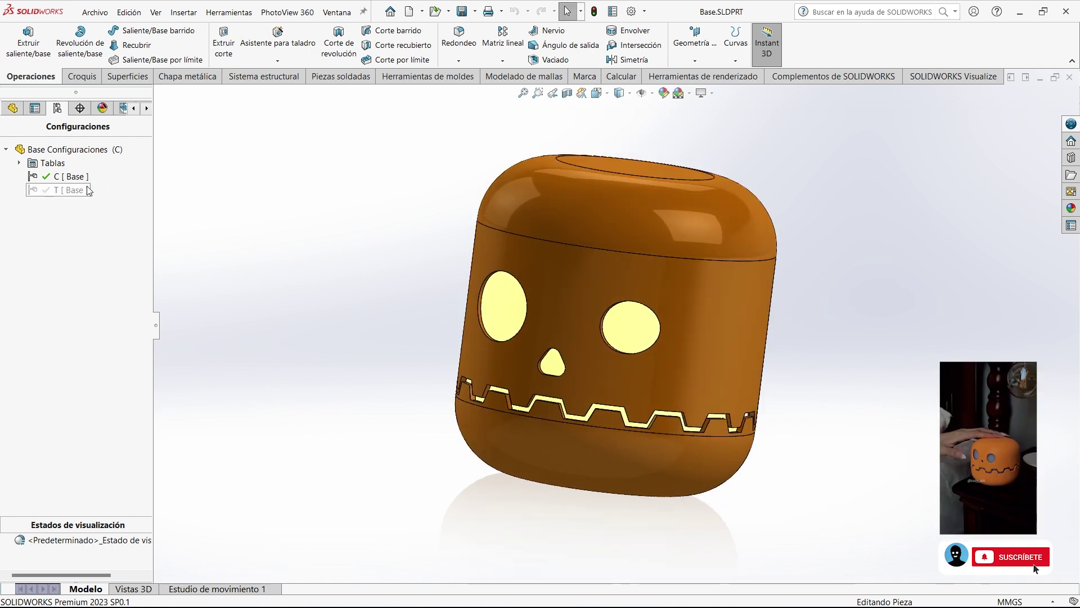
pyautogui.moveTo(258, 224)
pyautogui.mouseDown(button='middle')
pyautogui.moveTo(302, 263)
pyautogui.moveTo(285, 258)
pyautogui.moveTo(309, 224)
pyautogui.moveTo(299, 260)
pyautogui.moveTo(304, 253)
pyautogui.mouseUp(button='middle')
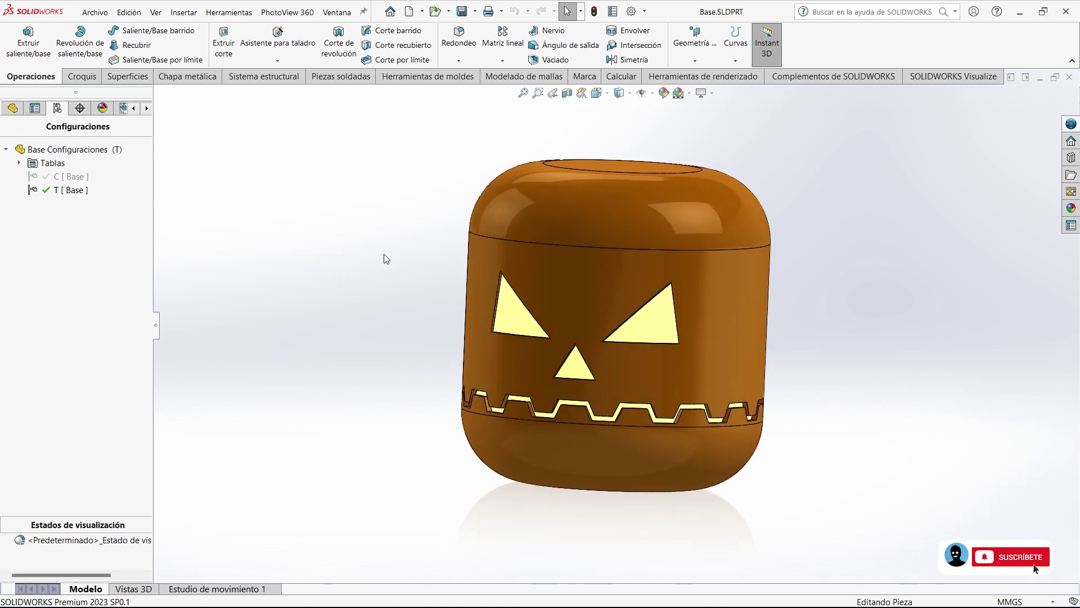
pyautogui.moveTo(386, 258); pyautogui.dragTo(331, 251, button='middle')
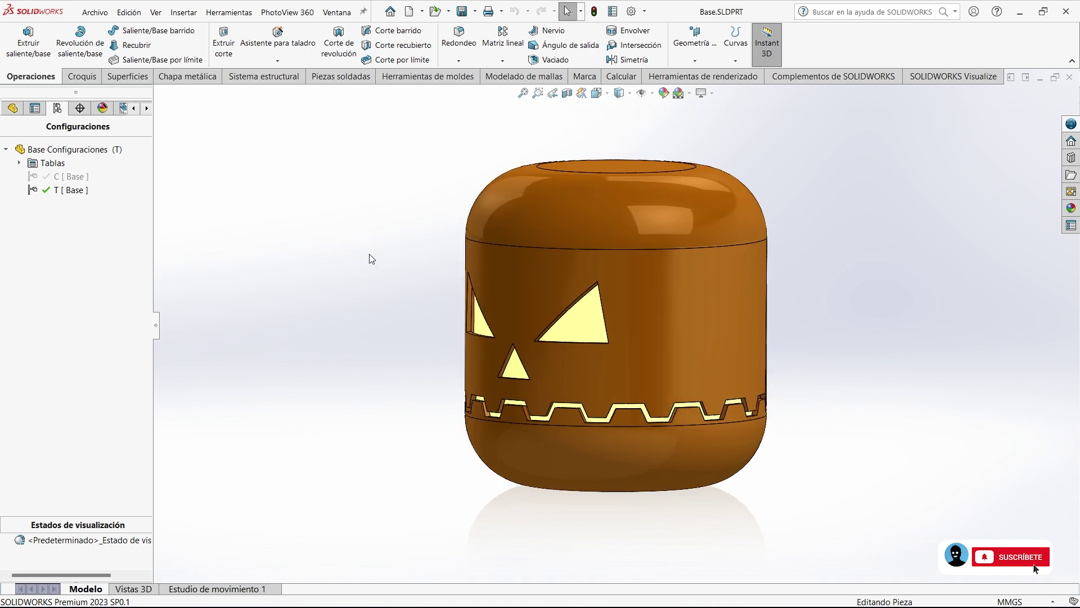
pyautogui.moveTo(420, 336); pyautogui.dragTo(459, 325, button='middle')
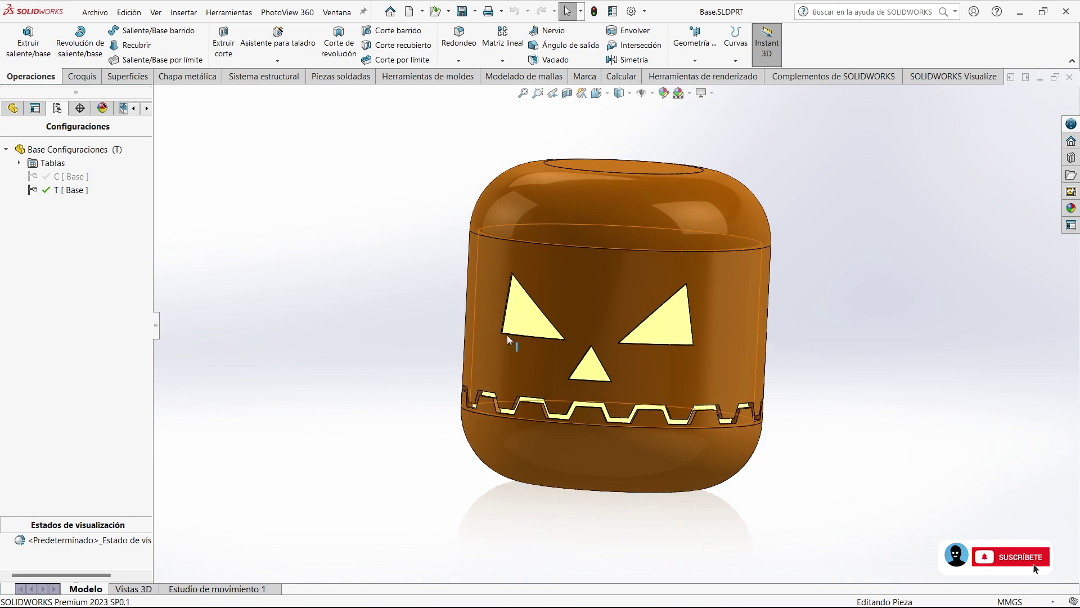
pyautogui.moveTo(881, 290); pyautogui.dragTo(834, 284, button='middle')
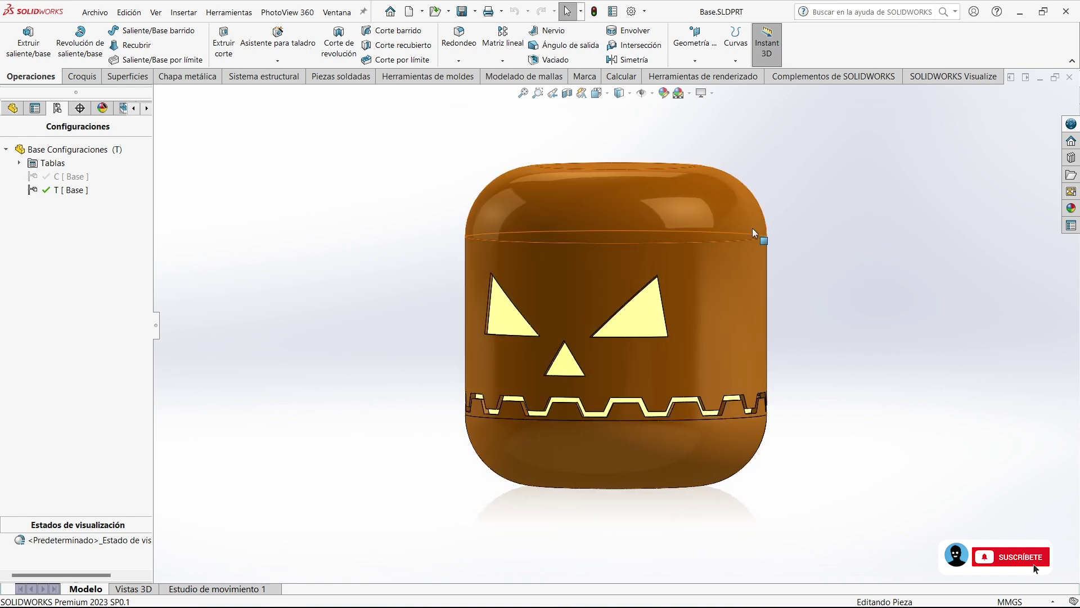
pyautogui.moveTo(800, 232)
pyautogui.mouseDown(button='middle')
pyautogui.moveTo(785, 250)
pyautogui.moveTo(838, 280)
pyautogui.mouseUp(button='middle')
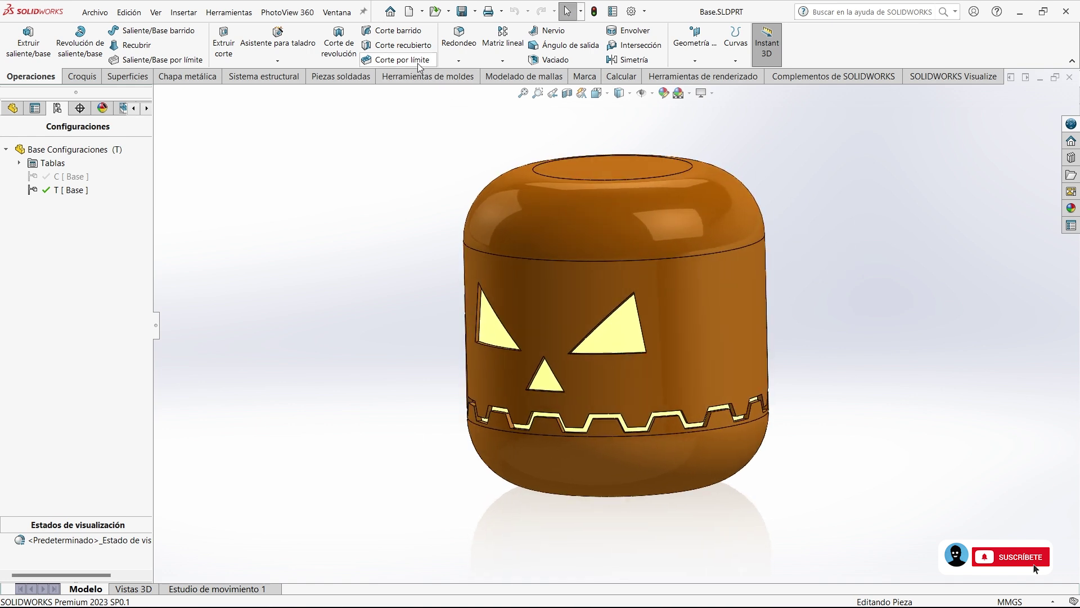
pyautogui.click(407, 11)
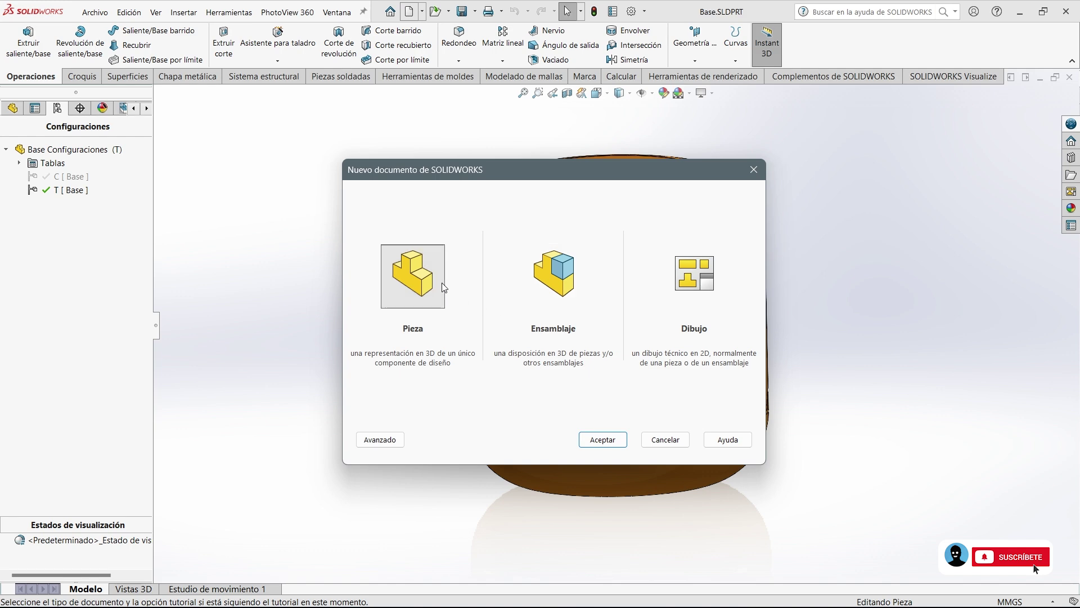
# Create a new part and start a sketch on the Alzado plane.
pyautogui.click(658, 436)
pyautogui.click(597, 432)
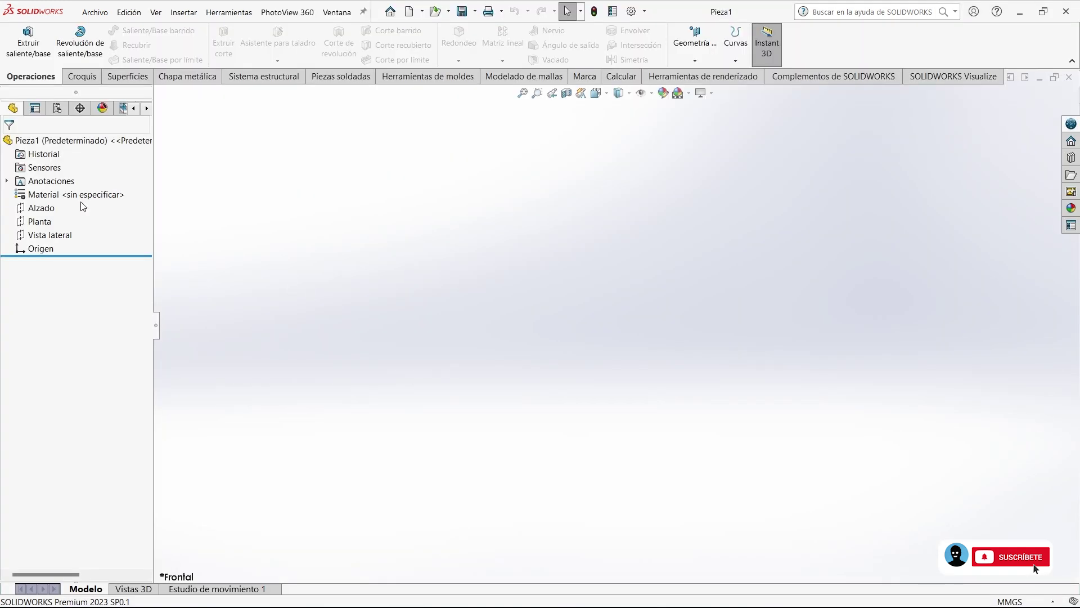
pyautogui.click(48, 209)
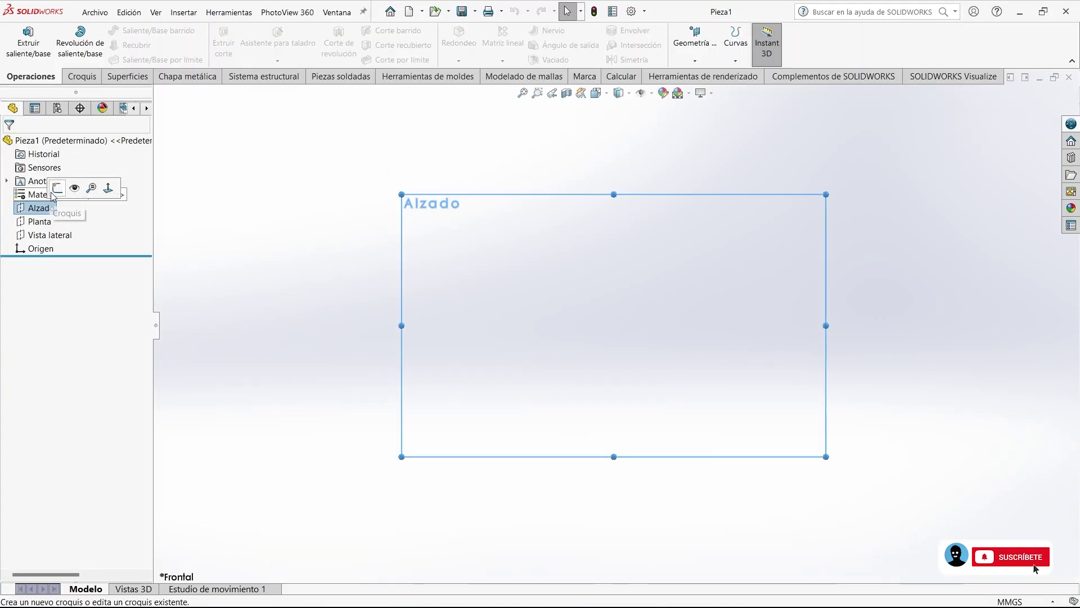
pyautogui.click(83, 193)
# Draw a corner rectangle in the sketch.
pyautogui.click(115, 45)
pyautogui.click(122, 61)
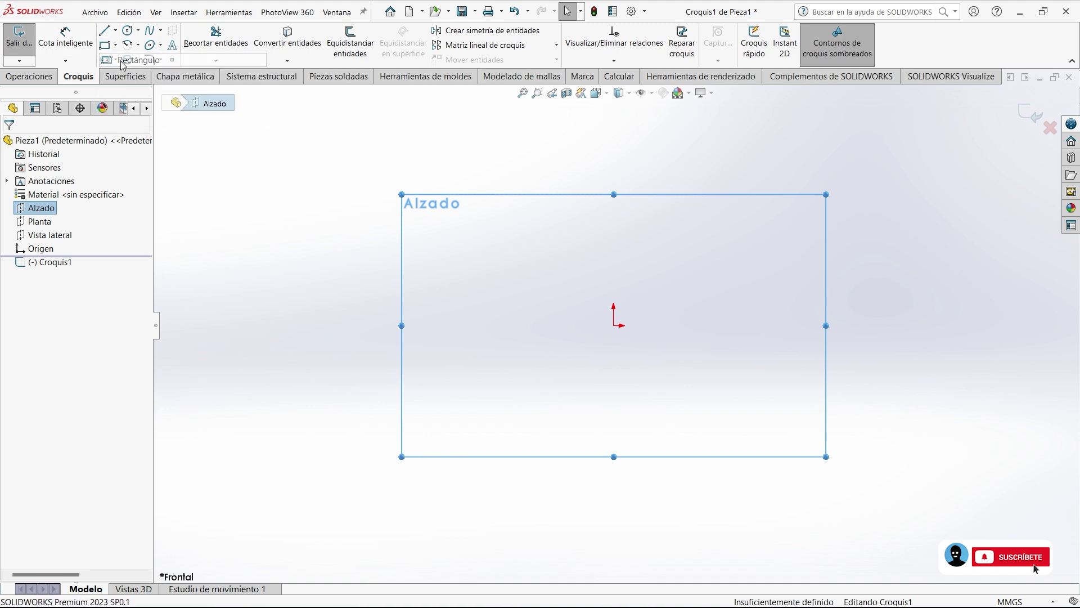
pyautogui.click(366, 154)
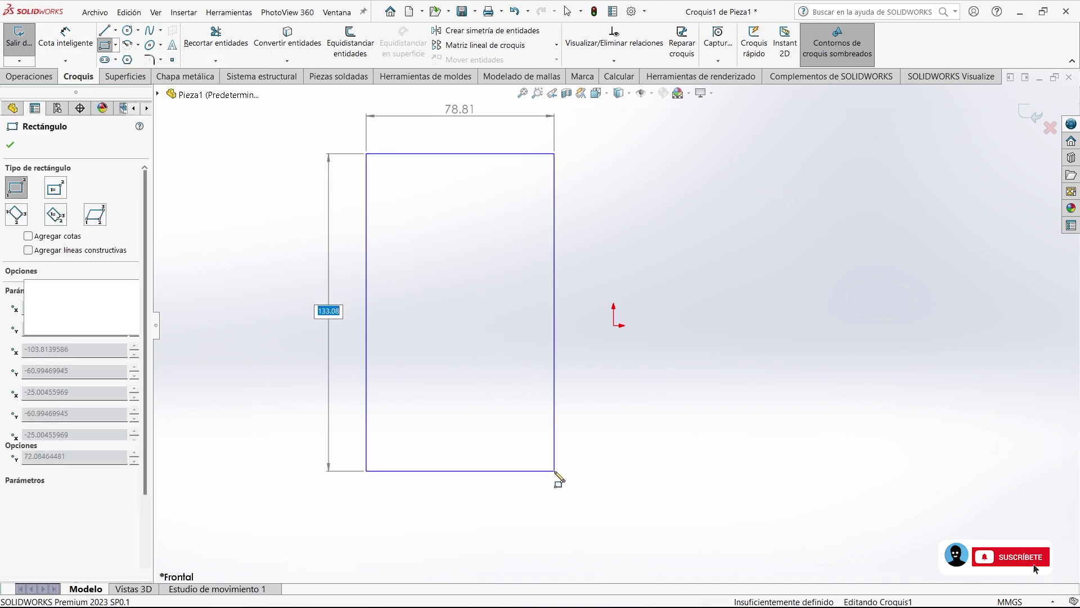
pyautogui.click(555, 470)
pyautogui.rightClick(283, 310)
pyautogui.click(315, 311)
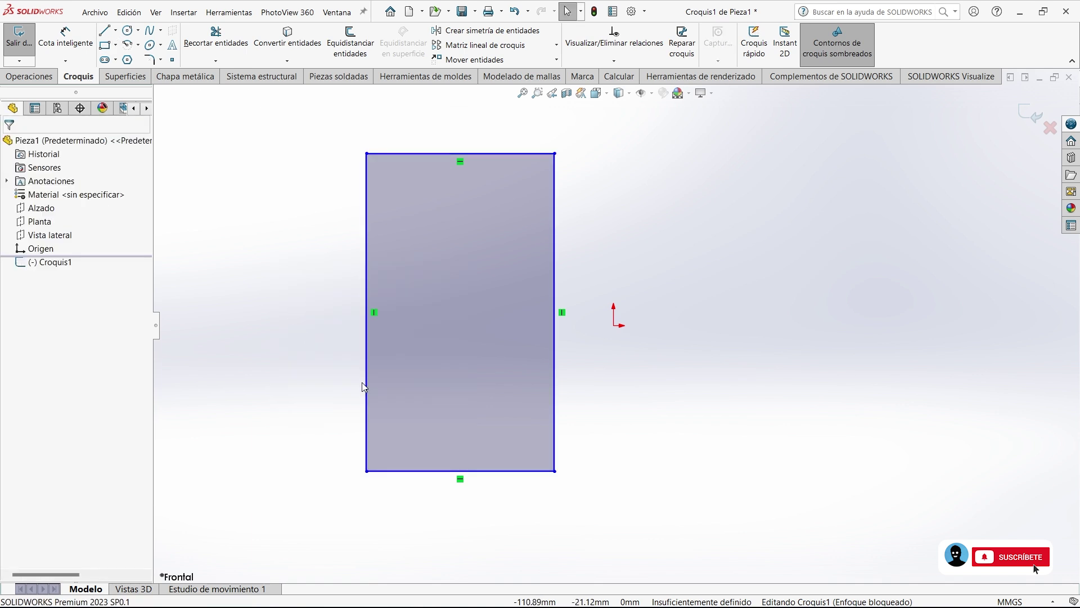
# Make the rectangle's right-edge midpoint coincident with the origin.
pyautogui.click(554, 312)
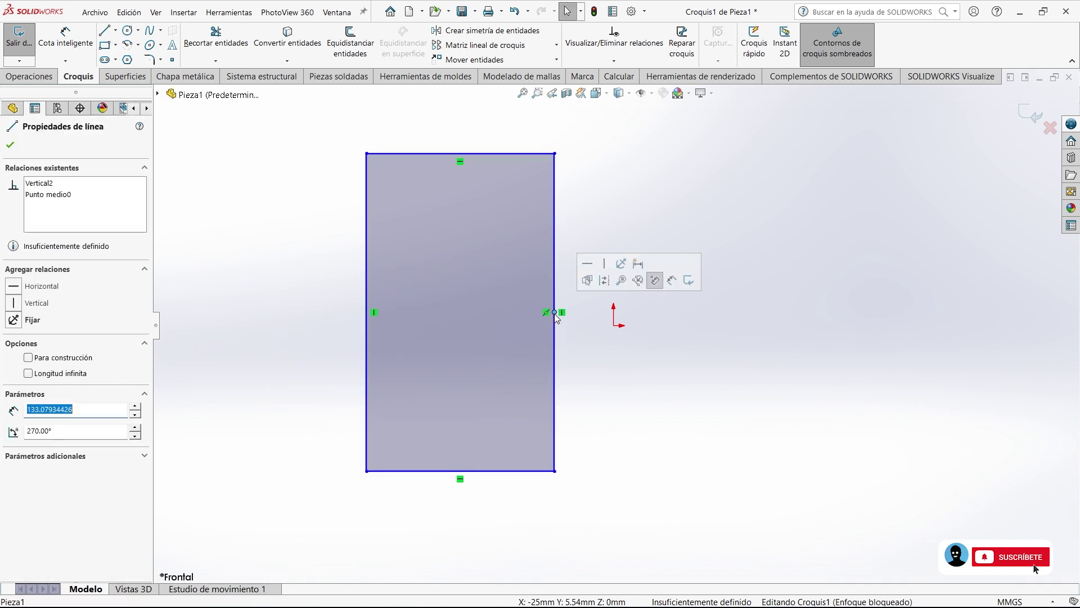
pyautogui.keyDown('ctrl'); pyautogui.click(614, 325); pyautogui.keyUp('ctrl')
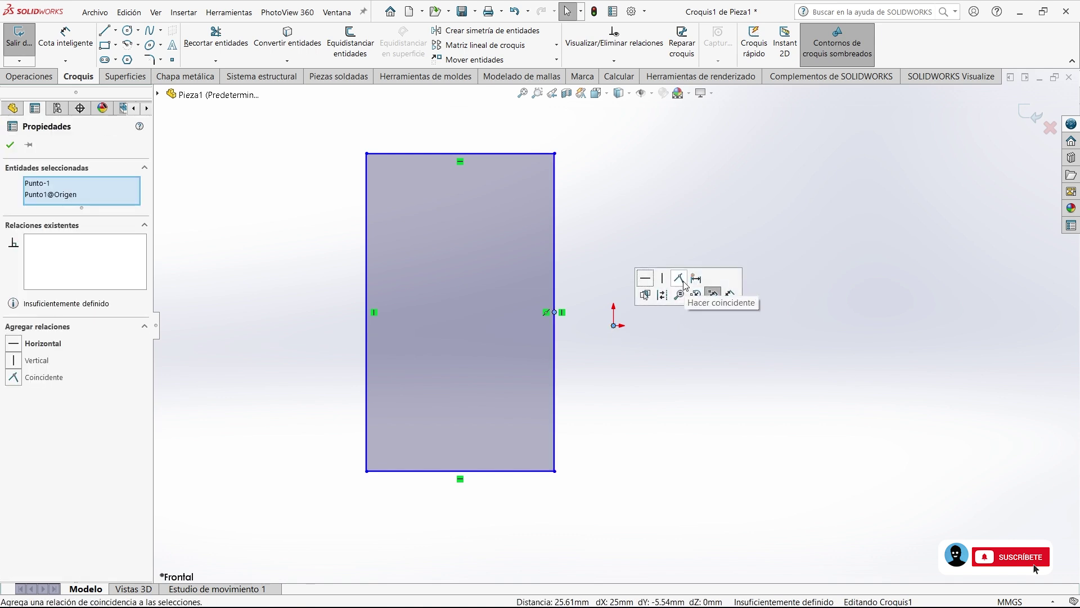
pyautogui.click(678, 278)
pyautogui.click(673, 377)
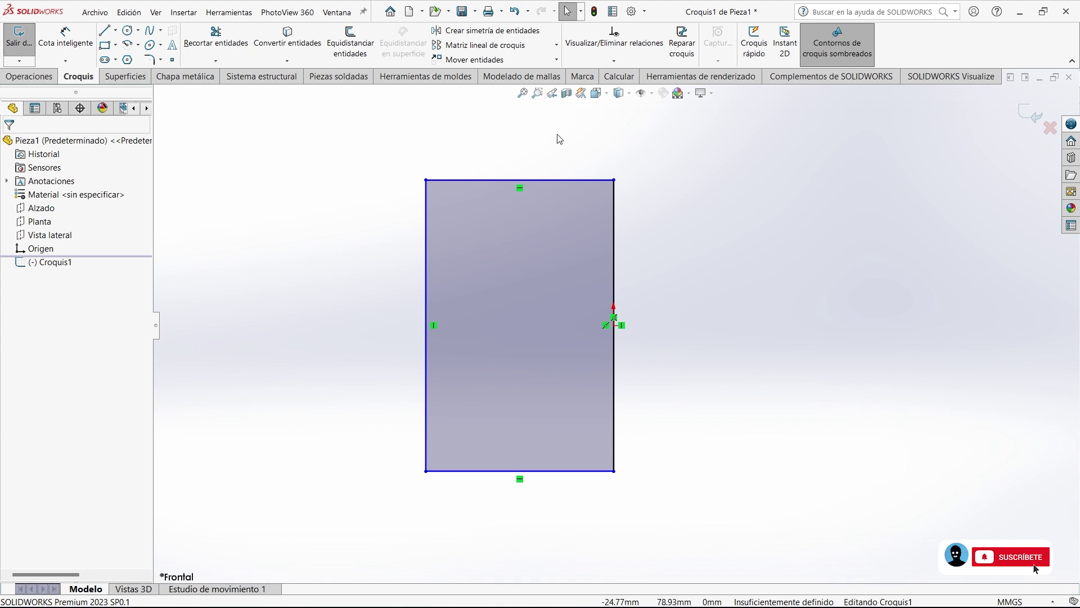
# Dimension the rectangle 85 mm wide and 180 mm tall.
pyautogui.click(65, 36)
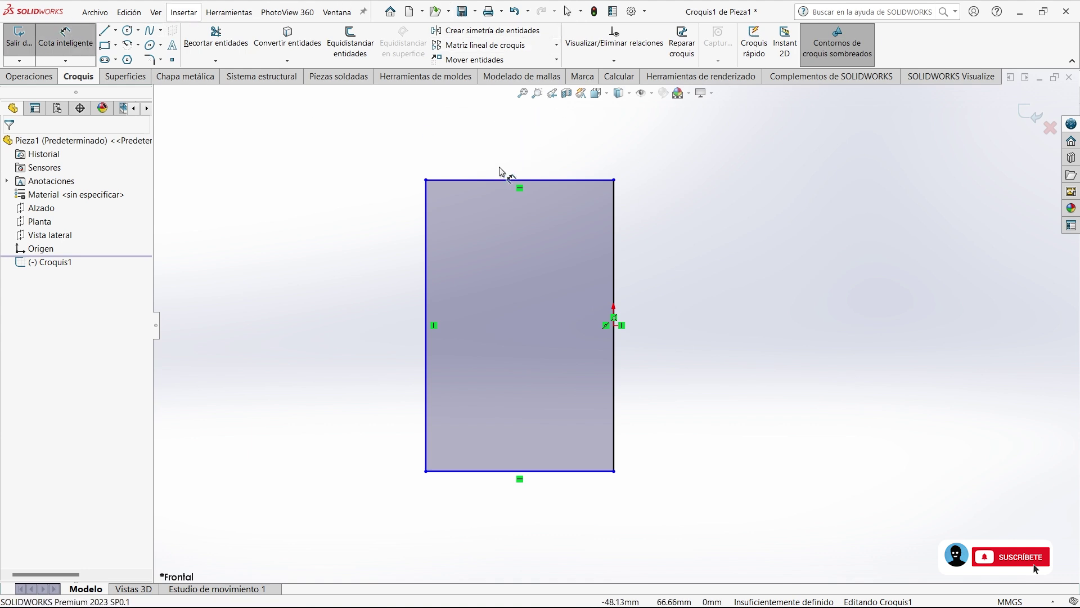
pyautogui.click(509, 180)
pyautogui.click(509, 147)
pyautogui.write('85')
pyautogui.press('Return')
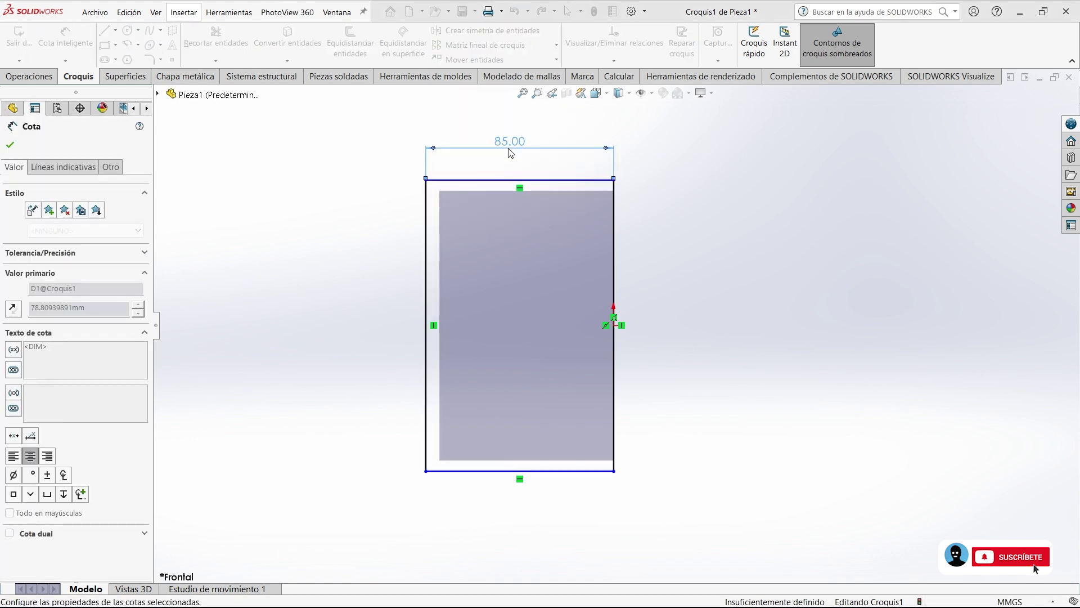
pyautogui.click(425, 208)
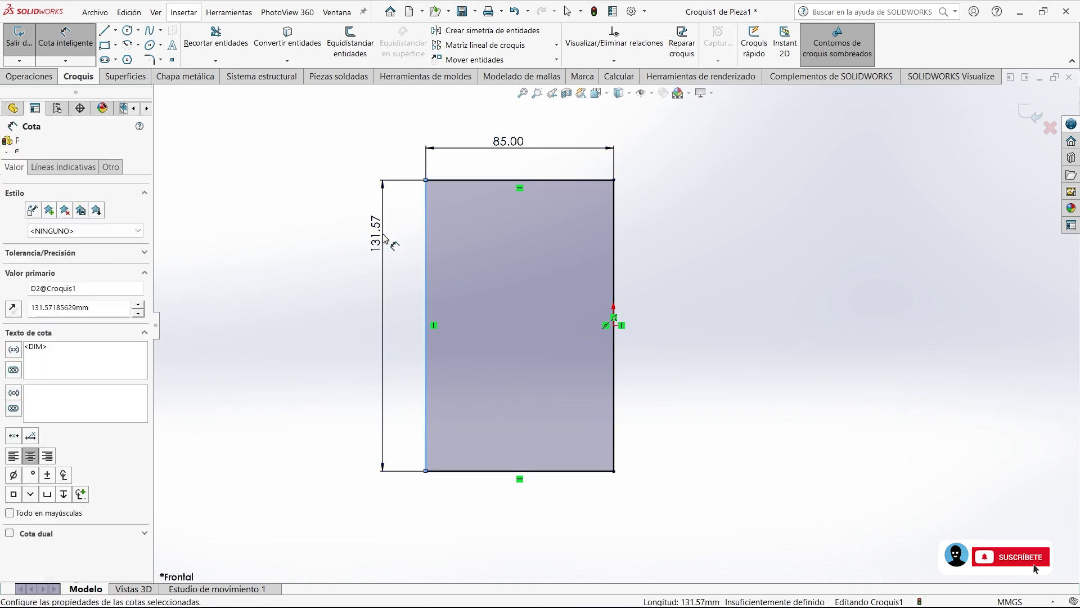
pyautogui.click(384, 238)
pyautogui.press('Return')
pyautogui.write('180')
pyautogui.press('Return')
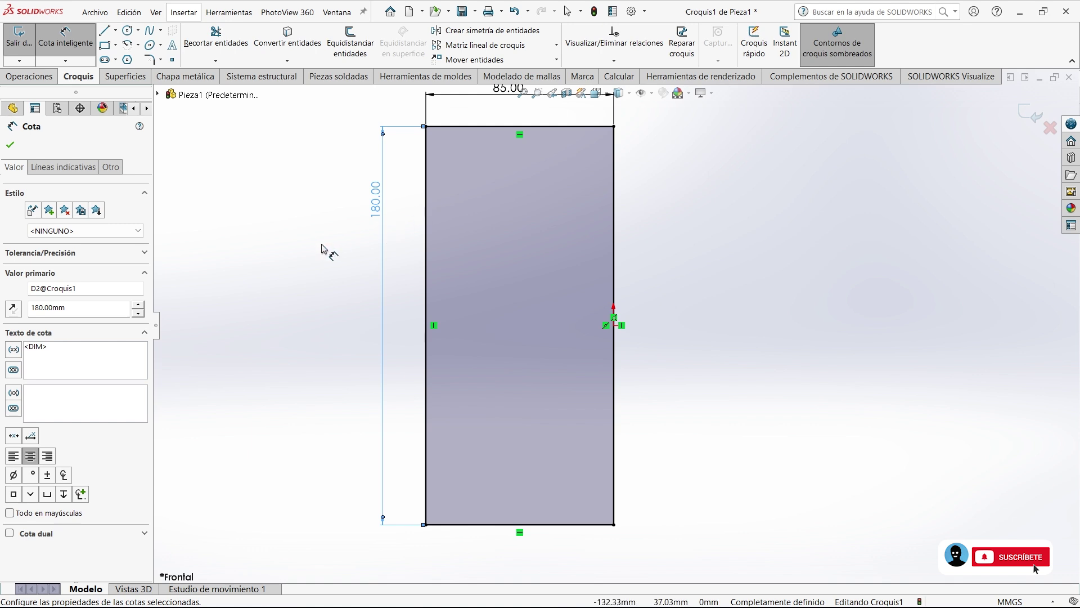
pyautogui.rightClick(710, 278)
pyautogui.click(750, 315)
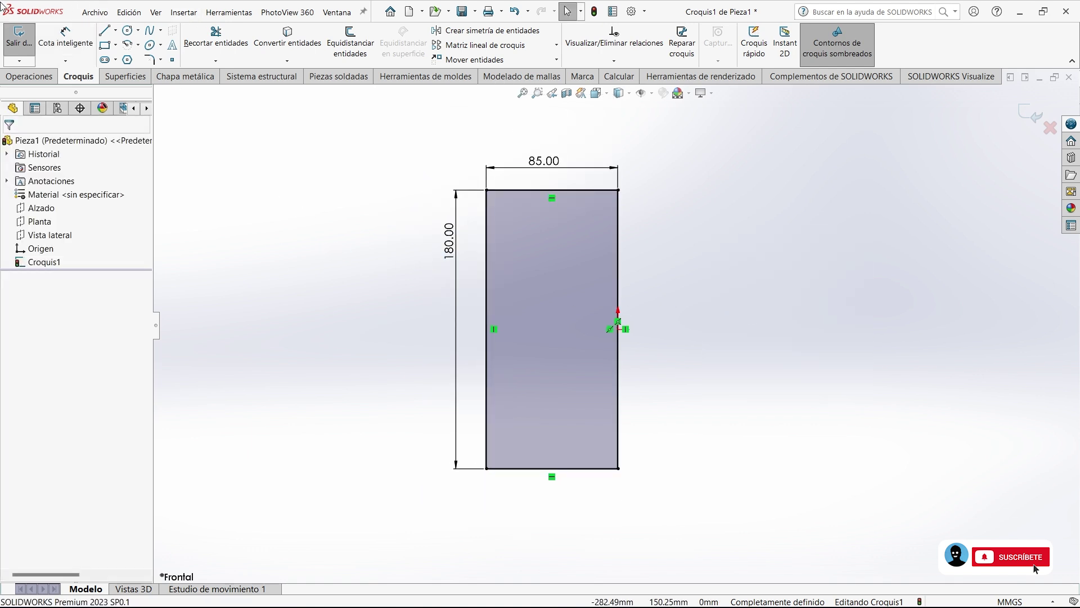
pyautogui.click(148, 59)
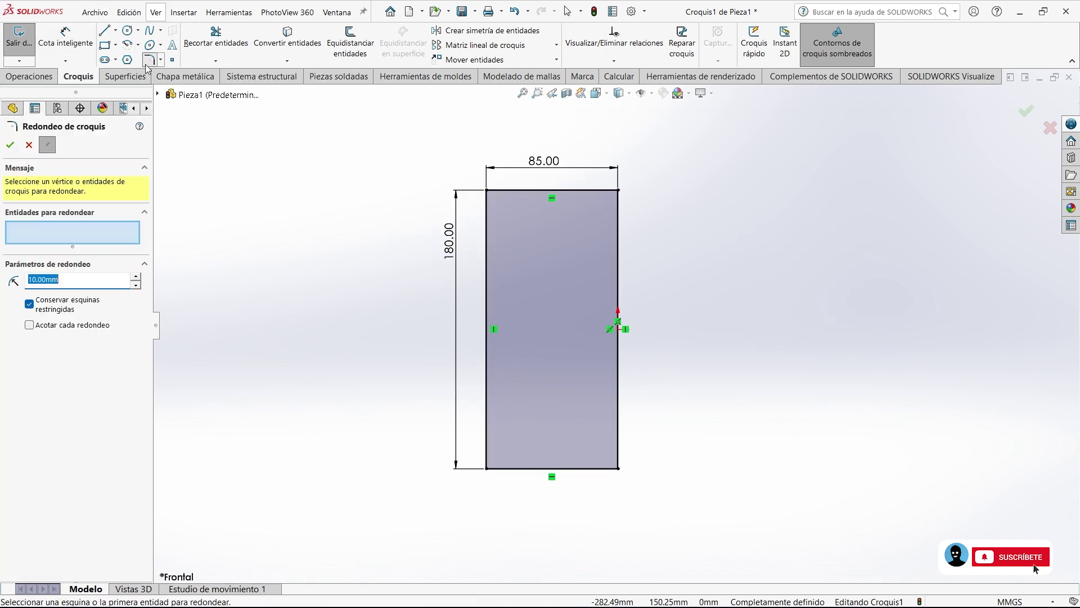
pyautogui.write('40')
# Round the top-left and bottom-left rectangle corners with R40 mm sketch fillets.
pyautogui.click(128, 228)
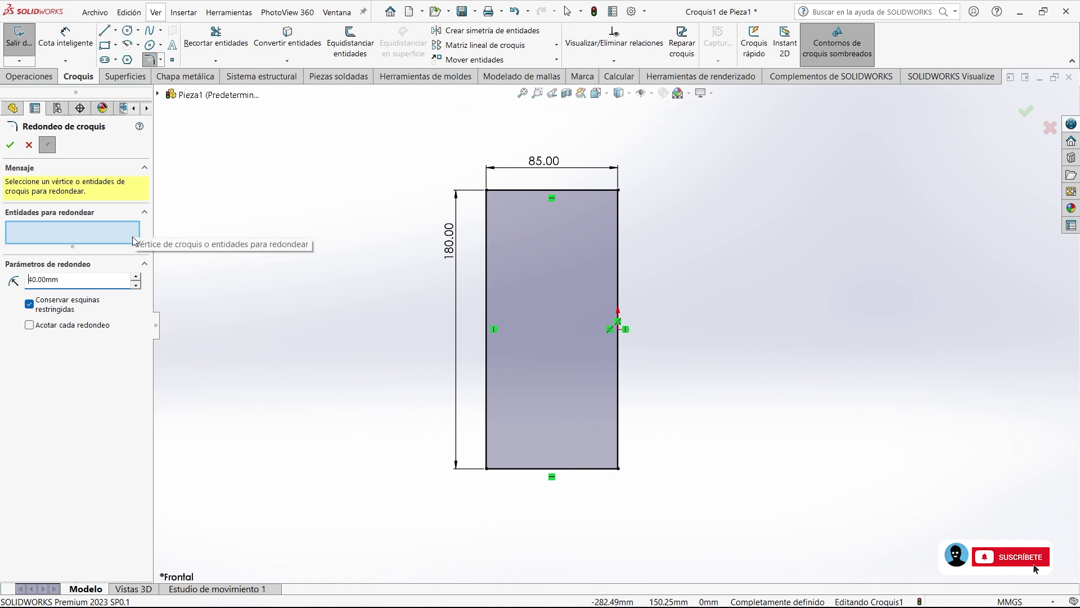
pyautogui.click(486, 190)
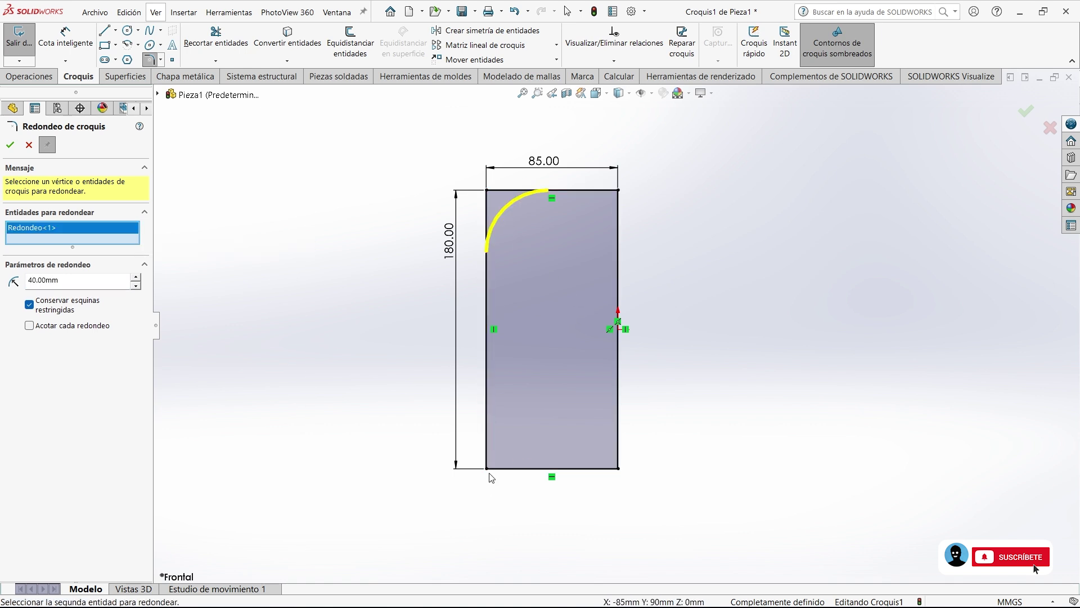
pyautogui.click(487, 469)
pyautogui.press('Return')
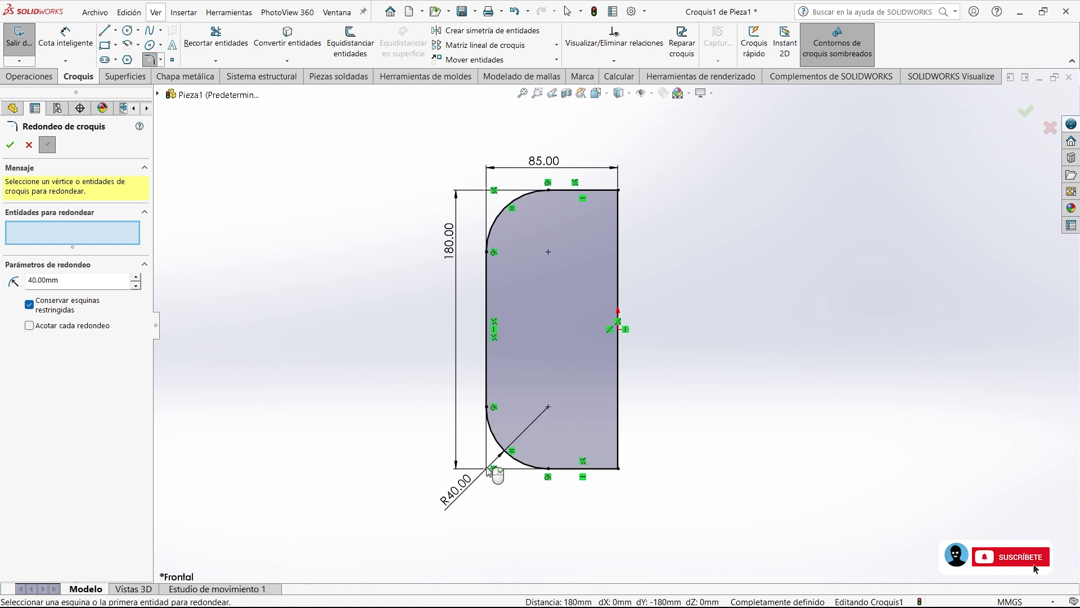
pyautogui.click(10, 145)
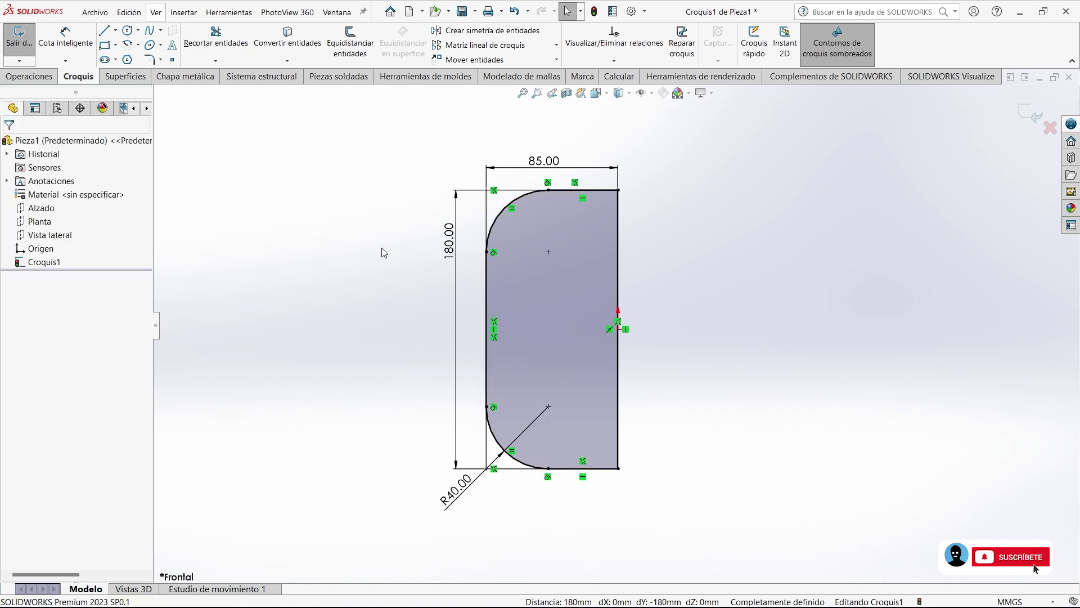
pyautogui.click(31, 76)
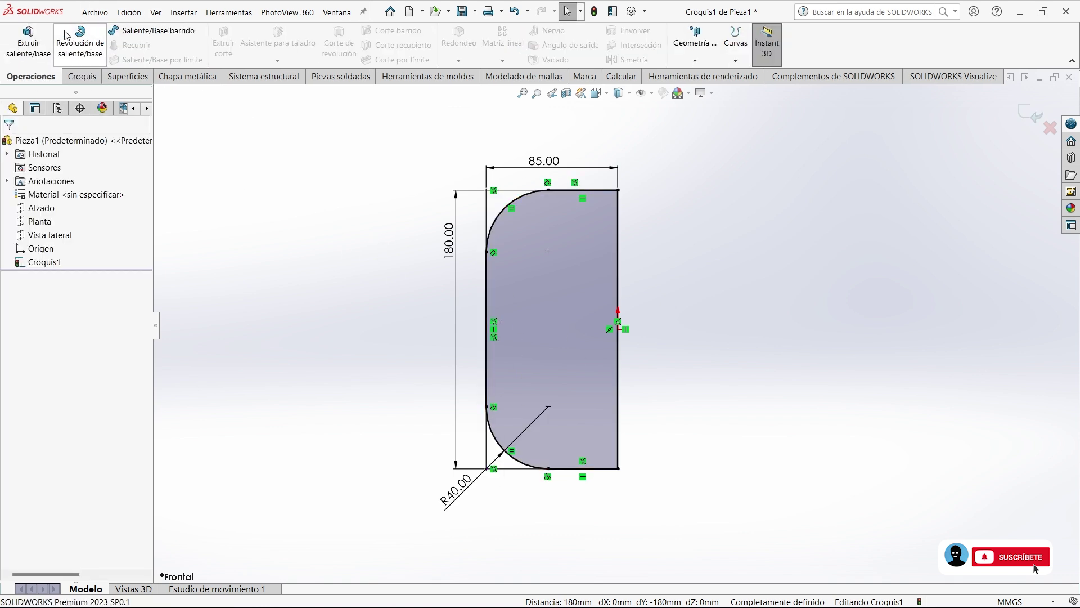
# Revolve the profile 360° about the right vertical line and inspect the solid.
pyautogui.click(93, 51)
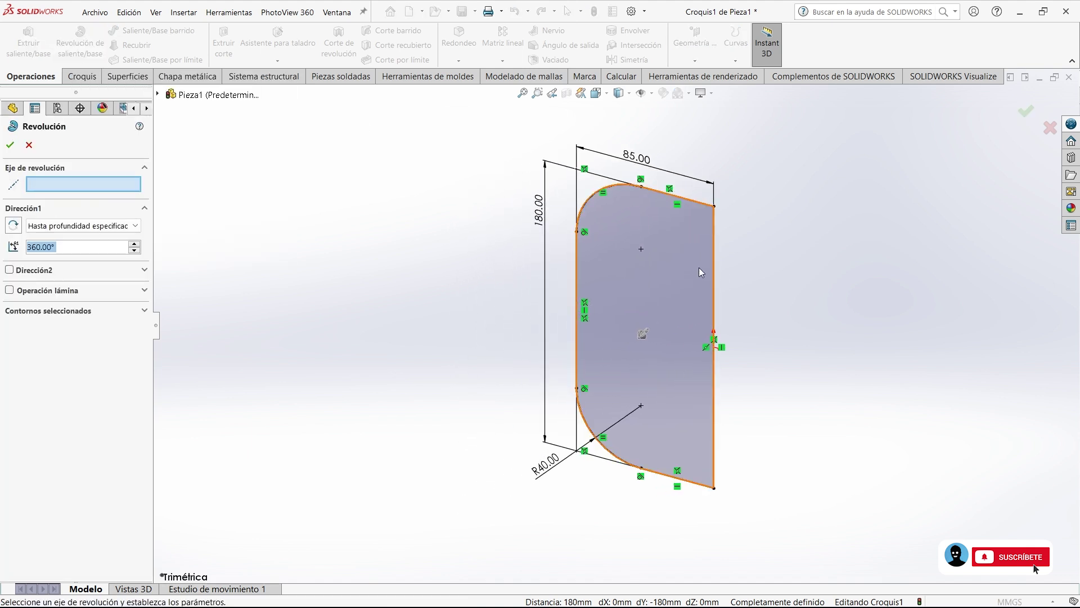
pyautogui.click(714, 265)
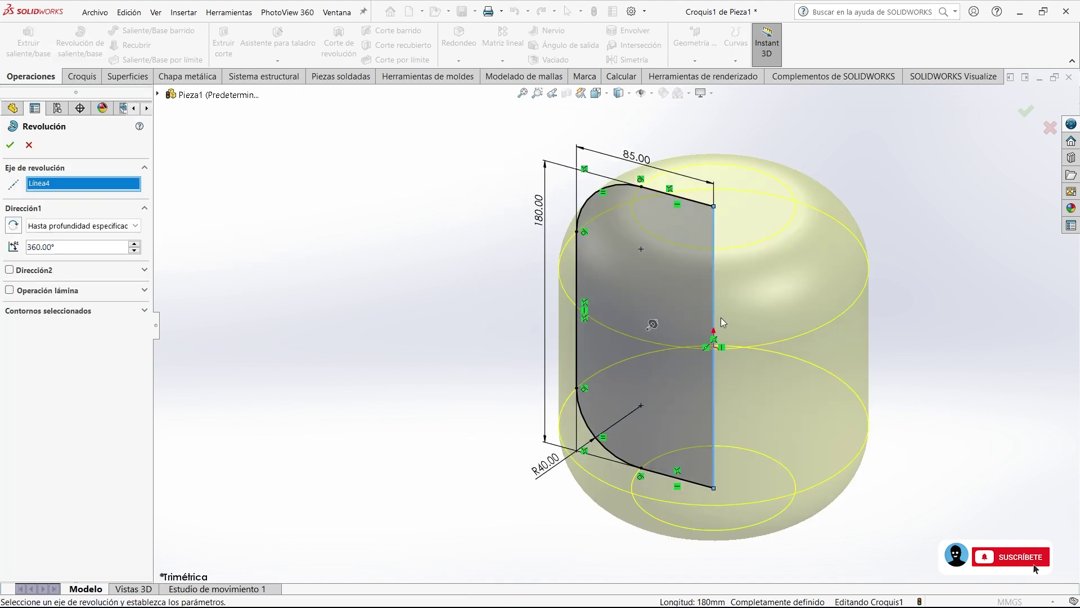
pyautogui.click(11, 145)
pyautogui.moveTo(453, 268)
pyautogui.mouseDown(button='middle')
pyautogui.moveTo(533, 220)
pyautogui.moveTo(485, 228)
pyautogui.mouseUp(button='middle')
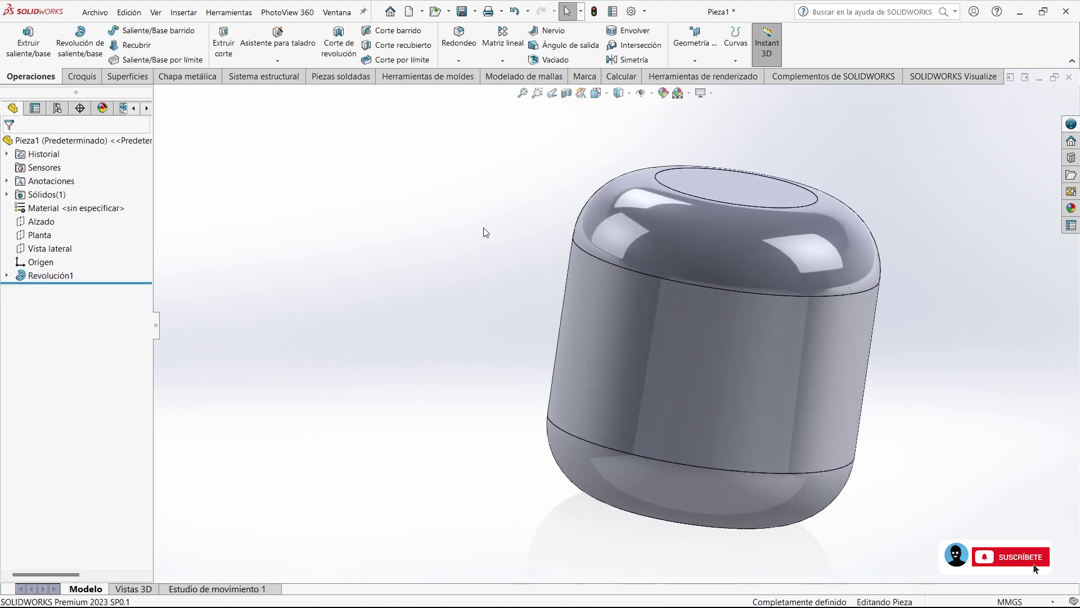
pyautogui.hotkey('ctrl', '7')
pyautogui.moveTo(583, 315)
pyautogui.mouseDown(button='middle')
pyautogui.moveTo(579, 210)
pyautogui.moveTo(585, 284)
pyautogui.mouseUp(button='middle')
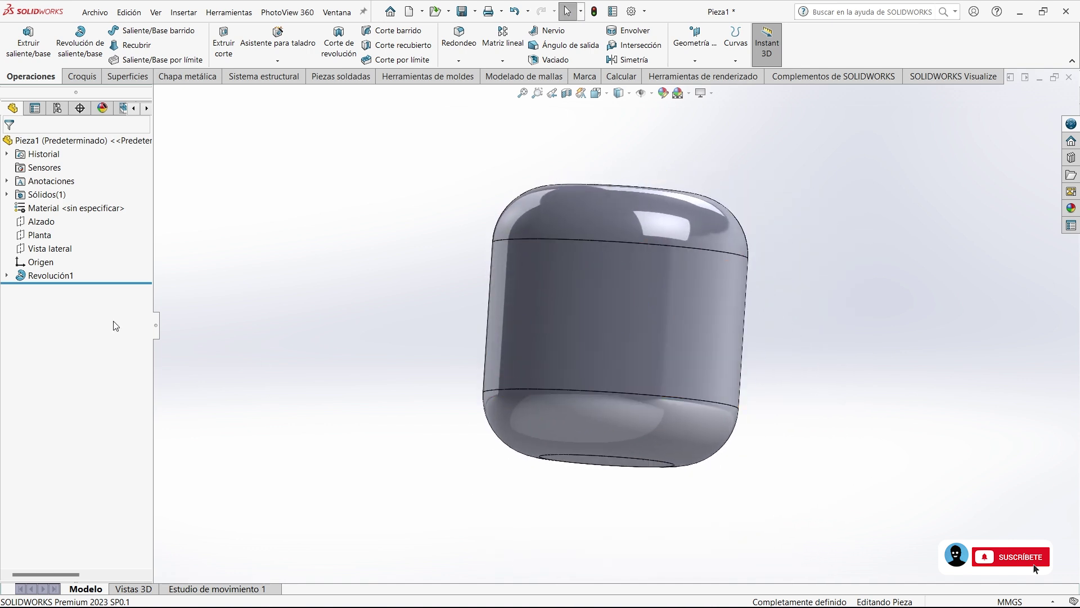
# Show Croquis1 under Revolución1 on the part, then hide it again.
pyautogui.click(6, 276)
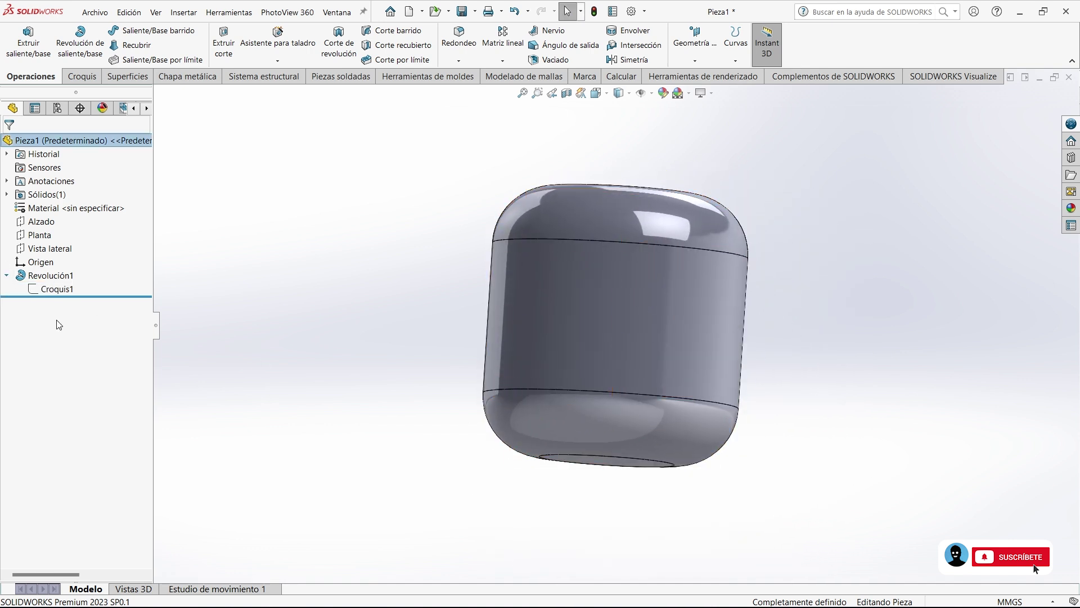
pyautogui.click(52, 289)
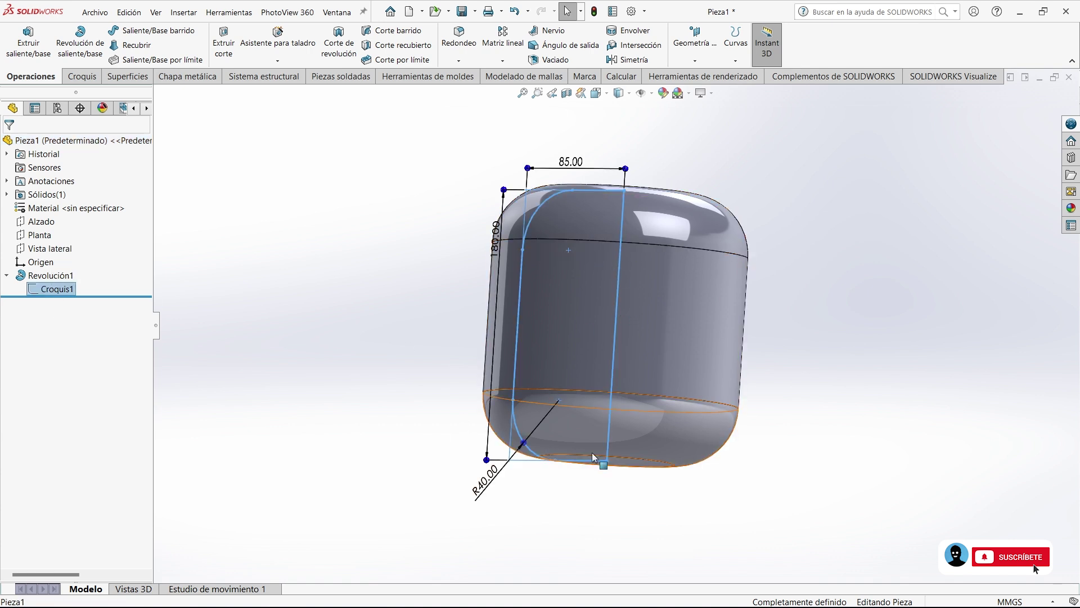
pyautogui.click(79, 77)
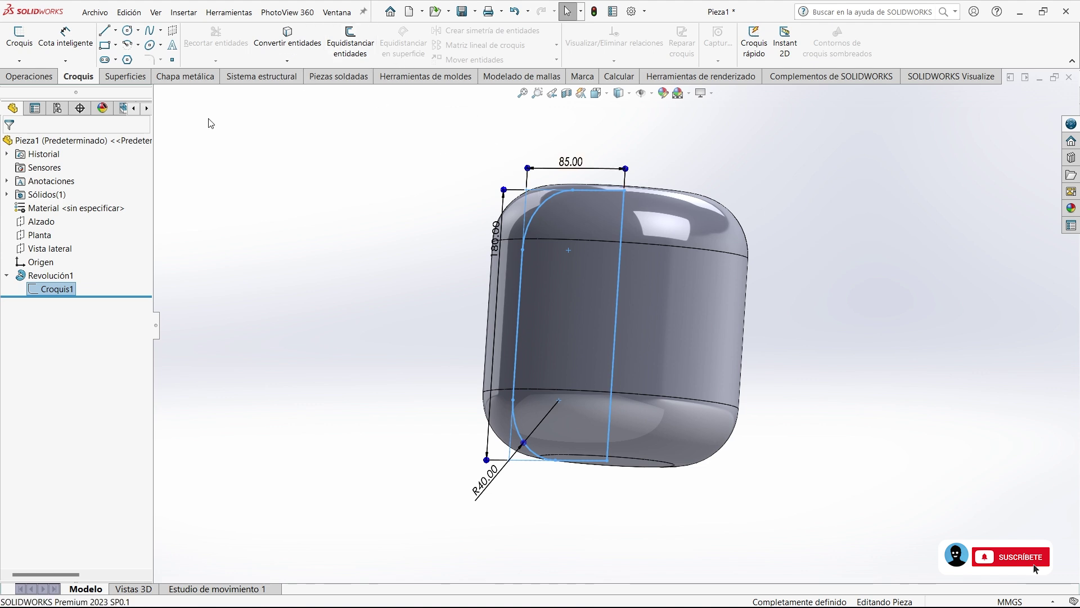
pyautogui.click(32, 77)
pyautogui.click(372, 161)
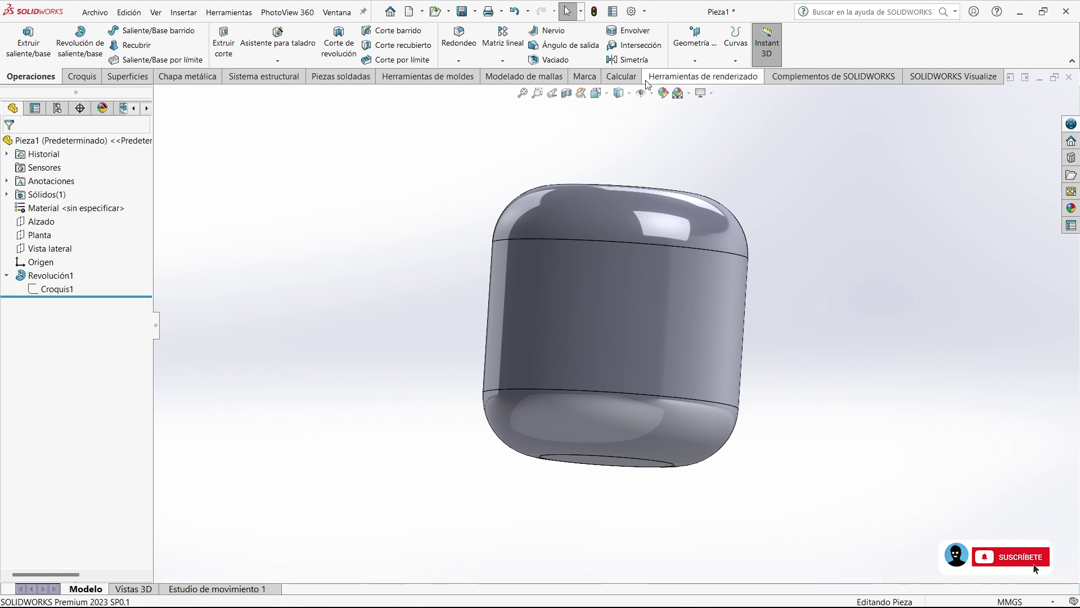
pyautogui.click(555, 59)
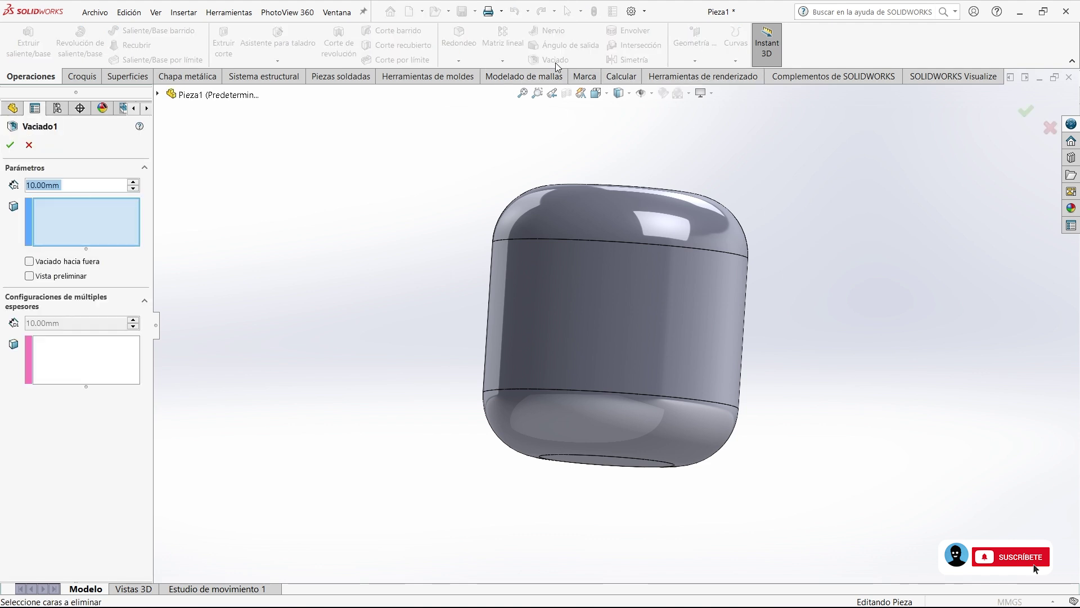
# Shell the body to a 3 mm wall thickness with live preview on.
pyautogui.click(61, 276)
pyautogui.moveTo(316, 311); pyautogui.dragTo(356, 340, button='middle')
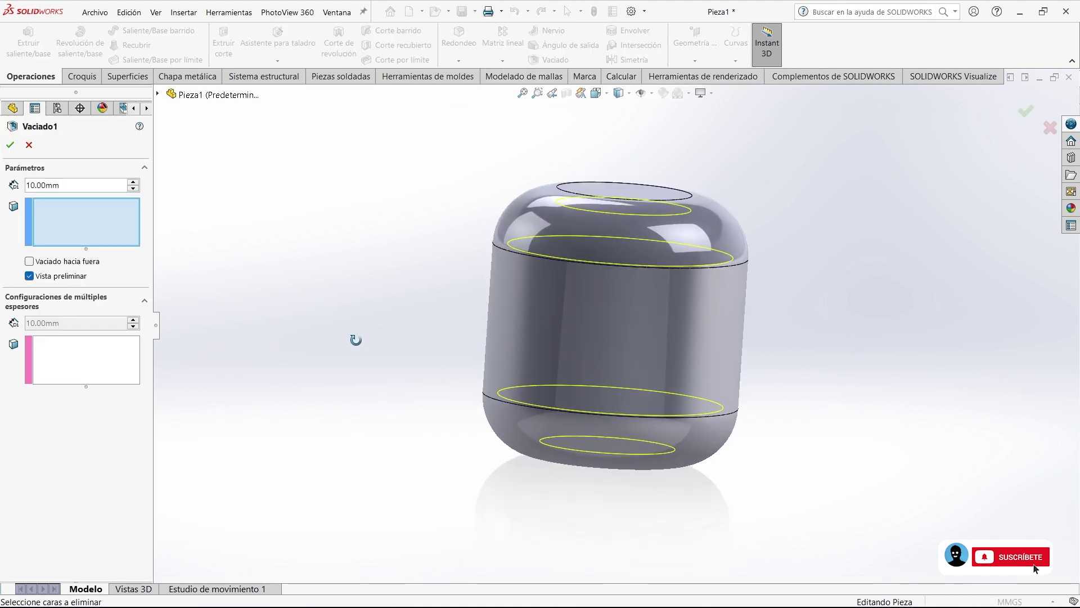
pyautogui.hotkey('ctrl', '1')
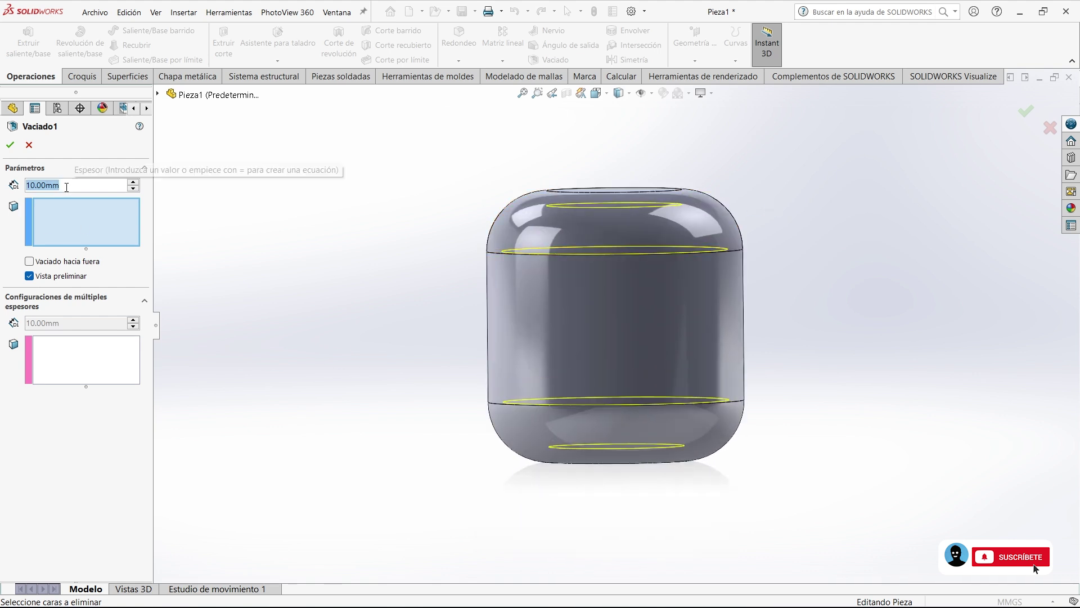
pyautogui.write('3')
pyautogui.press('Return')
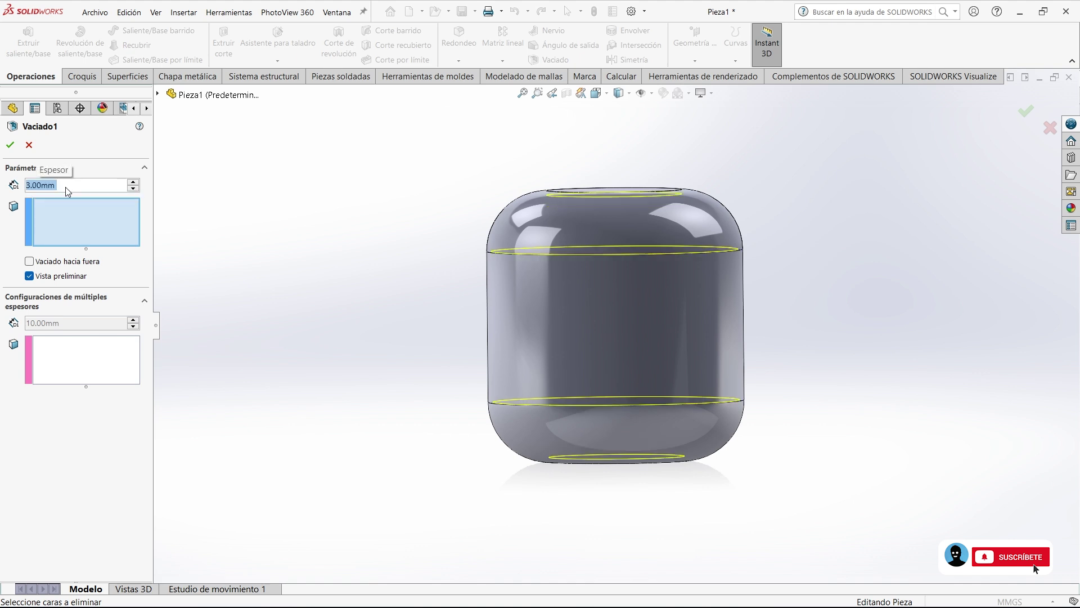
pyautogui.press('Return')
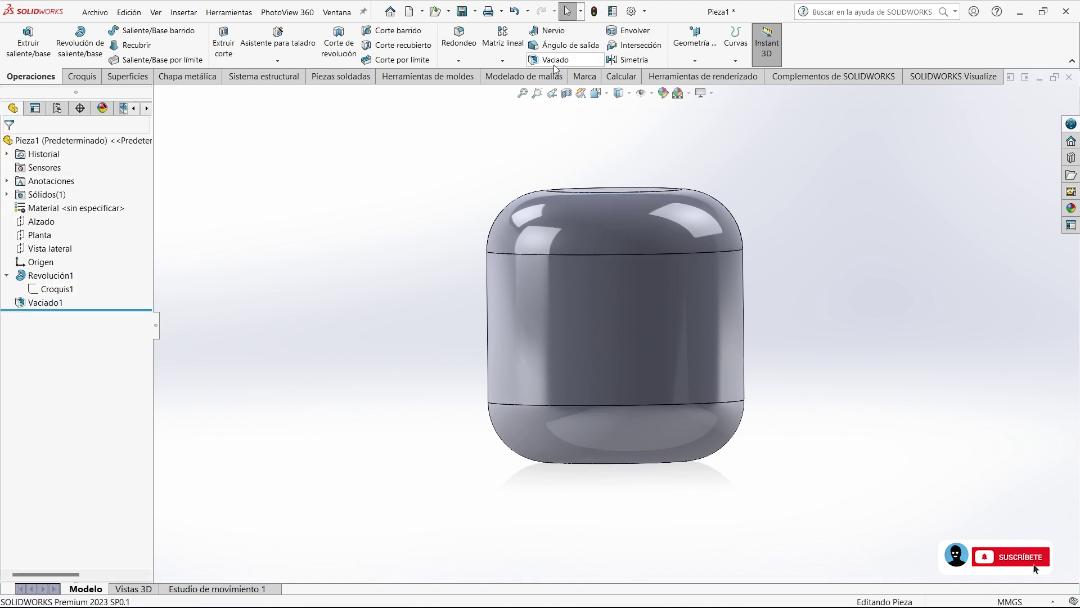
pyautogui.click(567, 97)
pyautogui.moveTo(539, 316)
pyautogui.mouseDown(button='middle')
pyautogui.moveTo(454, 318)
pyautogui.moveTo(565, 319)
pyautogui.moveTo(506, 325)
pyautogui.moveTo(501, 259)
pyautogui.mouseUp(button='middle')
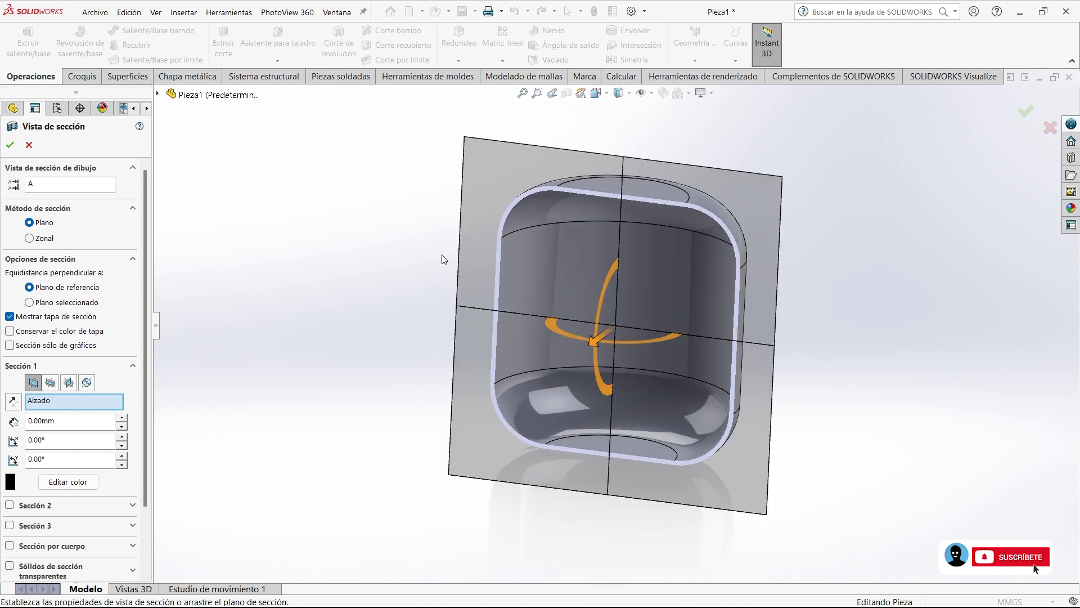
pyautogui.click(31, 147)
pyautogui.moveTo(440, 276); pyautogui.dragTo(580, 390, button='middle')
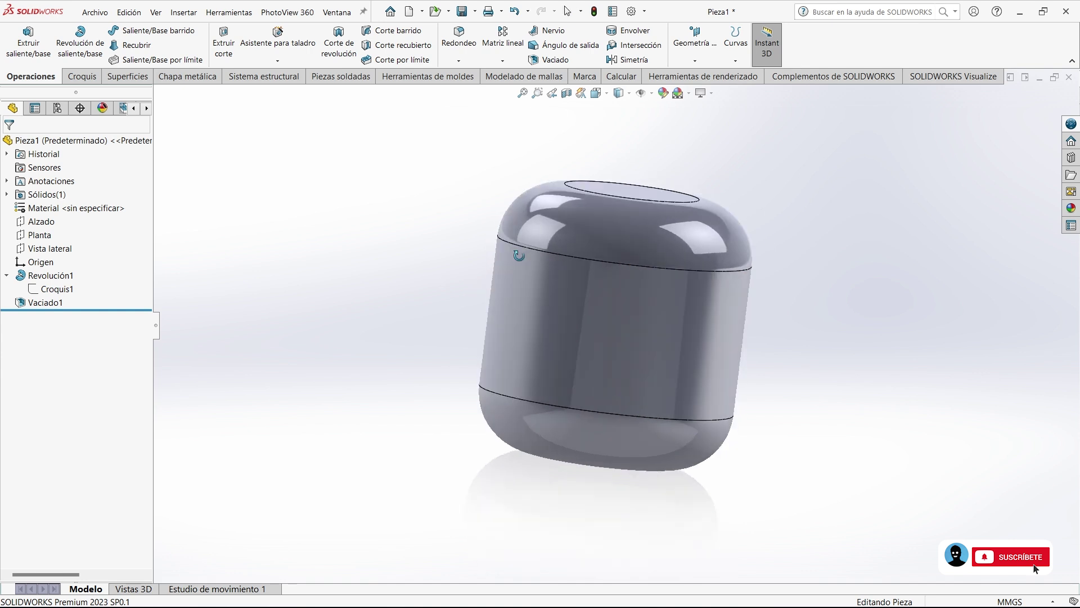
pyautogui.moveTo(540, 318)
pyautogui.mouseDown(button='middle')
pyautogui.moveTo(603, 373)
pyautogui.moveTo(535, 322)
pyautogui.moveTo(553, 298)
pyautogui.moveTo(525, 340)
pyautogui.mouseUp(button='middle')
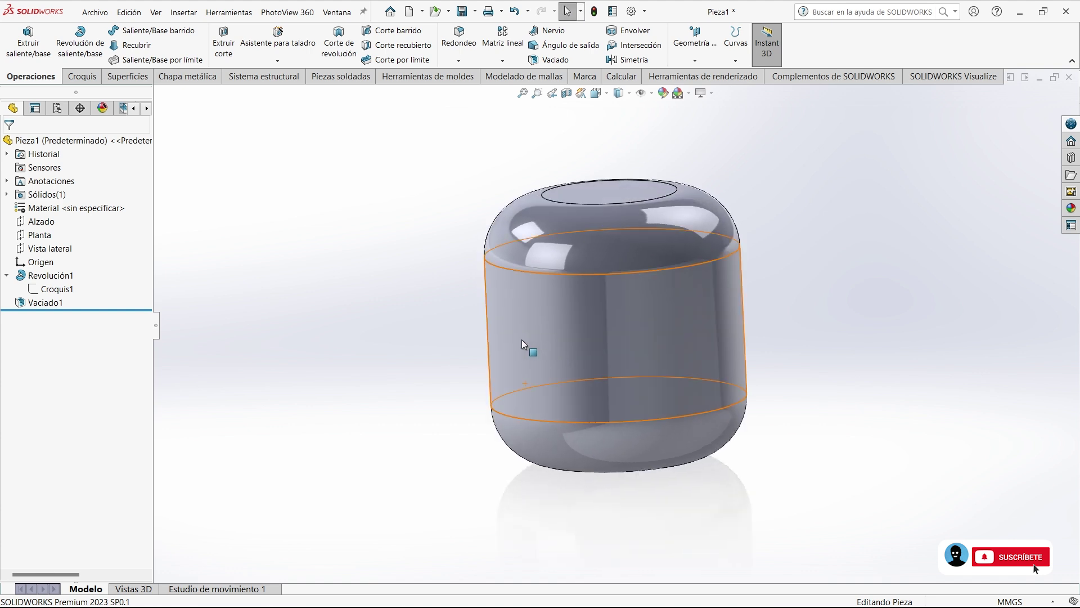
pyautogui.click(7, 275)
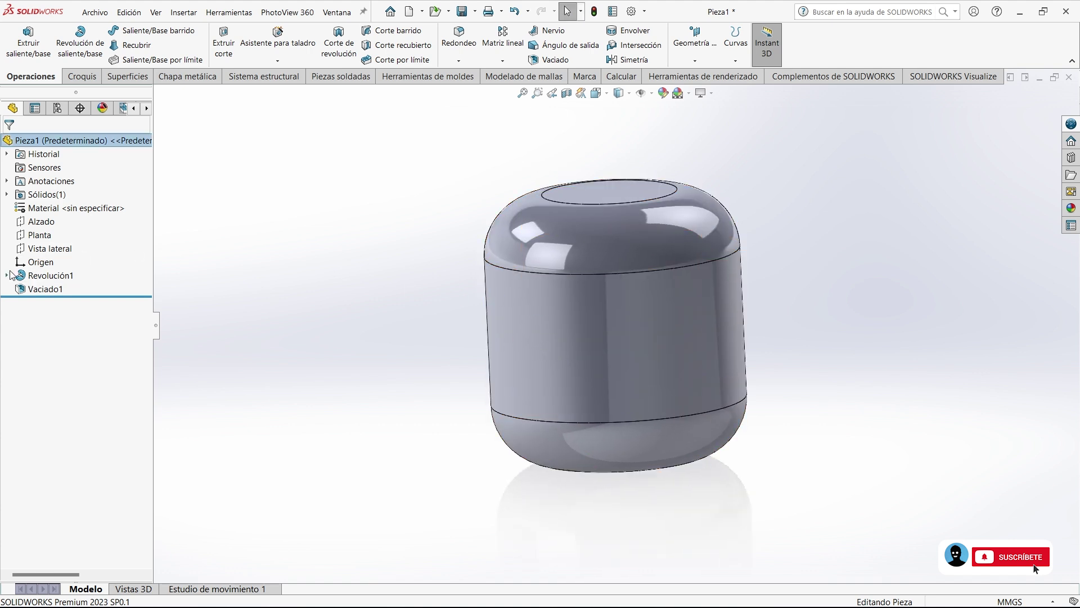
pyautogui.click(1071, 209)
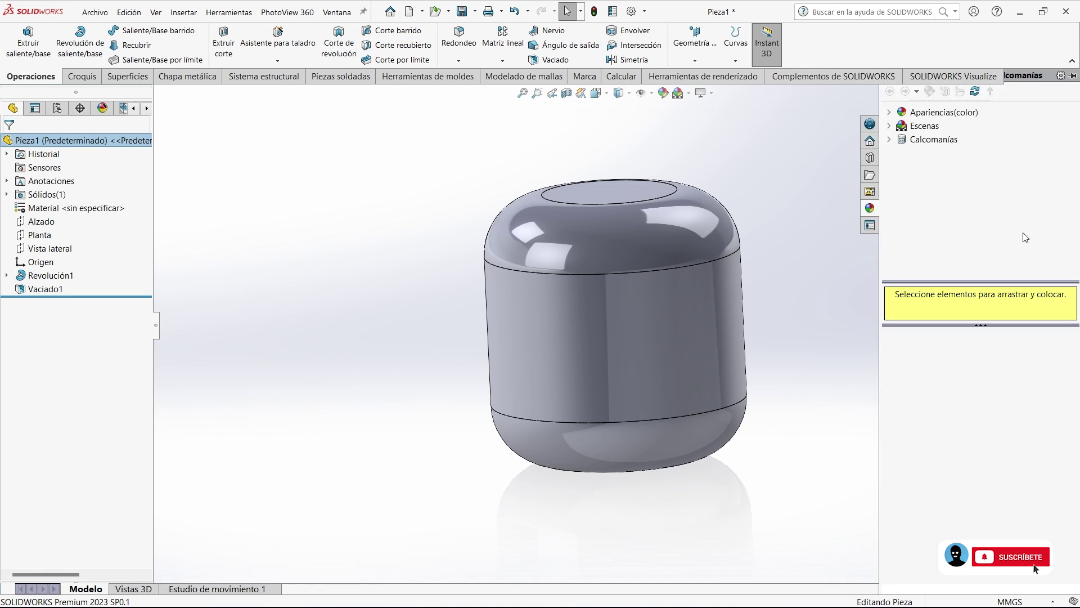
# Apply red medium-gloss plastic from Apariencias > Plástico to the whole body.
pyautogui.click(885, 116)
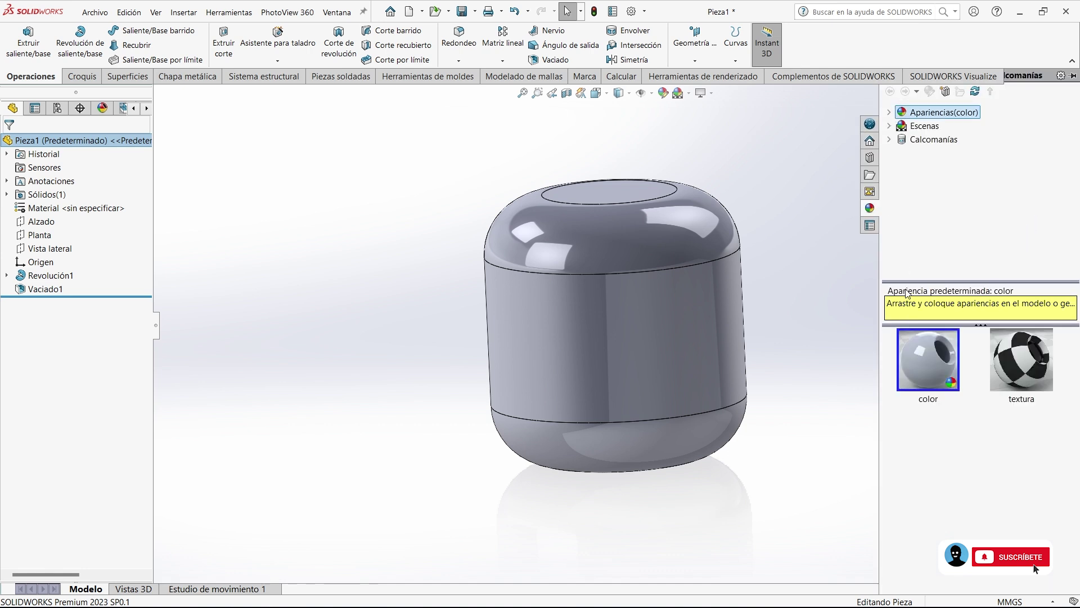
pyautogui.click(890, 112)
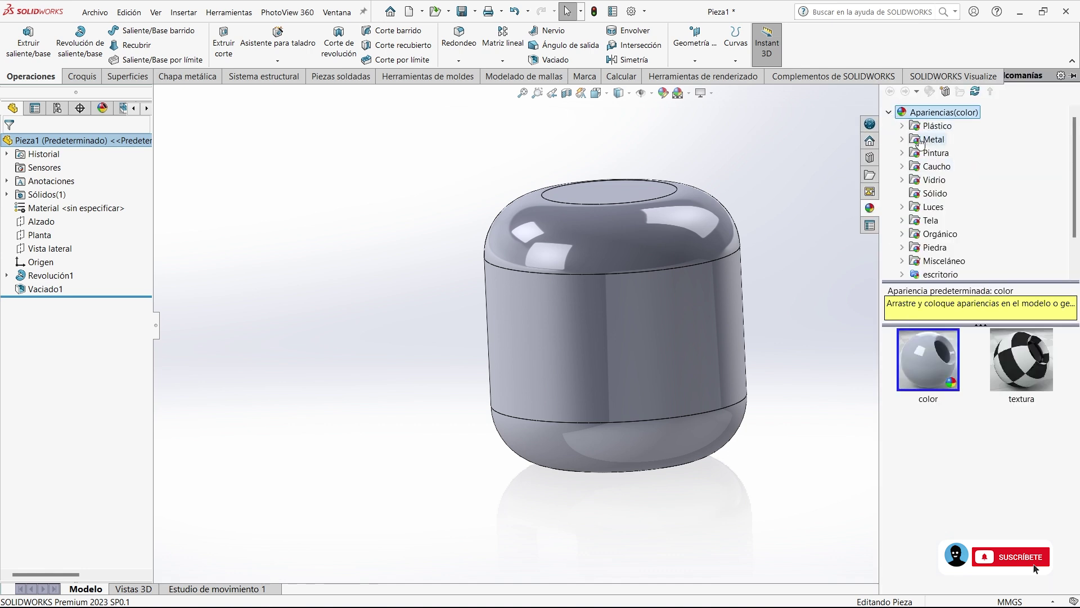
pyautogui.click(912, 127)
pyautogui.click(963, 139)
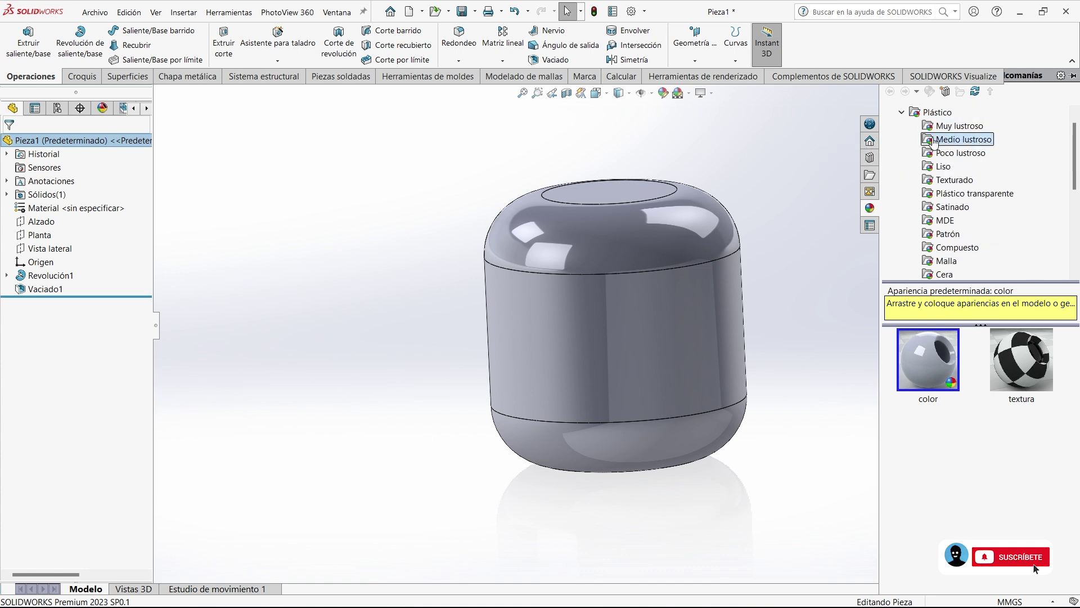
pyautogui.scroll(-3, 995, 359)
pyautogui.moveTo(929, 442); pyautogui.dragTo(707, 376)
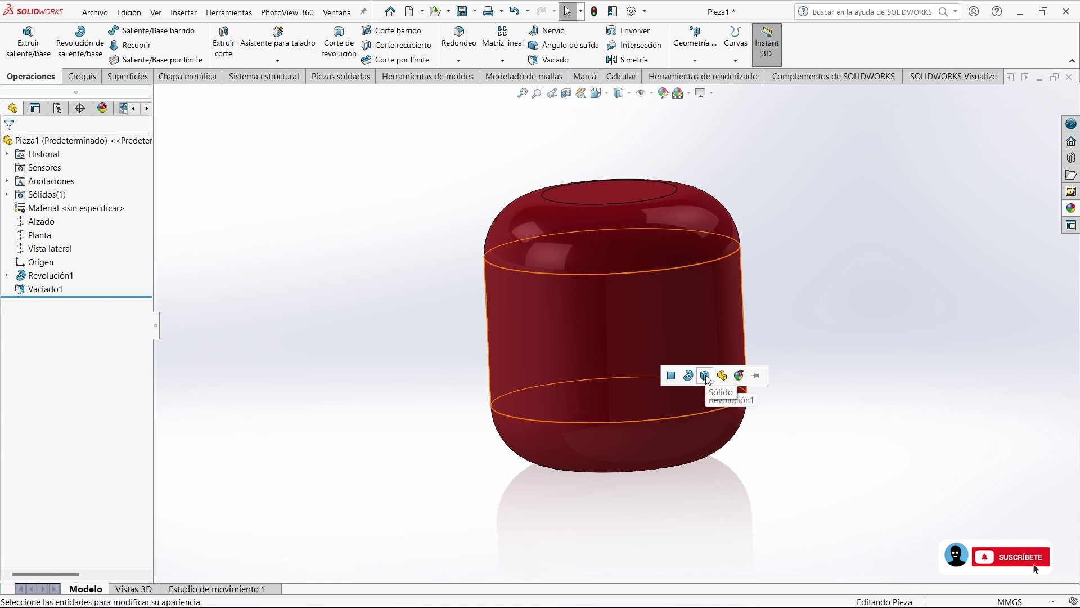
pyautogui.click(707, 377)
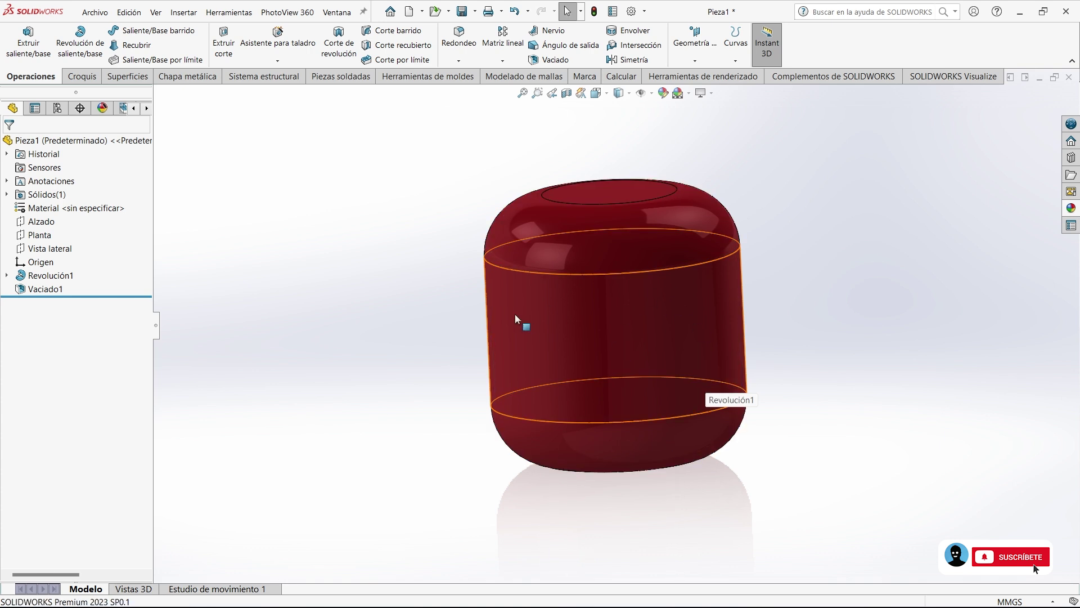
# Recolour the plastic appearance to amber RGB 255, 161, 0.
pyautogui.click(102, 106)
pyautogui.rightClick(40, 180)
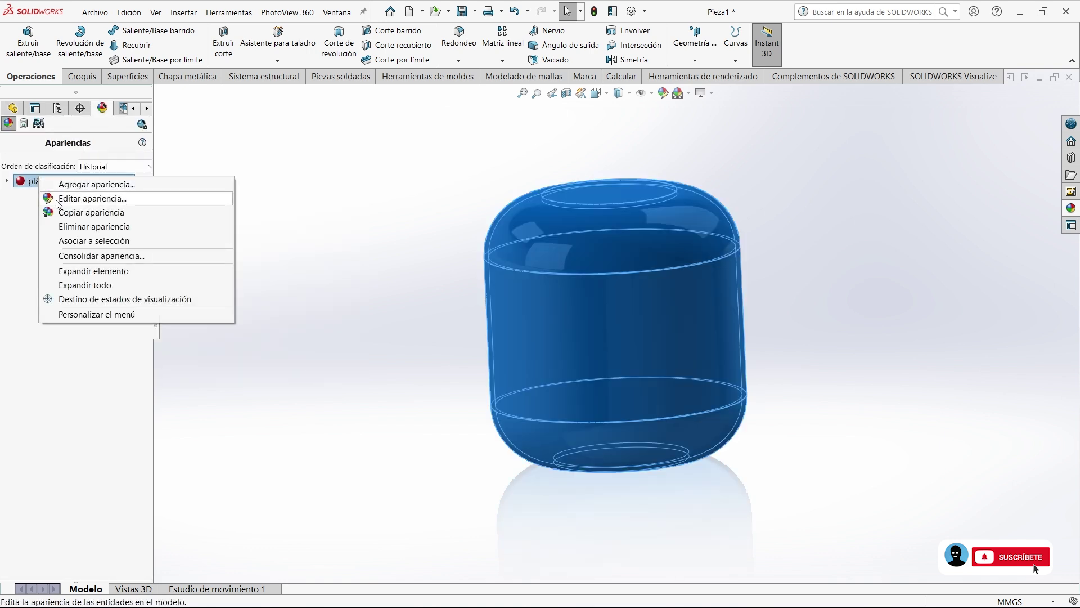
pyautogui.click(120, 201)
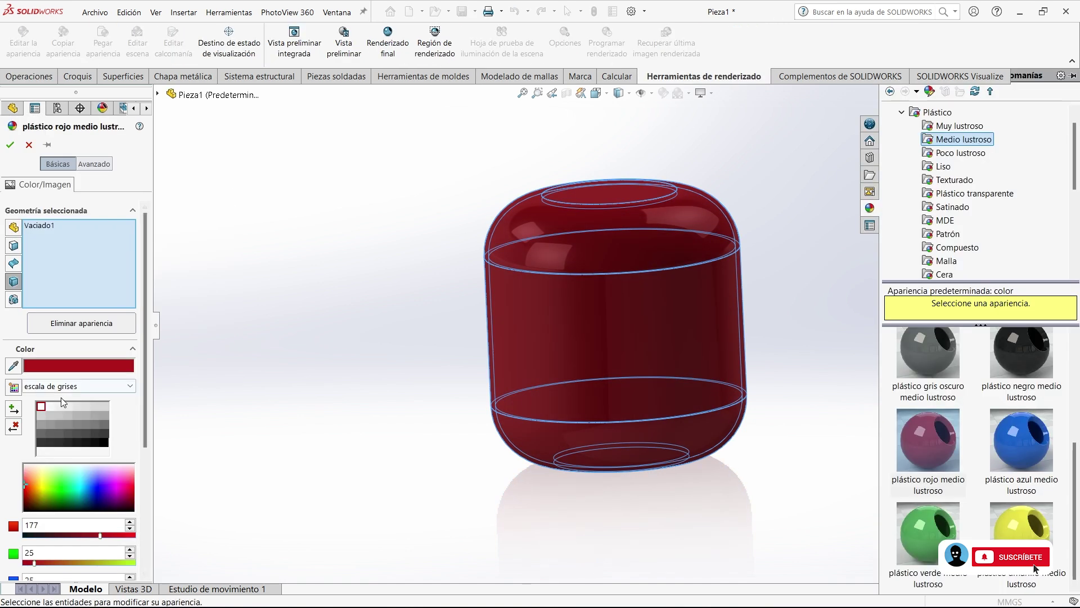
pyautogui.scroll(-1, 84, 393)
pyautogui.moveTo(44, 370); pyautogui.dragTo(37, 371)
pyautogui.moveTo(103, 449); pyautogui.dragTo(96, 449)
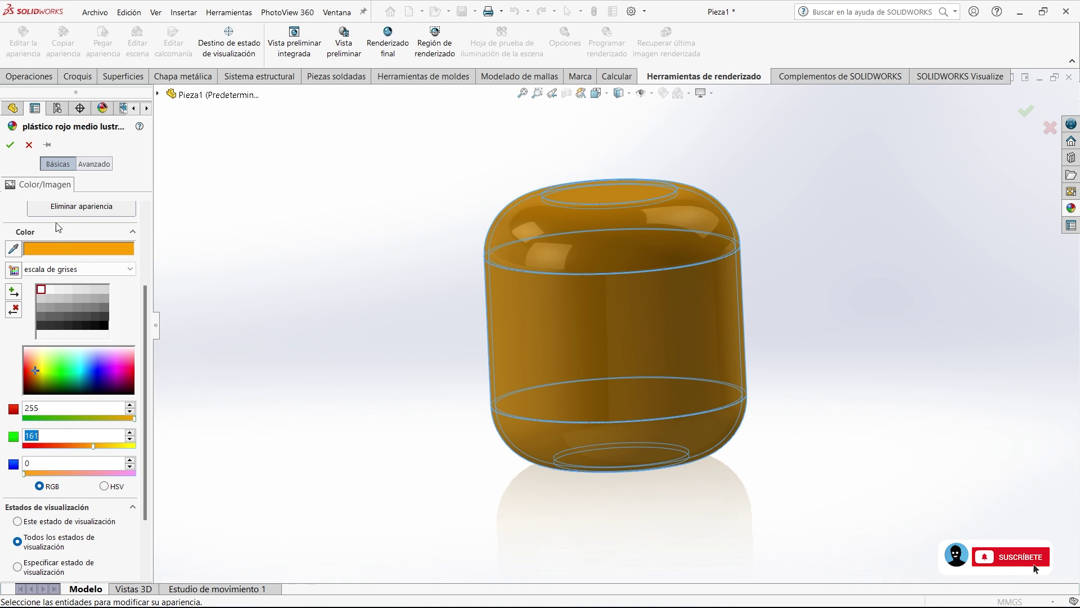
pyautogui.click(9, 145)
pyautogui.moveTo(328, 263); pyautogui.dragTo(424, 219, button='middle')
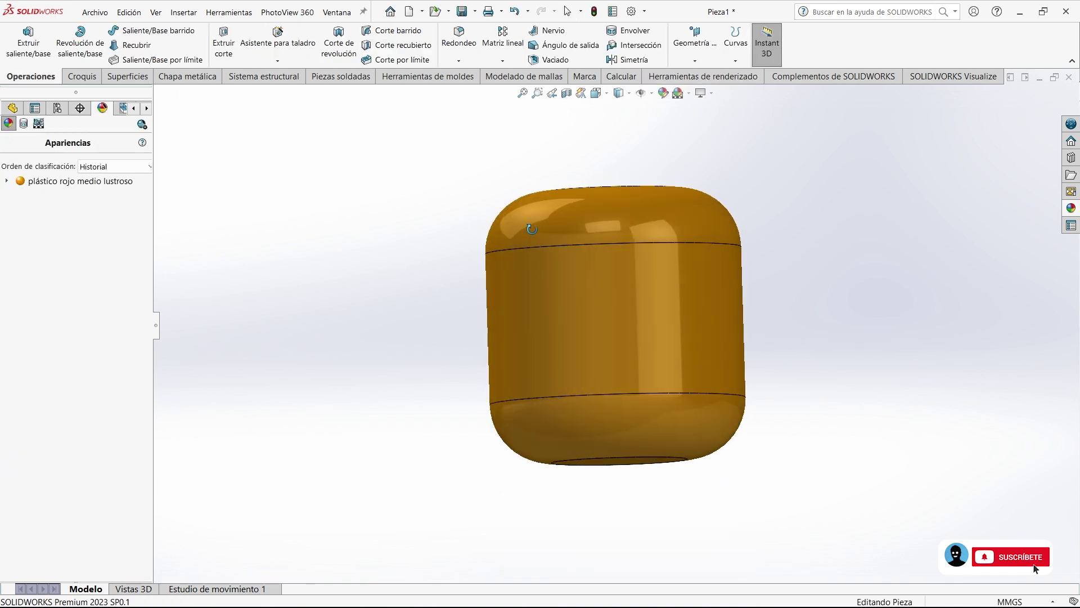
pyautogui.click(13, 108)
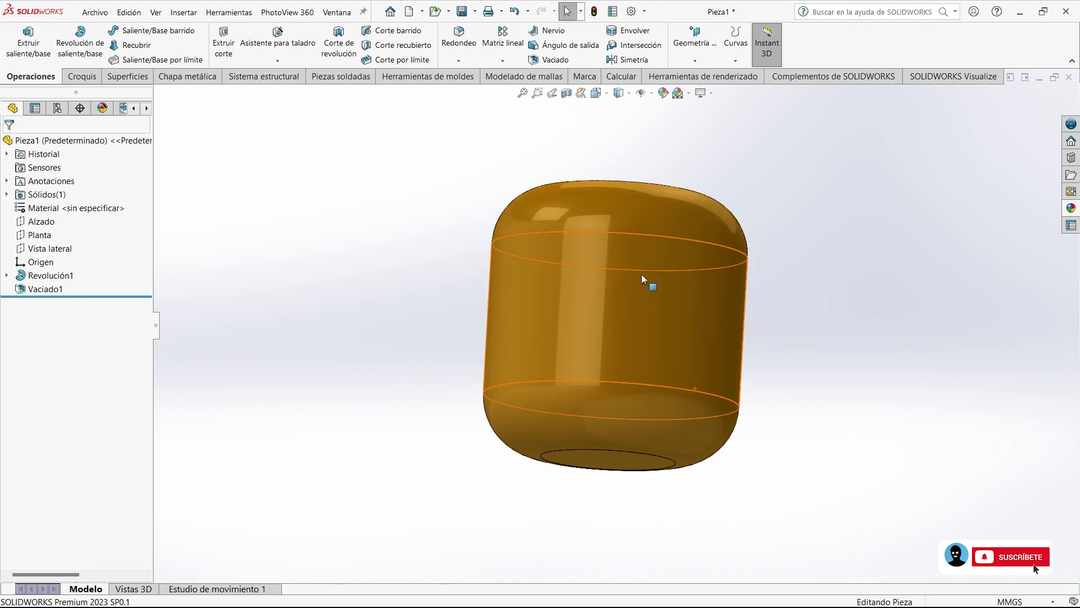
# Sketch a stepped midpoint-line profile below the origin on the Alzado plane.
pyautogui.click(56, 221)
pyautogui.click(81, 209)
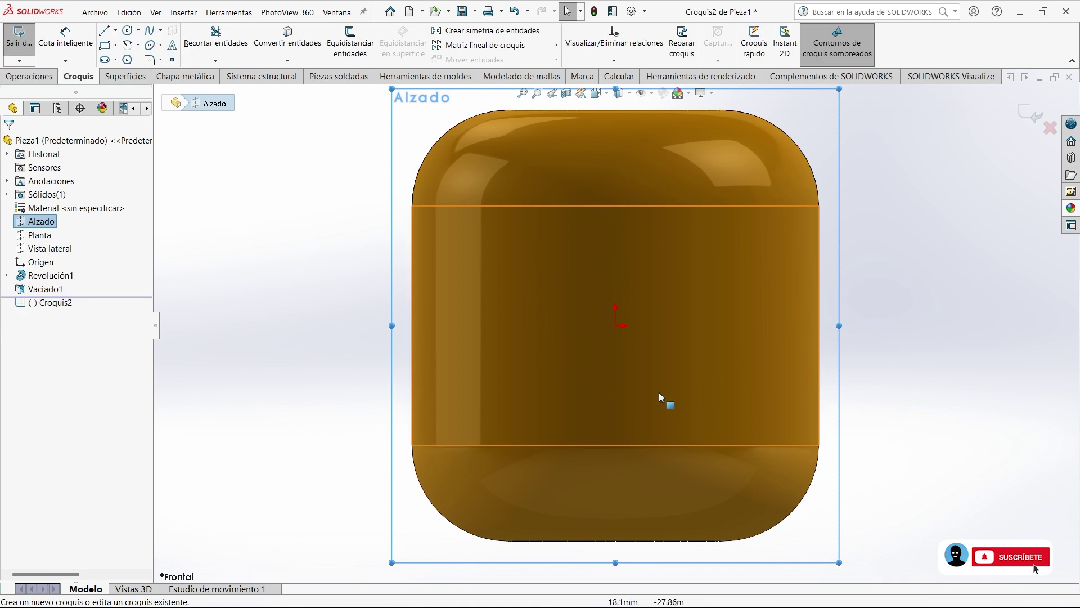
pyautogui.click(116, 33)
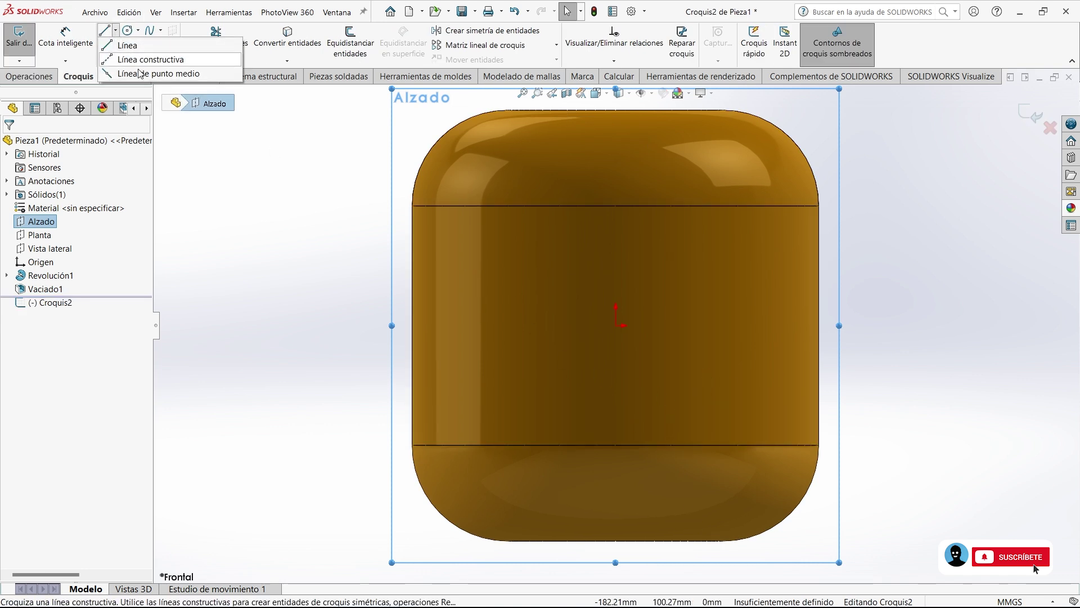
pyautogui.click(140, 74)
pyautogui.scroll(-2, 626, 416)
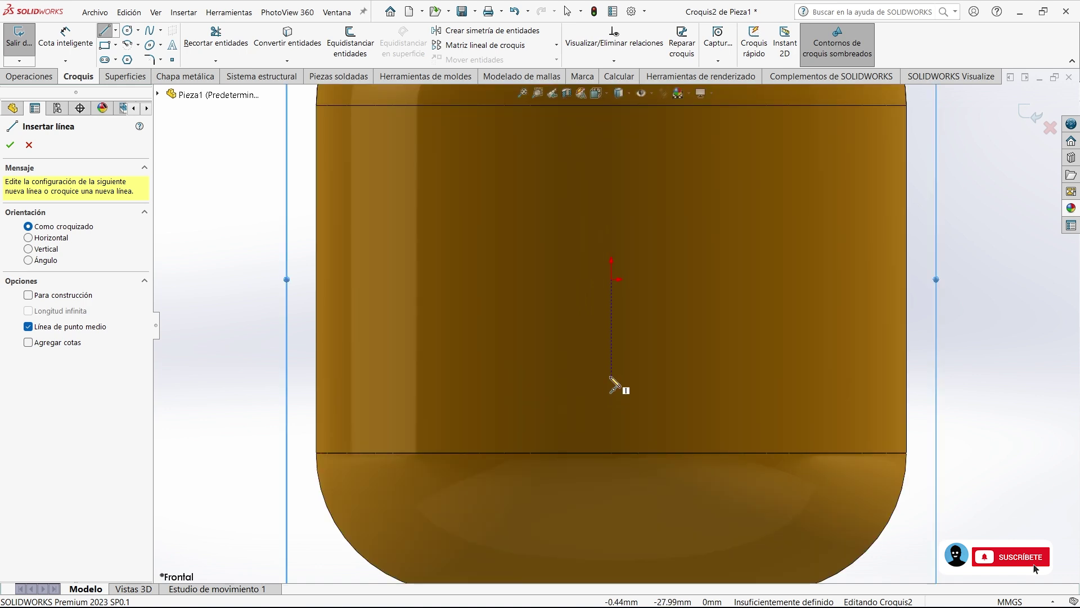
pyautogui.click(611, 387)
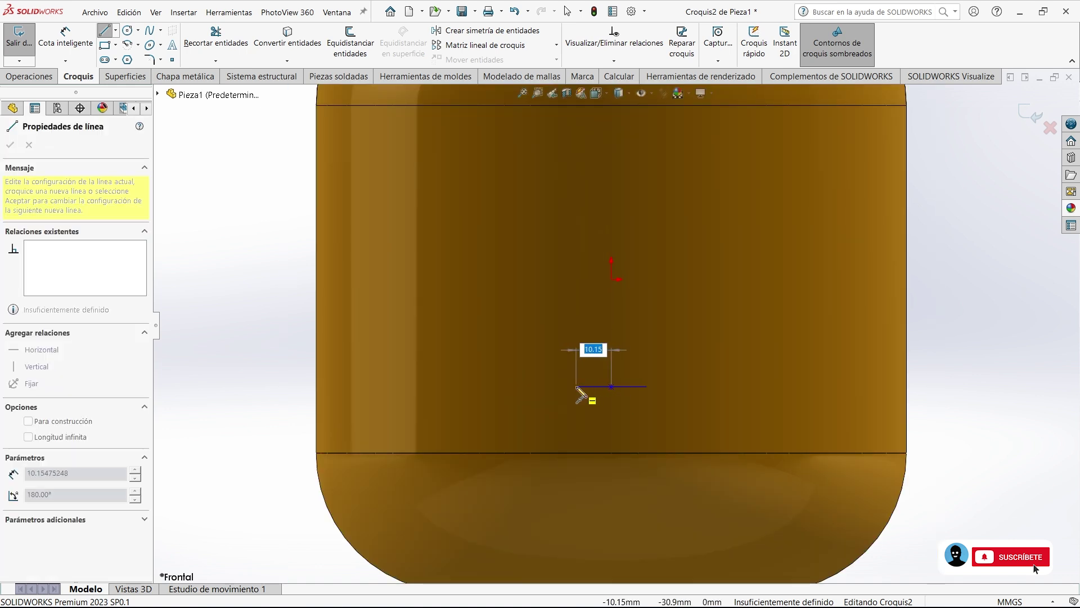
pyautogui.click(576, 387)
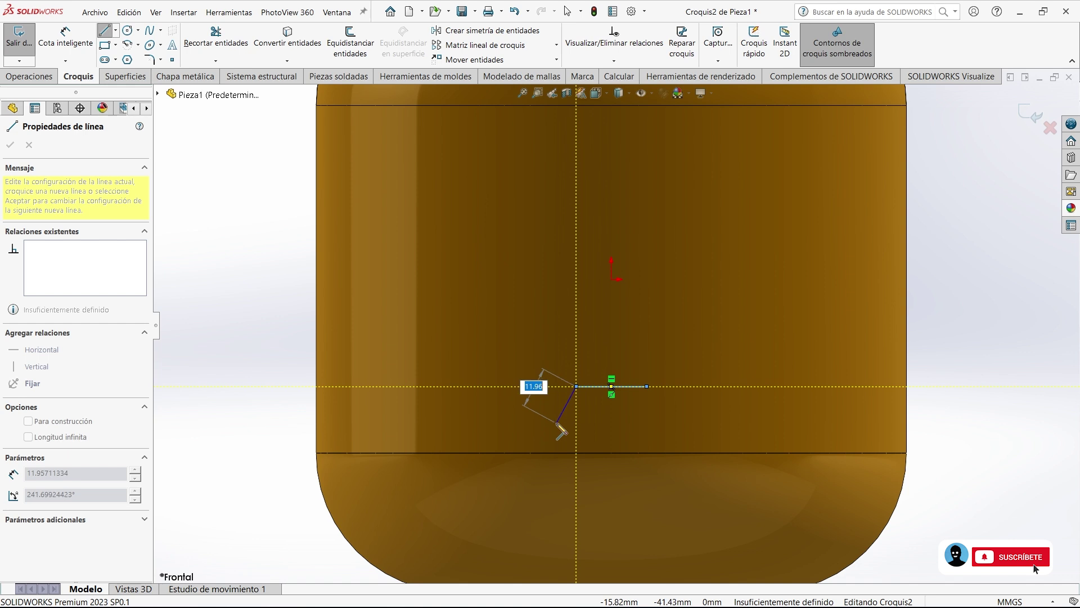
pyautogui.click(557, 423)
pyautogui.doubleClick(535, 424)
pyautogui.press('Escape')
pyautogui.scroll(-2, 642, 407)
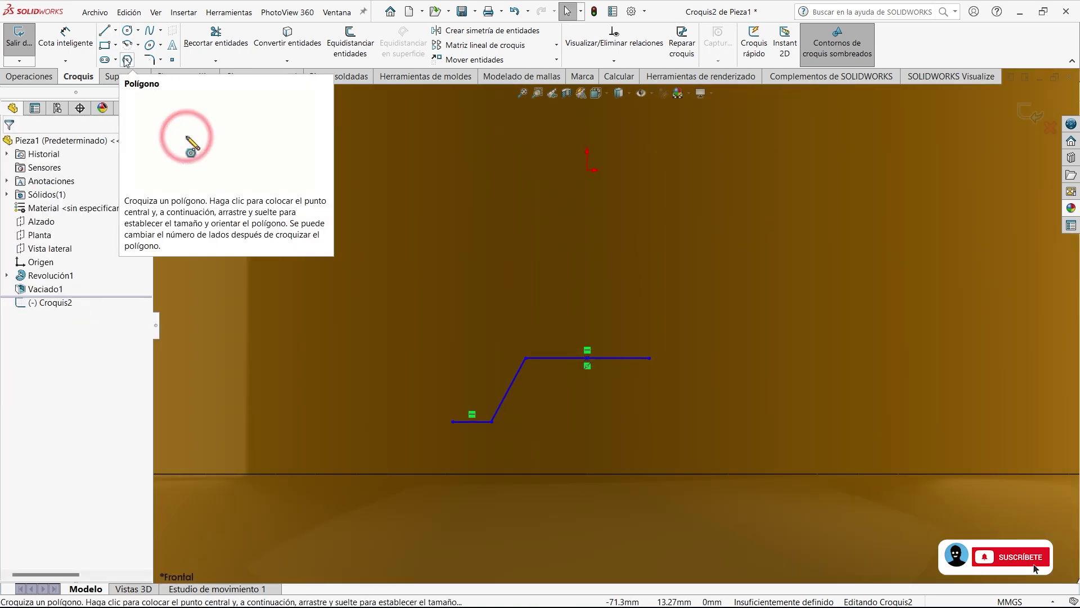
# Dimension the profile (7, 8, 14 mm, 115°) and align its midpoint vertically with the origin.
pyautogui.click(66, 35)
pyautogui.click(420, 386)
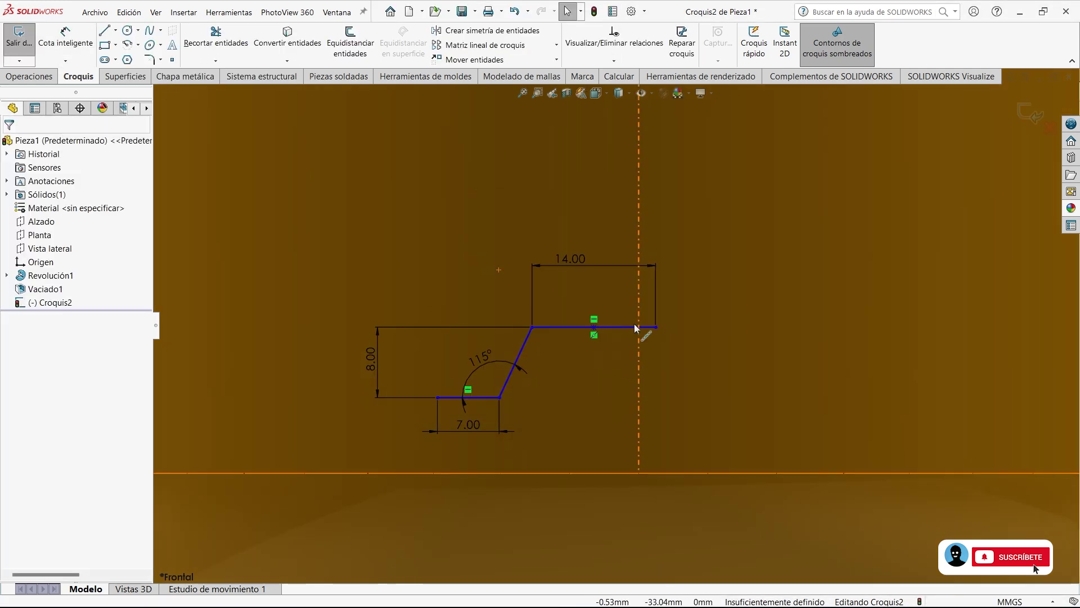
pyautogui.scroll(3, 594, 332)
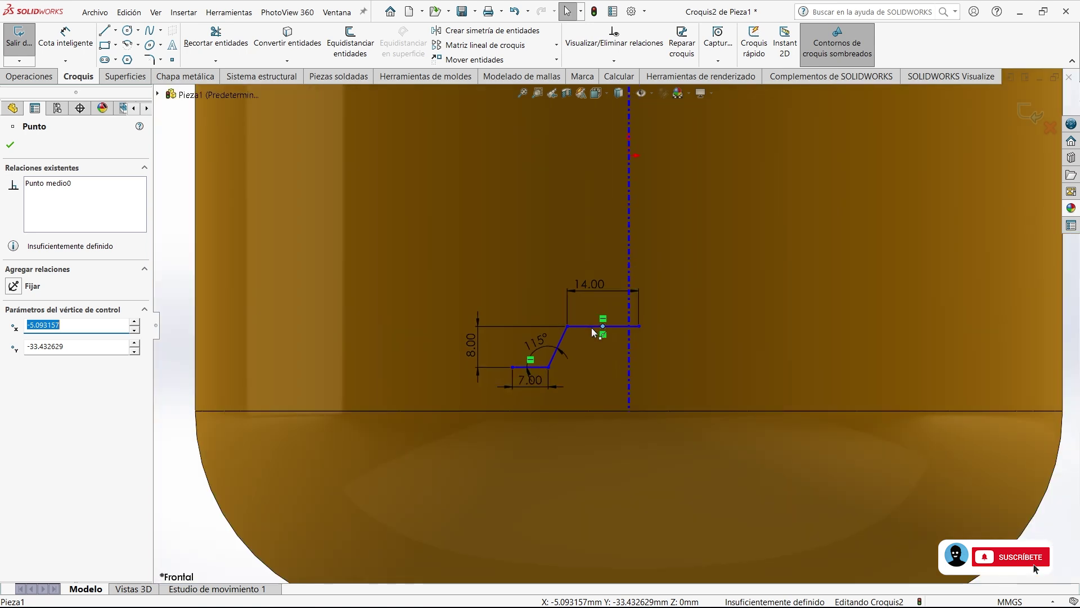
pyautogui.keyDown('ctrl'); pyautogui.click(630, 158); pyautogui.keyUp('ctrl')
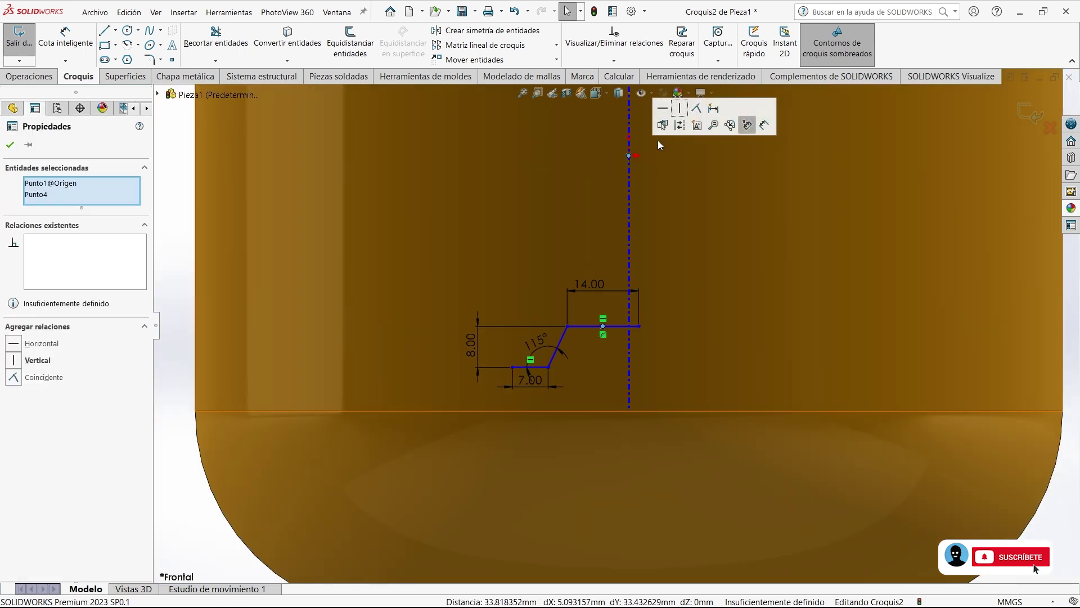
pyautogui.click(687, 117)
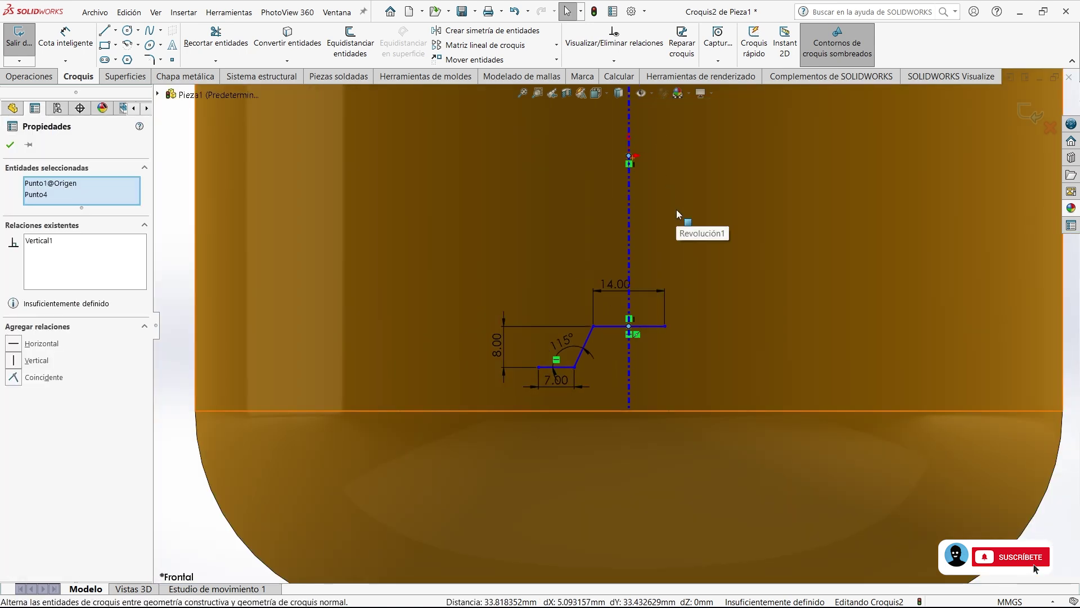
# Place the 14 mm top line 40 mm below the origin.
pyautogui.moveTo(678, 214); pyautogui.dragTo(669, 253, button='right')
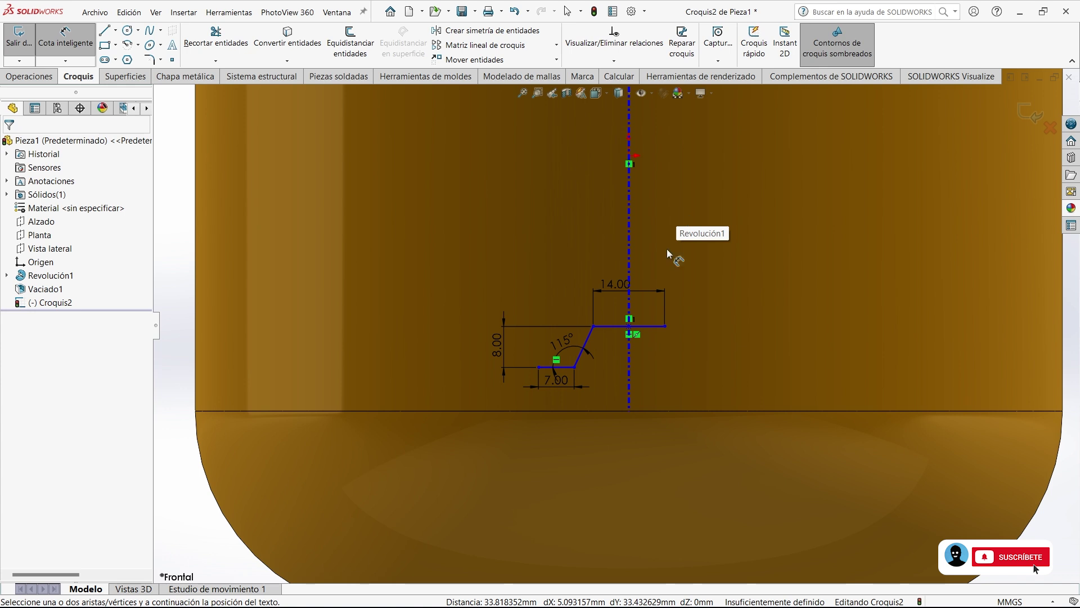
pyautogui.click(663, 332)
pyautogui.click(630, 162)
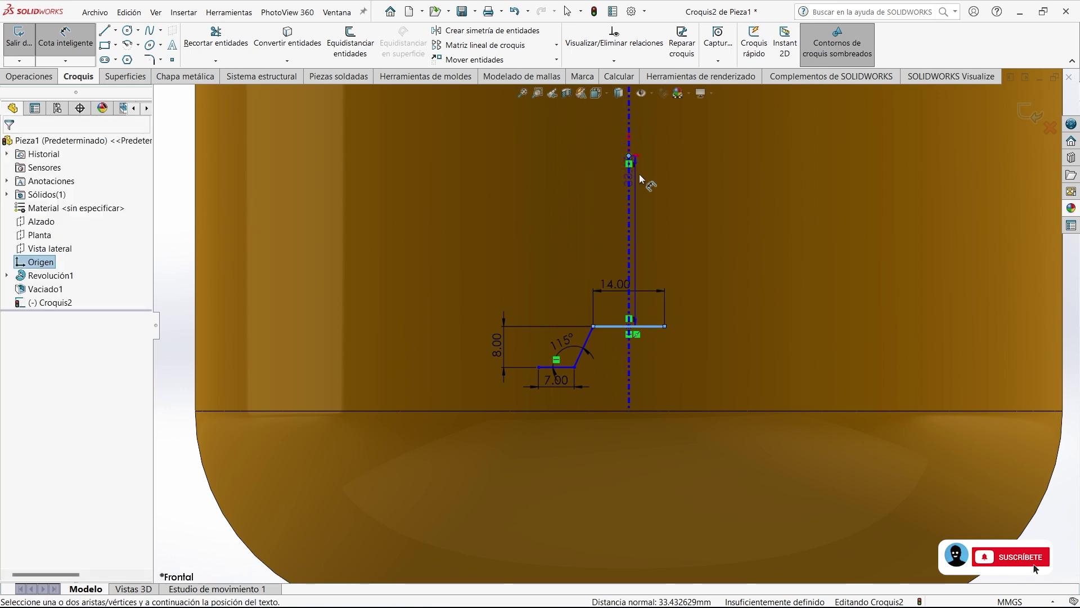
pyautogui.click(708, 225)
pyautogui.write('40')
pyautogui.press('Return')
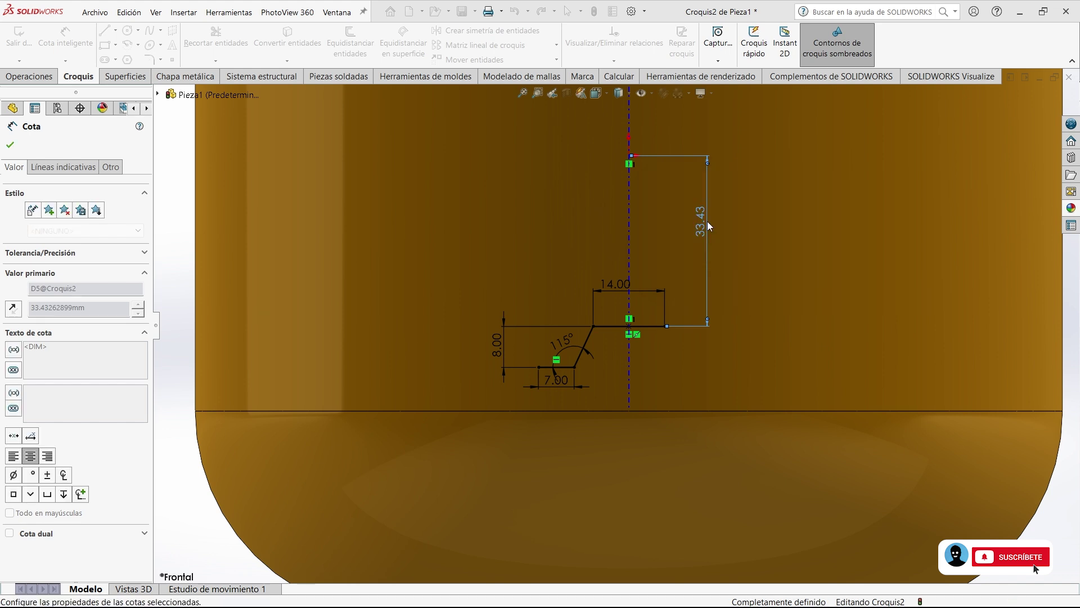
pyautogui.press('Escape')
pyautogui.scroll(3, 700, 258)
pyautogui.scroll(-3, 653, 354)
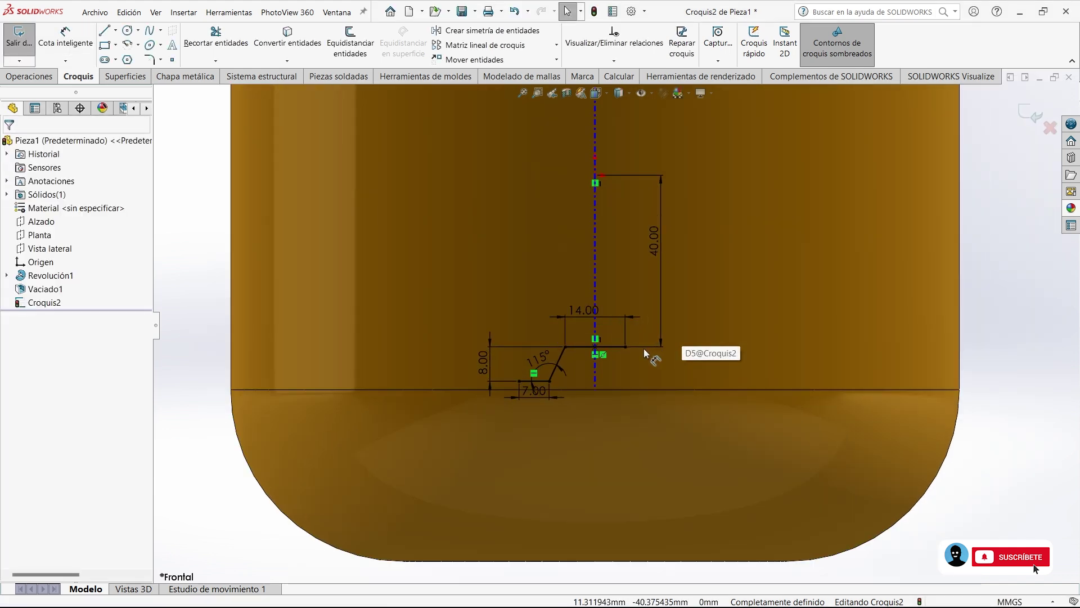
pyautogui.scroll(-2, 619, 355)
# Draw the right slanted line and horizontal foot of the profile.
pyautogui.press('l')
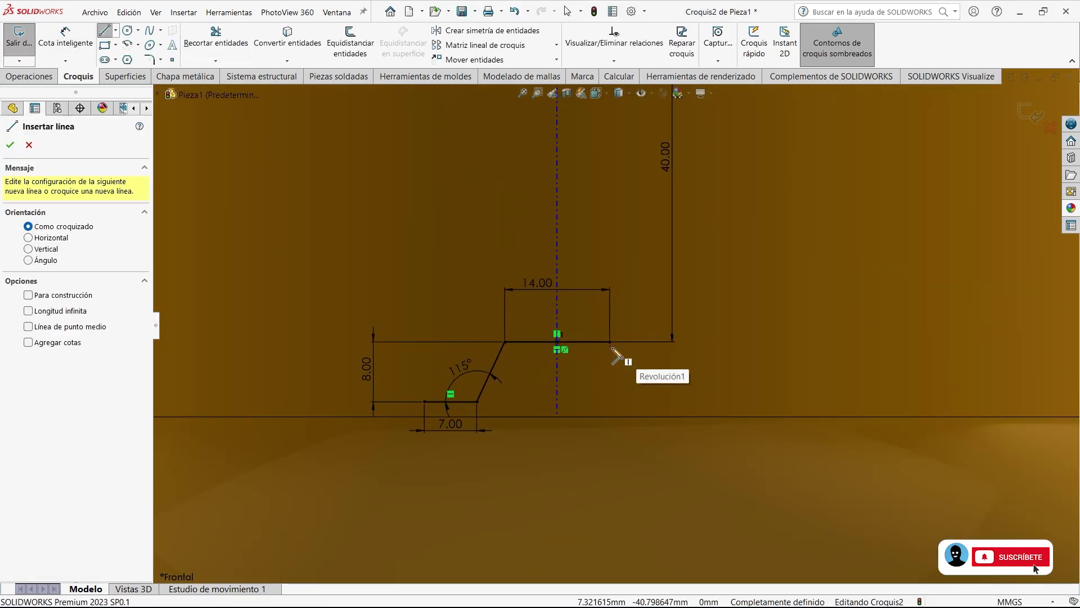
pyautogui.click(612, 345)
pyautogui.click(633, 401)
pyautogui.doubleClick(700, 400)
pyautogui.press('Escape')
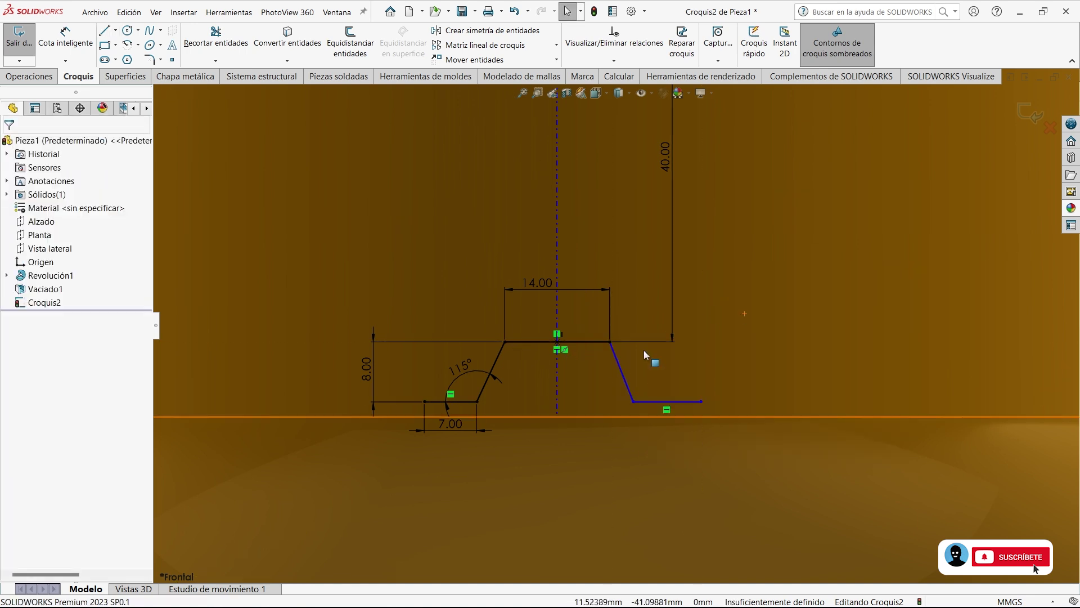
pyautogui.scroll(-2, 648, 357)
# Make the slanted lines equal, and the bottom lines equal and collinear.
pyautogui.click(435, 345)
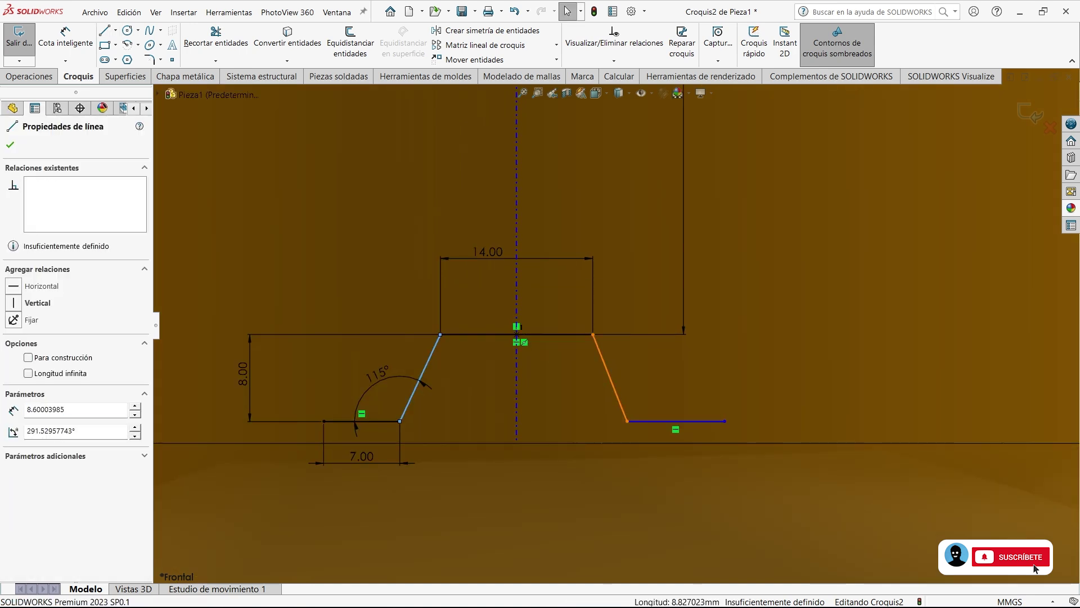
pyautogui.keyDown('ctrl'); pyautogui.click(604, 364); pyautogui.keyUp('ctrl')
pyautogui.click(720, 305)
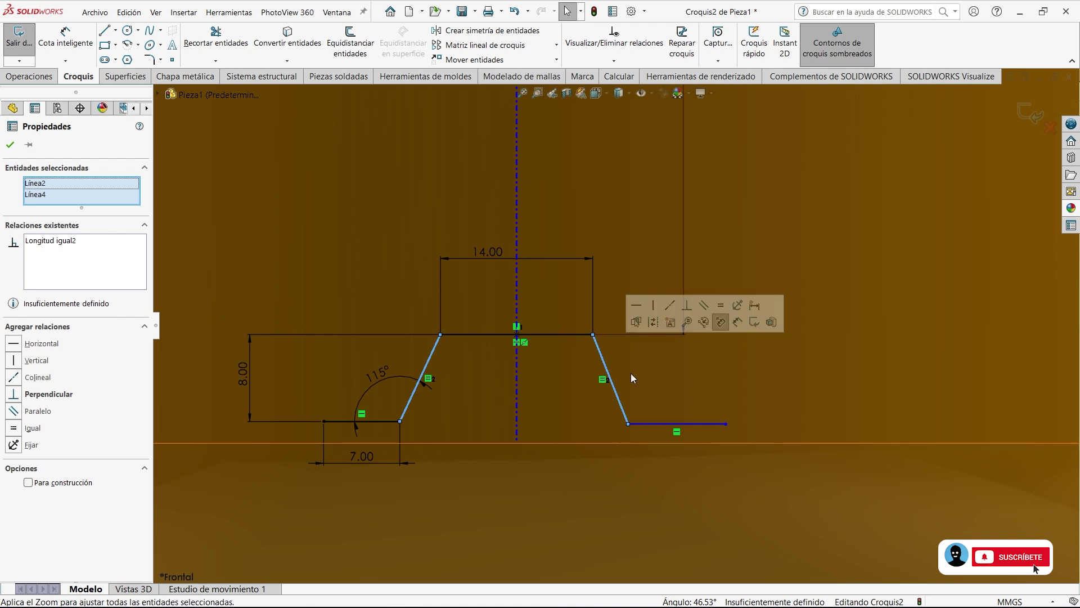
pyautogui.click(388, 421)
pyautogui.keyDown('ctrl'); pyautogui.click(642, 424); pyautogui.keyUp('ctrl')
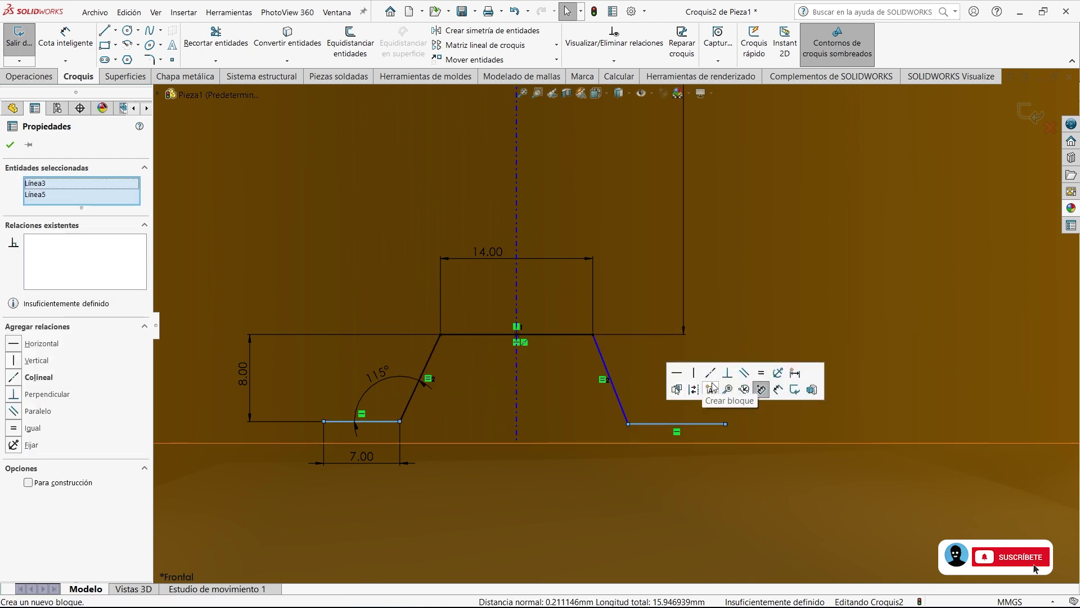
pyautogui.click(762, 372)
pyautogui.click(710, 372)
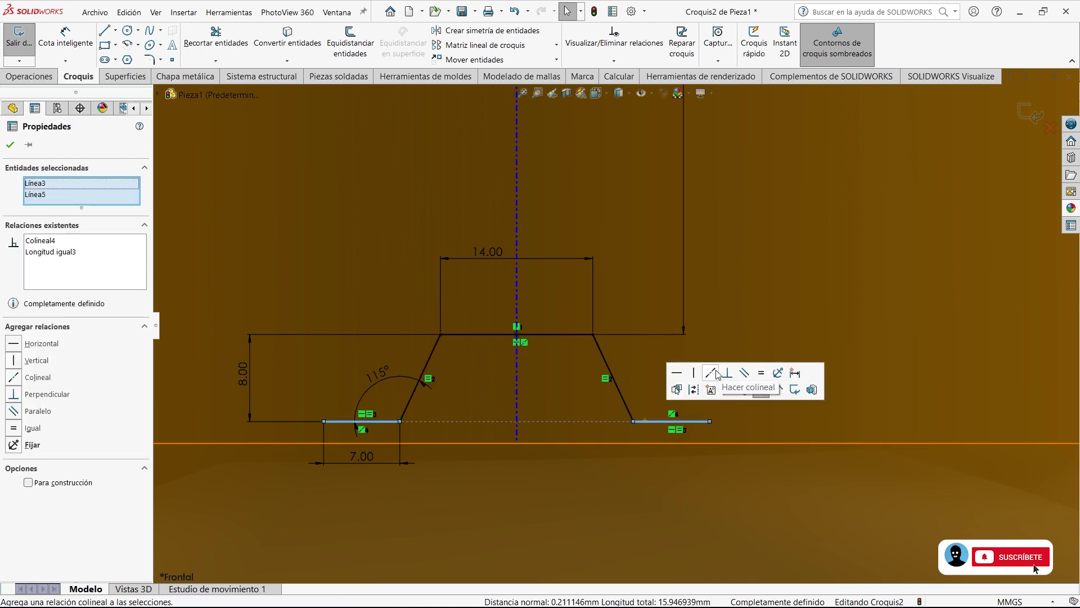
pyautogui.click(734, 291)
pyautogui.scroll(3, 611, 418)
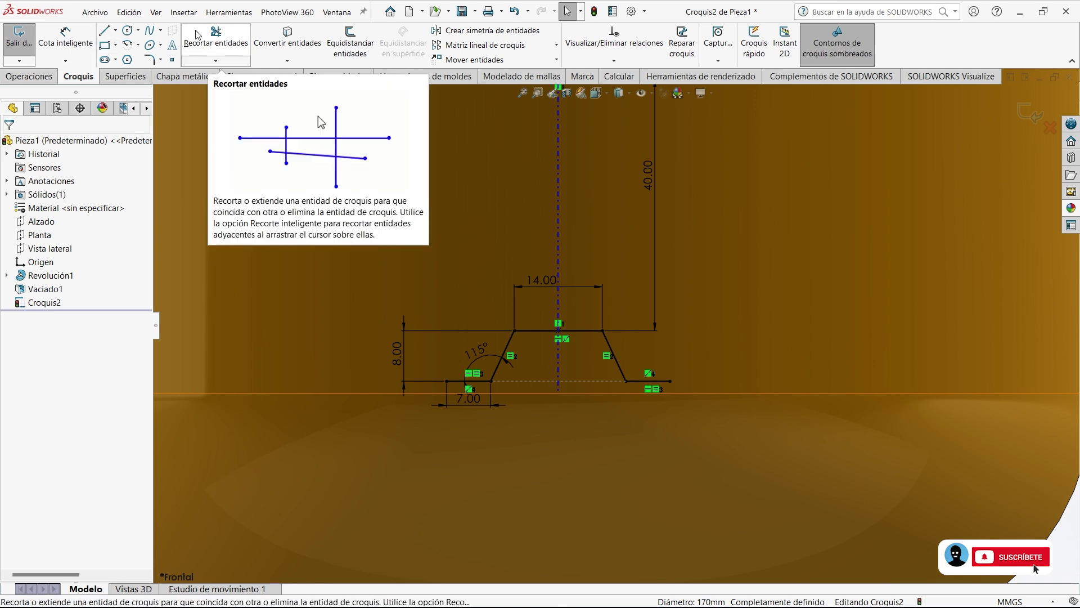
pyautogui.click(350, 43)
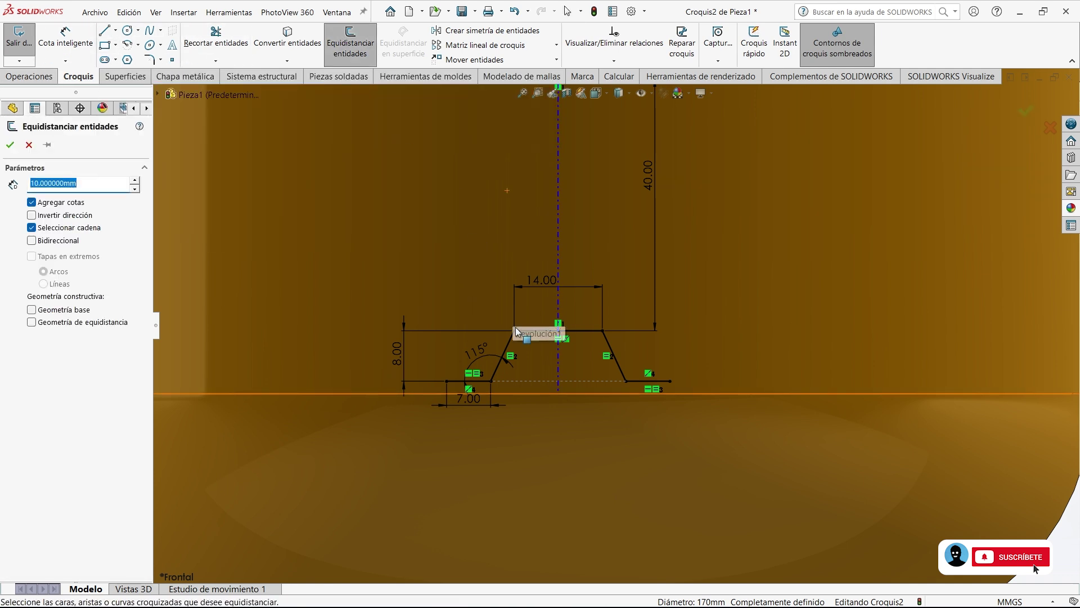
# Offset the profile chain 3 mm with line-capped ends into a closed band.
pyautogui.click(508, 353)
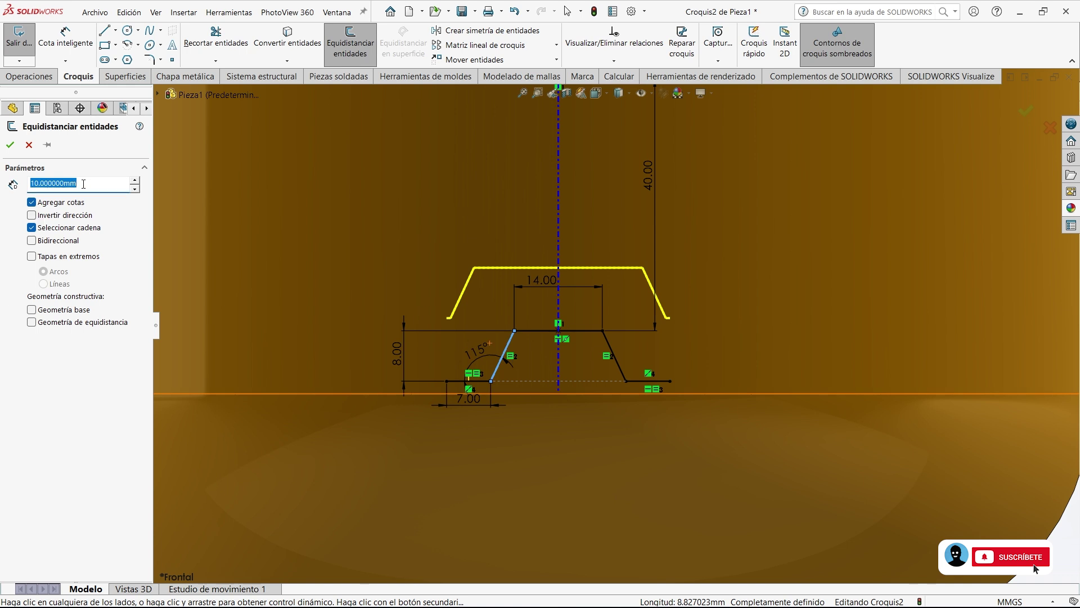
pyautogui.write('3')
pyautogui.press('Return')
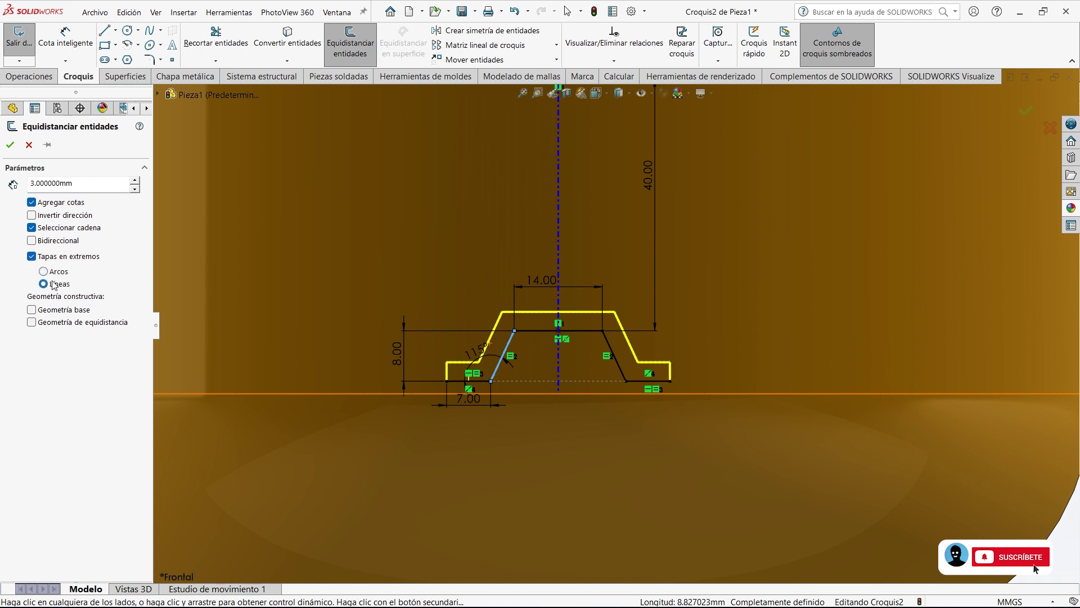
pyautogui.click(10, 145)
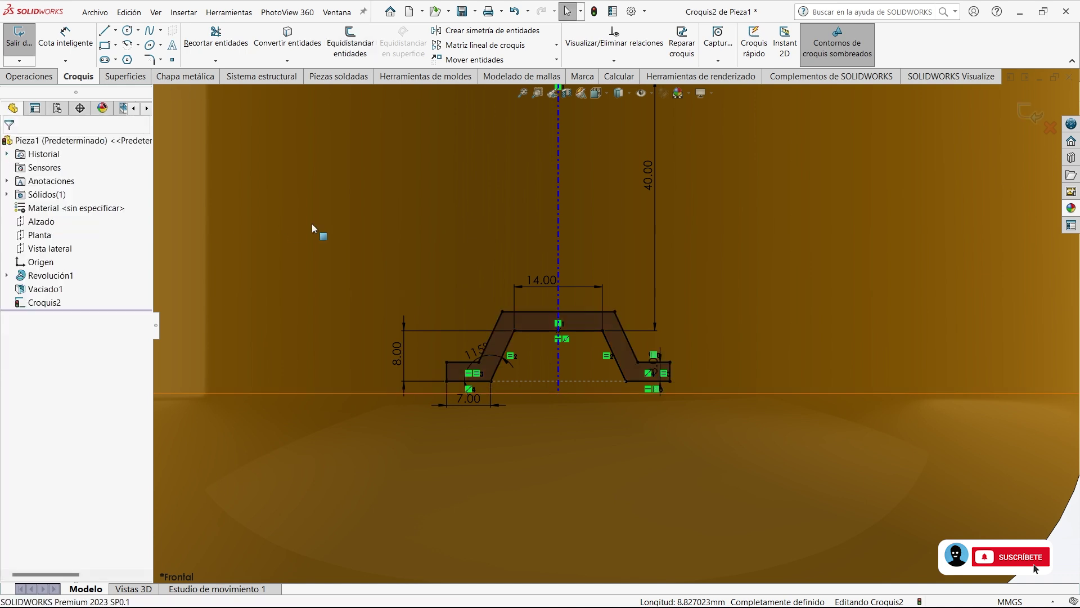
pyautogui.scroll(3, 386, 276)
# Orbit and zoom around the lamp body to inspect the closed band sketch.
pyautogui.moveTo(489, 294)
pyautogui.mouseDown(button='middle')
pyautogui.moveTo(499, 366)
pyautogui.moveTo(767, 287)
pyautogui.mouseUp(button='middle')
pyautogui.scroll(-3, 675, 309)
pyautogui.scroll(-3, 658, 304)
pyautogui.scroll(-2, 621, 264)
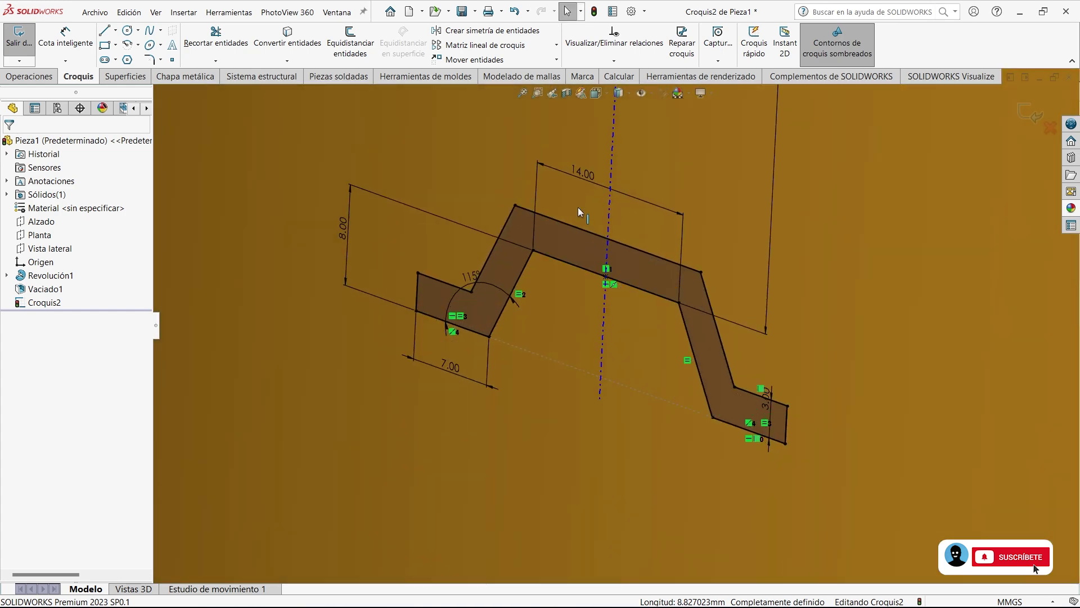
pyautogui.scroll(5, 515, 280)
pyautogui.moveTo(515, 280)
pyautogui.mouseDown(button='middle')
pyautogui.moveTo(579, 293)
pyautogui.moveTo(611, 315)
pyautogui.mouseUp(button='middle')
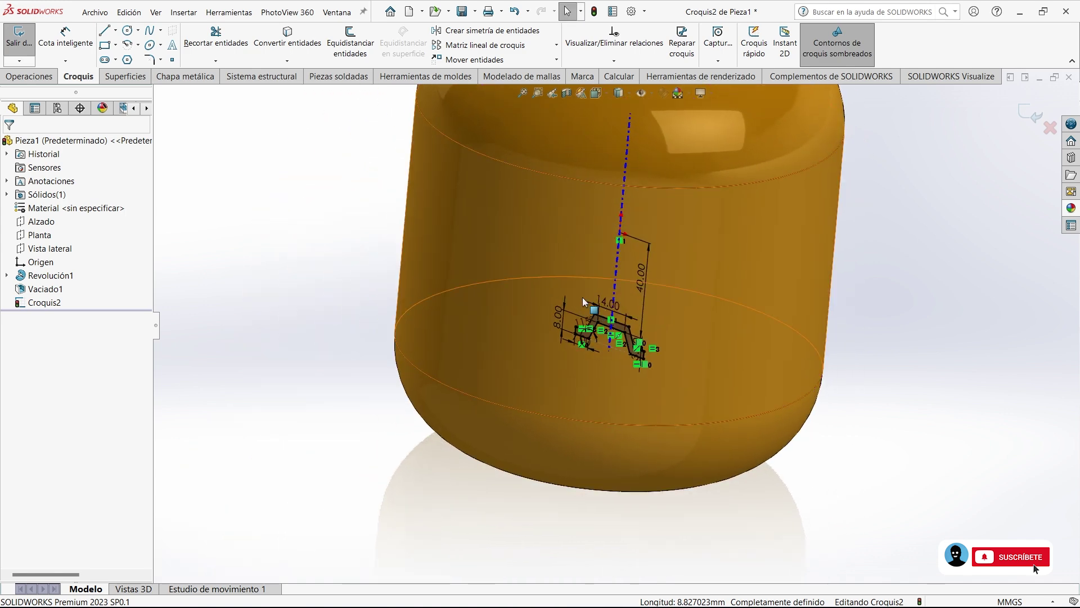
pyautogui.click(612, 321)
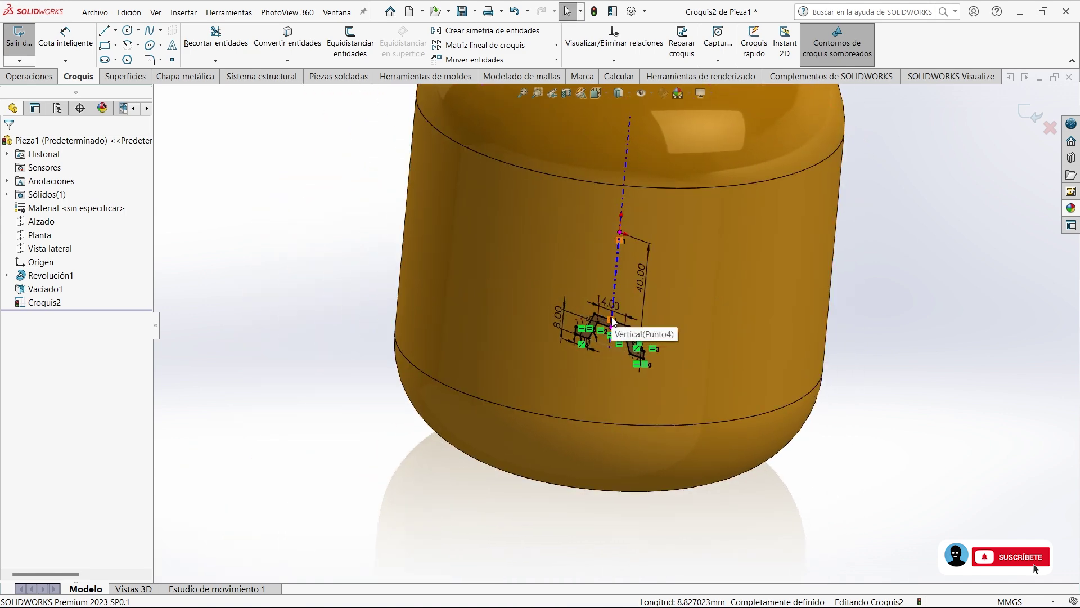
pyautogui.moveTo(612, 321)
pyautogui.mouseDown(button='middle')
pyautogui.moveTo(645, 346)
pyautogui.moveTo(621, 341)
pyautogui.mouseUp(button='middle')
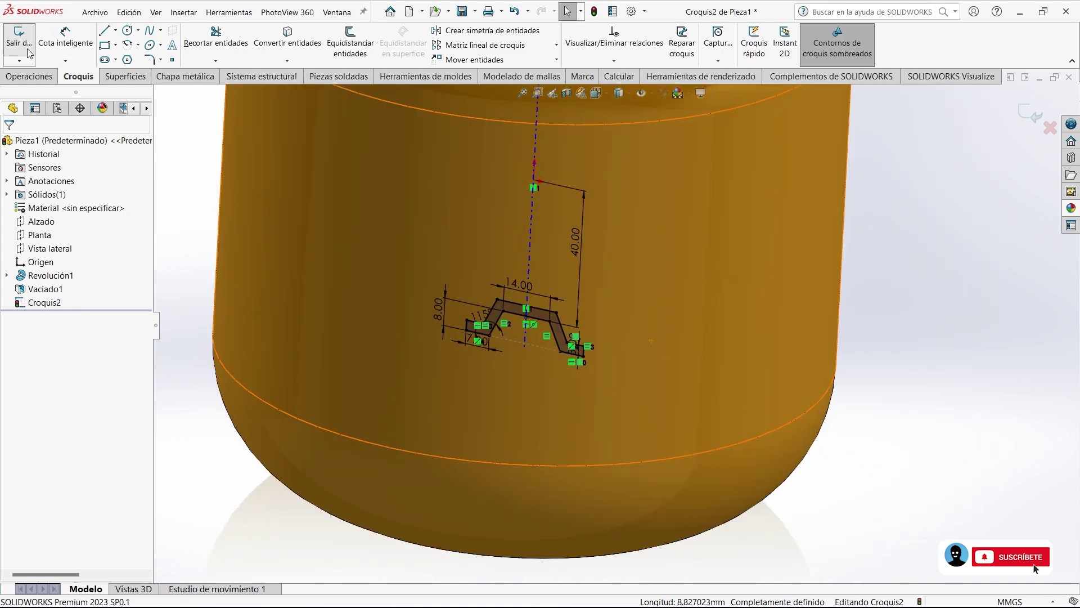
pyautogui.click(30, 76)
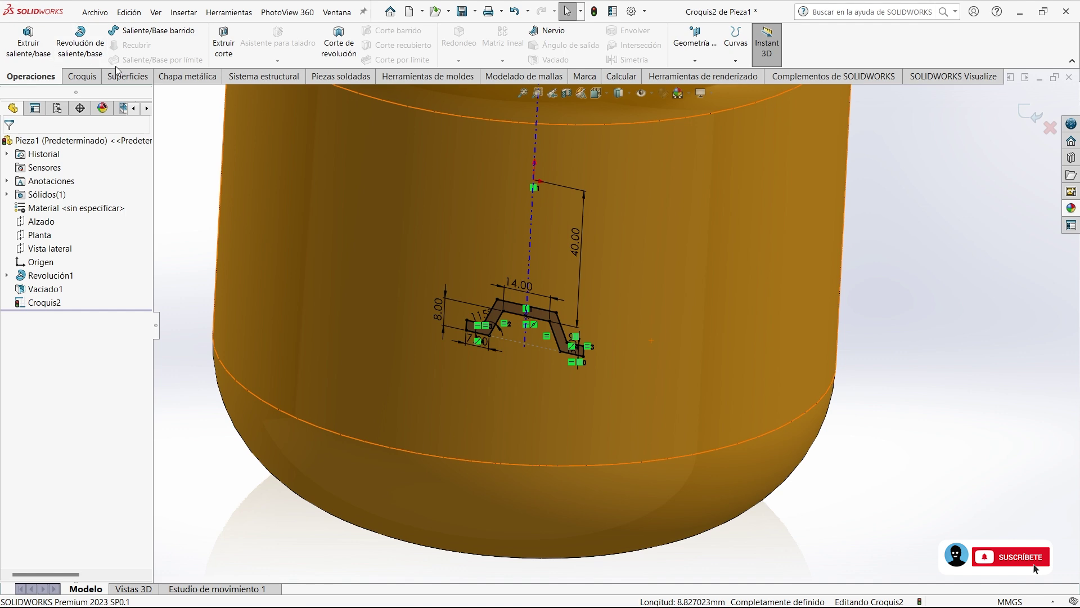
# Extrude-cut the handle sketch with end condition Por todo, creating Cortar-Extruir1.
pyautogui.click(224, 53)
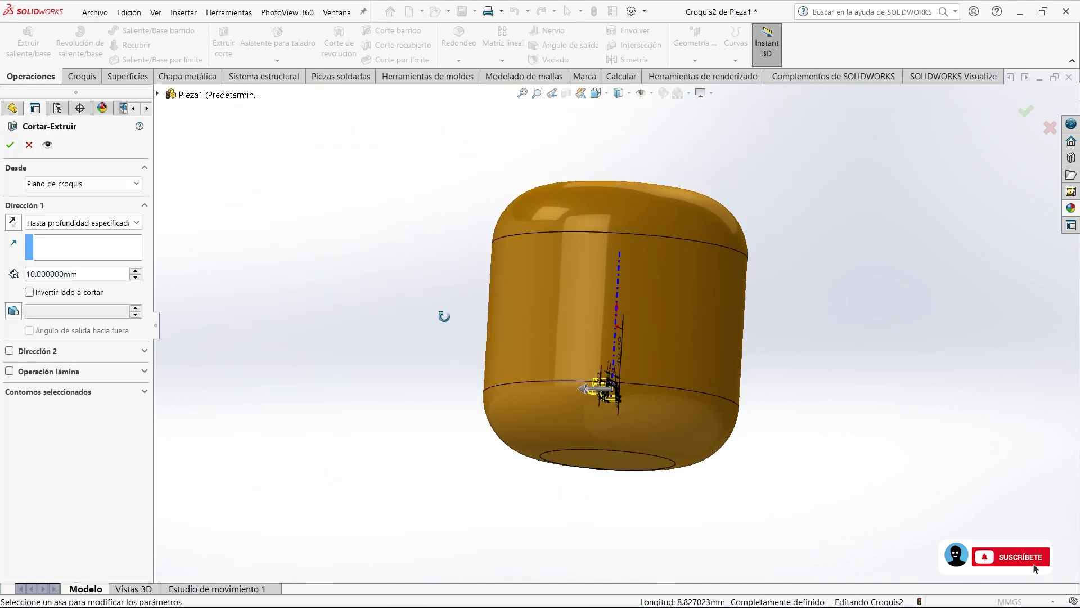
pyautogui.moveTo(639, 372); pyautogui.dragTo(518, 465)
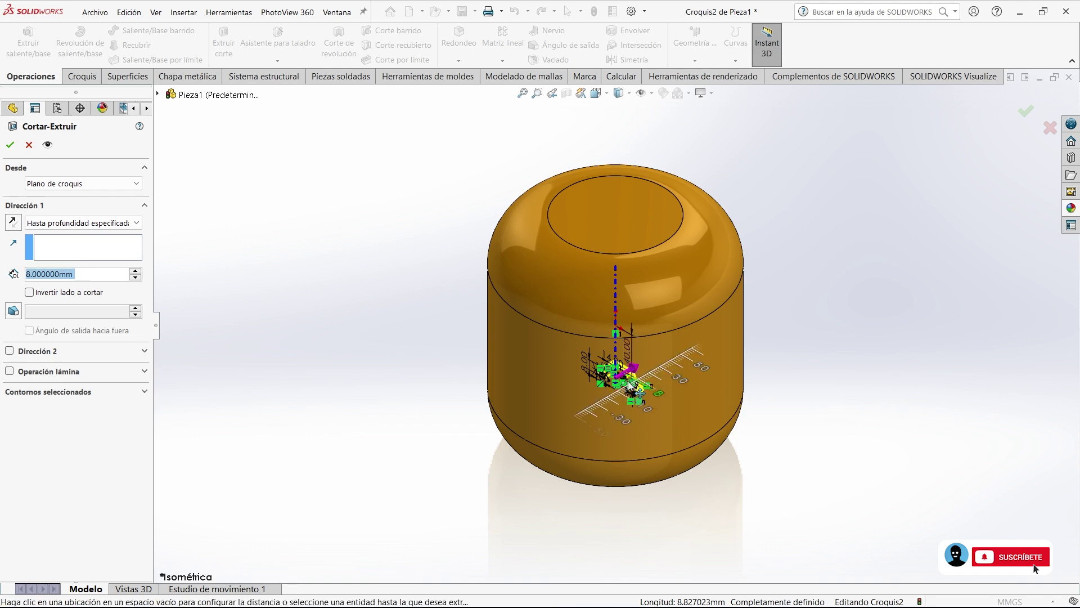
pyautogui.moveTo(523, 465); pyautogui.dragTo(459, 442, button='middle')
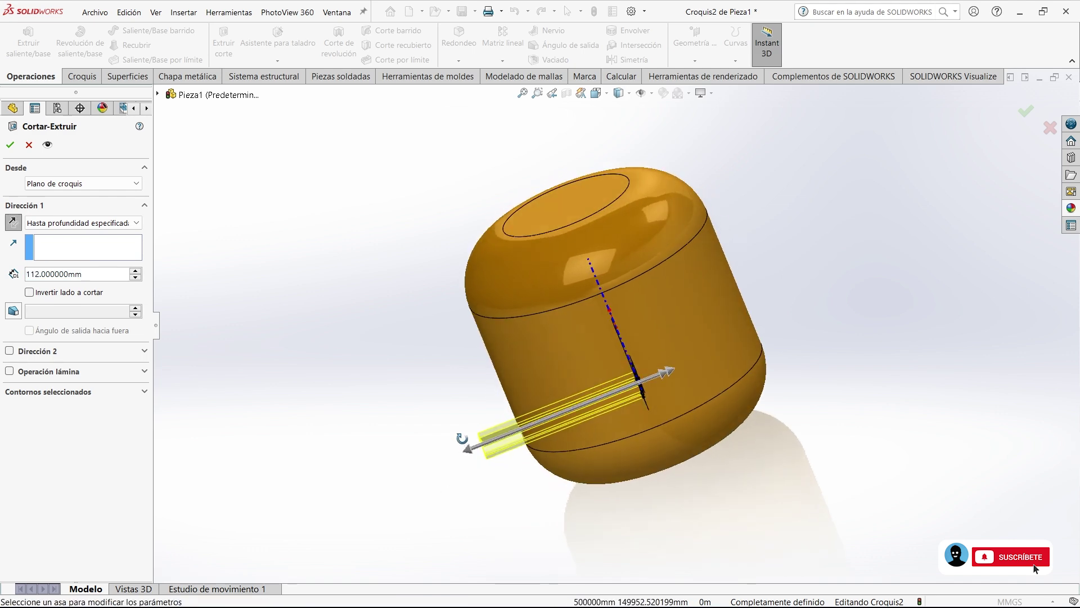
pyautogui.scroll(-5, 510, 287)
pyautogui.moveTo(415, 320); pyautogui.dragTo(398, 350, button='middle')
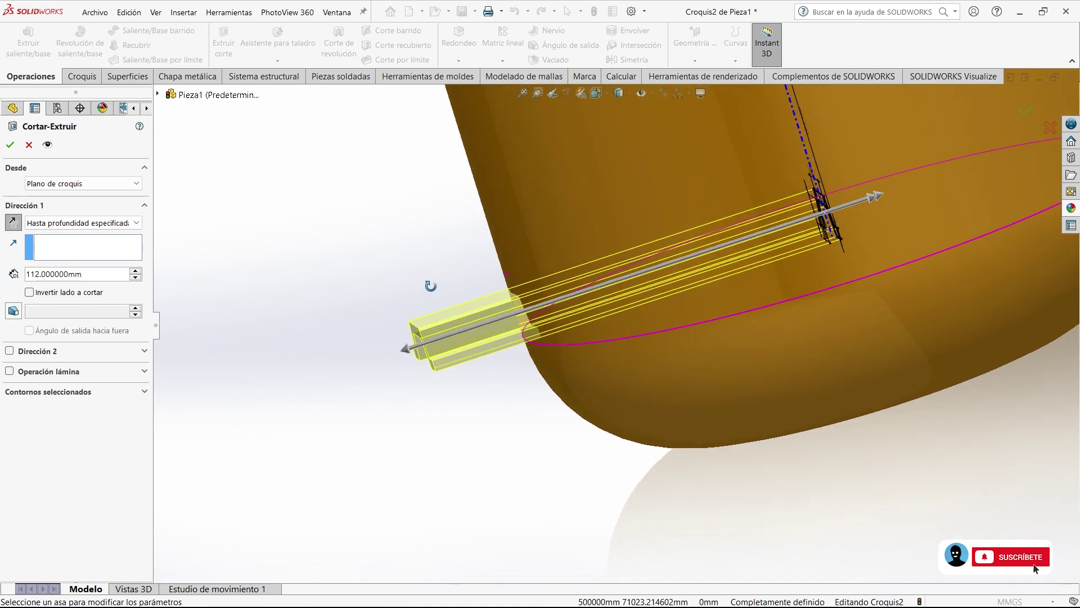
pyautogui.click(85, 222)
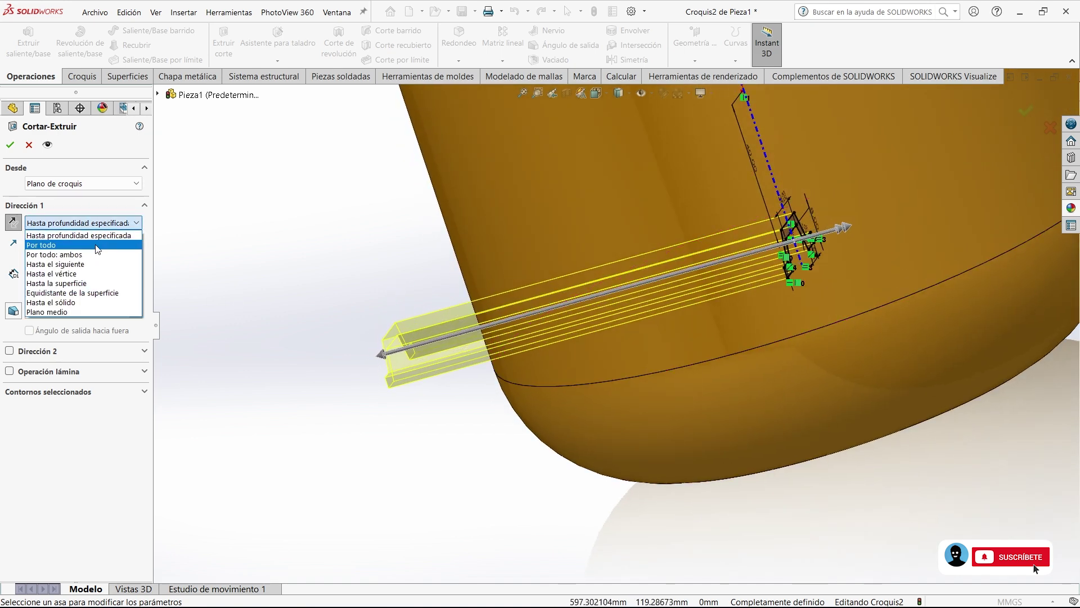
pyautogui.click(98, 245)
pyautogui.scroll(5, 285, 302)
pyautogui.moveTo(285, 302)
pyautogui.mouseDown(button='middle')
pyautogui.moveTo(470, 338)
pyautogui.moveTo(444, 317)
pyautogui.moveTo(459, 357)
pyautogui.mouseUp(button='middle')
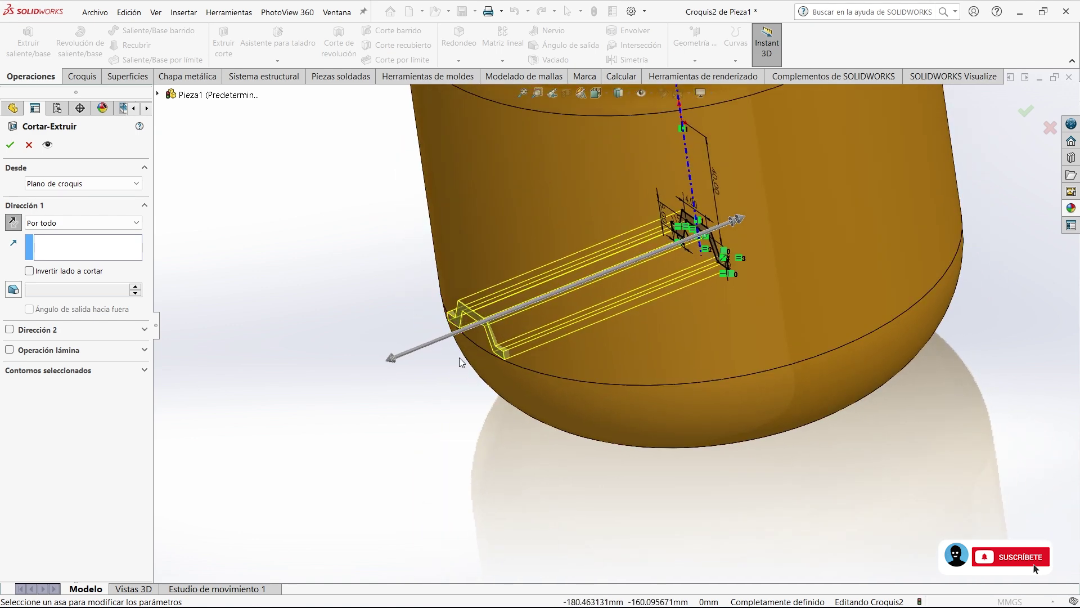
pyautogui.click(93, 227)
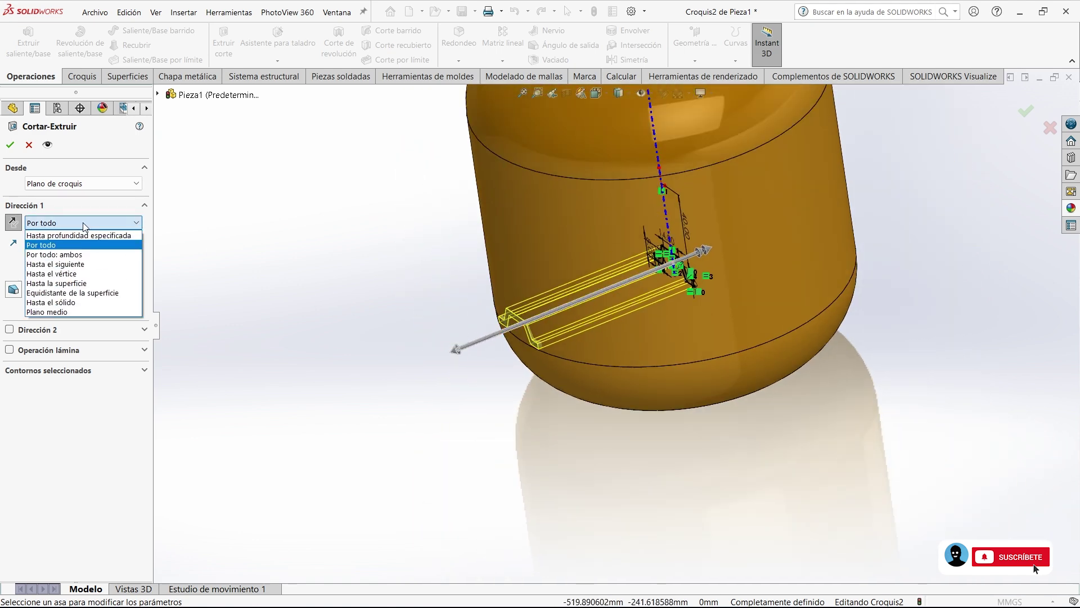
pyautogui.click(72, 224)
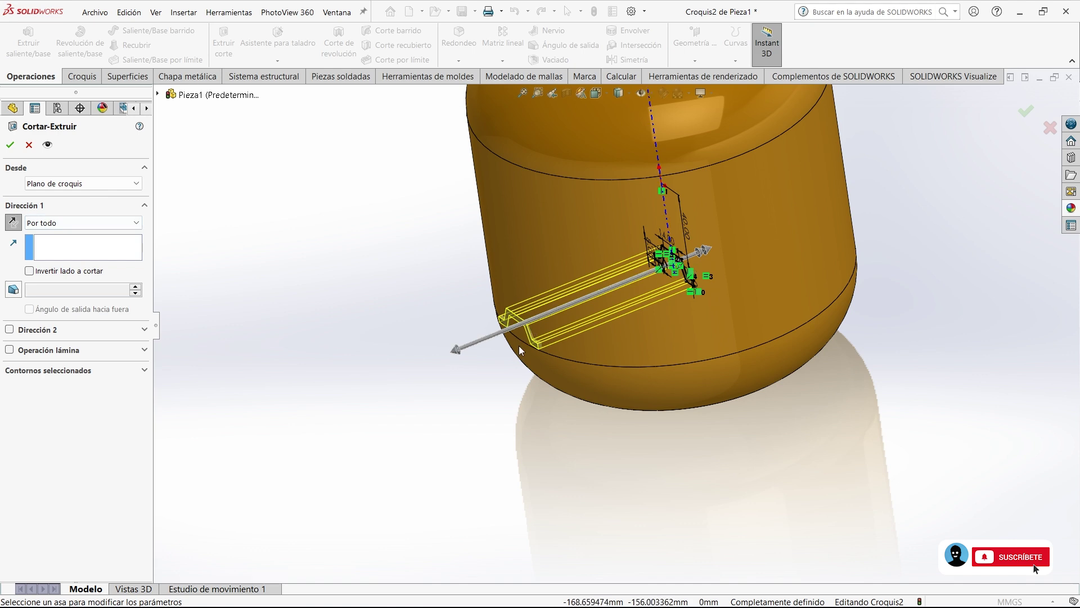
pyautogui.click(10, 145)
pyautogui.scroll(-3, 548, 350)
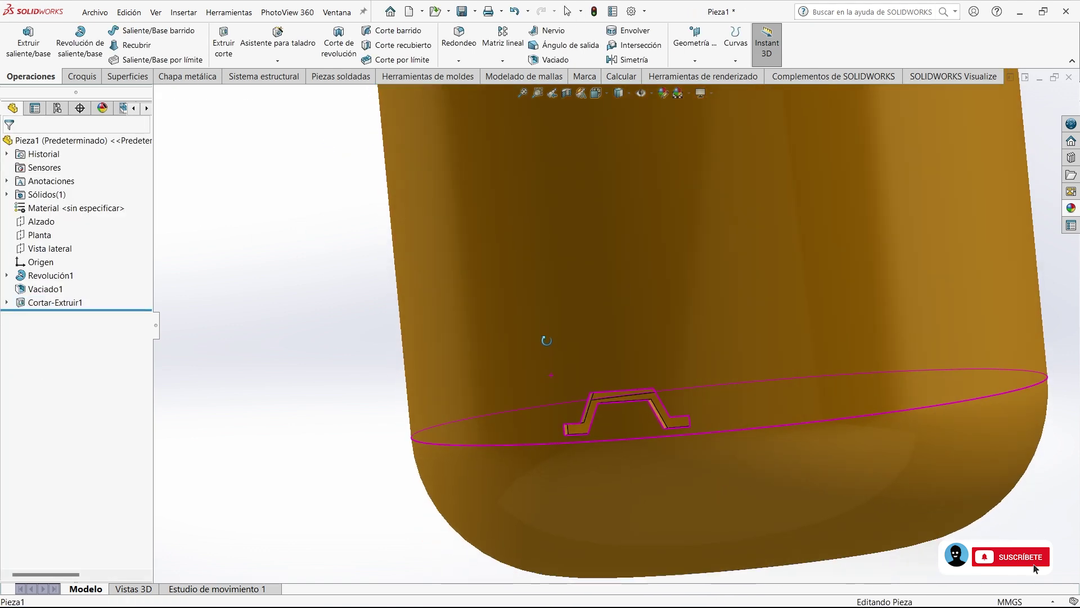
# Inspect the new notch and its sketch dimensions in isometric and dimetric views.
pyautogui.scroll(-3, 627, 441)
pyautogui.moveTo(627, 441)
pyautogui.mouseDown(button='middle')
pyautogui.moveTo(590, 391)
pyautogui.moveTo(551, 411)
pyautogui.moveTo(583, 384)
pyautogui.mouseUp(button='middle')
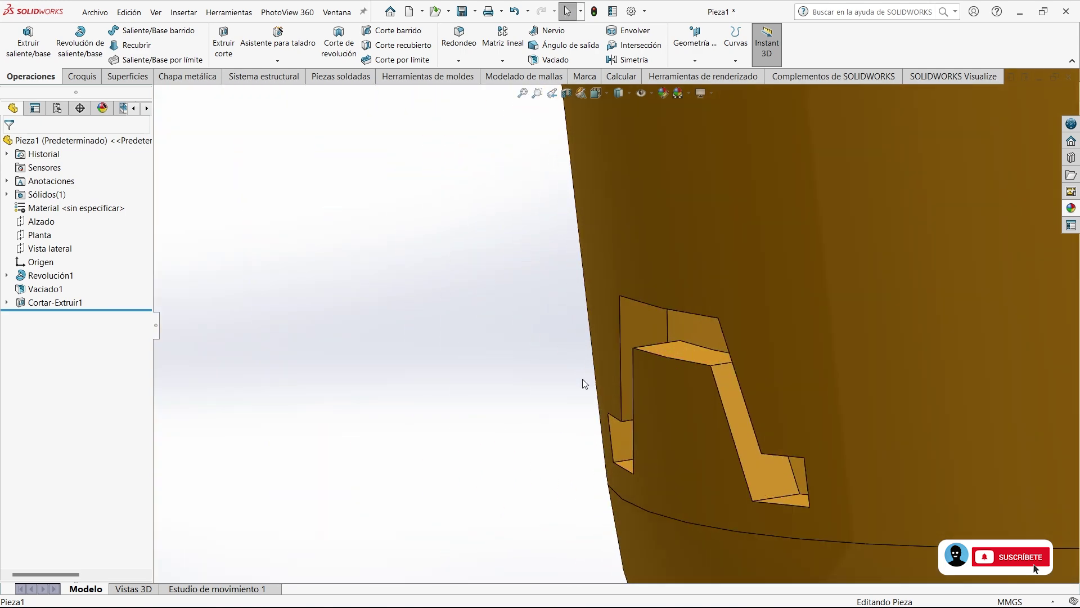
pyautogui.doubleClick(629, 347)
pyautogui.scroll(3, 619, 354)
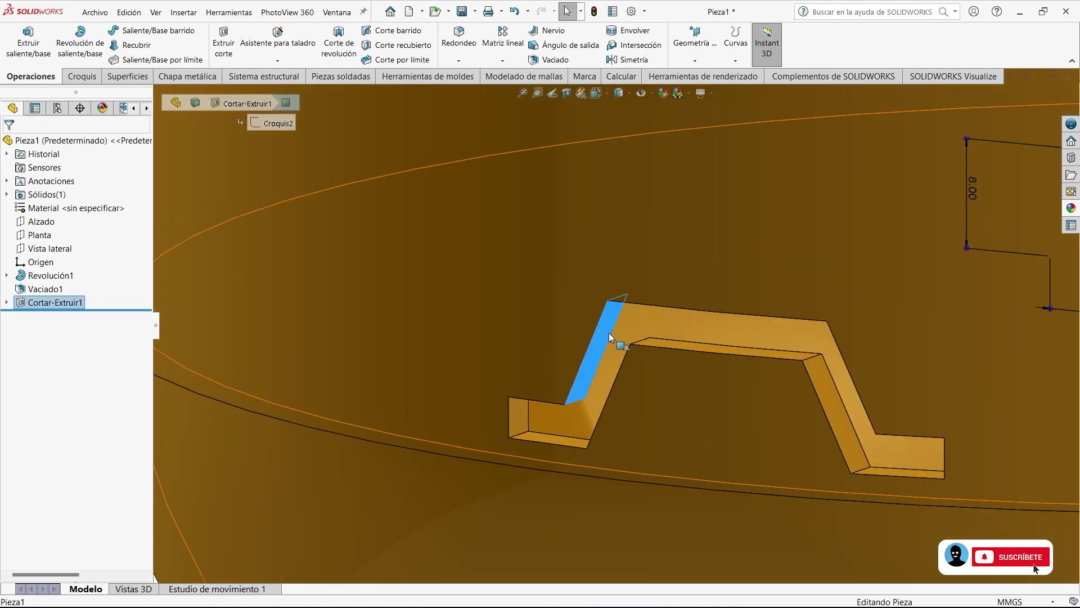
pyautogui.scroll(5, 607, 360)
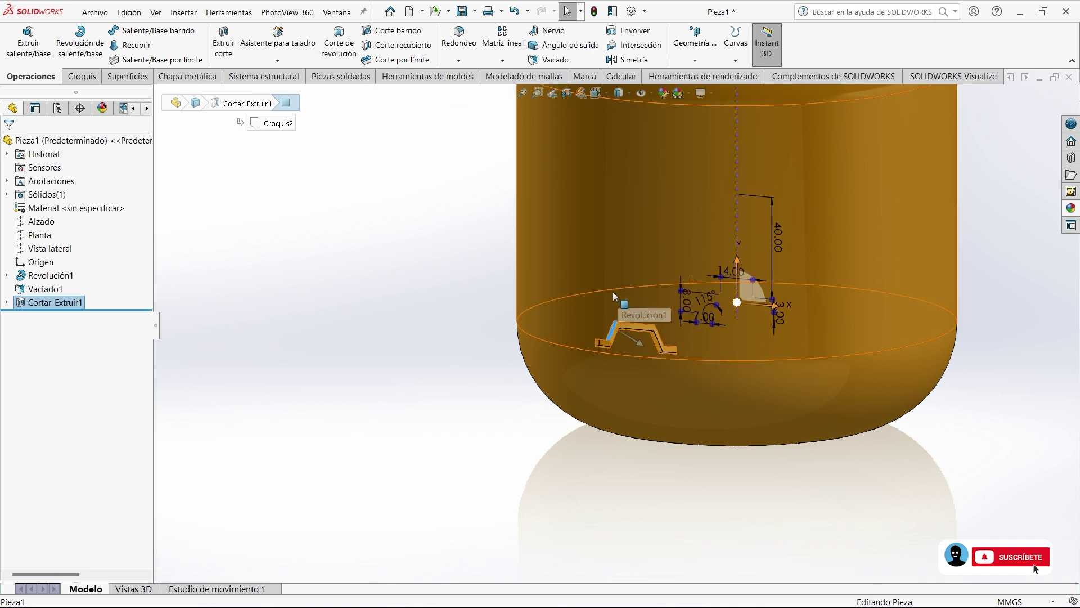
pyautogui.hotkey('ctrl', '7')
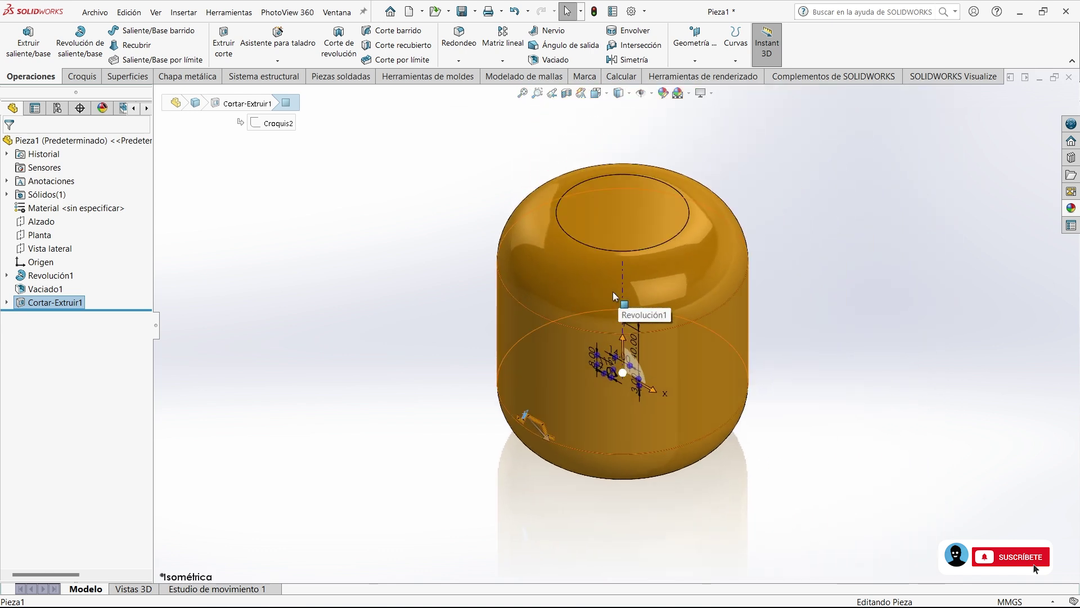
pyautogui.hotkey('ctrl', '8')
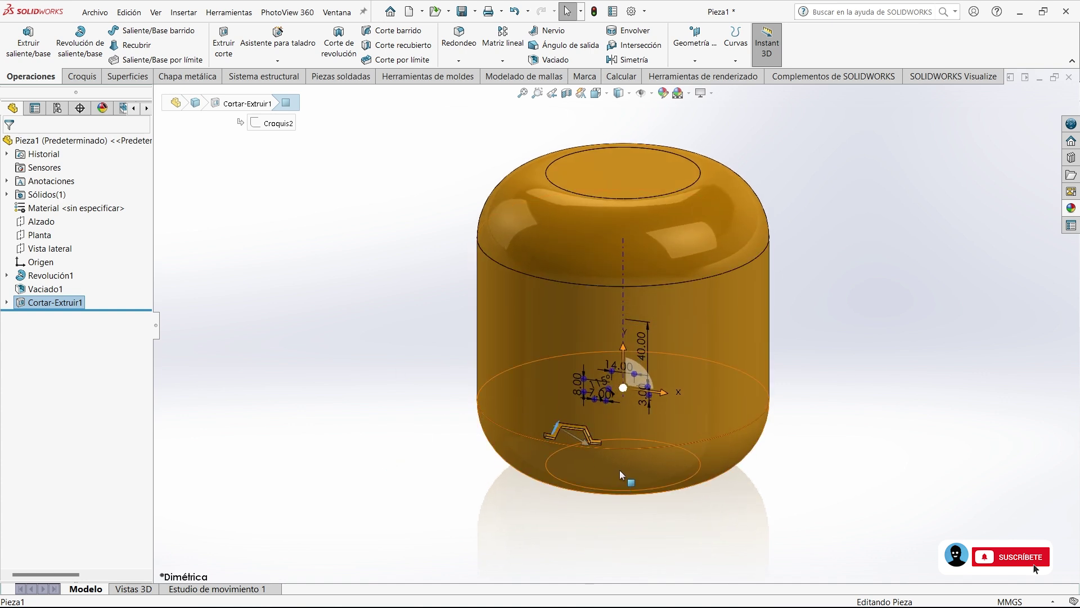
# Hide the sketch dimensions and start a Matriz circular pattern.
pyautogui.scroll(-2, 619, 467)
pyautogui.scroll(-2, 622, 459)
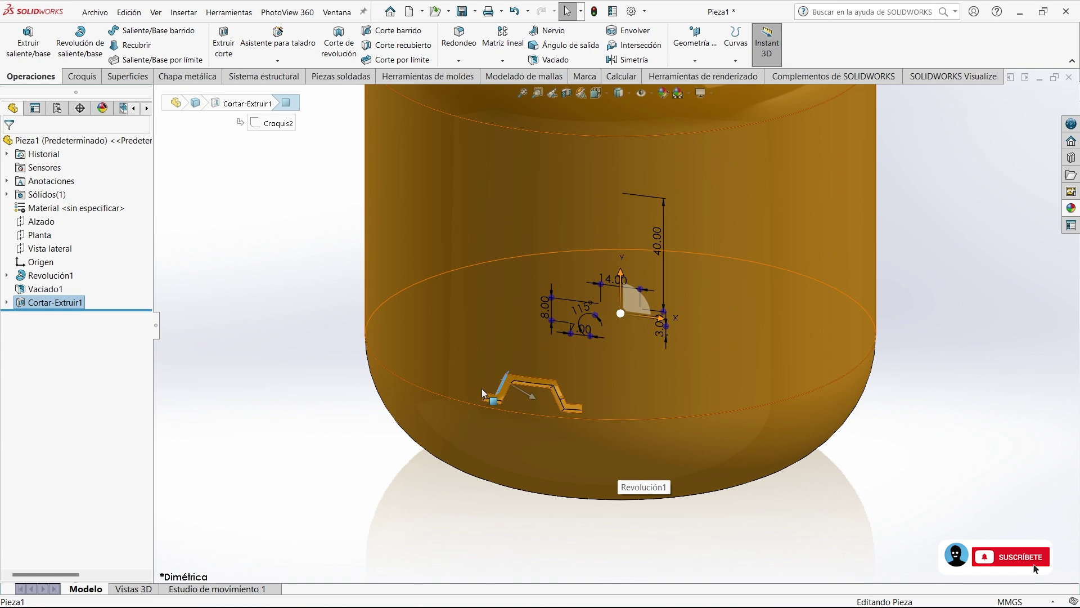
pyautogui.scroll(-2, 444, 365)
pyautogui.click(207, 327)
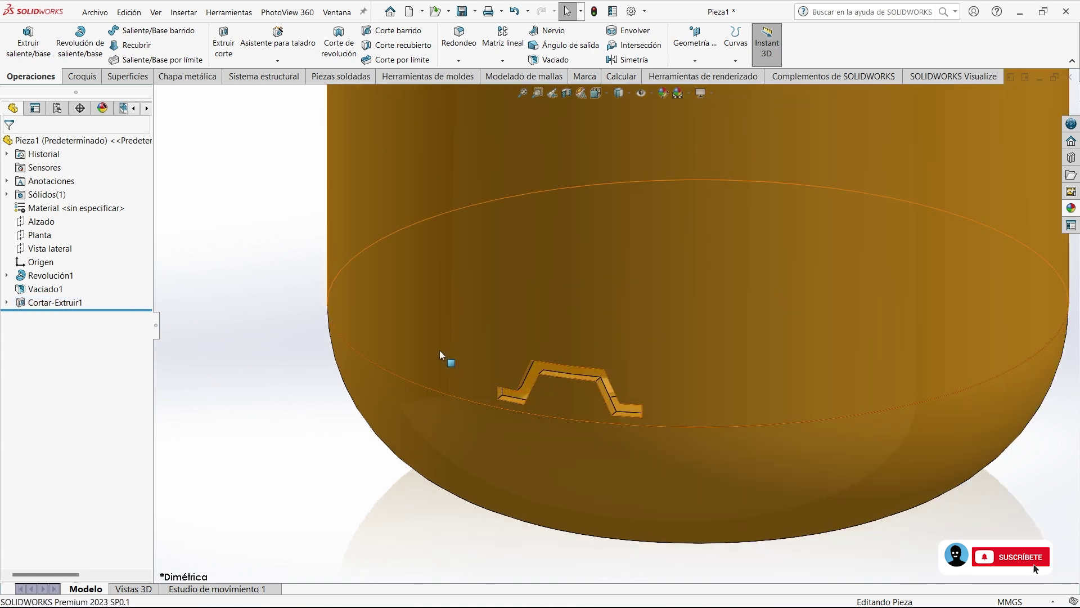
pyautogui.scroll(2, 440, 350)
pyautogui.scroll(1, 484, 372)
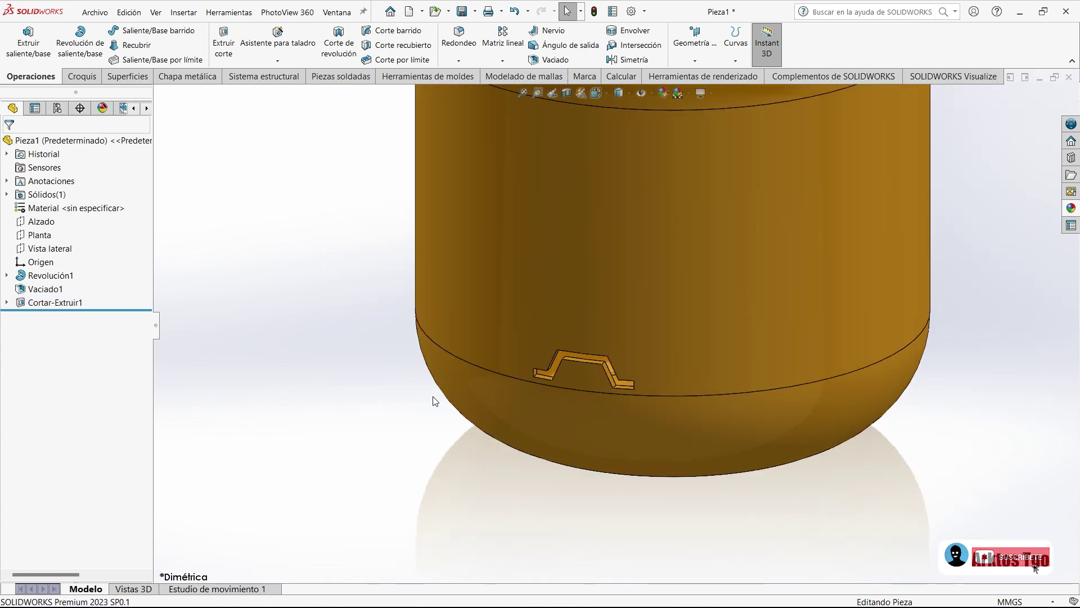
pyautogui.scroll(2, 484, 388)
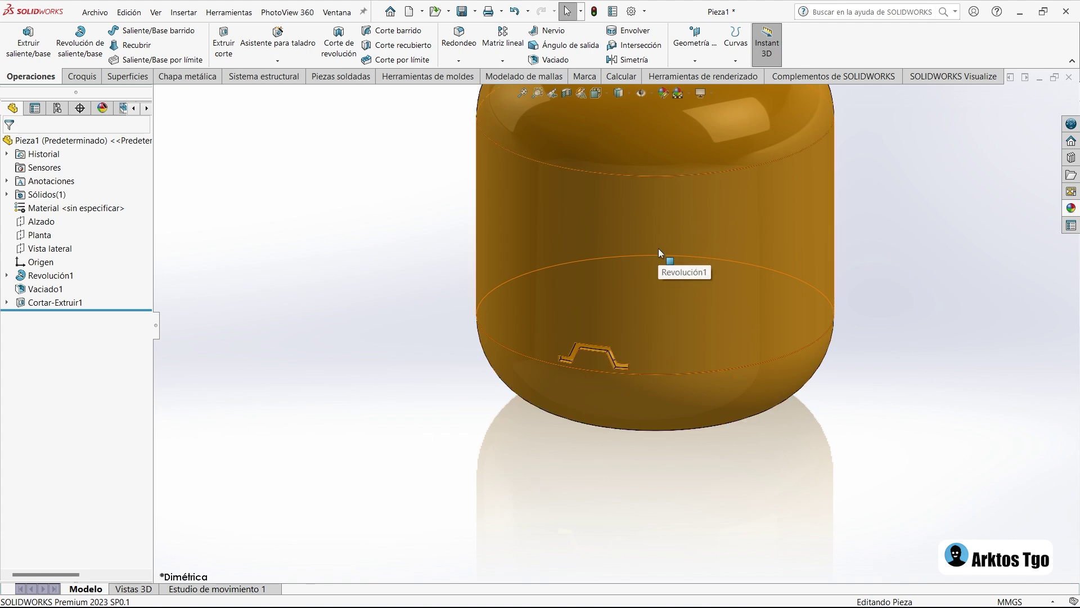
pyautogui.scroll(2, 658, 249)
pyautogui.scroll(-2, 721, 248)
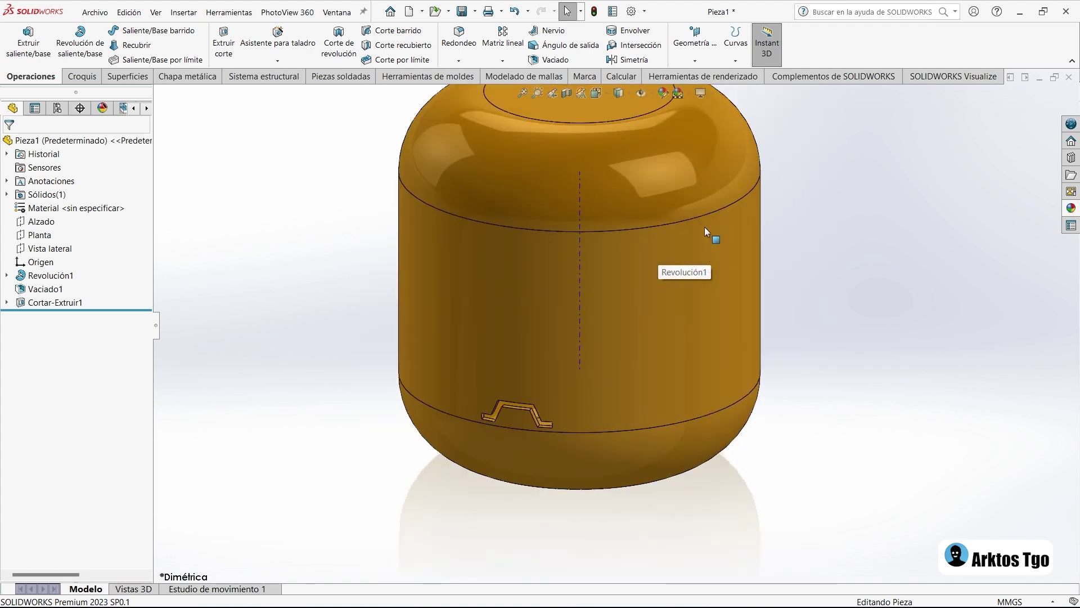
pyautogui.click(503, 61)
pyautogui.click(529, 154)
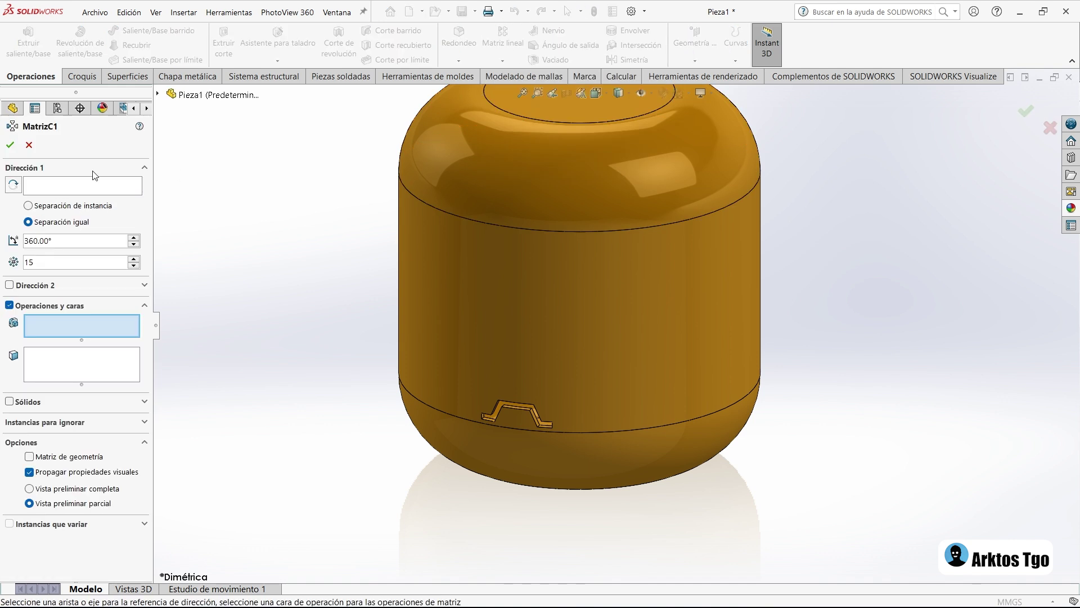
# Use the bottle's circular top edge as the pattern axis, keeping 360° and 15 instances.
pyautogui.click(136, 186)
pyautogui.scroll(2, 627, 313)
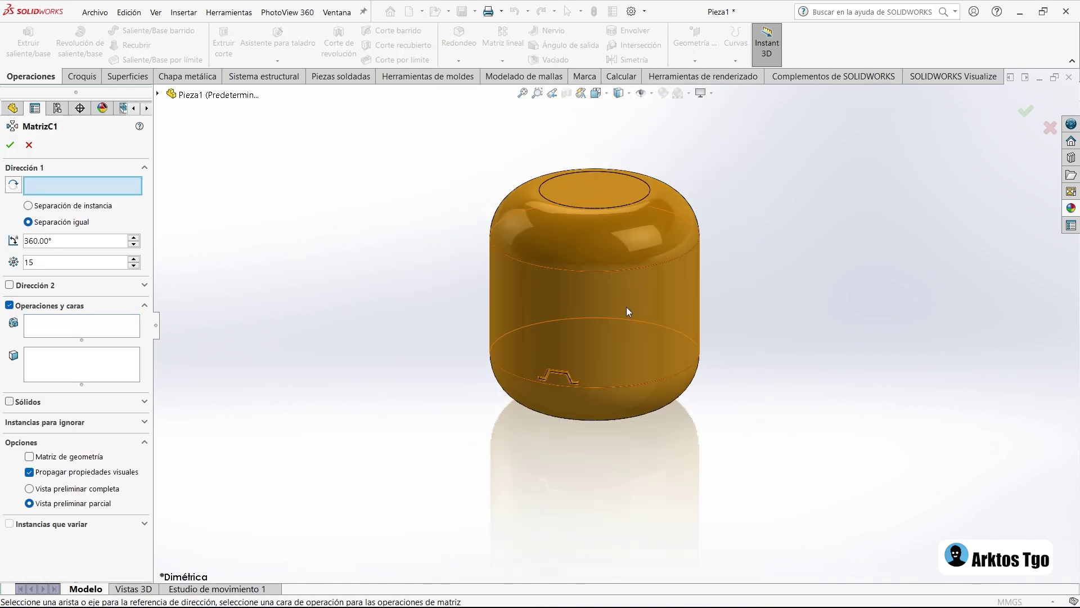
pyautogui.click(554, 268)
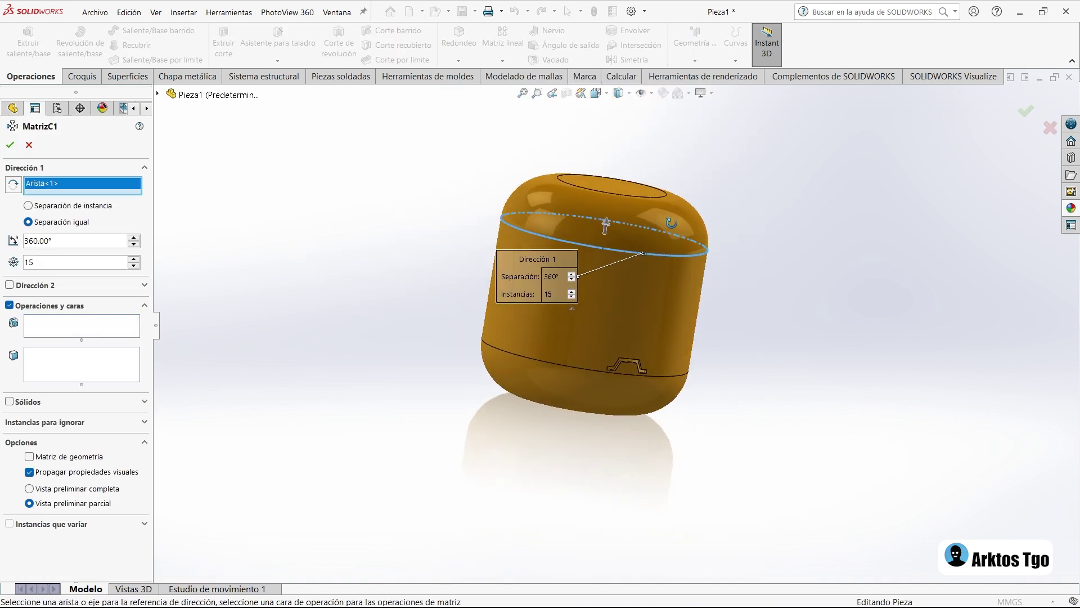
pyautogui.moveTo(597, 249); pyautogui.dragTo(597, 265, button='middle')
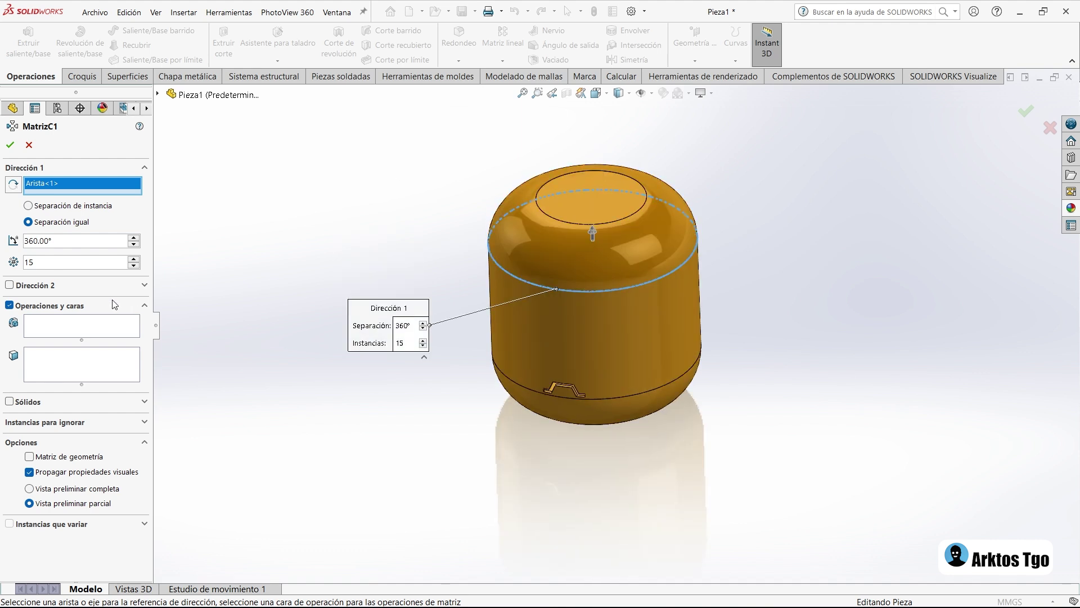
# Add Cortar-Extruir1 as the feature to pattern and review the 15-notch preview.
pyautogui.click(51, 327)
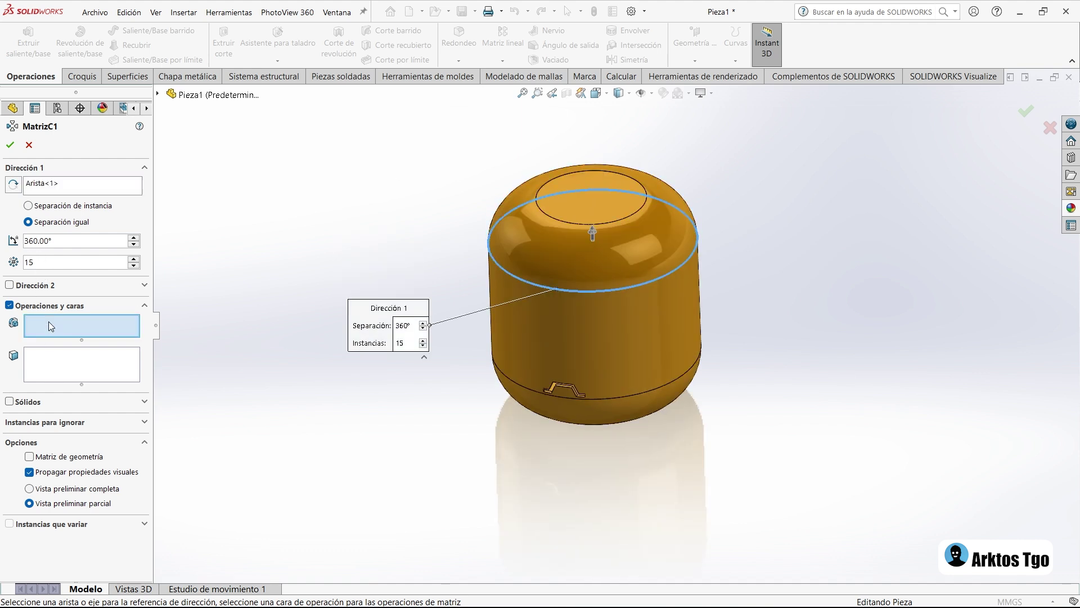
pyautogui.click(158, 95)
pyautogui.click(219, 257)
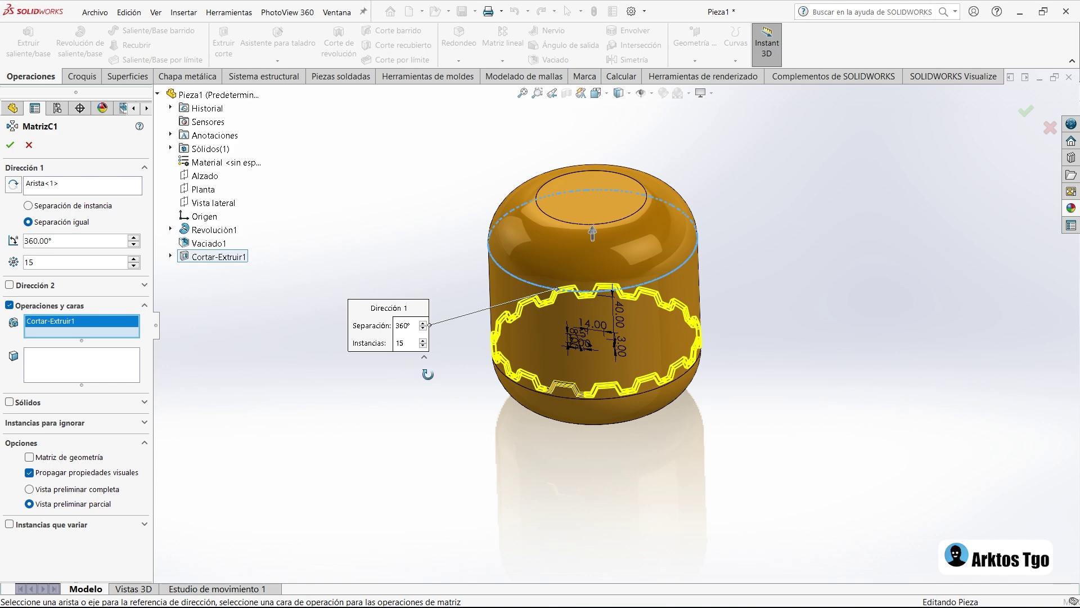
pyautogui.moveTo(732, 365); pyautogui.dragTo(743, 332, button='middle')
pyautogui.scroll(-3, 745, 328)
pyautogui.scroll(-2, 745, 328)
pyautogui.scroll(-4, 746, 328)
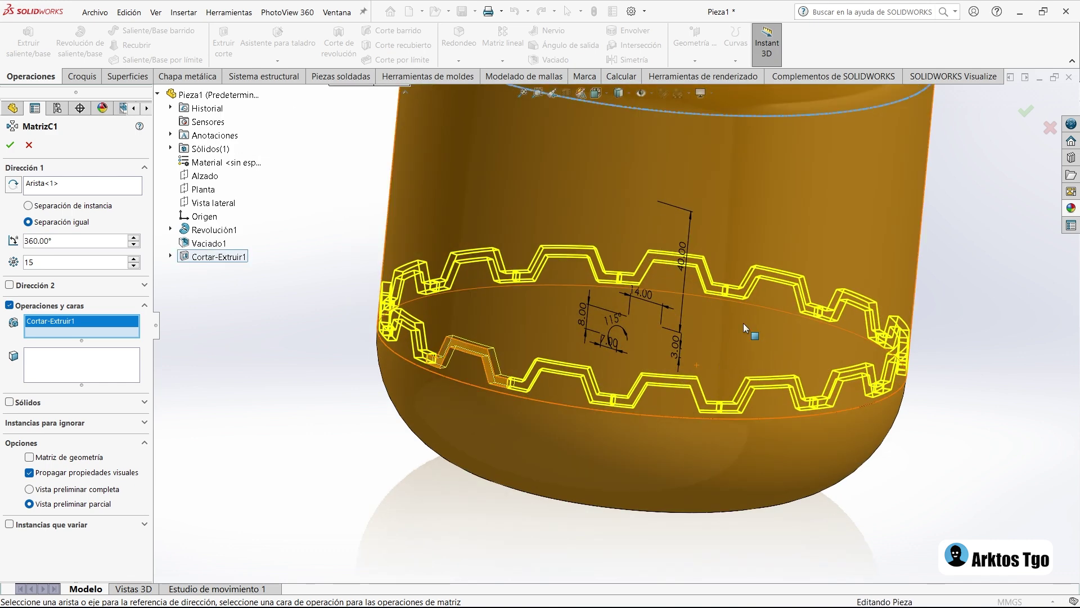
pyautogui.scroll(3, 621, 394)
pyautogui.scroll(3, 621, 394)
pyautogui.moveTo(620, 394)
pyautogui.mouseDown(button='middle')
pyautogui.moveTo(647, 307)
pyautogui.moveTo(685, 316)
pyautogui.mouseUp(button='middle')
pyautogui.scroll(-3, 656, 350)
pyautogui.scroll(-2, 574, 381)
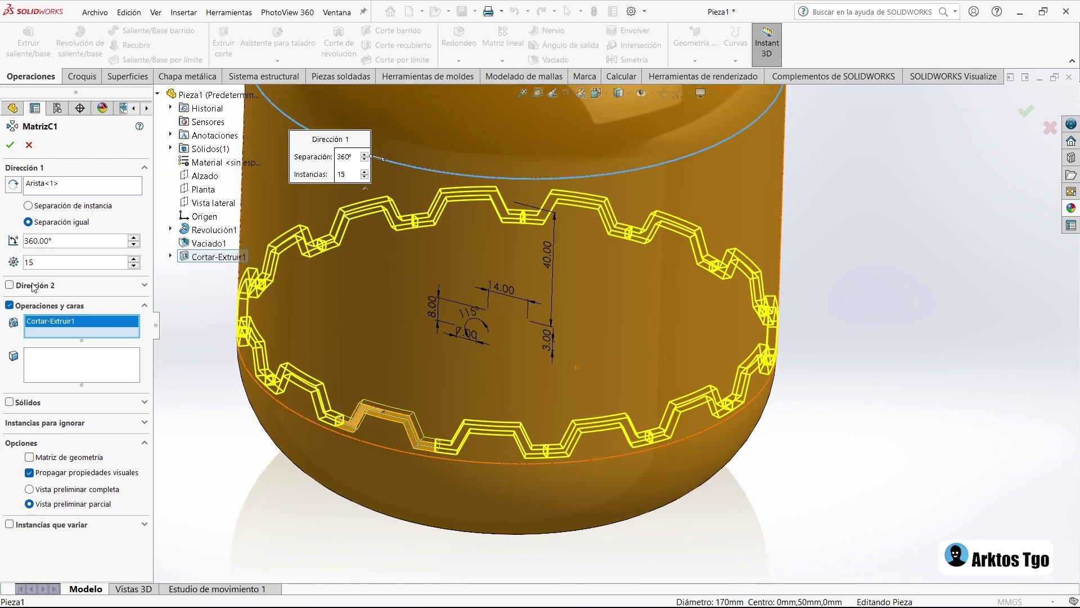
pyautogui.moveTo(394, 406)
pyautogui.mouseDown(button='middle')
pyautogui.moveTo(389, 383)
pyautogui.moveTo(394, 416)
pyautogui.mouseUp(button='middle')
pyautogui.scroll(-4, 394, 417)
pyautogui.scroll(-2, 353, 399)
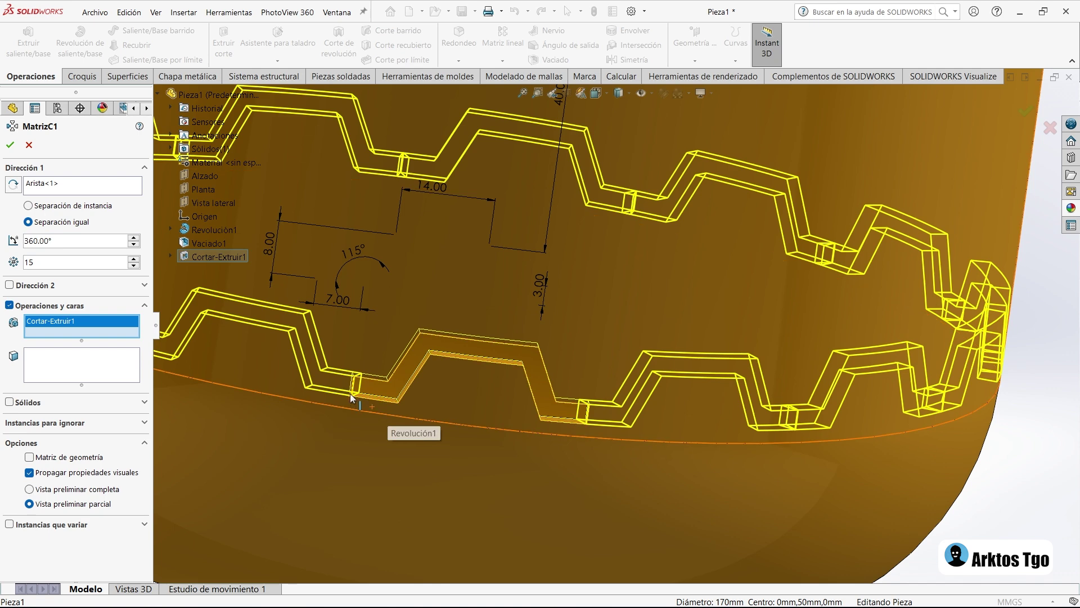
pyautogui.scroll(-4, 353, 399)
pyautogui.scroll(-2, 439, 434)
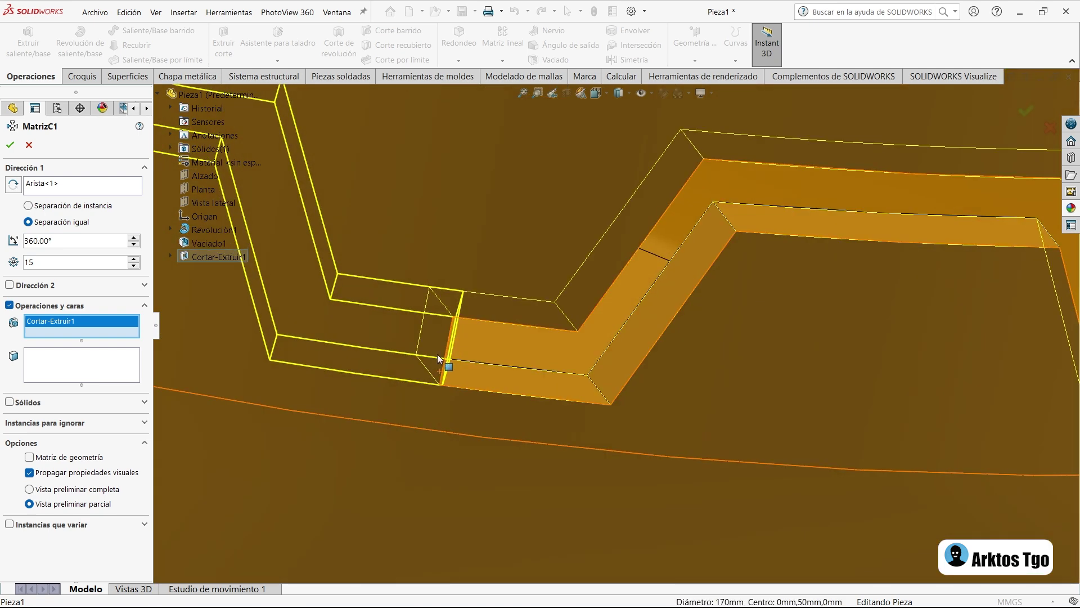
pyautogui.scroll(2, 440, 359)
pyautogui.scroll(2, 447, 372)
pyautogui.scroll(3, 410, 345)
pyautogui.scroll(2, 410, 345)
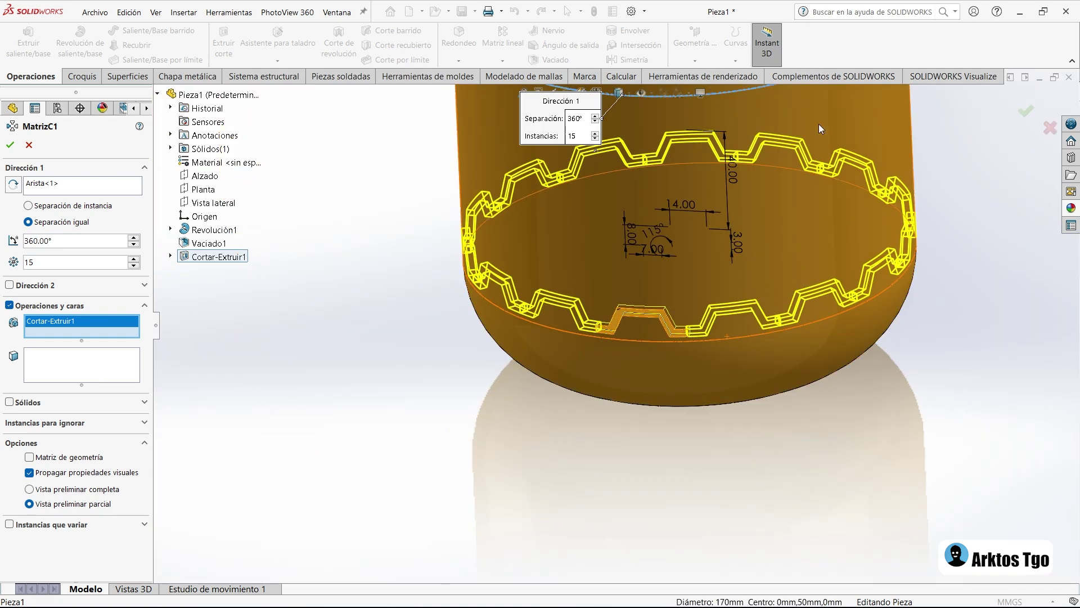
pyautogui.scroll(3, 865, 152)
pyautogui.scroll(-2, 505, 400)
pyautogui.scroll(-2, 505, 401)
pyautogui.scroll(-1, 505, 401)
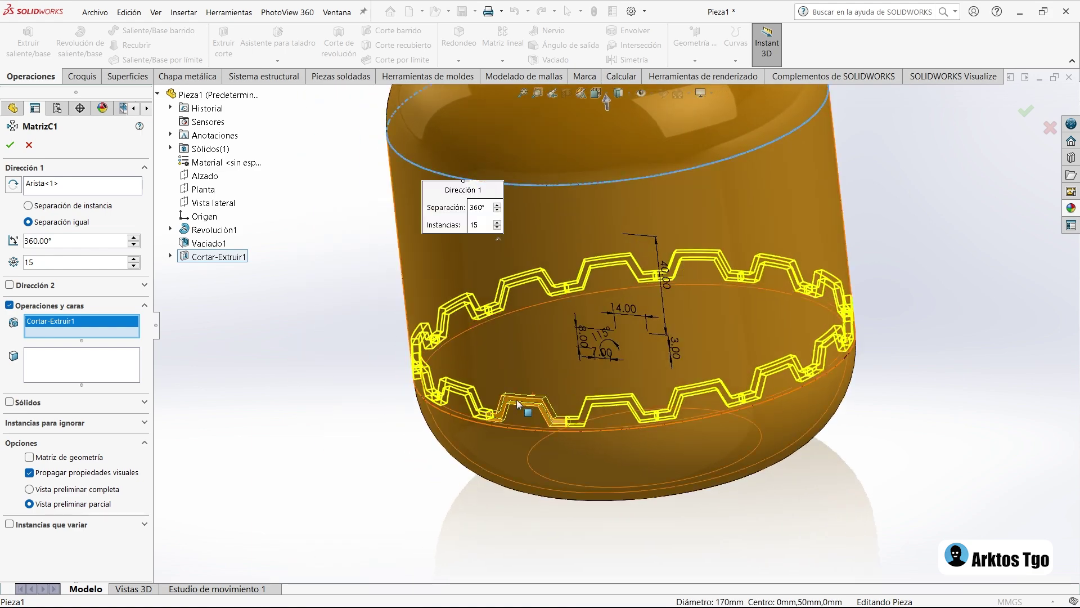
pyautogui.scroll(-2, 529, 405)
pyautogui.scroll(-2, 656, 449)
pyautogui.scroll(-3, 622, 410)
pyautogui.scroll(-1, 668, 338)
pyautogui.scroll(1, 669, 338)
pyautogui.scroll(1, 667, 327)
pyautogui.scroll(1, 676, 326)
pyautogui.scroll(3, 664, 330)
pyautogui.scroll(1, 665, 332)
pyautogui.scroll(2, 616, 338)
pyautogui.scroll(1, 614, 343)
pyautogui.hotkey('ctrl', '5')
pyautogui.hotkey('ctrl', '7')
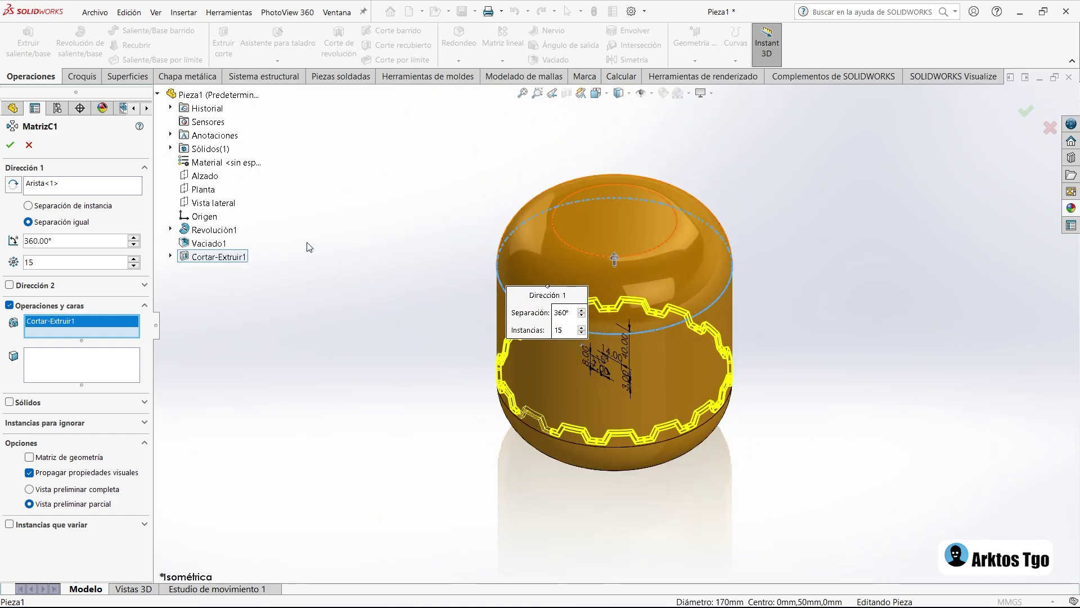
# Accept the 15-instance, 360° circular pattern, keeping all resulting bodies.
pyautogui.click(9, 150)
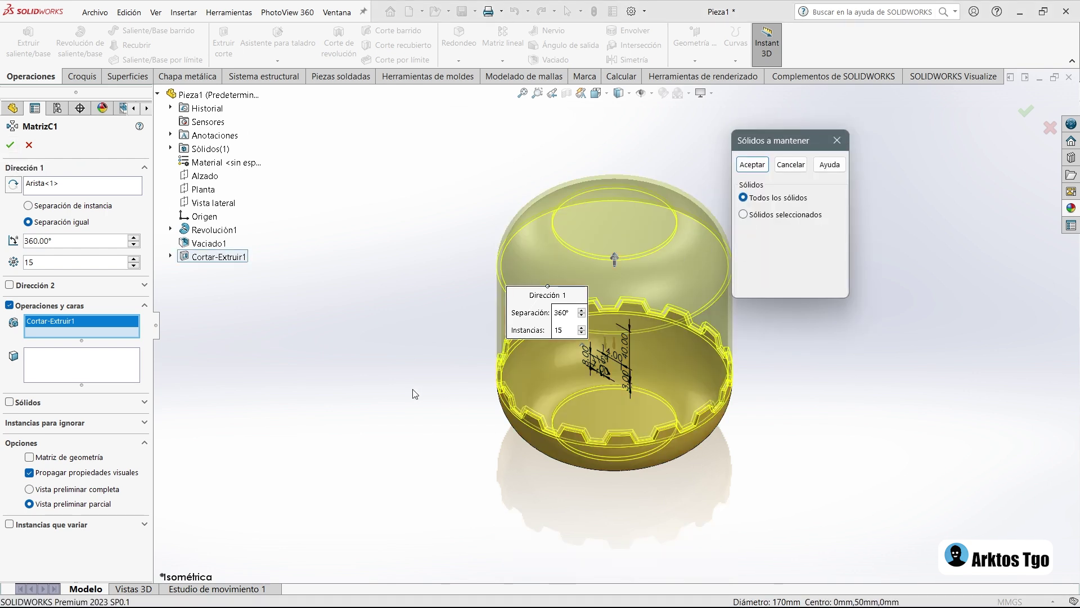
pyautogui.moveTo(792, 142); pyautogui.dragTo(886, 217)
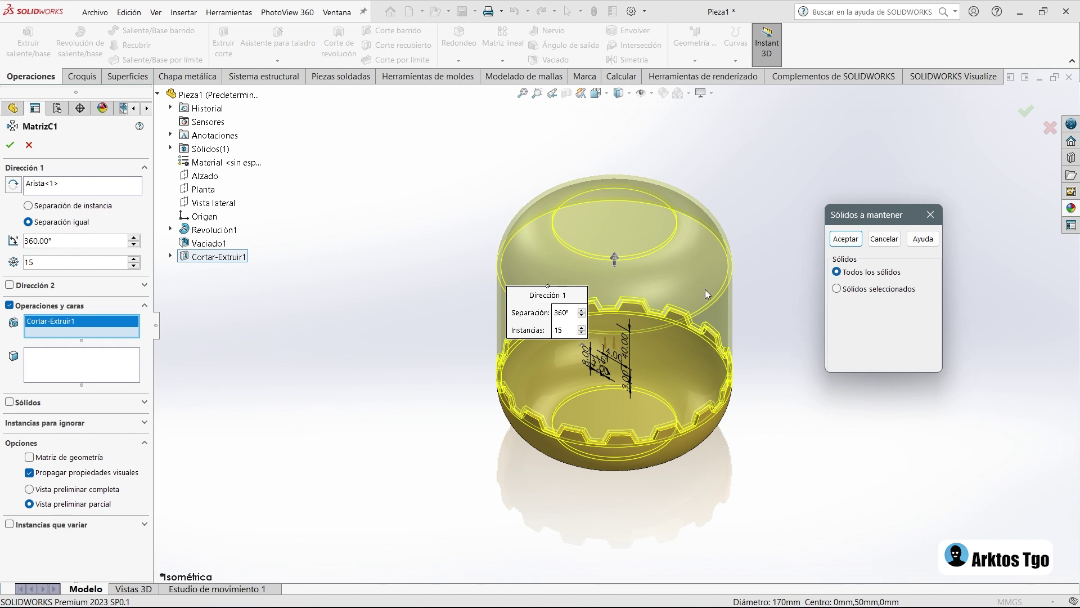
pyautogui.click(867, 288)
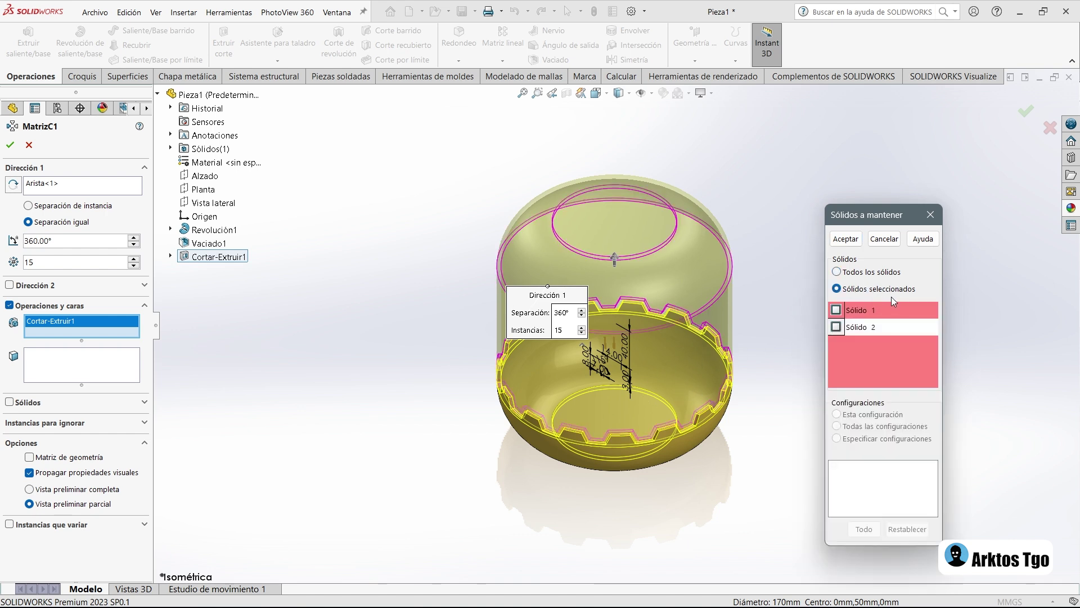
pyautogui.click(837, 273)
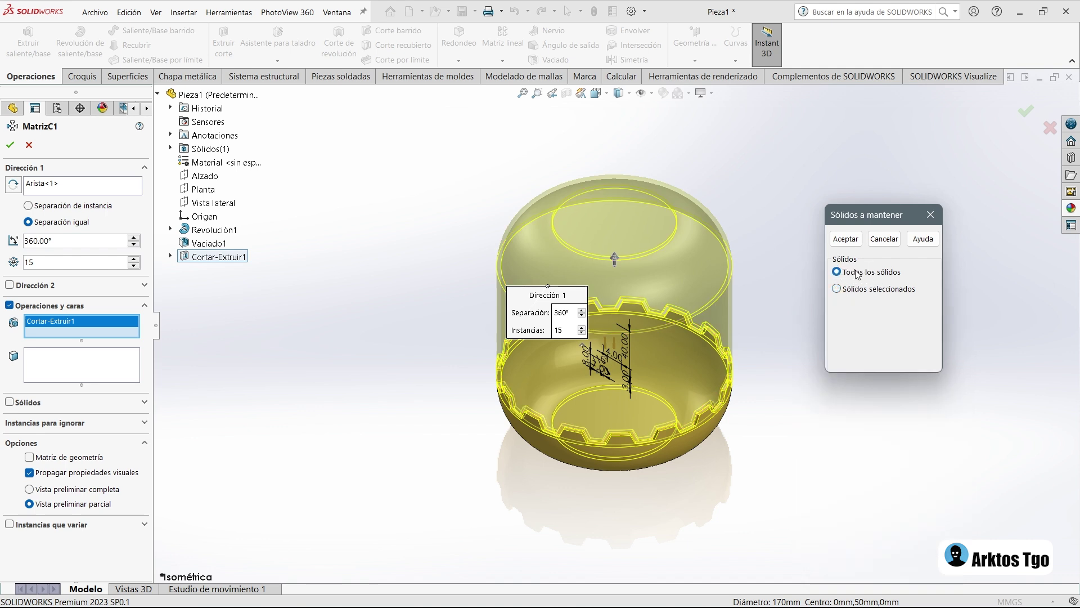
pyautogui.click(842, 241)
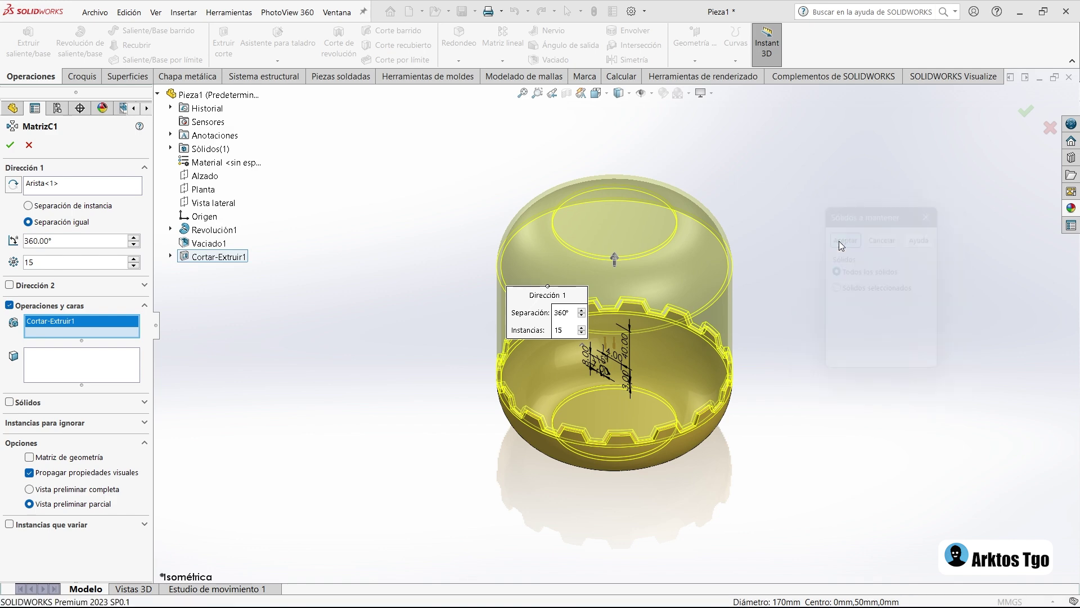
# Inspect the patterned notches and check the two bodies listed under Sólidos(2).
pyautogui.moveTo(777, 276)
pyautogui.mouseDown(button='middle')
pyautogui.moveTo(756, 167)
pyautogui.moveTo(762, 183)
pyautogui.mouseUp(button='middle')
pyautogui.scroll(-3, 613, 369)
pyautogui.scroll(-1, 638, 368)
pyautogui.moveTo(637, 368)
pyautogui.mouseDown(button='middle')
pyautogui.moveTo(698, 366)
pyautogui.moveTo(630, 374)
pyautogui.mouseUp(button='middle')
pyautogui.click(63, 196)
pyautogui.click(7, 194)
pyautogui.click(56, 209)
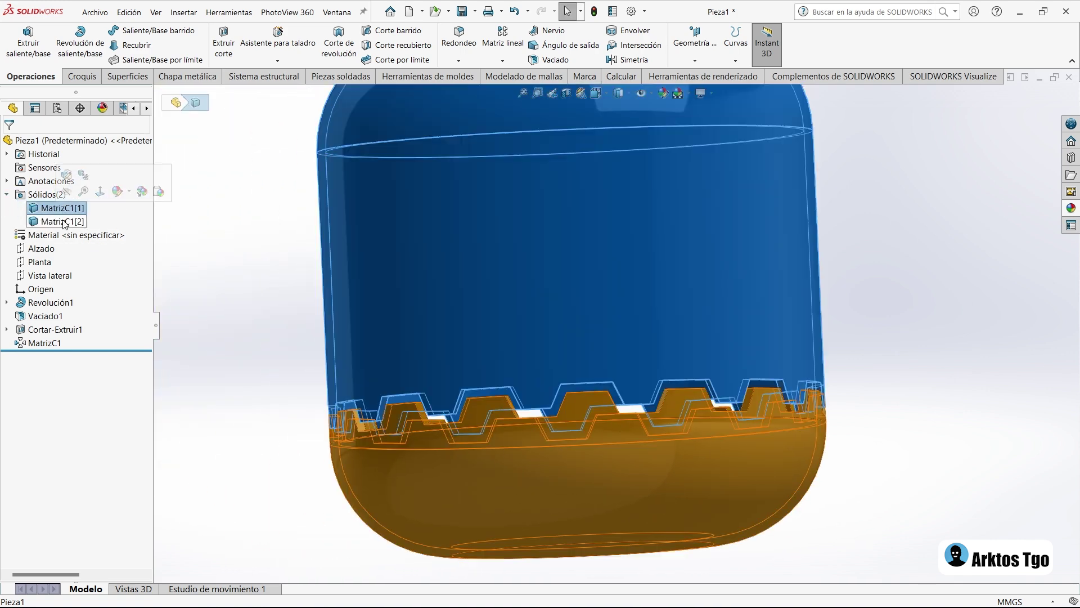
pyautogui.click(65, 220)
pyautogui.click(192, 249)
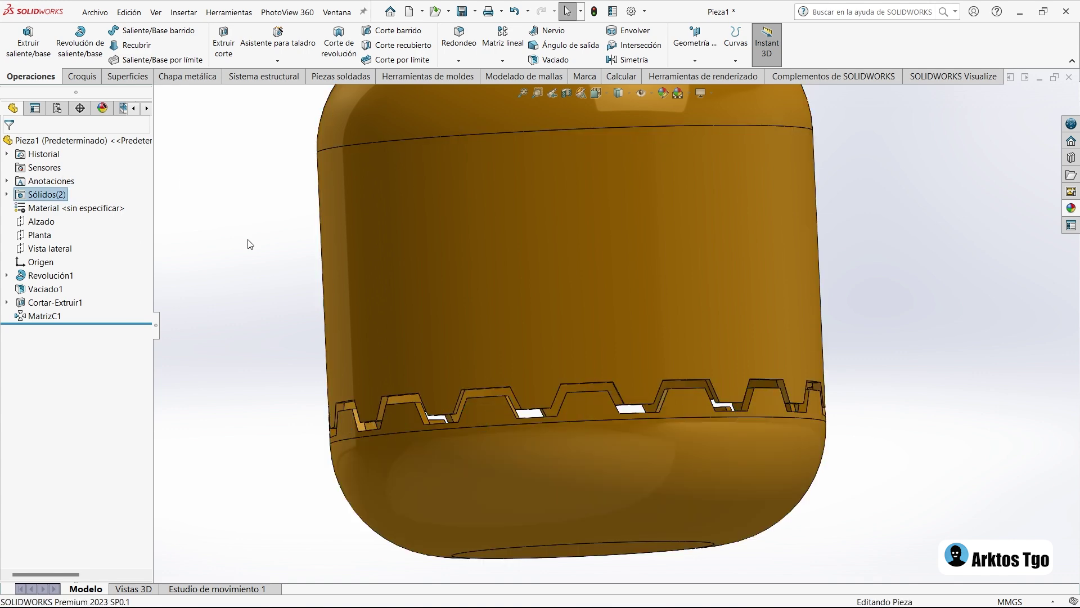
pyautogui.scroll(3, 266, 272)
pyautogui.hotkey('ctrl', '7')
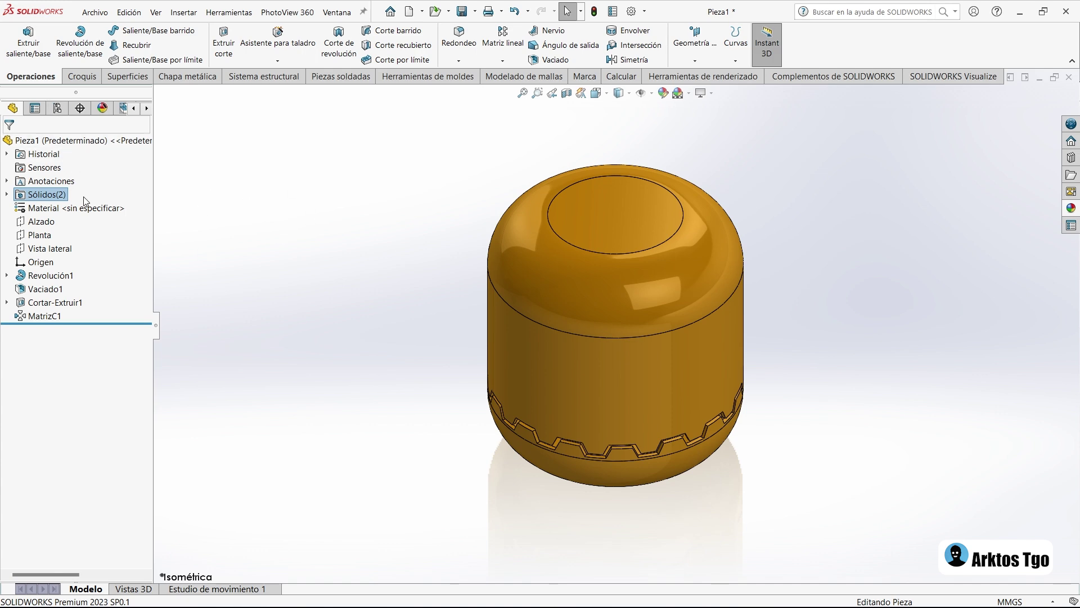
pyautogui.click(41, 221)
# Start a sketch on Alzado and draw a closed three-line triangle below the origin.
pyautogui.click(84, 204)
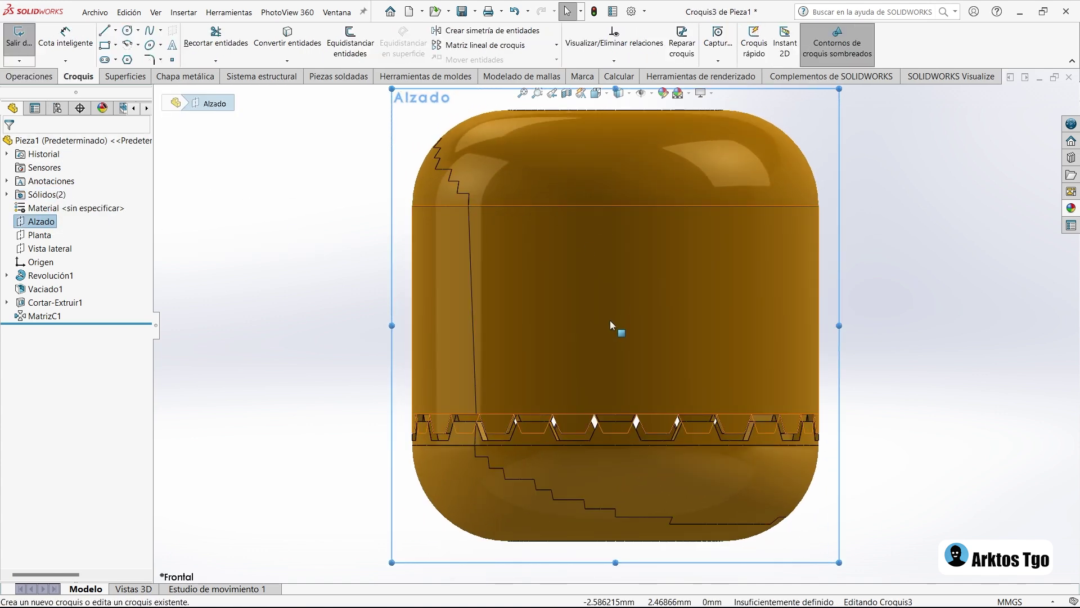
pyautogui.click(104, 31)
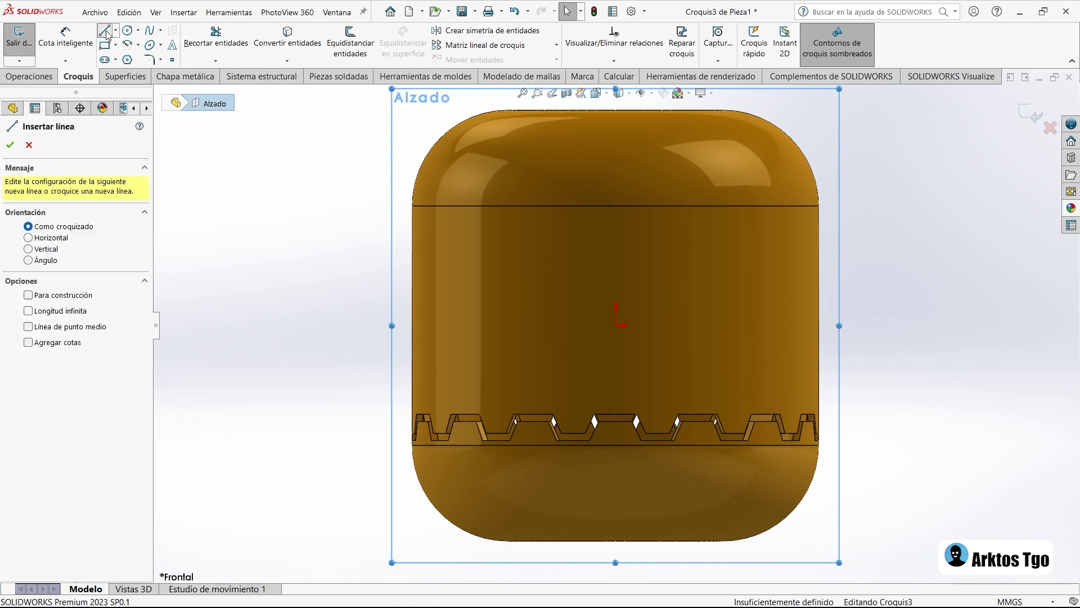
pyautogui.scroll(-2, 632, 356)
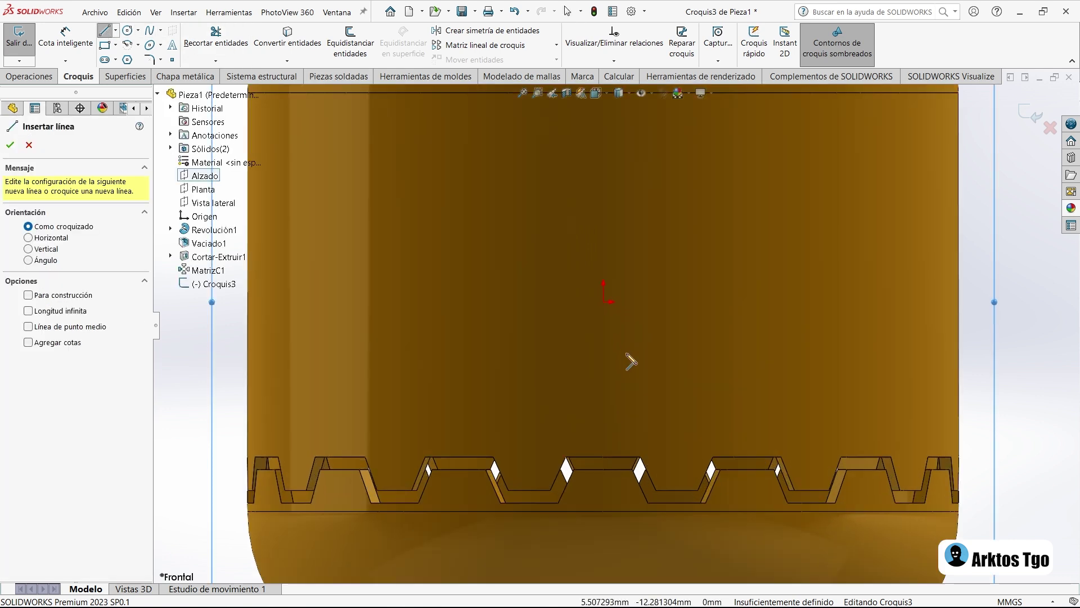
pyautogui.scroll(-1, 632, 357)
pyautogui.click(597, 329)
pyautogui.click(541, 406)
pyautogui.click(662, 406)
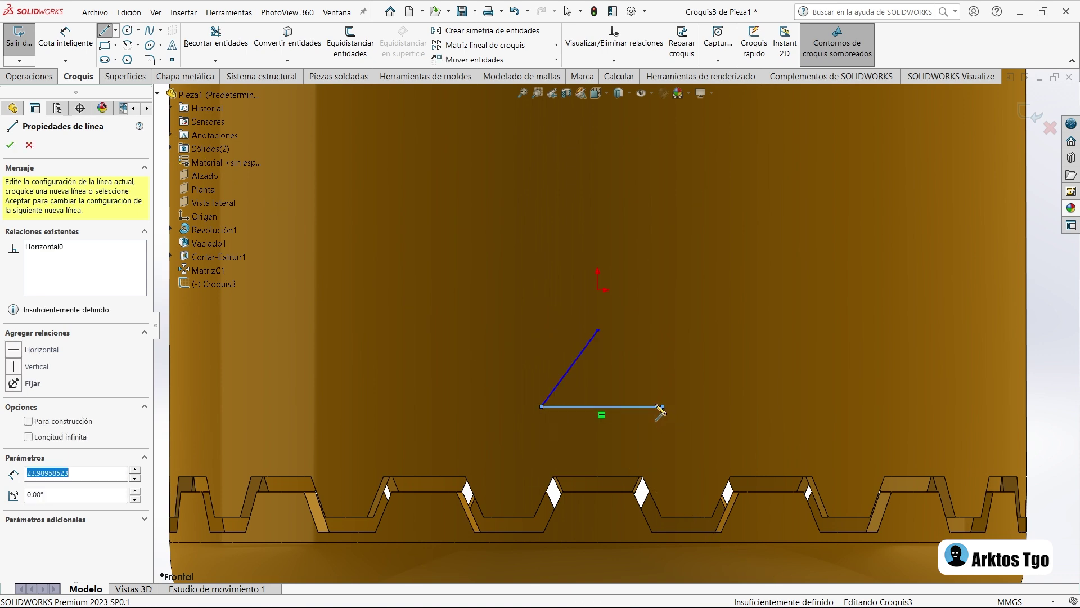
pyautogui.click(598, 330)
pyautogui.rightClick(483, 331)
pyautogui.click(513, 336)
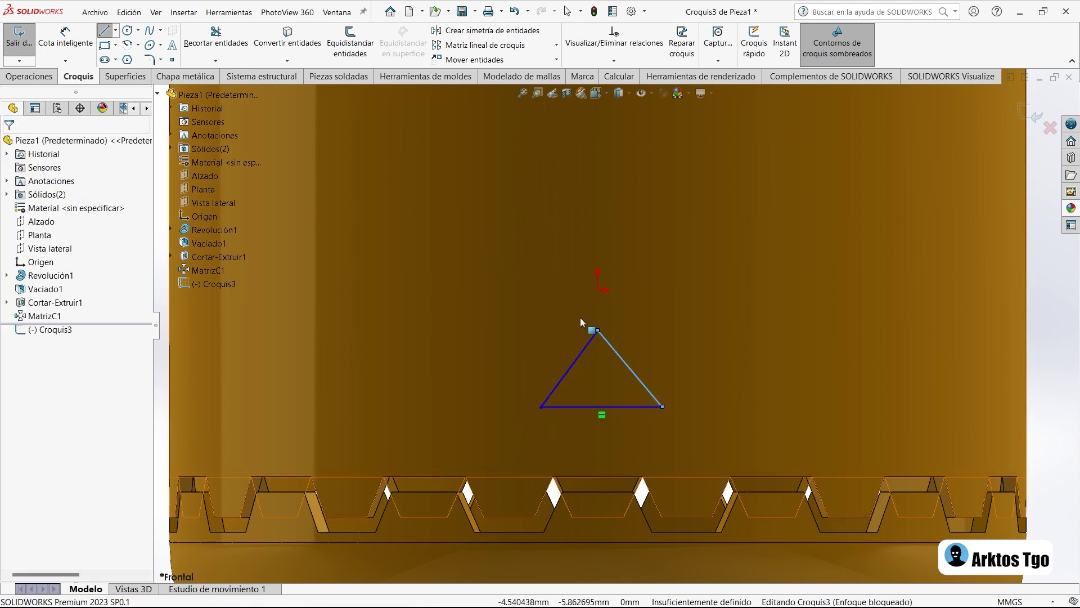
# Align the triangle's apex and base midpoint vertically with the origin.
pyautogui.click(600, 291)
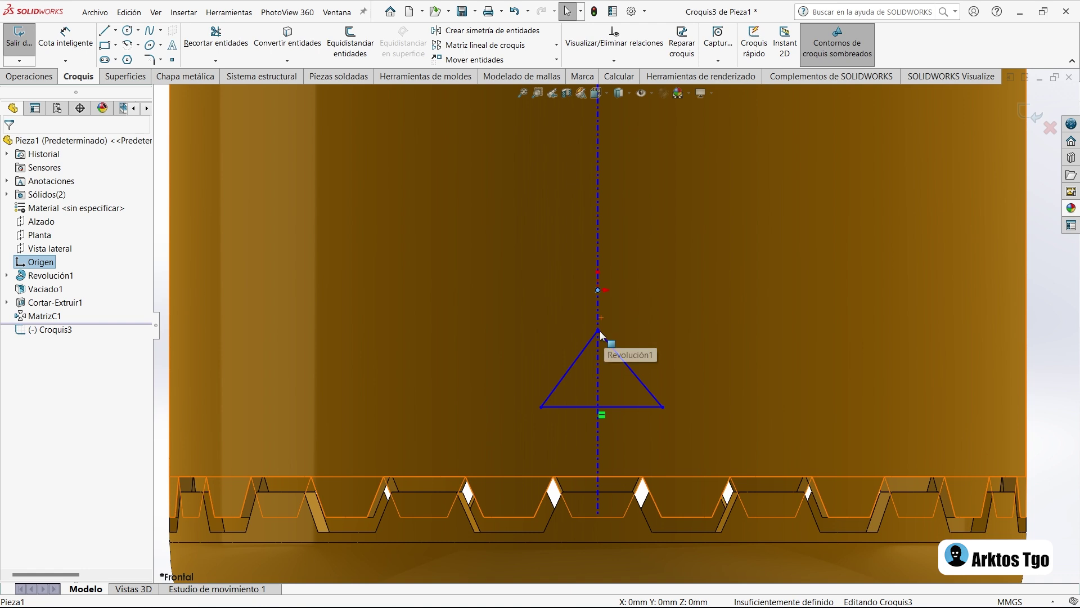
pyautogui.click(597, 331)
pyautogui.keyDown('ctrl'); pyautogui.click(597, 290); pyautogui.keyUp('ctrl')
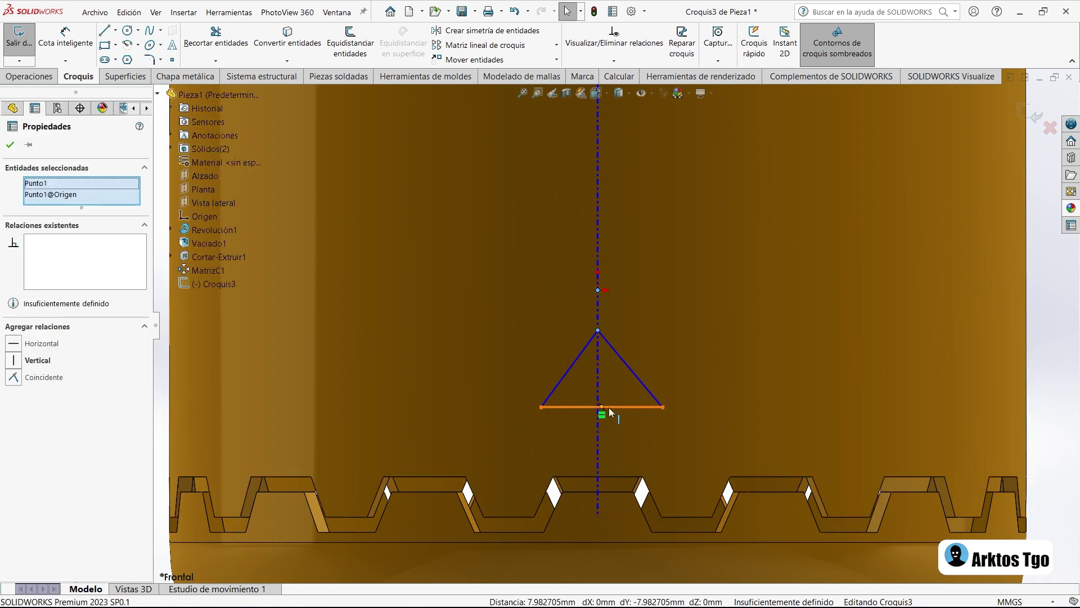
pyautogui.keyDown('ctrl'); pyautogui.click(602, 407); pyautogui.keyUp('ctrl')
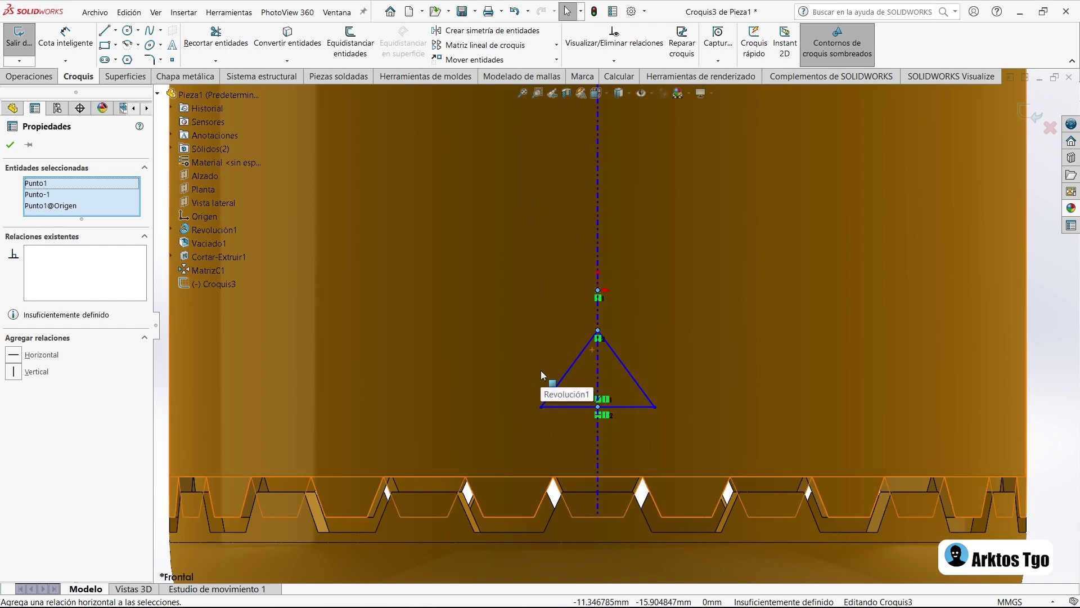
# Dimension the triangle's base to 25 mm and its height to 20 mm.
pyautogui.press('d')
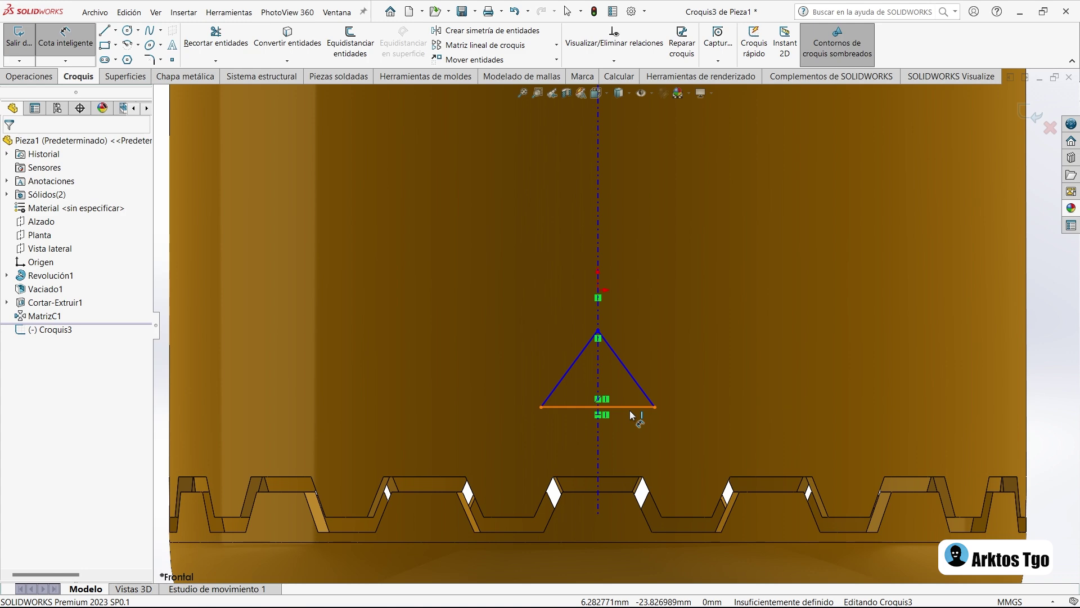
pyautogui.click(629, 408)
pyautogui.click(625, 438)
pyautogui.write('25')
pyautogui.press('Return')
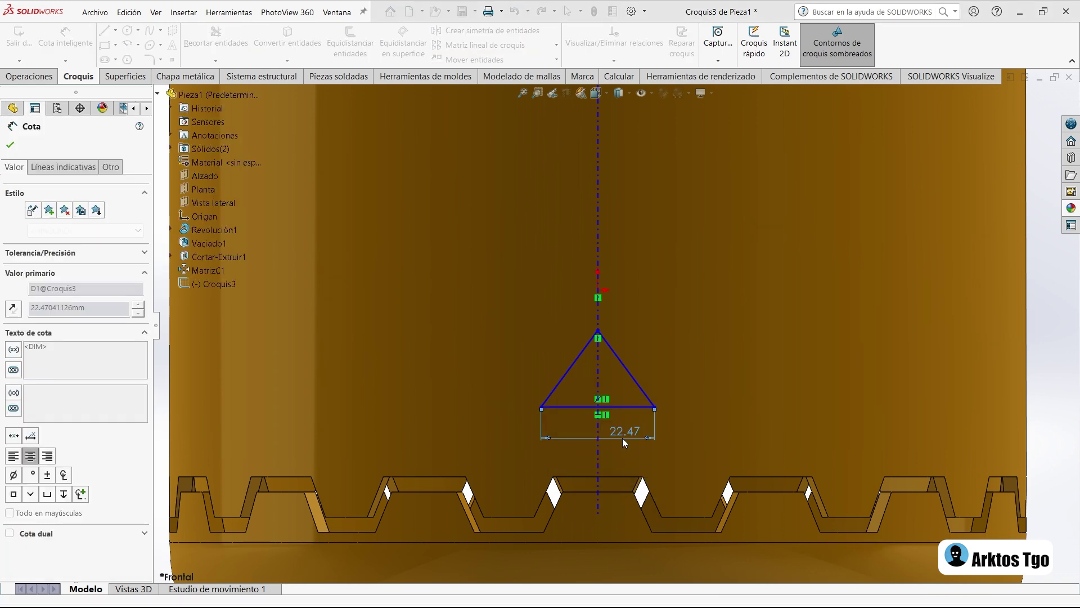
pyautogui.scroll(1, 623, 353)
pyautogui.click(622, 353)
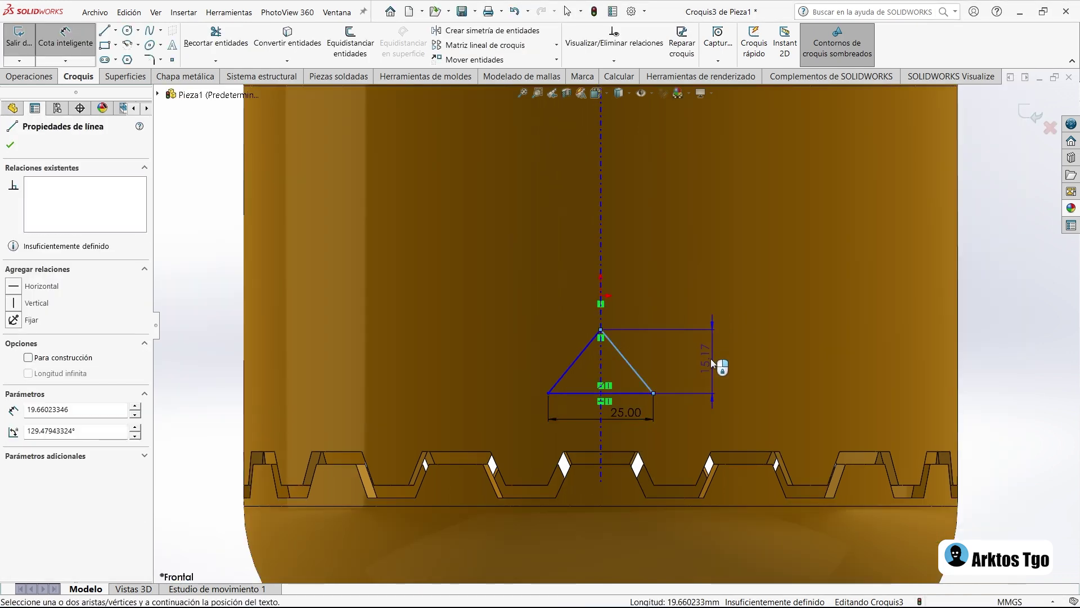
pyautogui.click(713, 359)
pyautogui.write('20')
pyautogui.press('Return')
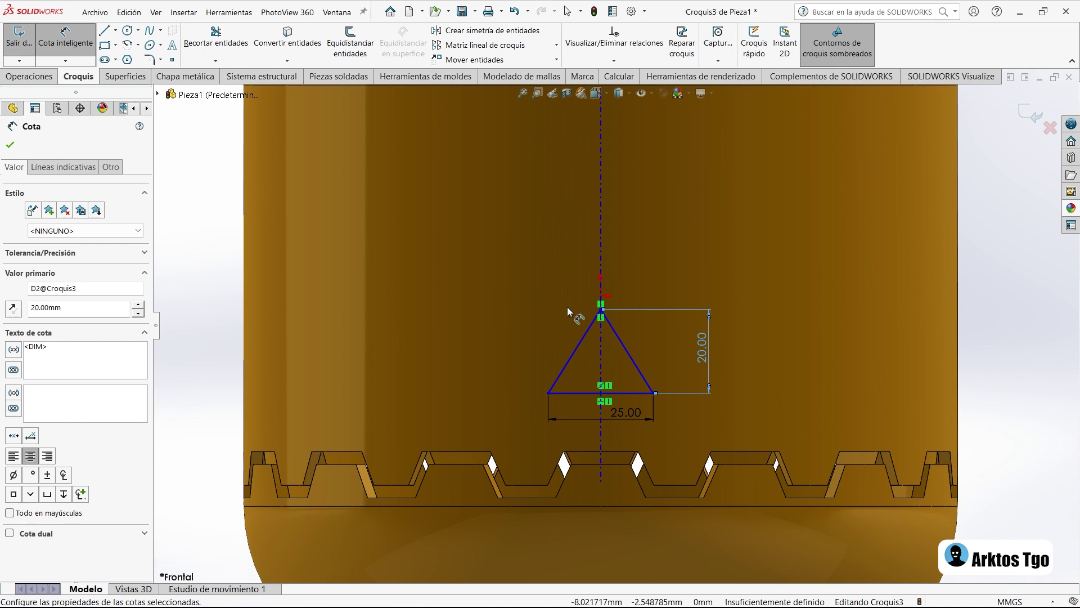
# Place the triangle's apex 5 mm below the origin, fully defining the sketch.
pyautogui.scroll(-2, 572, 323)
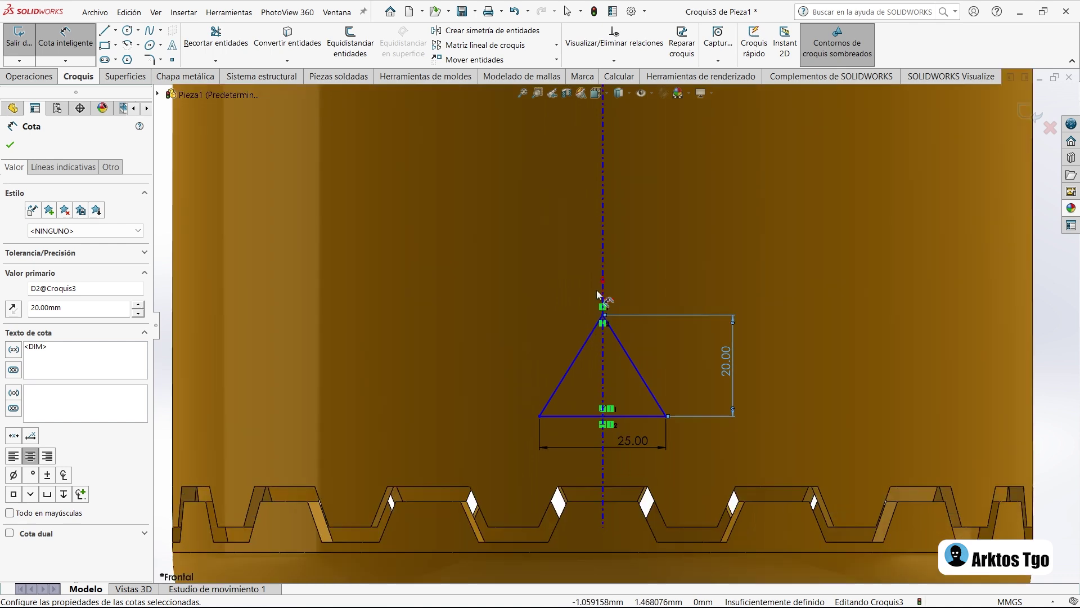
pyautogui.scroll(-3, 579, 298)
pyautogui.click(581, 262)
pyautogui.click(581, 303)
pyautogui.click(651, 228)
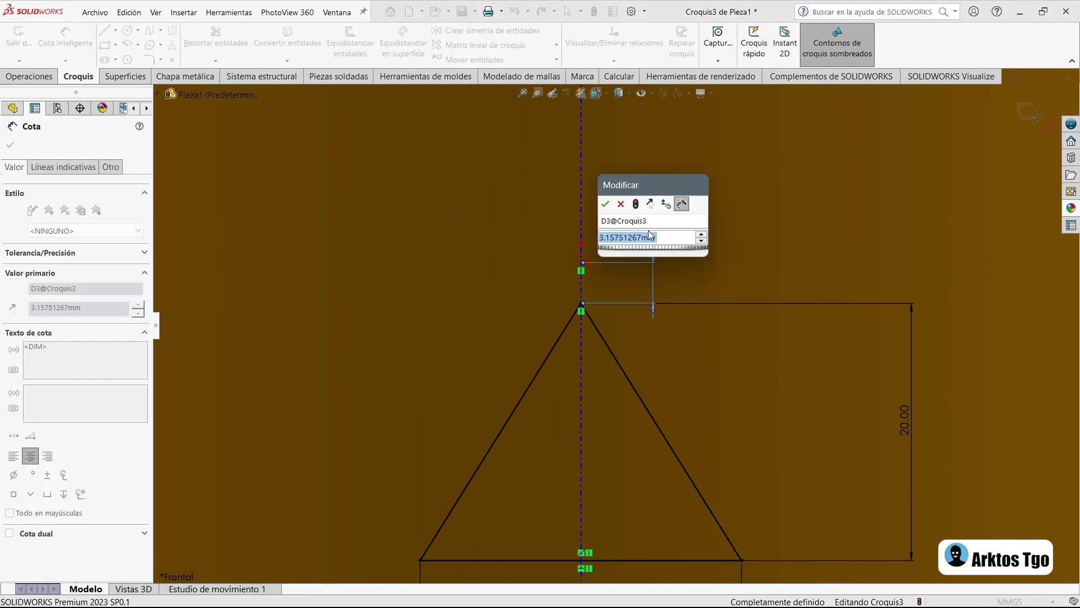
pyautogui.write('5')
pyautogui.press('Return')
pyautogui.scroll(1, 648, 230)
pyautogui.scroll(2, 616, 325)
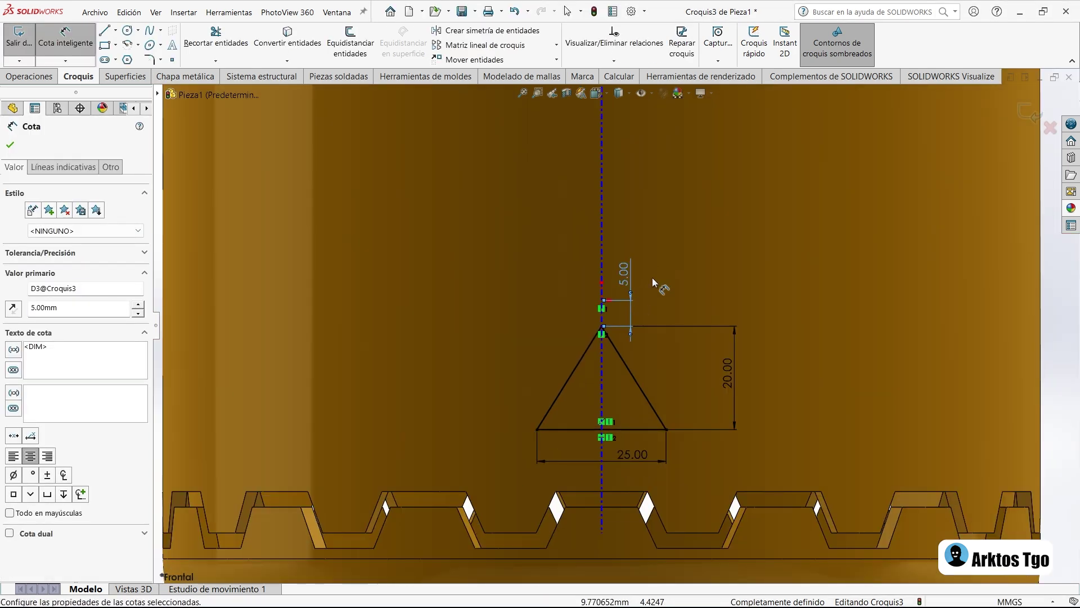
pyautogui.rightClick(668, 257)
pyautogui.click(702, 288)
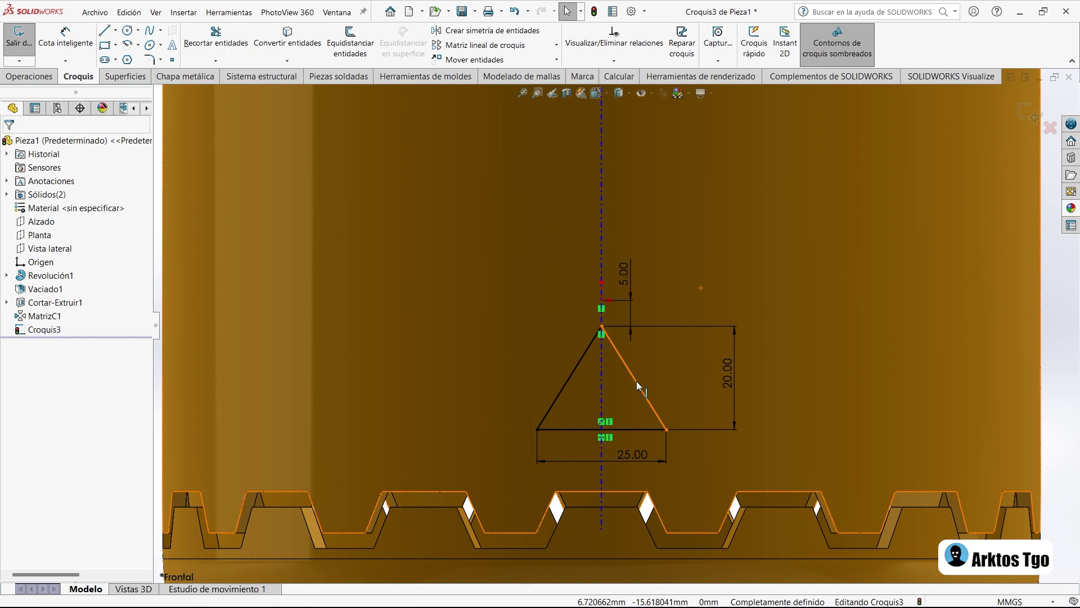
pyautogui.scroll(-1, 580, 438)
pyautogui.scroll(-1, 581, 438)
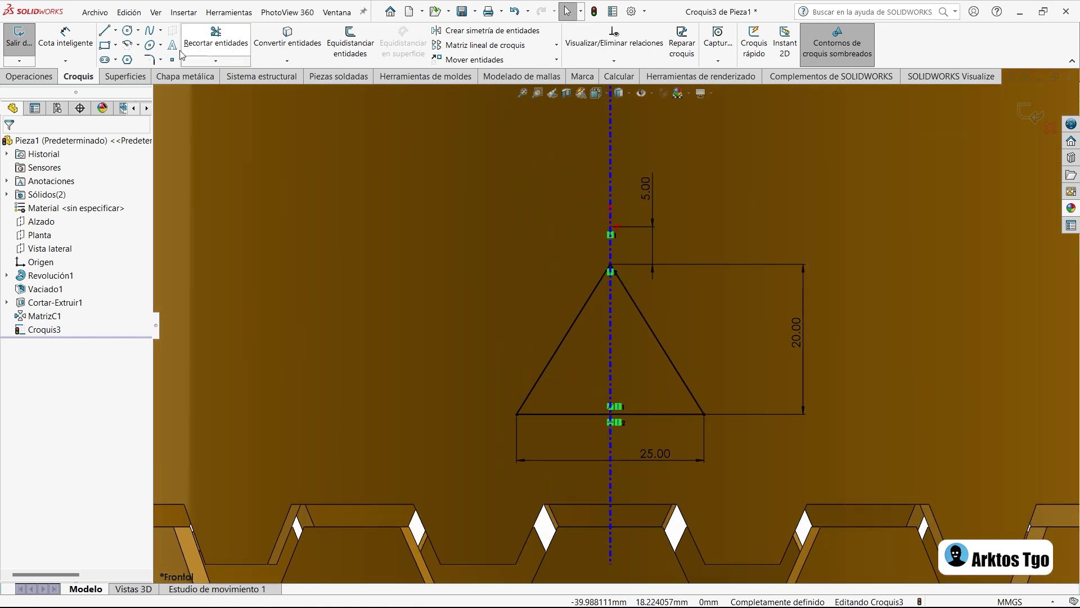
pyautogui.click(149, 60)
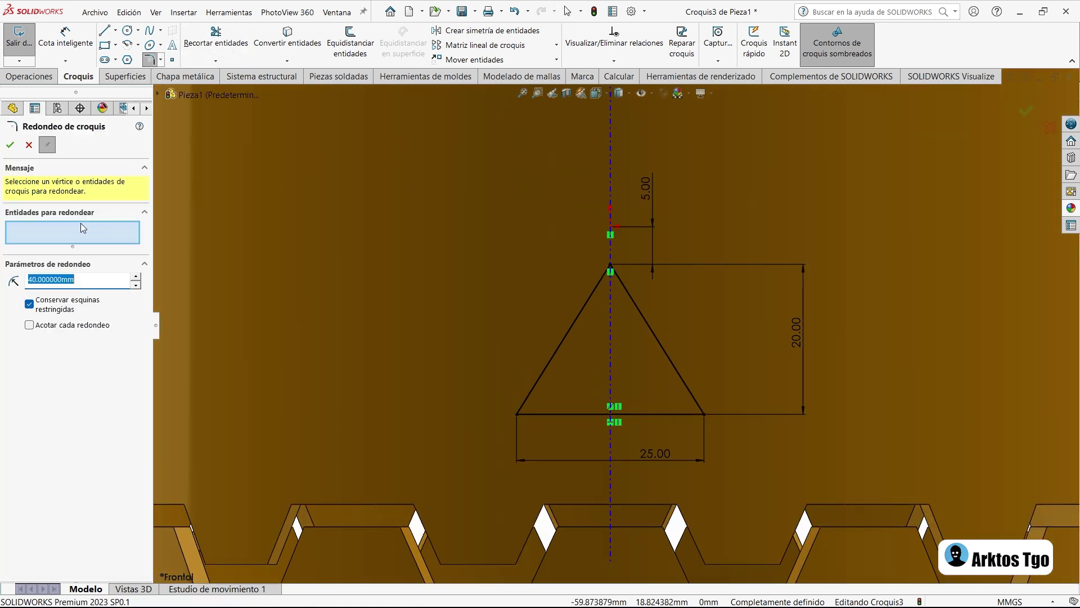
# Fillet the apex and both bottom corners of the triangle with 5 mm radius.
pyautogui.write('5')
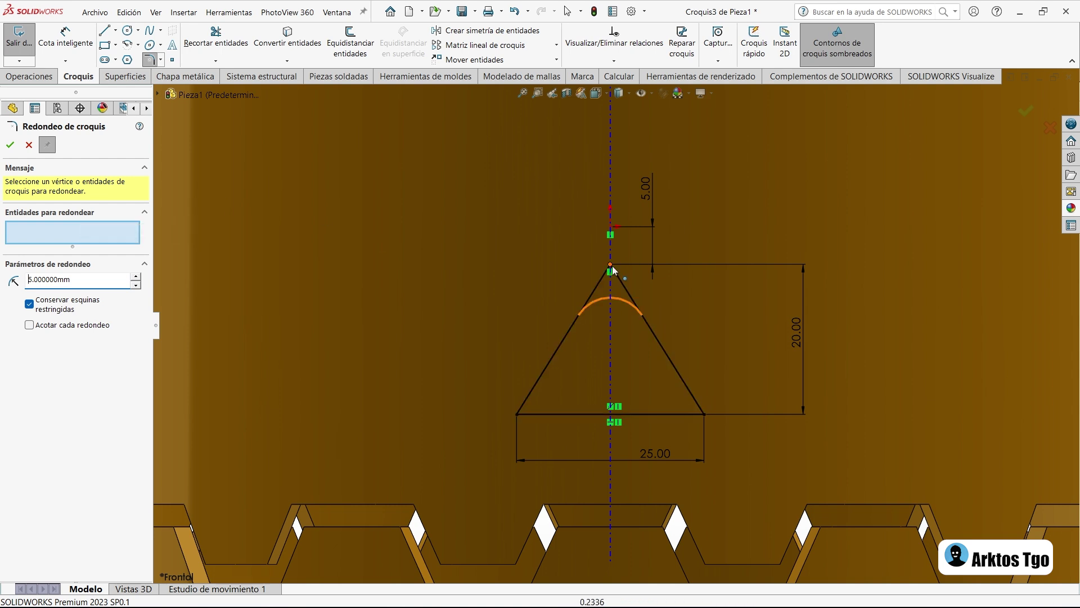
pyautogui.click(610, 265)
pyautogui.press('Return')
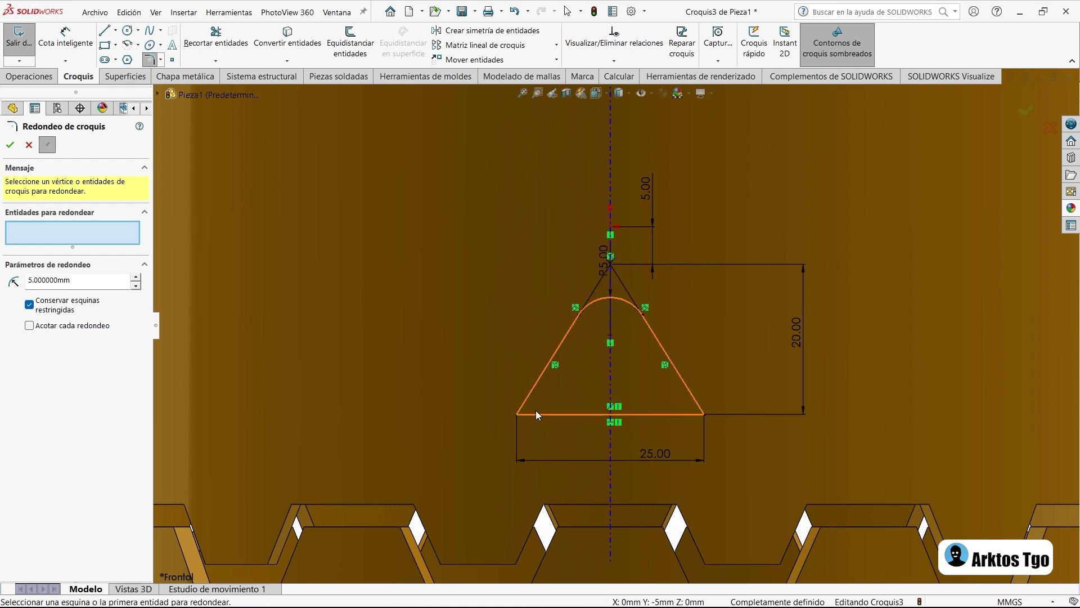
pyautogui.click(518, 413)
pyautogui.press('Return')
pyautogui.click(701, 413)
pyautogui.press('Return')
pyautogui.click(12, 142)
pyautogui.press('Escape')
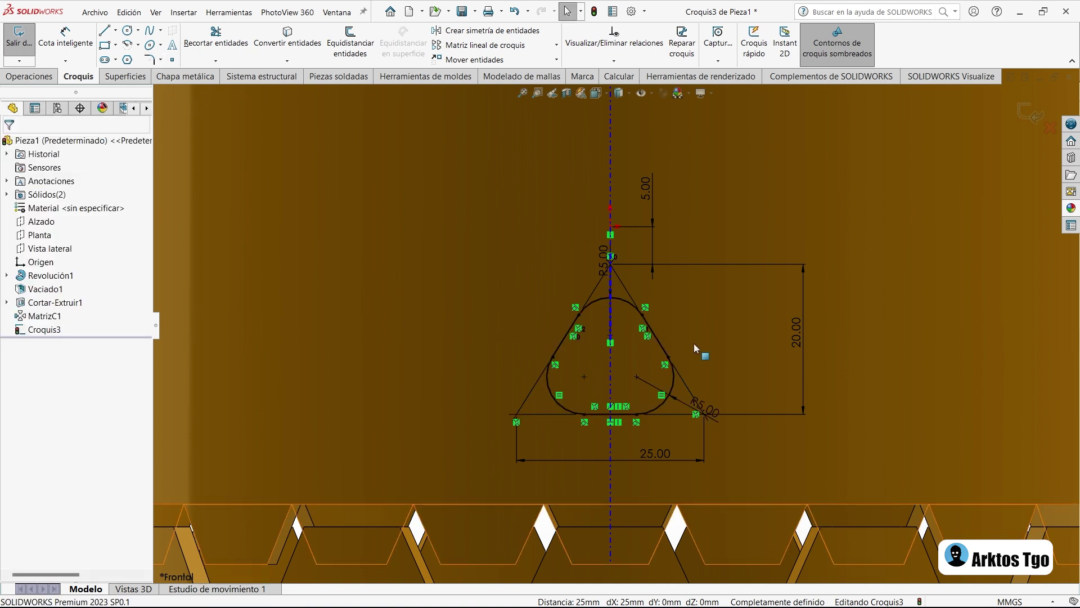
pyautogui.press('f')
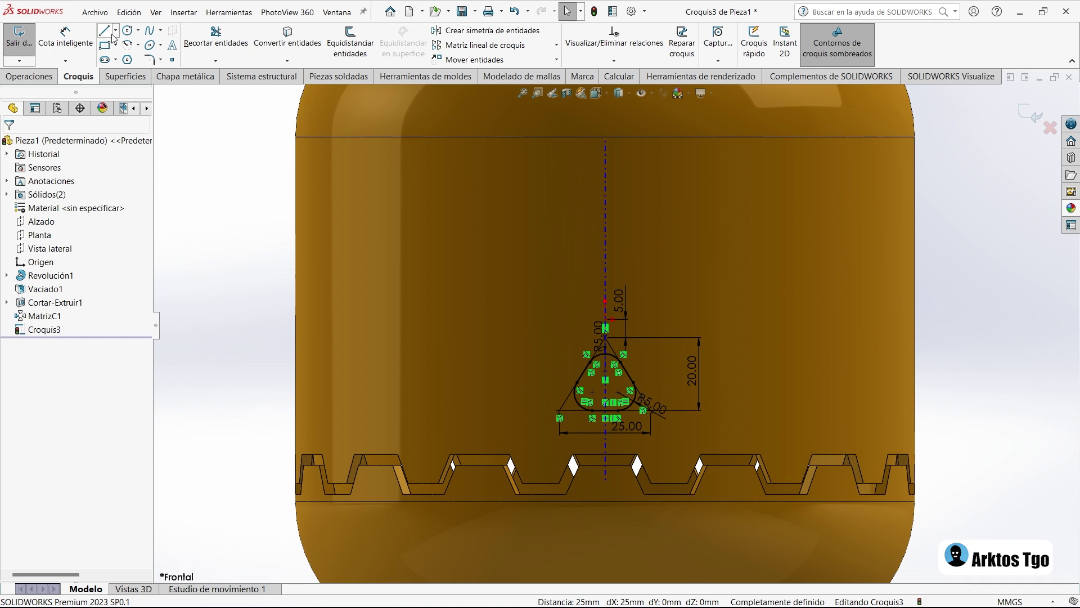
# Sketch two eye circles, a larger one on the left and a smaller one on the right.
pyautogui.click(128, 30)
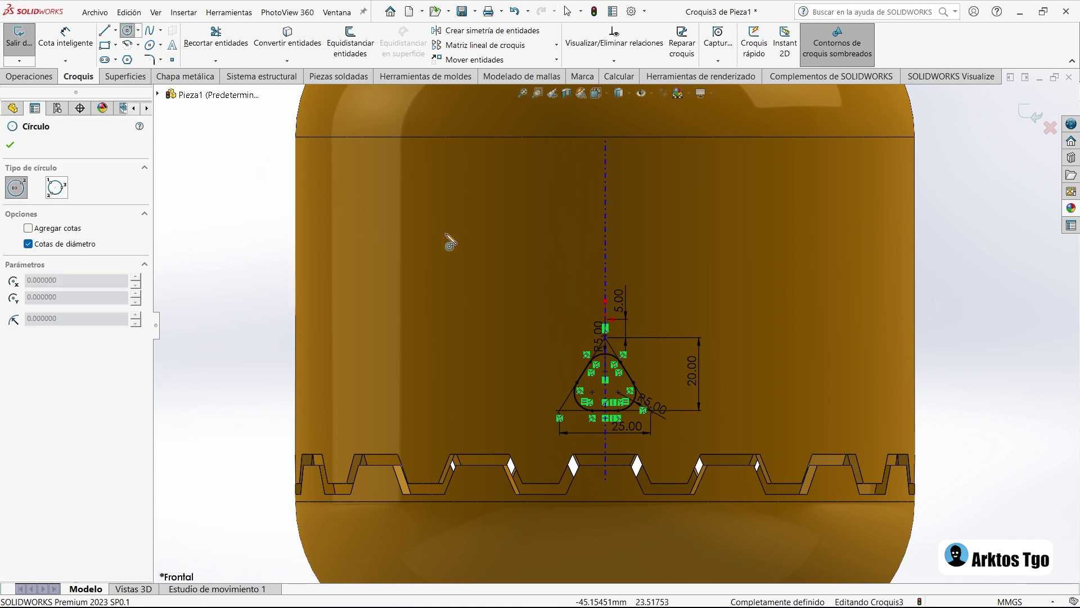
pyautogui.moveTo(455, 267); pyautogui.dragTo(460, 273)
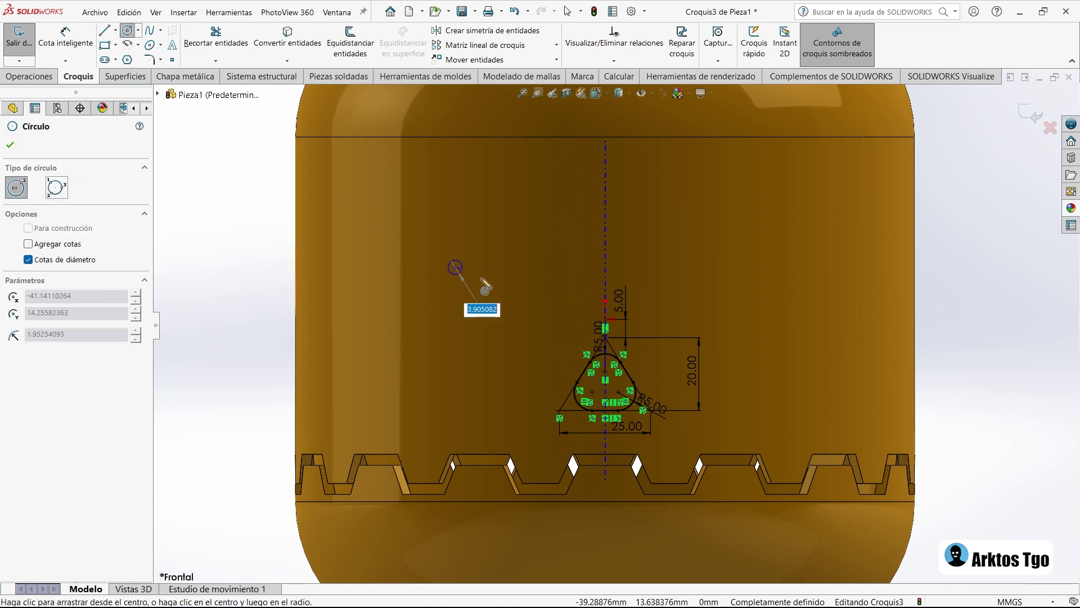
pyautogui.click(526, 290)
pyautogui.click(747, 277)
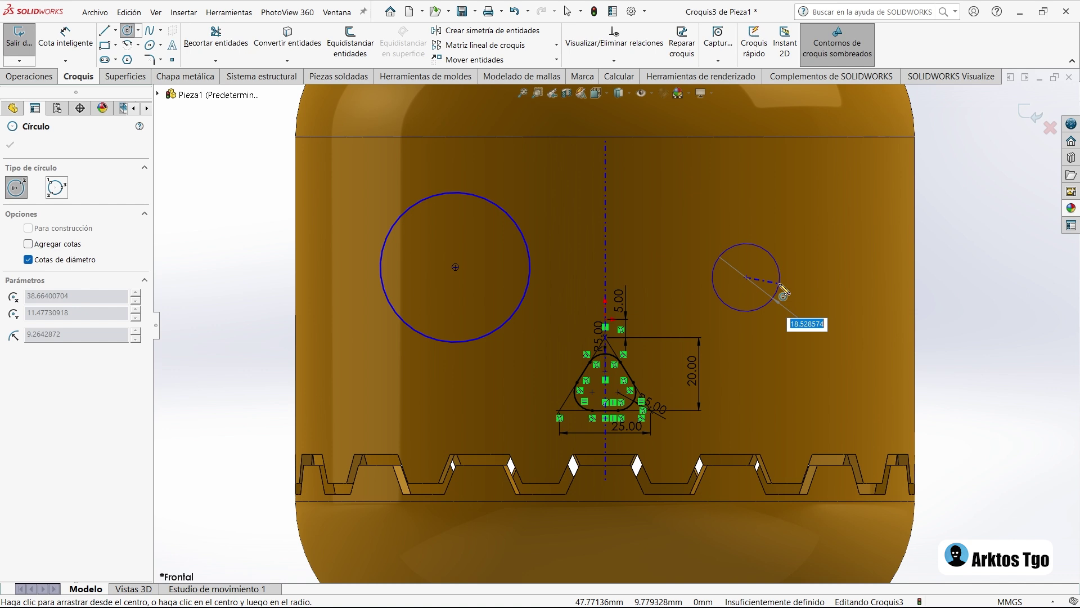
pyautogui.click(786, 285)
pyautogui.rightClick(923, 260)
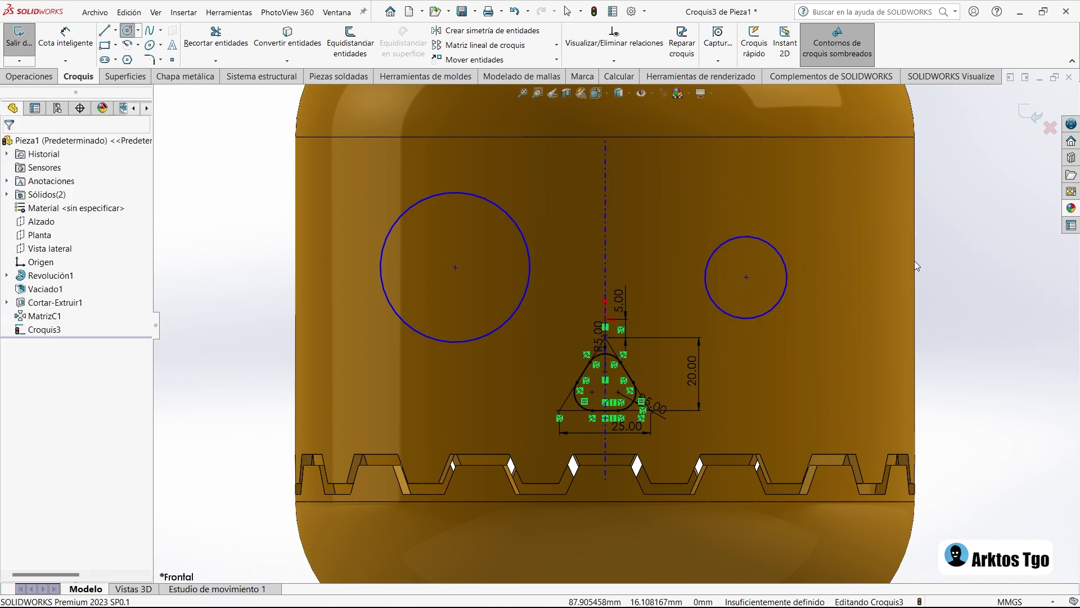
pyautogui.click(915, 254)
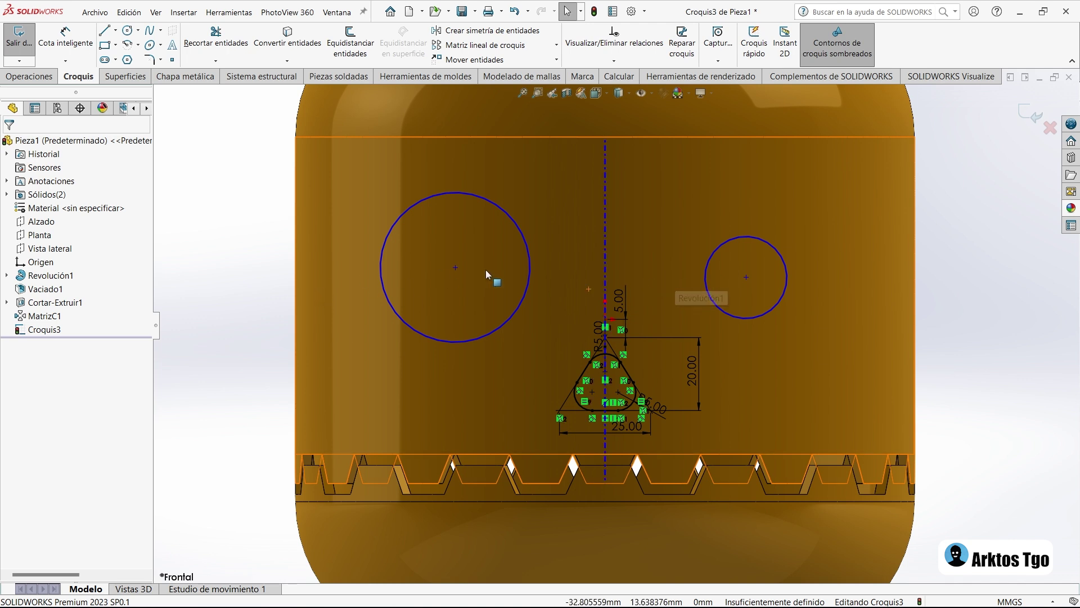
# Level the two circle centres with a Horizontal relation.
pyautogui.click(456, 267)
pyautogui.keyDown('ctrl'); pyautogui.click(748, 278); pyautogui.keyUp('ctrl')
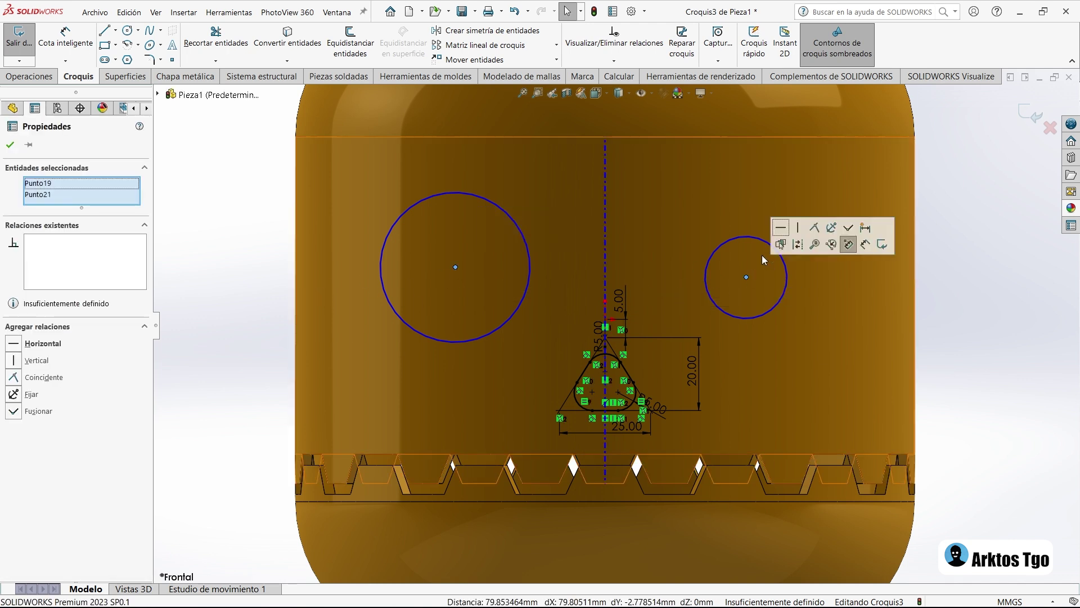
pyautogui.click(784, 228)
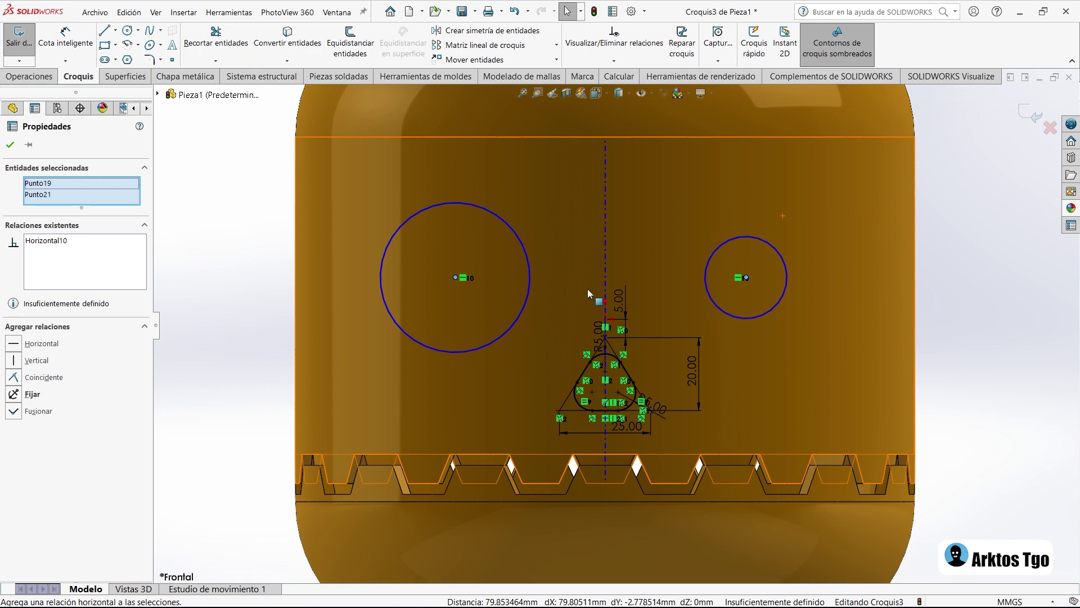
pyautogui.click(235, 279)
# Dimension the left circle Ø40 and the right circle Ø30.
pyautogui.press('d')
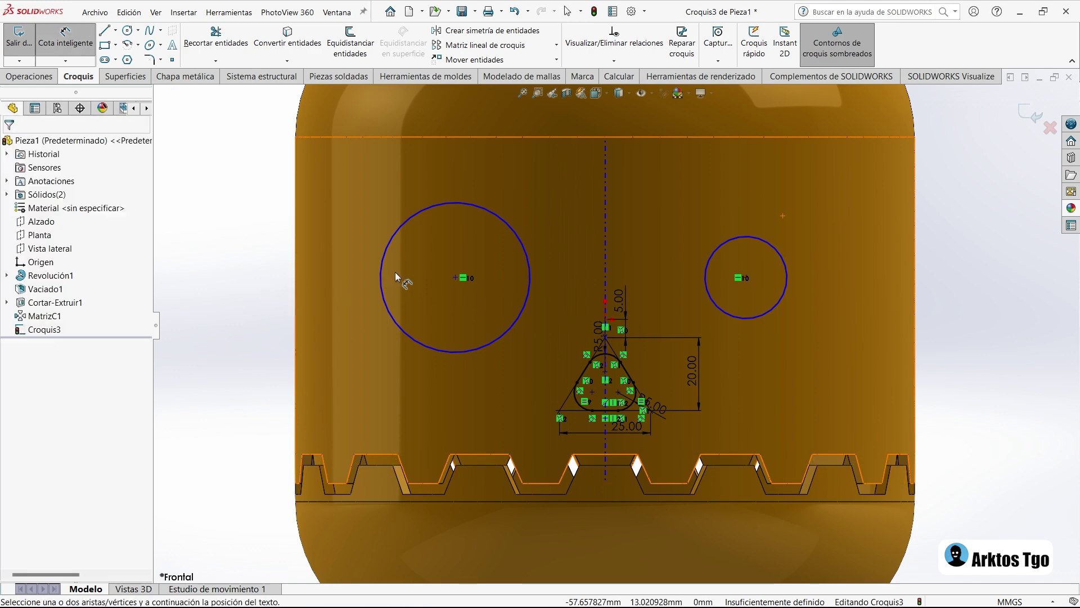
pyautogui.click(379, 258)
pyautogui.click(342, 246)
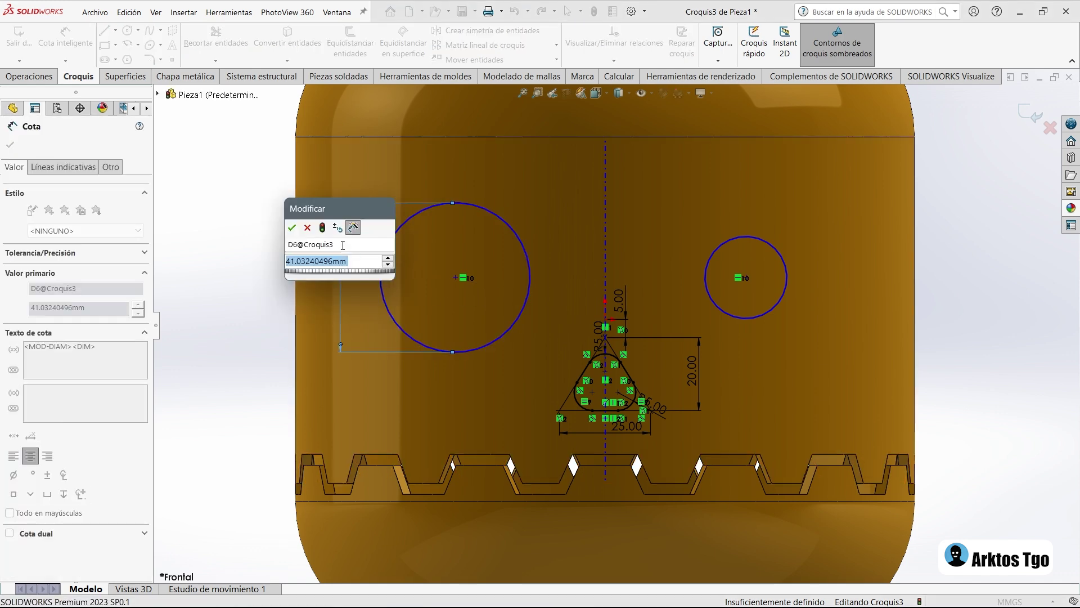
pyautogui.write('40')
pyautogui.press('Return')
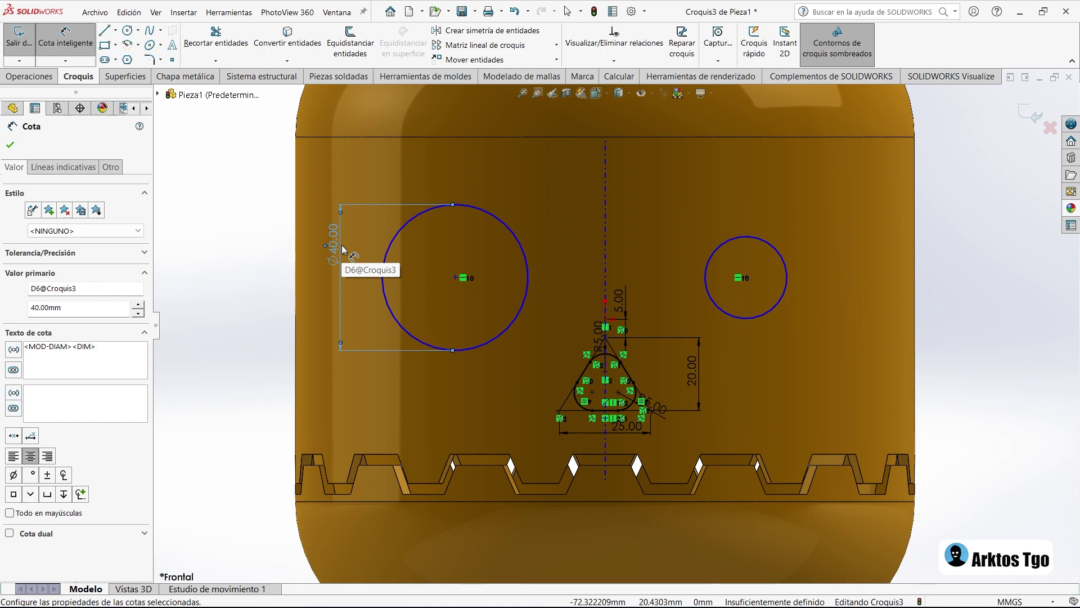
pyautogui.click(783, 262)
pyautogui.click(812, 270)
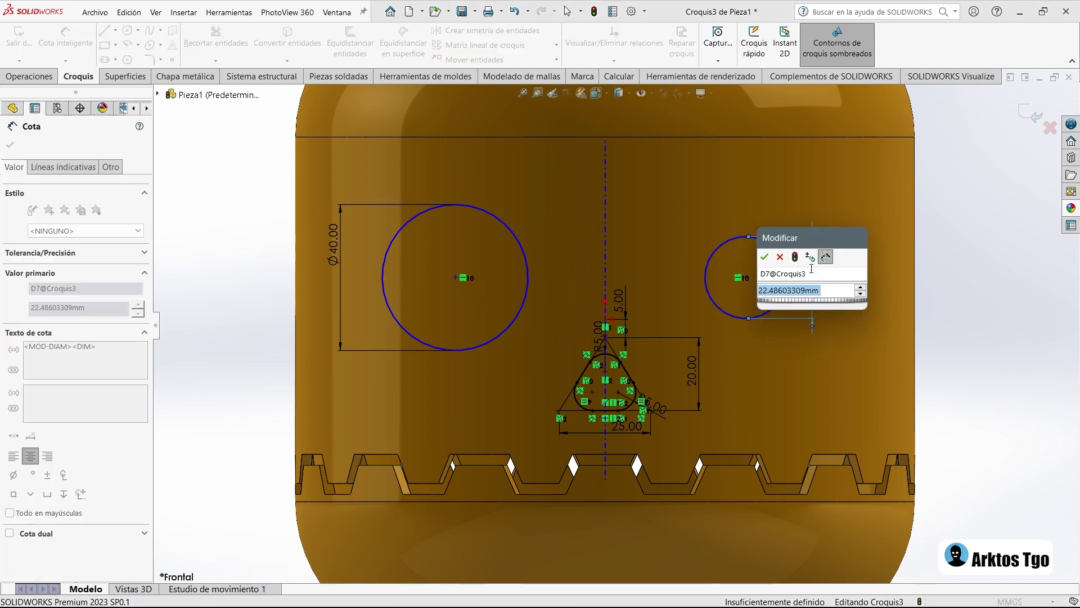
pyautogui.write('30')
pyautogui.press('Return')
# Set each eye centre 40 mm from the centreline.
pyautogui.click(606, 320)
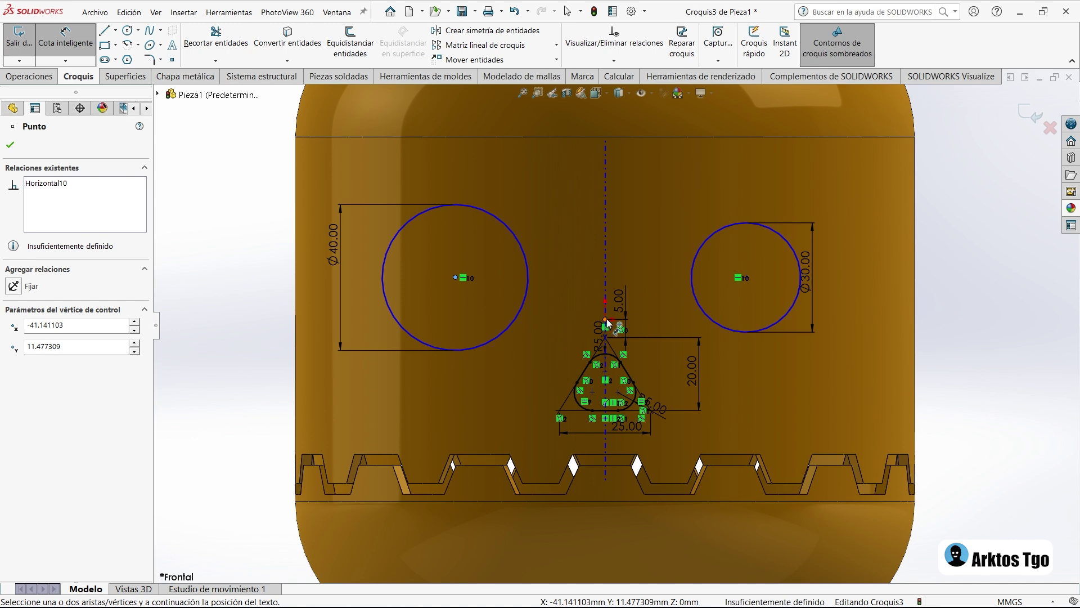
pyautogui.click(456, 278)
pyautogui.click(527, 173)
pyautogui.write('40')
pyautogui.press('Return')
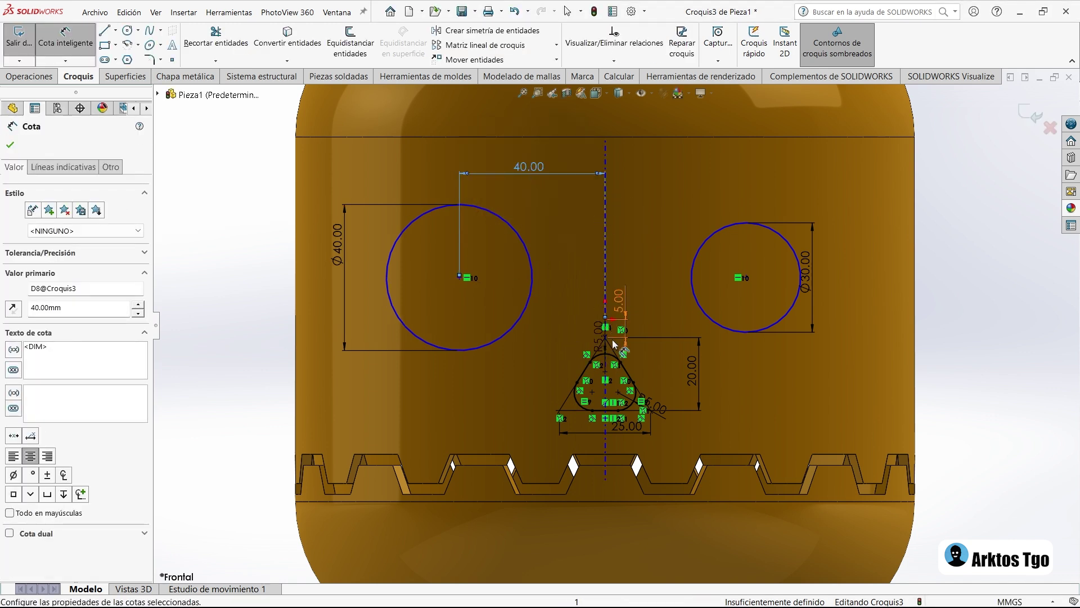
pyautogui.click(693, 271)
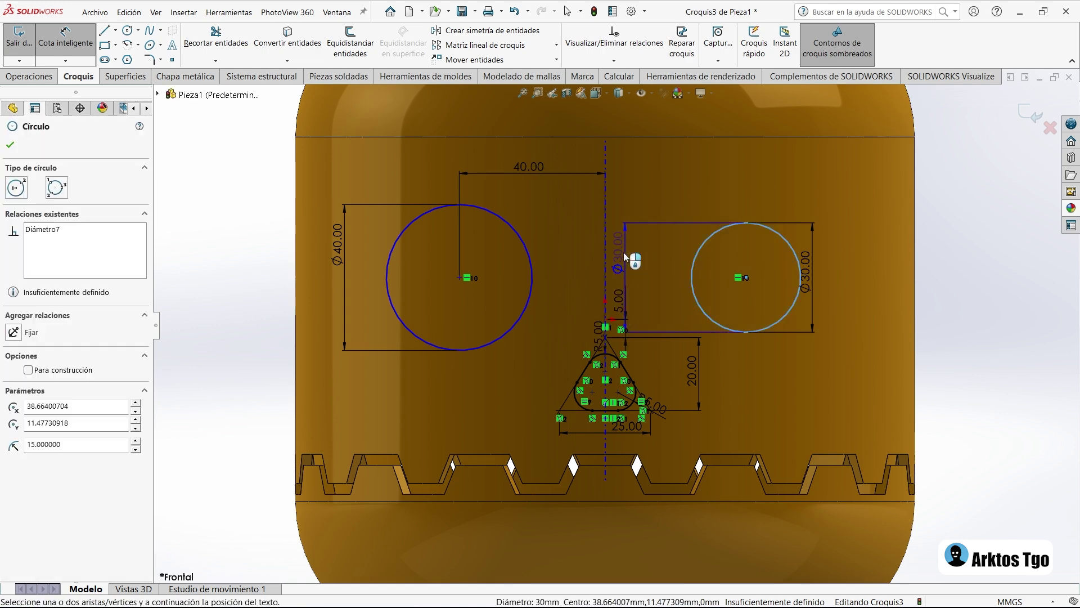
pyautogui.click(606, 253)
pyautogui.click(669, 169)
pyautogui.write('40')
pyautogui.press('Return')
pyautogui.press('Escape')
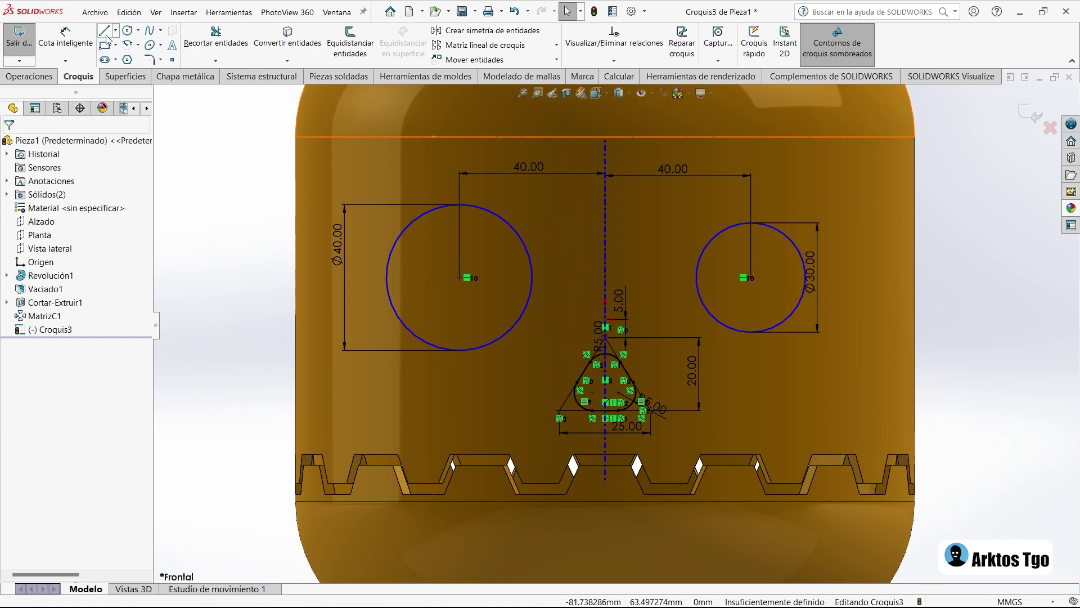
# Place the right eye centre 8 mm above the nose tip.
pyautogui.click(65, 38)
pyautogui.click(606, 320)
pyautogui.scroll(3, 606, 319)
pyautogui.scroll(-2, 606, 319)
pyautogui.click(749, 307)
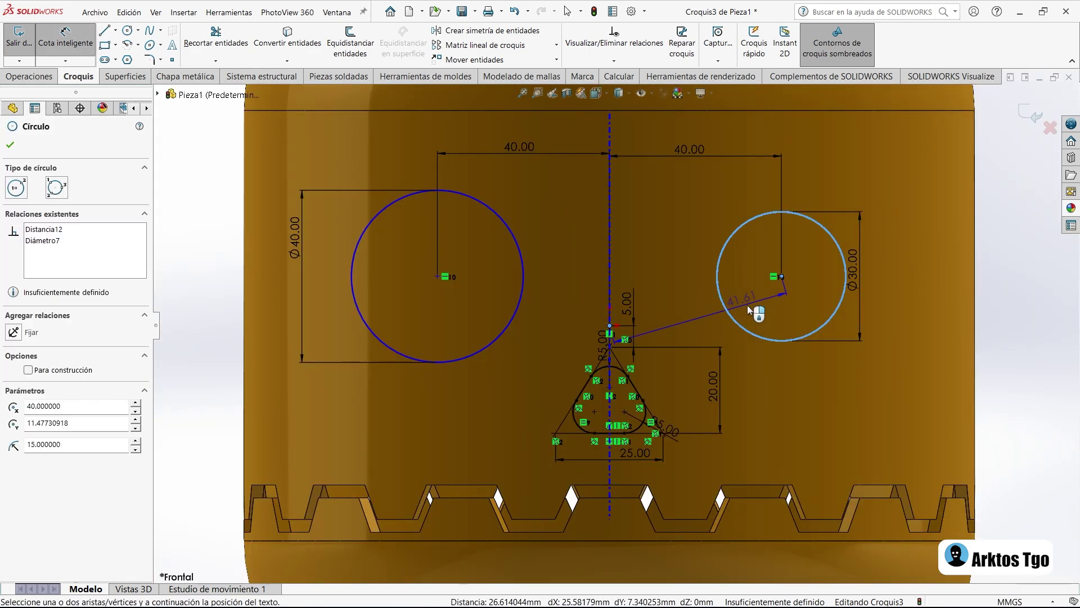
pyautogui.click(903, 306)
pyautogui.write('8')
pyautogui.press('Return')
pyautogui.press('Escape')
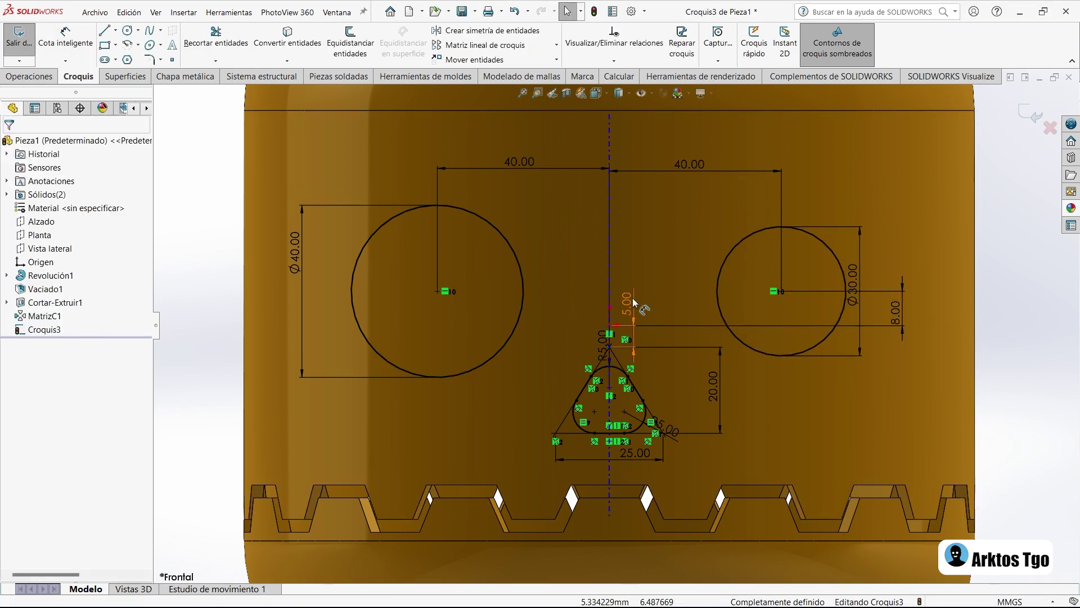
pyautogui.scroll(-3, 633, 302)
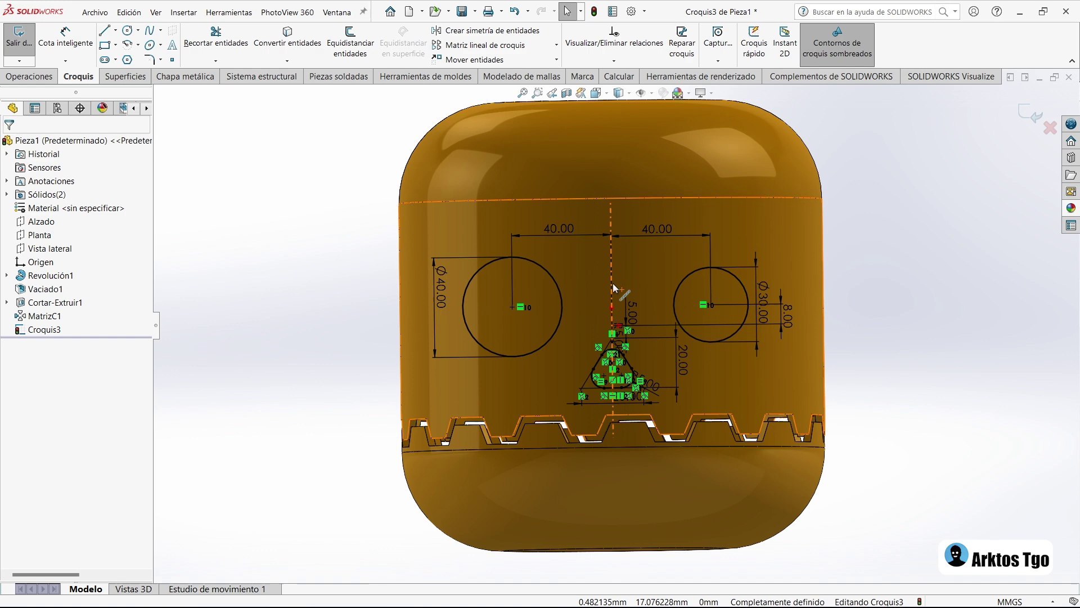
# Extrude-cut the eyes-and-nose sketch Through All, directed into the lamp body.
pyautogui.hotkey('ctrl', '7')
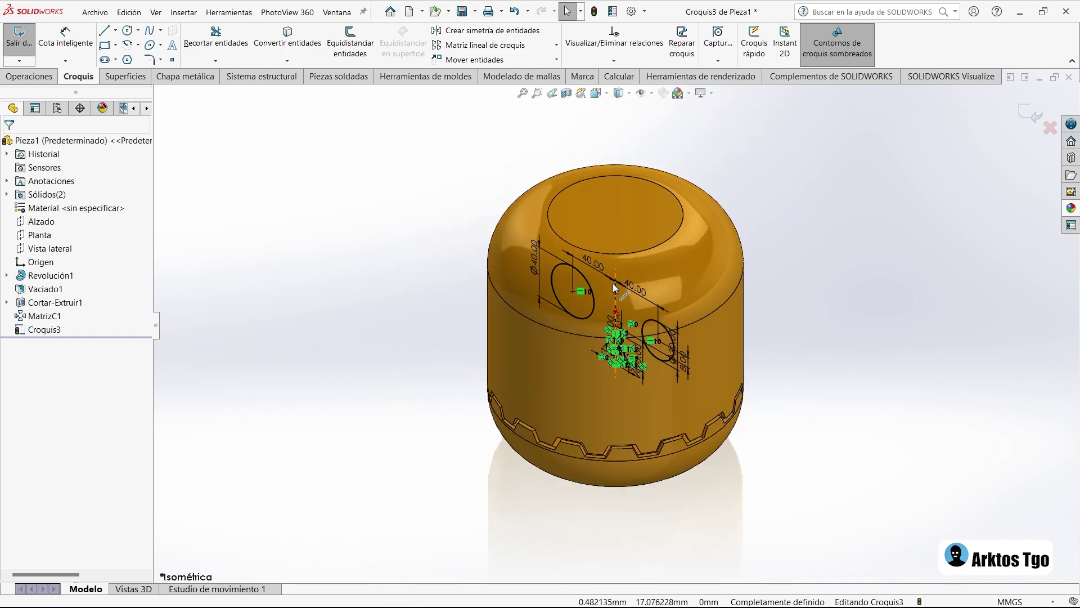
pyautogui.hotkey('ctrl', '1')
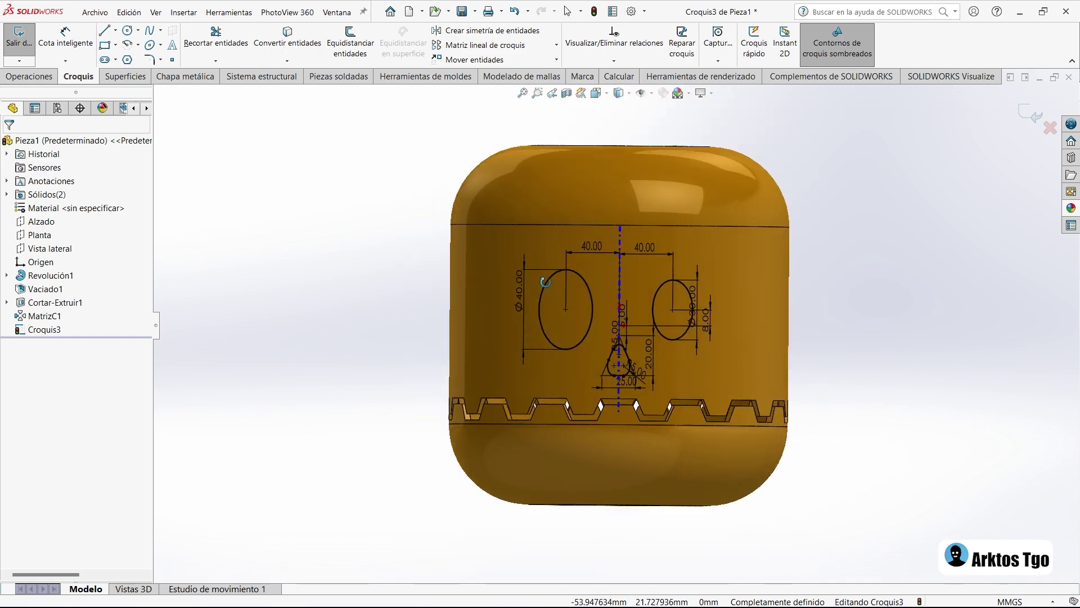
pyautogui.moveTo(467, 321); pyautogui.dragTo(394, 353, button='middle')
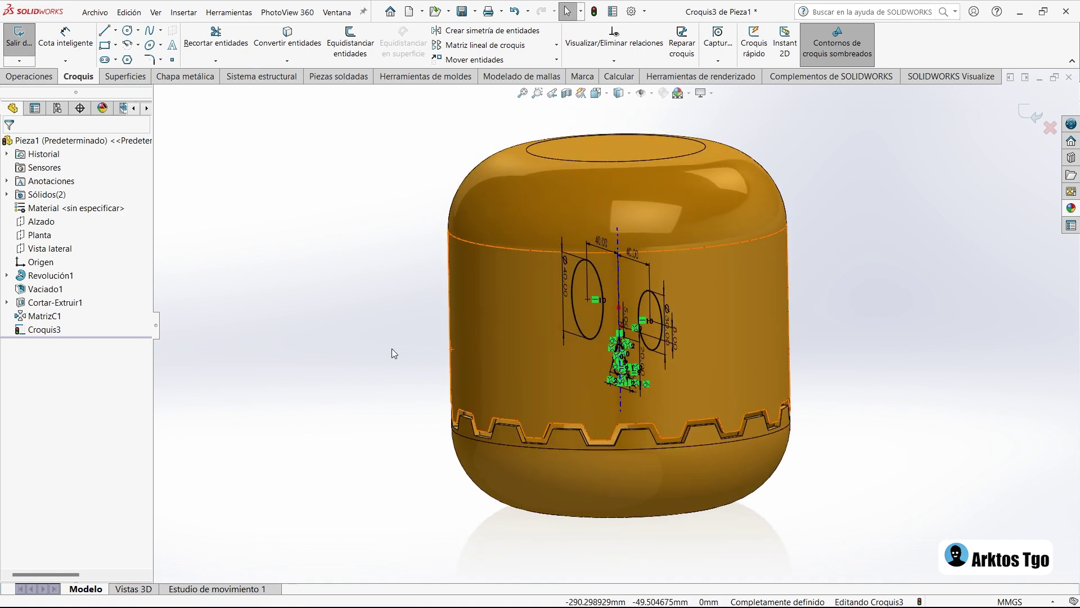
pyautogui.click(28, 77)
pyautogui.click(224, 48)
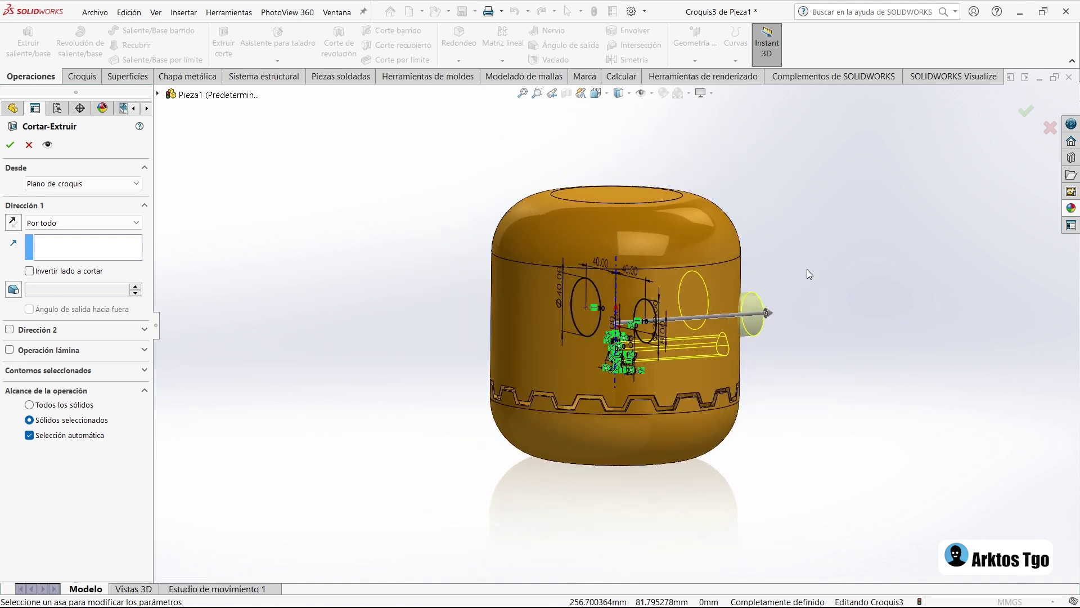
pyautogui.moveTo(771, 313); pyautogui.dragTo(440, 339)
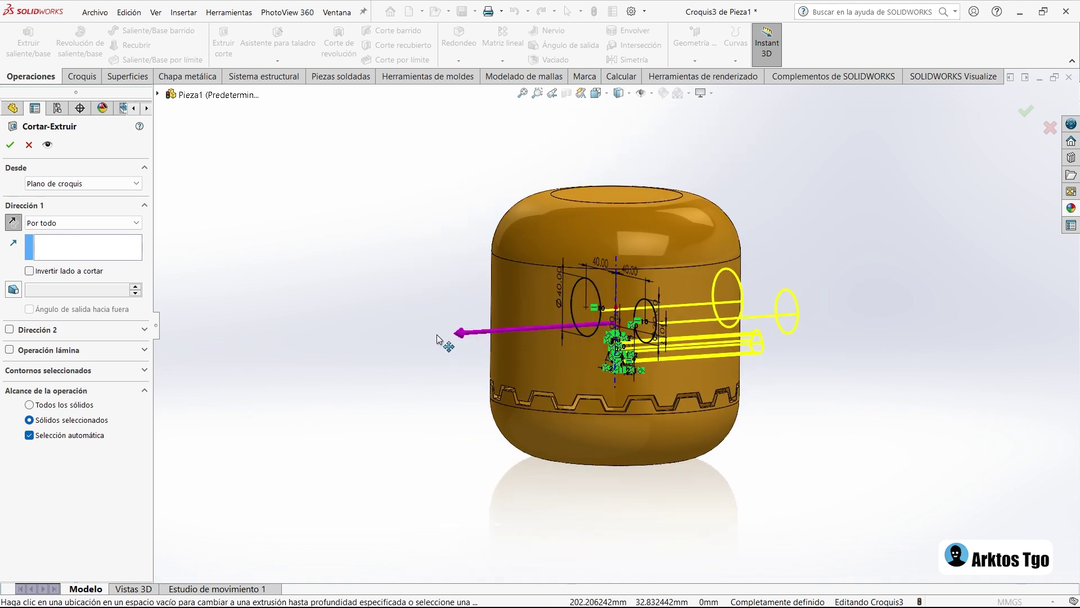
pyautogui.moveTo(442, 340)
pyautogui.mouseDown(button='middle')
pyautogui.moveTo(428, 259)
pyautogui.moveTo(633, 323)
pyautogui.mouseUp(button='middle')
pyautogui.press('Return')
pyautogui.hotkey('ctrl', '1')
pyautogui.hotkey('ctrl', '1')
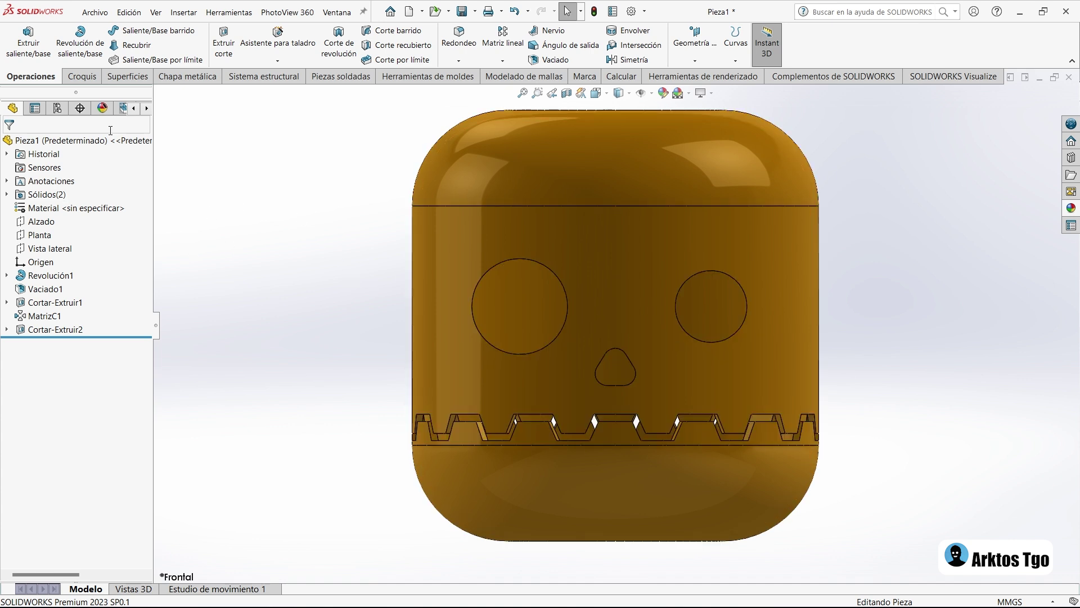
# Rename the Predeterminado configuration to 'Ciculos'.
pyautogui.click(58, 109)
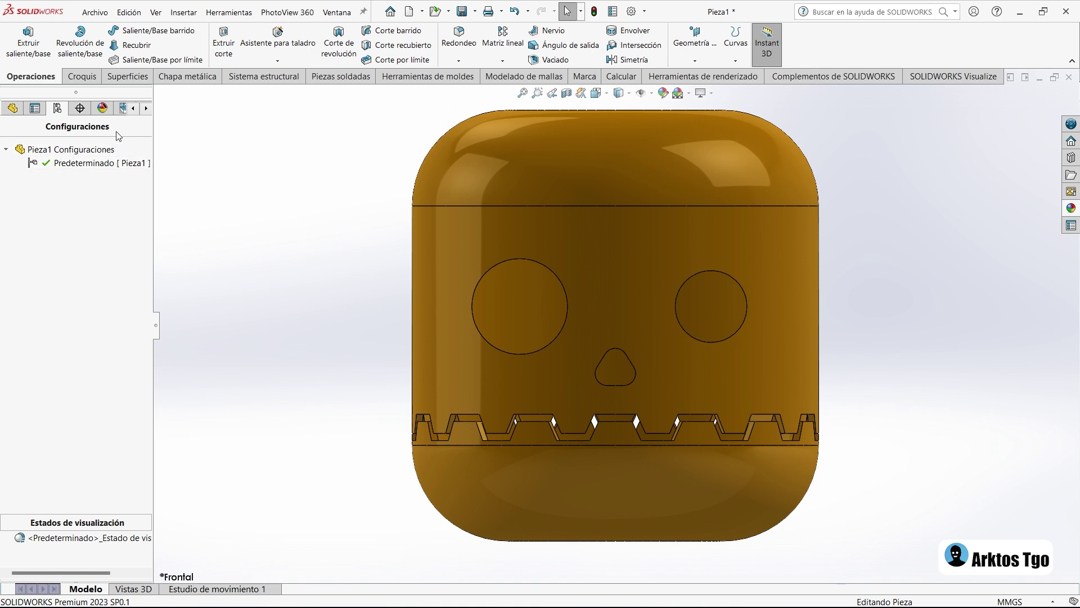
pyautogui.click(82, 167)
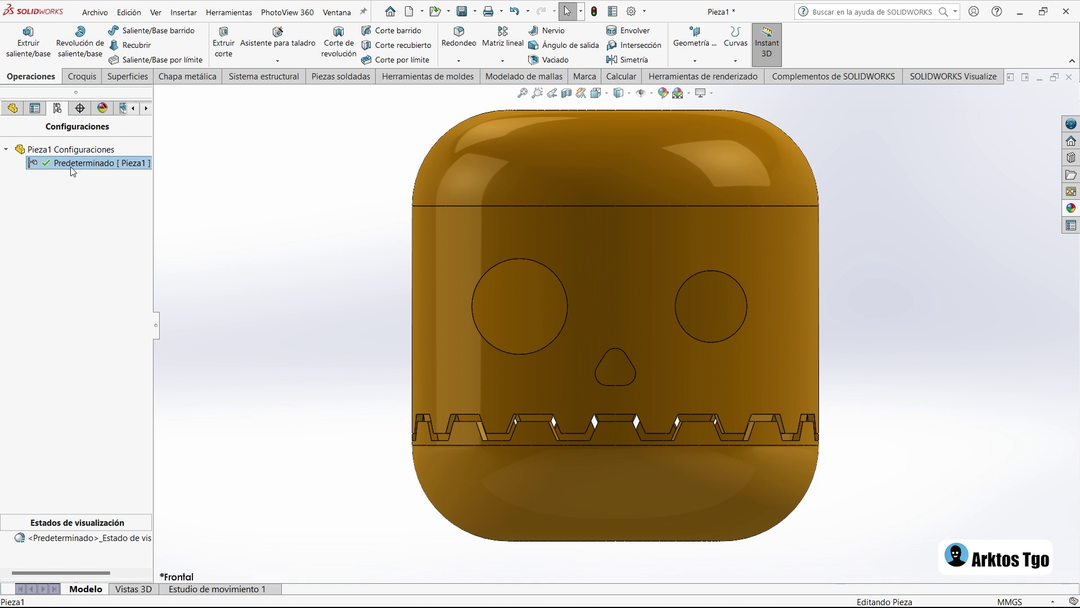
pyautogui.press('F2')
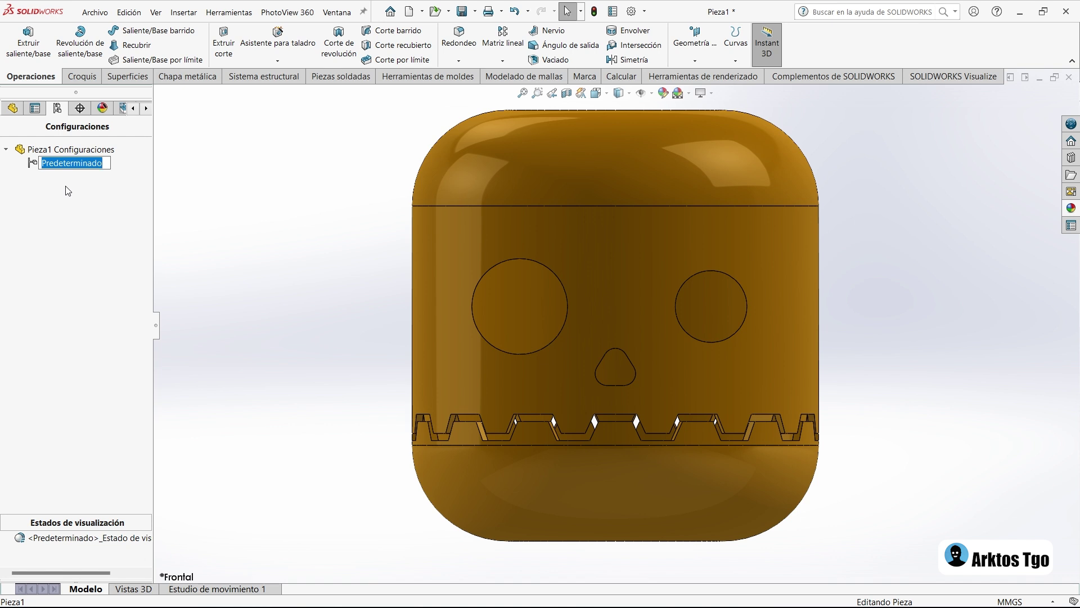
pyautogui.write('Ciculos')
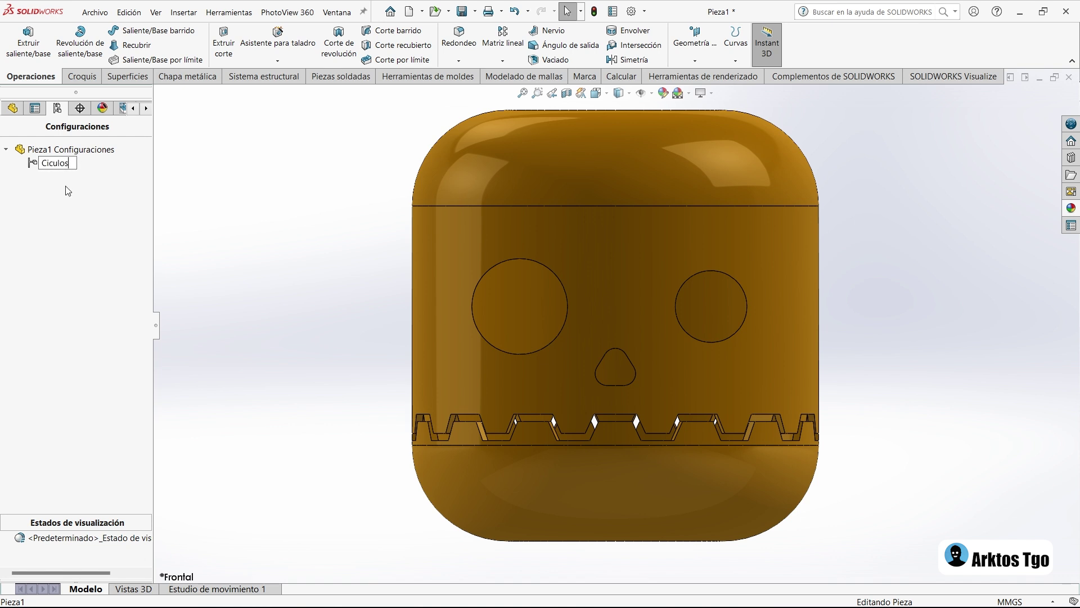
pyautogui.press('Return')
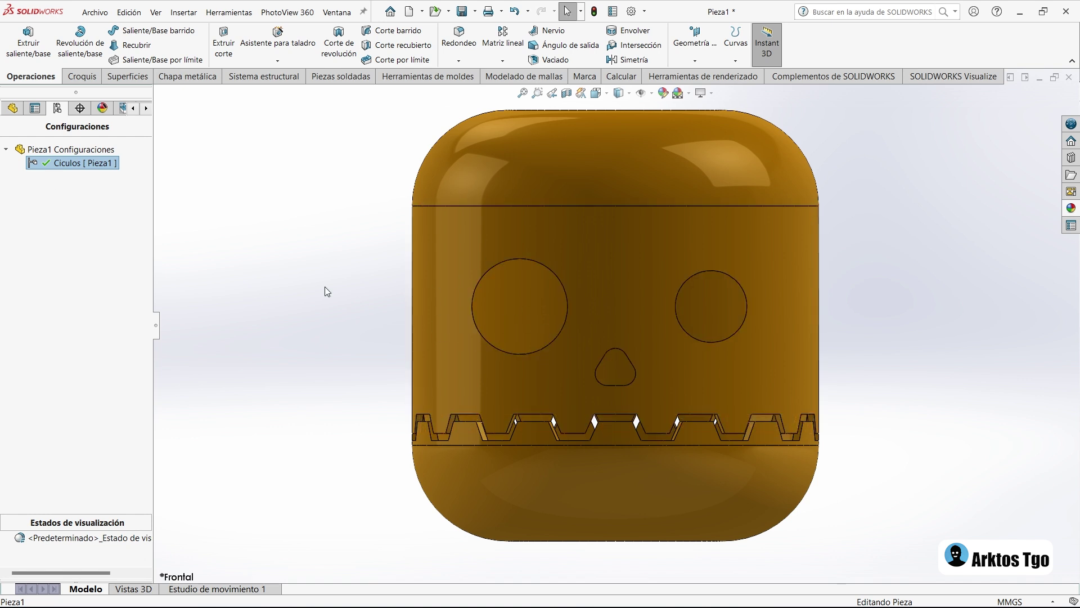
pyautogui.click(300, 275)
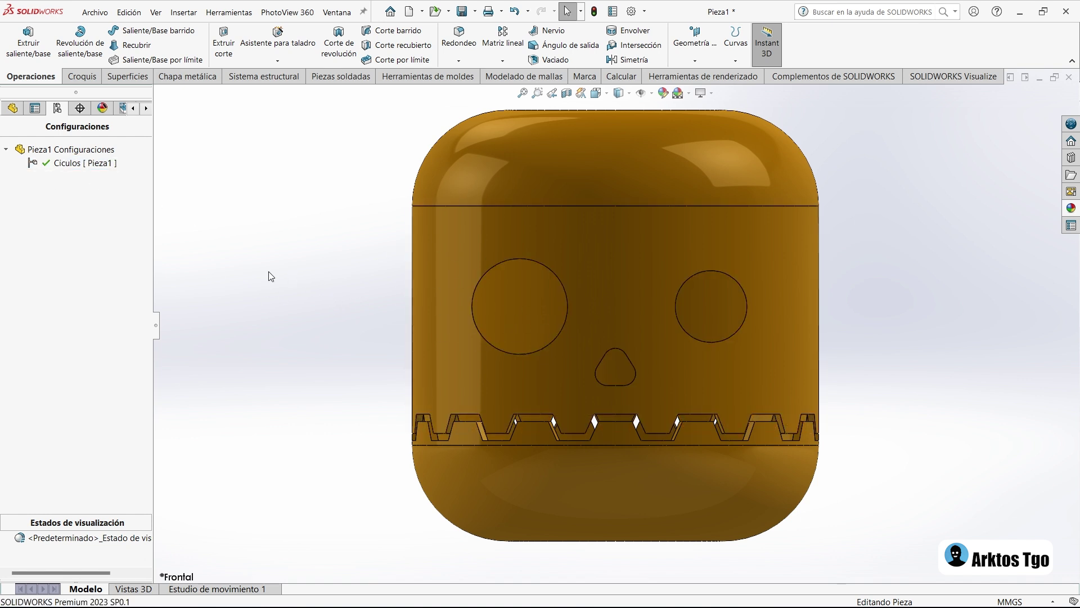
pyautogui.click(45, 152)
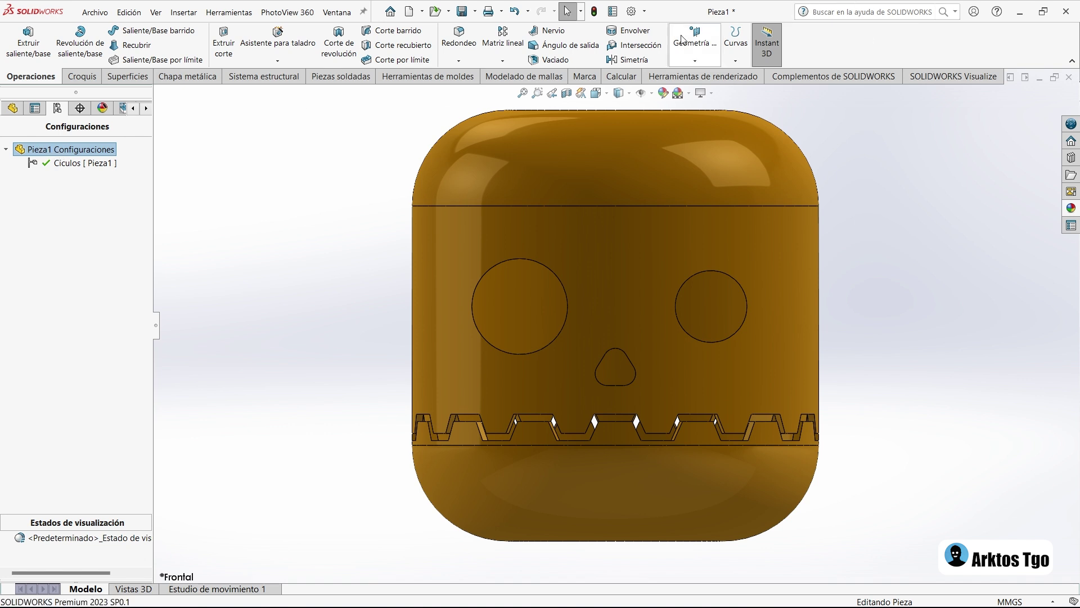
# Add a new part configuration named 'Triángulos' from the configurations menu.
pyautogui.rightClick(56, 152)
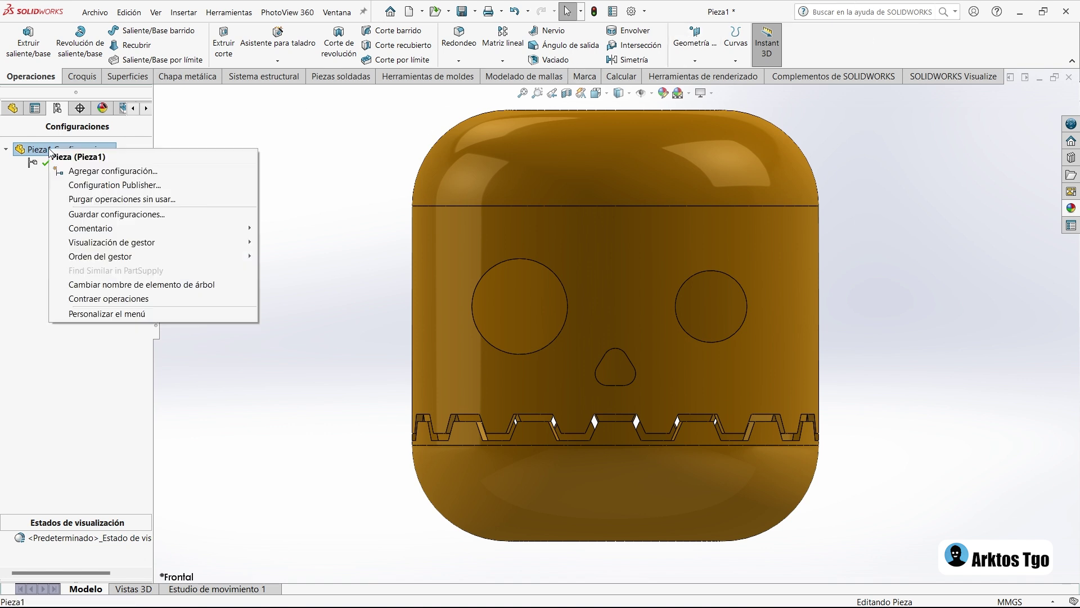
pyautogui.click(78, 172)
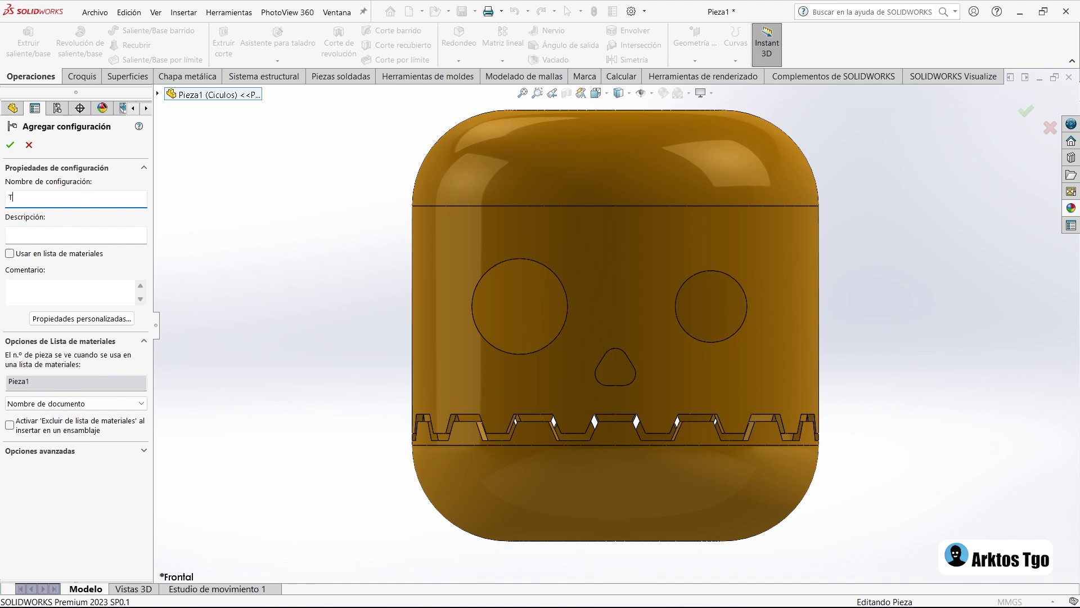
pyautogui.write('Triángulos')
pyautogui.click(62, 242)
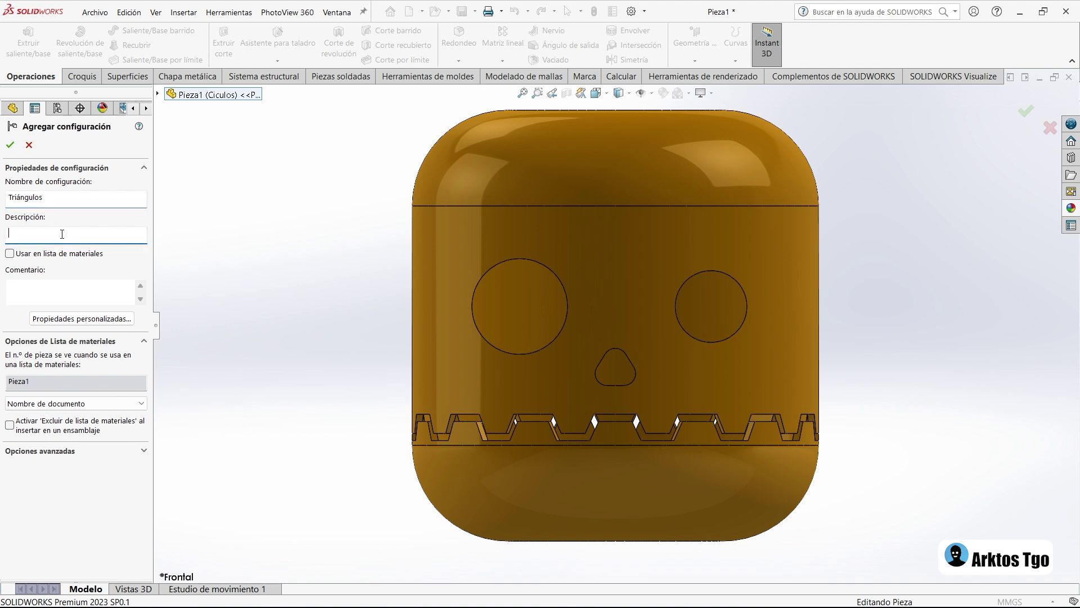
pyautogui.click(53, 289)
pyautogui.doubleClick(72, 200)
pyautogui.click(68, 193)
pyautogui.click(10, 145)
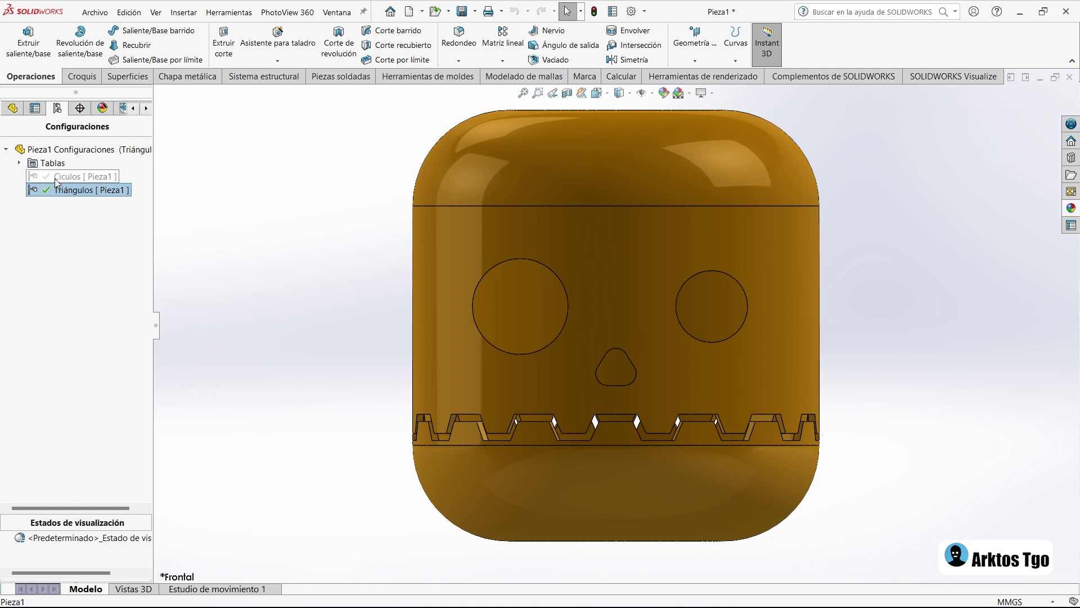
pyautogui.click(180, 185)
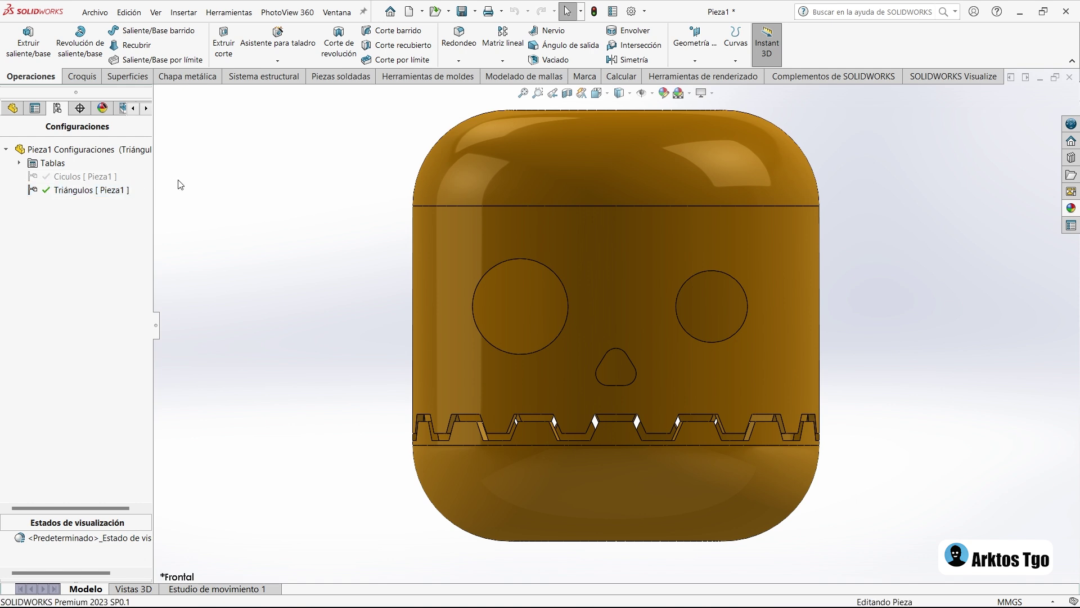
# Return to the feature tree and inspect the Cortar-Extruir2 face cut from an angle.
pyautogui.click(13, 109)
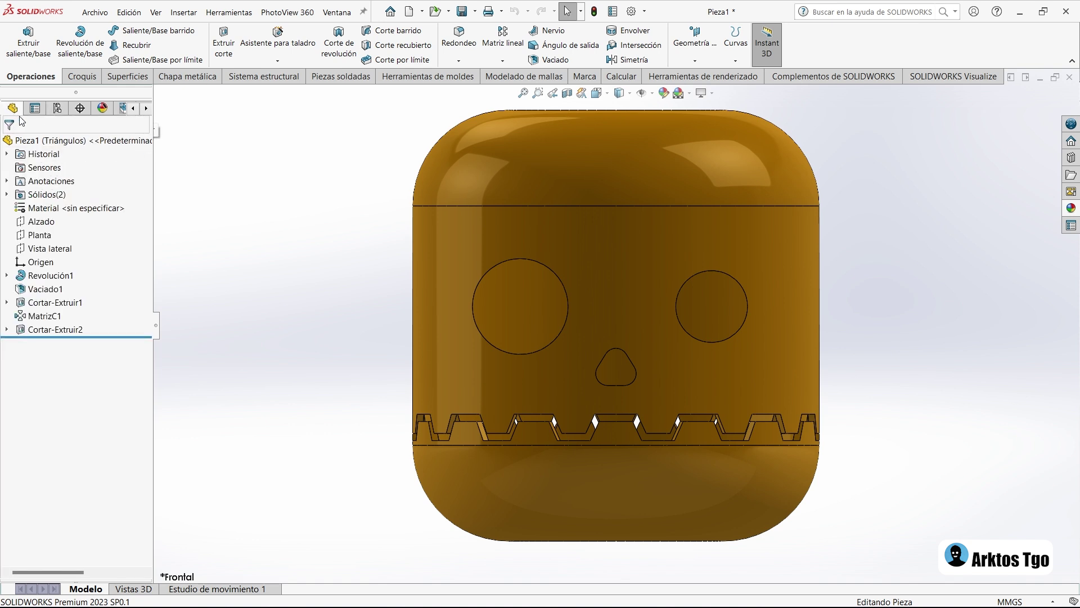
pyautogui.click(55, 330)
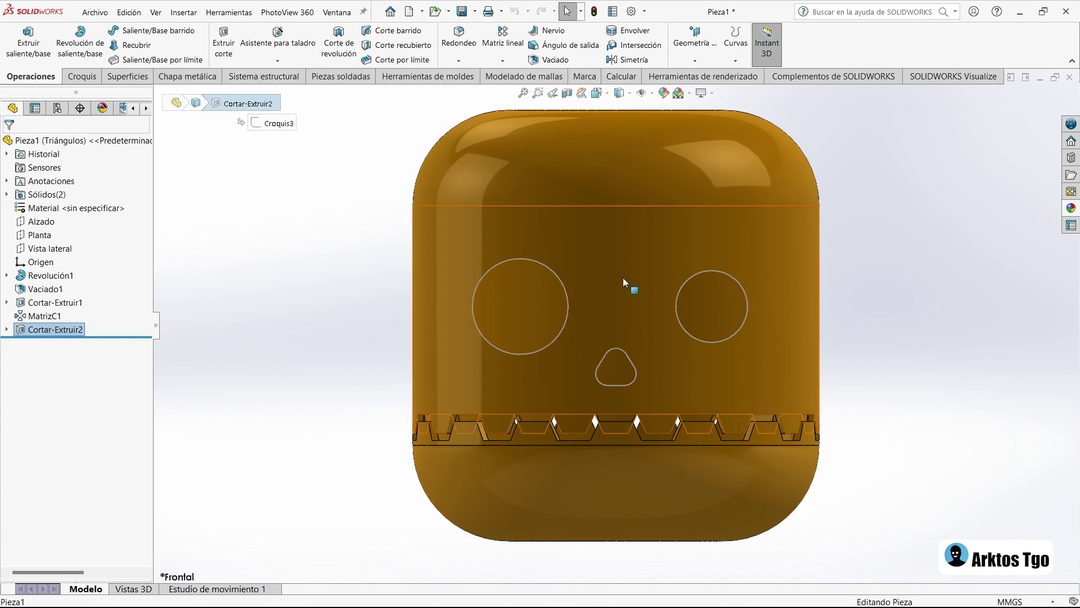
pyautogui.moveTo(625, 276); pyautogui.dragTo(491, 283, button='middle')
pyautogui.click(335, 285)
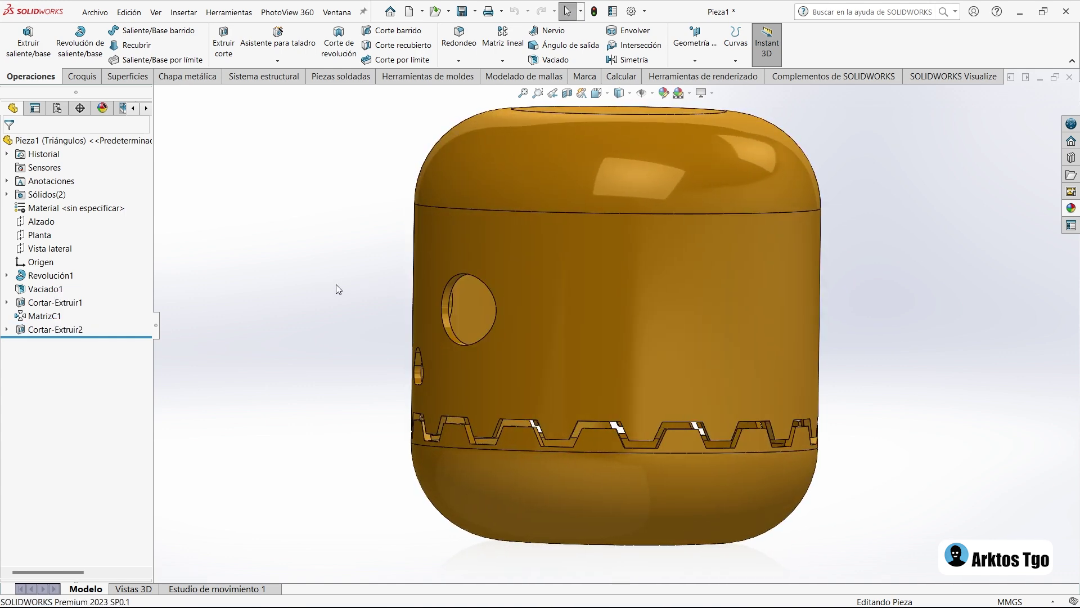
# Suppress Cortar-Extruir2 so the Triángulos configuration has no face cut.
pyautogui.hotkey('ctrl', '1')
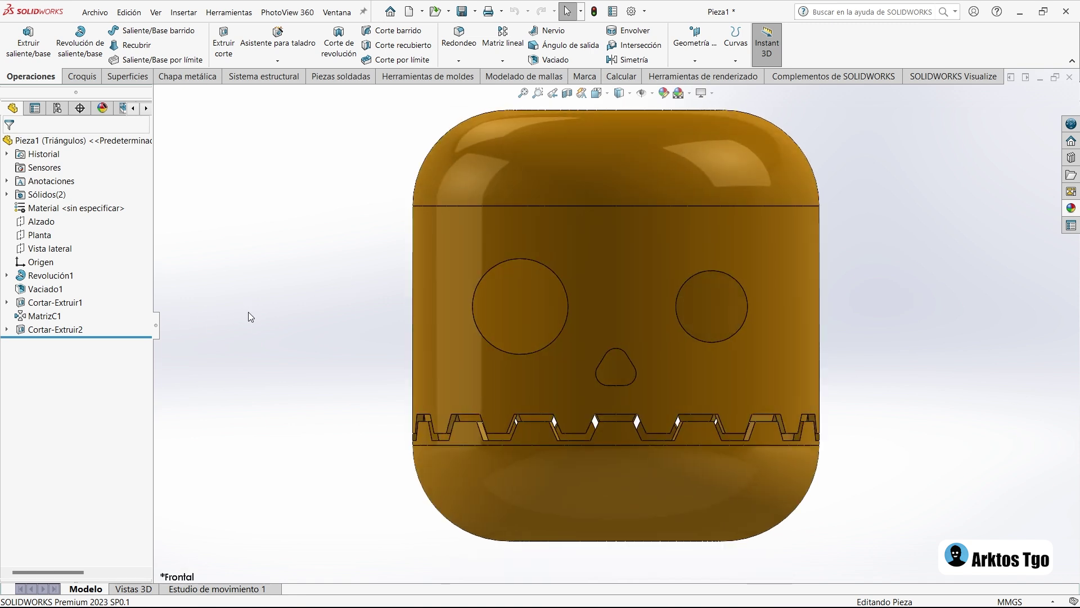
pyautogui.click(47, 332)
pyautogui.rightClick(46, 332)
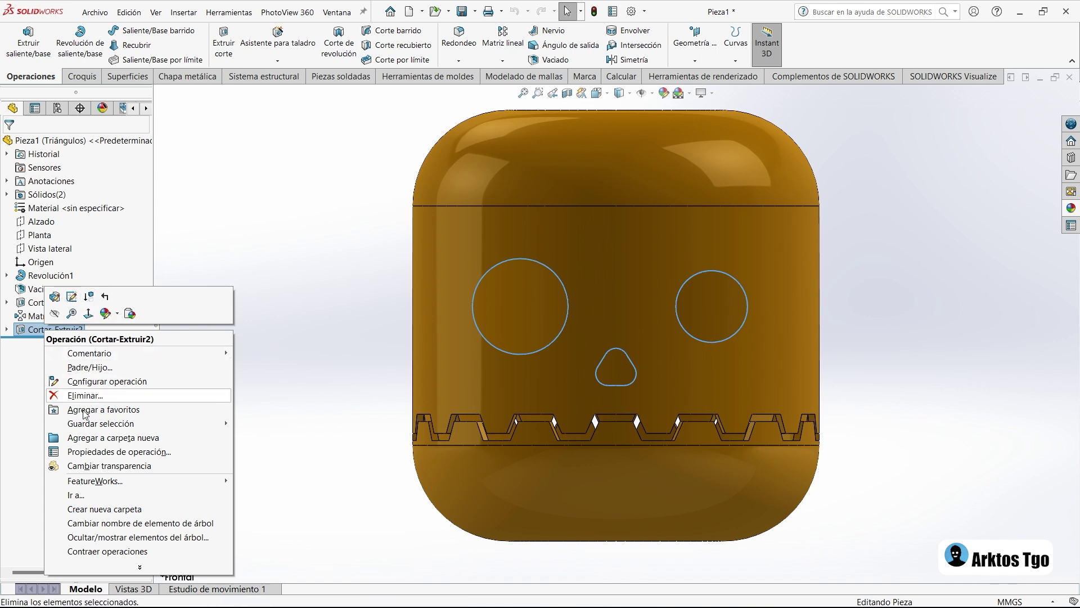
pyautogui.click(89, 298)
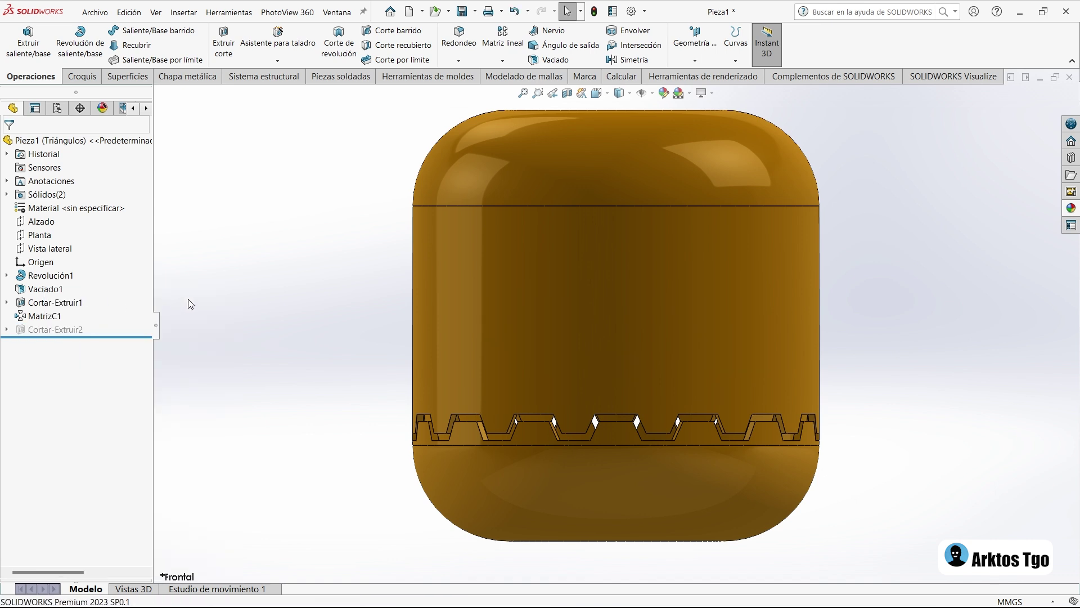
# Inspect the suppressed Cortar-Extruir2 and its Croquis3 sketch, leaving it collapsed.
pyautogui.click(77, 331)
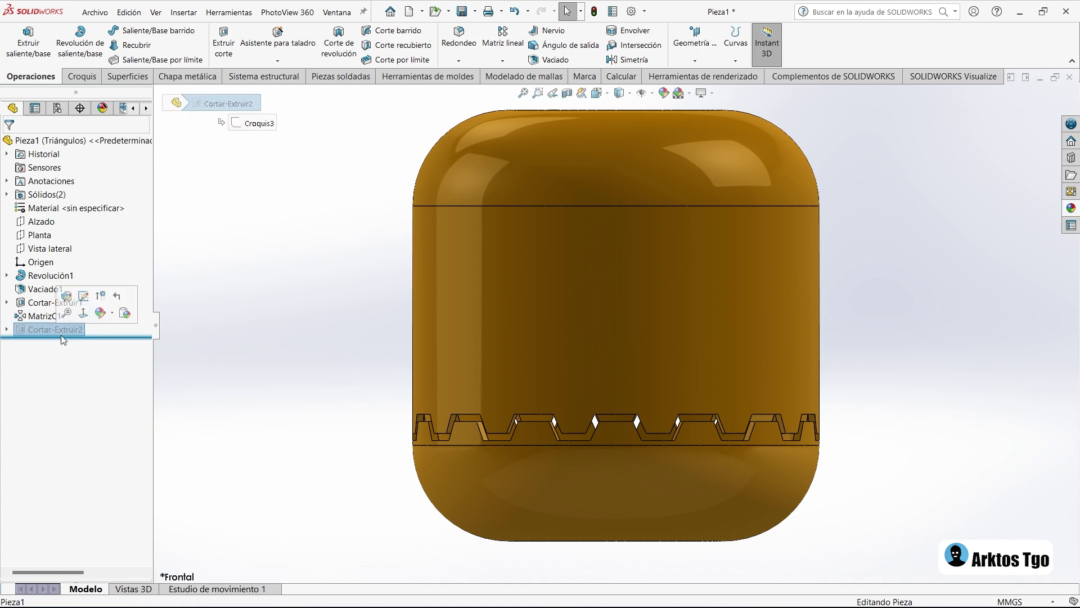
pyautogui.moveTo(229, 333)
pyautogui.mouseDown(button='middle')
pyautogui.moveTo(553, 310)
pyautogui.moveTo(302, 306)
pyautogui.moveTo(453, 306)
pyautogui.mouseUp(button='middle')
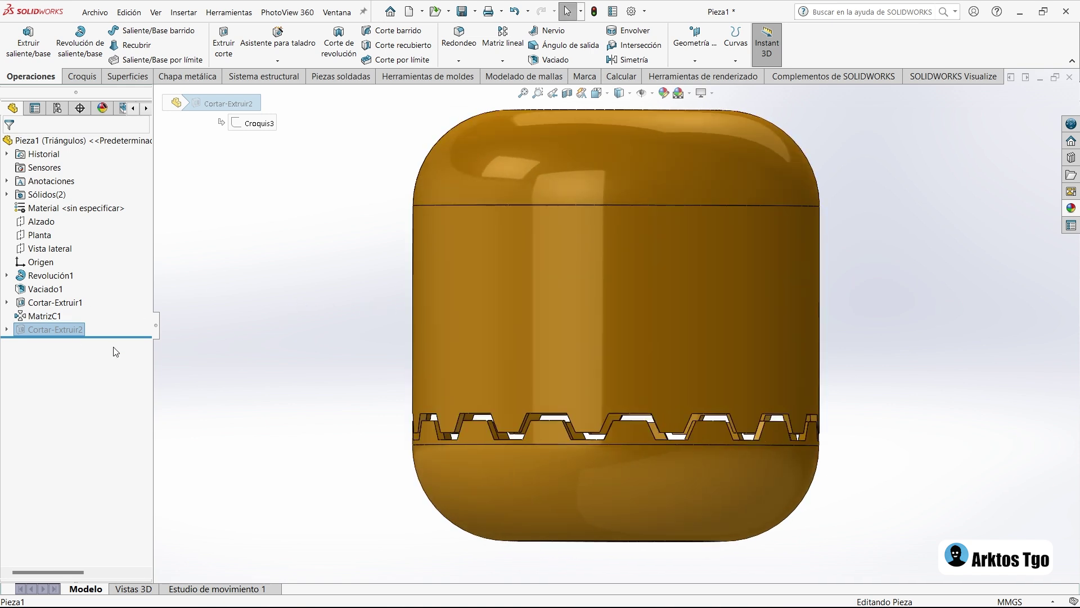
pyautogui.click(6, 329)
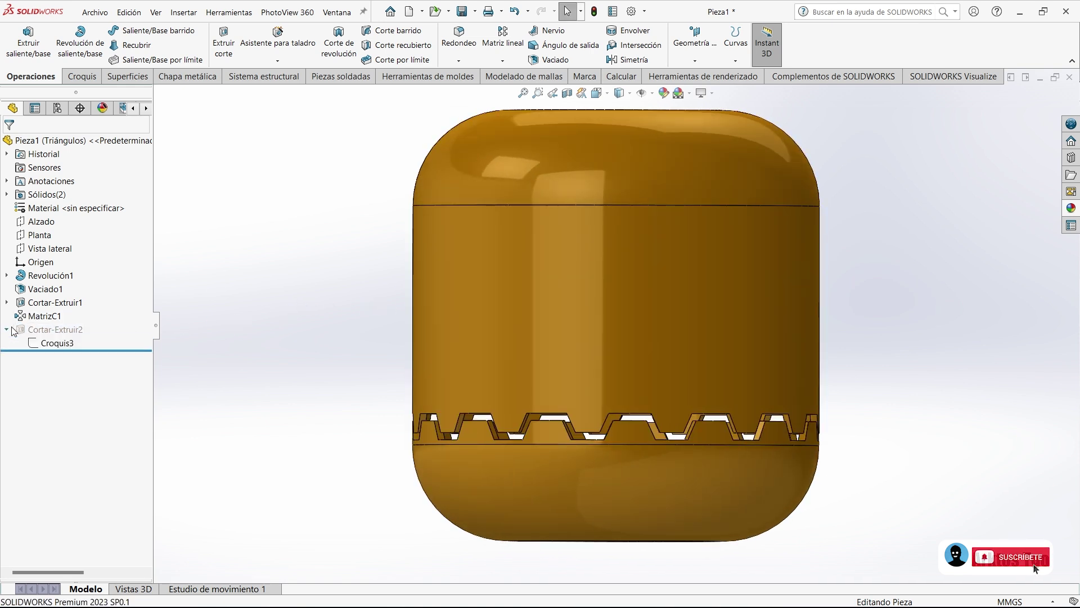
pyautogui.click(43, 345)
pyautogui.moveTo(265, 355)
pyautogui.mouseDown(button='middle')
pyautogui.moveTo(366, 347)
pyautogui.moveTo(248, 347)
pyautogui.mouseUp(button='middle')
pyautogui.click(250, 345)
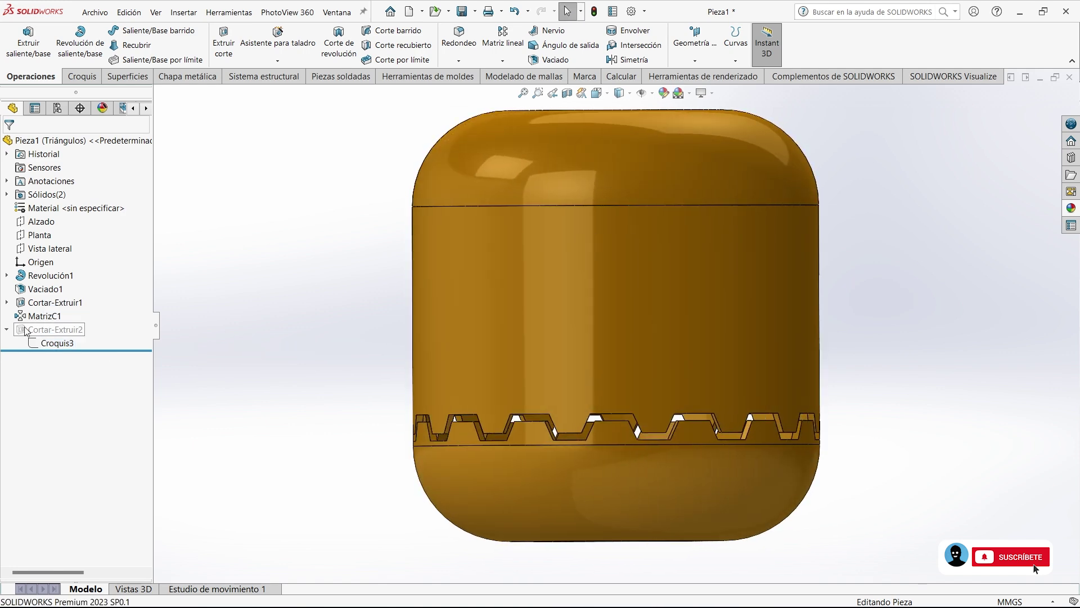
pyautogui.click(50, 330)
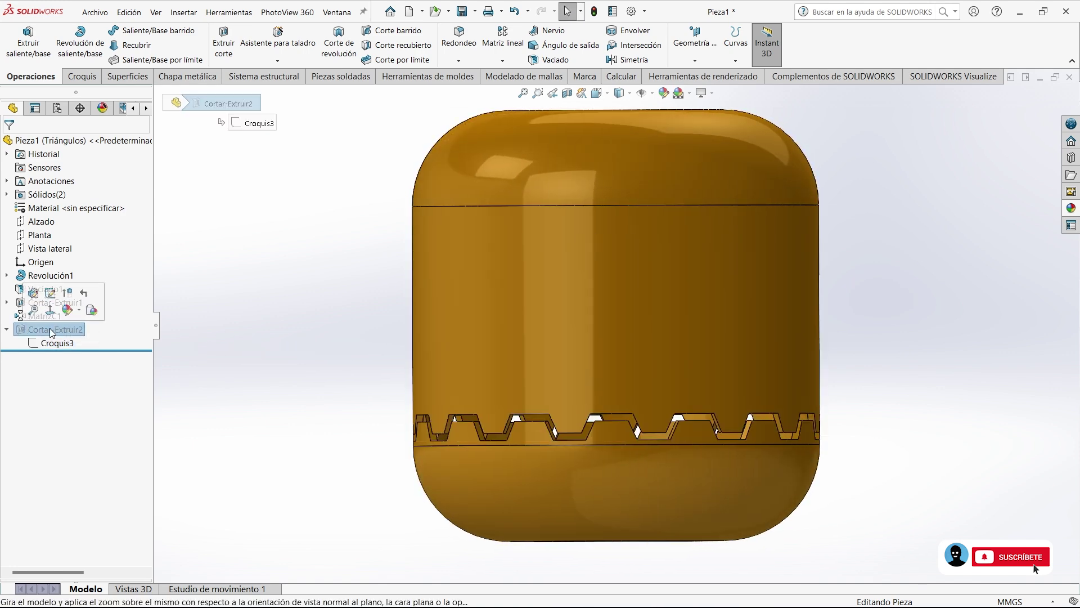
pyautogui.click(7, 330)
pyautogui.click(180, 329)
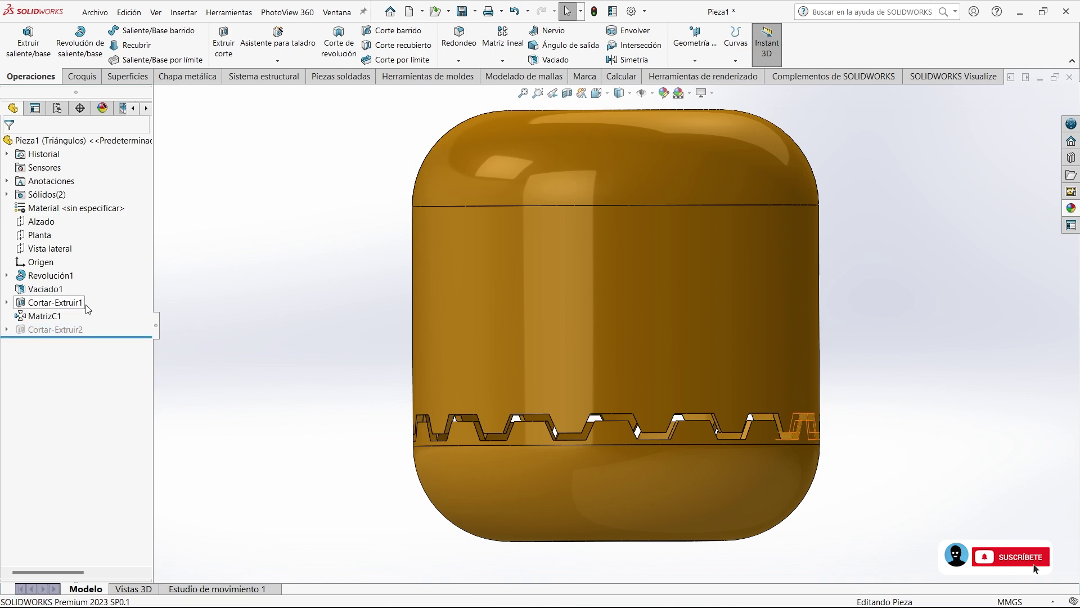
# Start a new sketch on the Alzado plane, viewed normal to it.
pyautogui.hotkey('ctrl', '7')
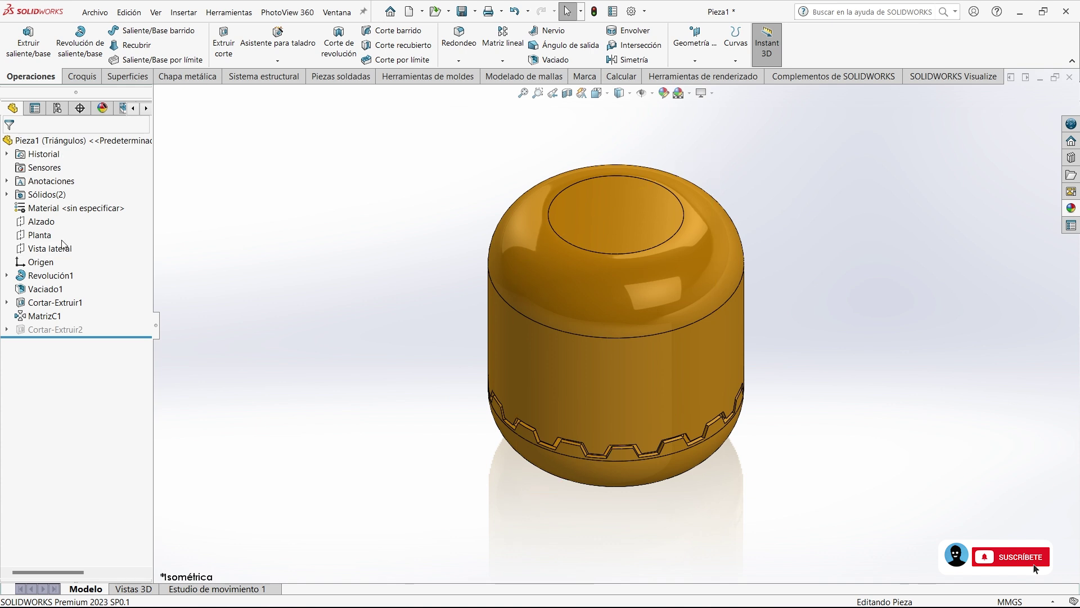
pyautogui.click(50, 222)
pyautogui.hotkey('ctrl', '8')
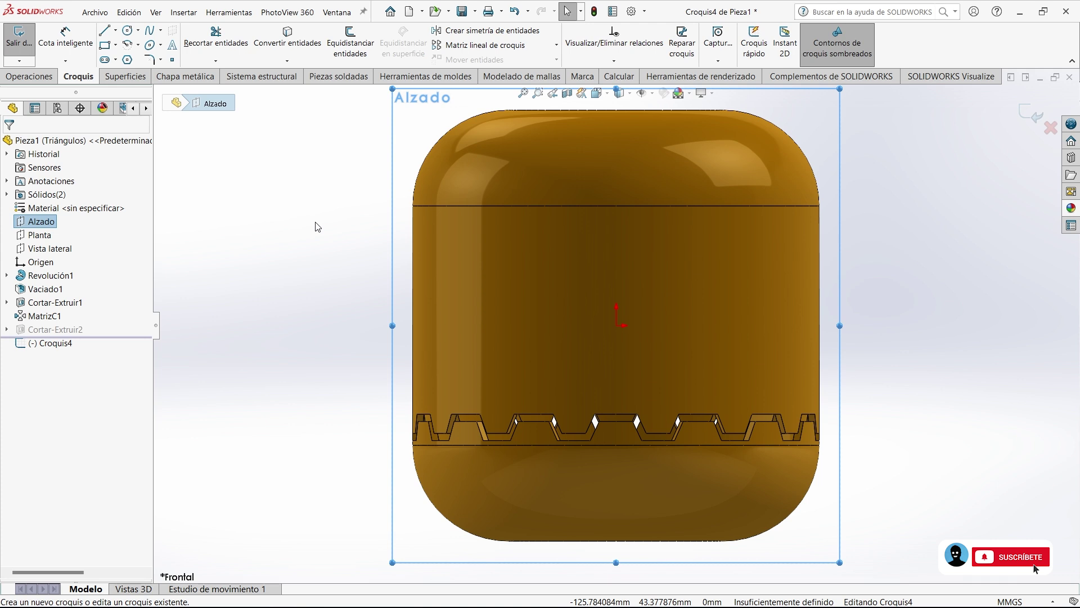
# Draw a closed triangle with its apex below the origin and a horizontal base.
pyautogui.press('l')
pyautogui.scroll(-5, 625, 349)
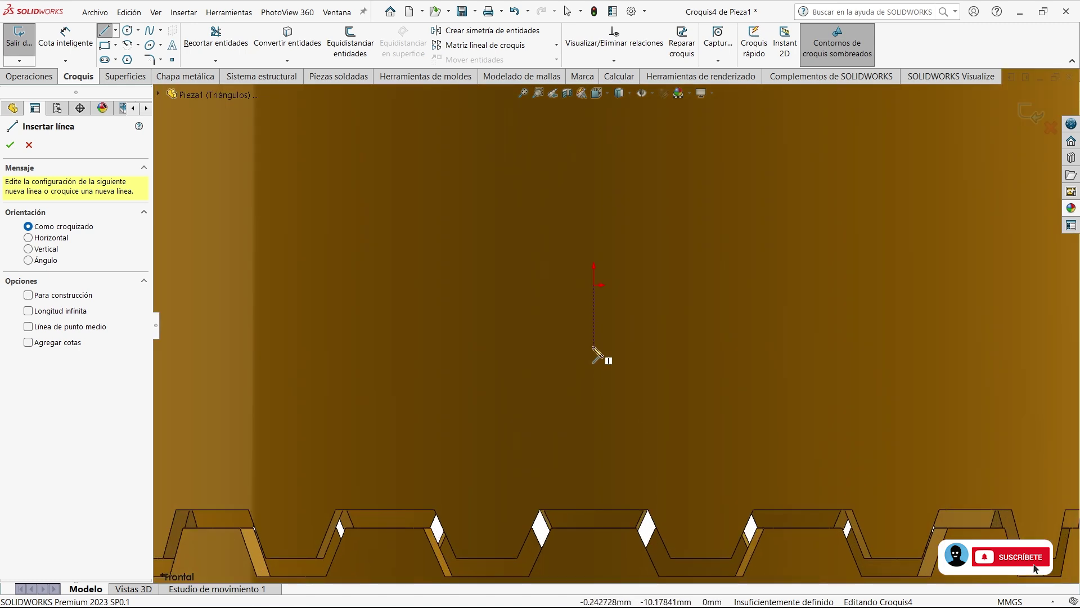
pyautogui.click(594, 346)
pyautogui.click(522, 436)
pyautogui.click(712, 436)
pyautogui.click(594, 346)
pyautogui.rightClick(538, 323)
pyautogui.click(565, 320)
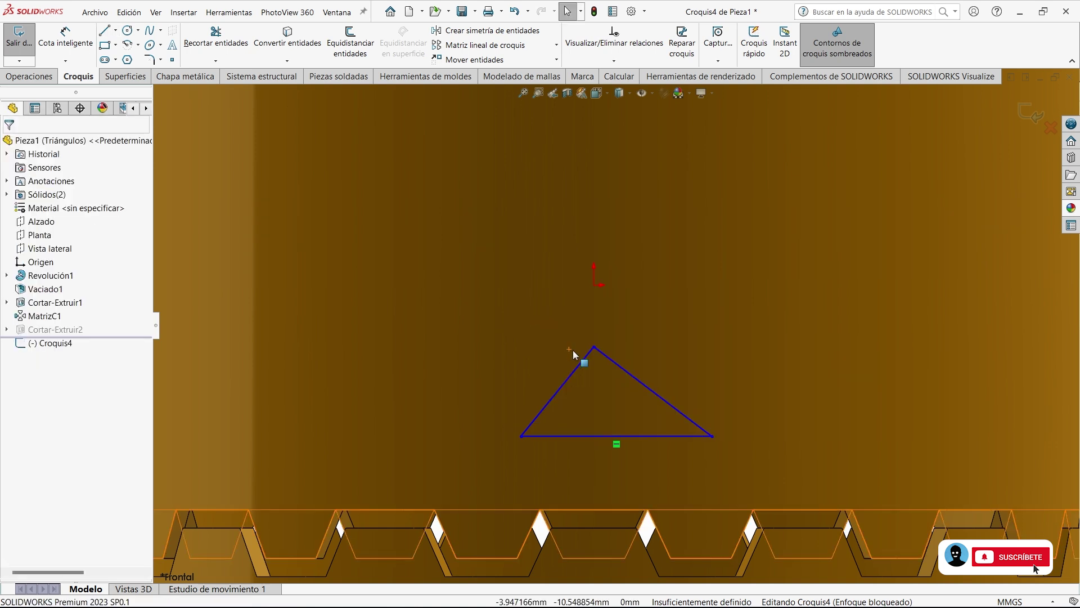
# Align the origin, triangle apex and base midpoint with a Vertical relation.
pyautogui.click(595, 285)
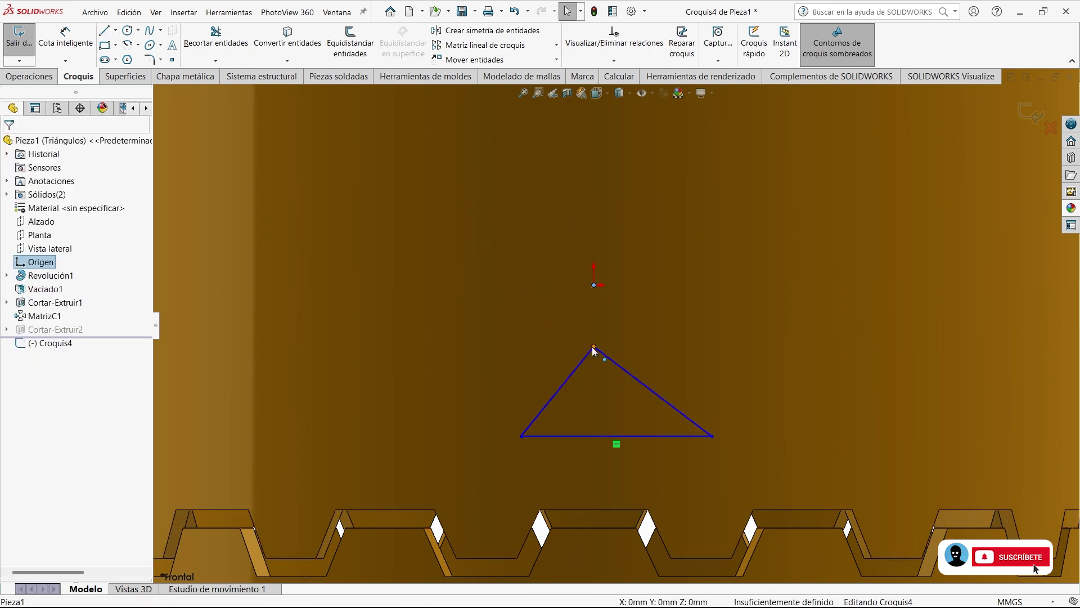
pyautogui.keyDown('ctrl'); pyautogui.click(593, 346); pyautogui.keyUp('ctrl')
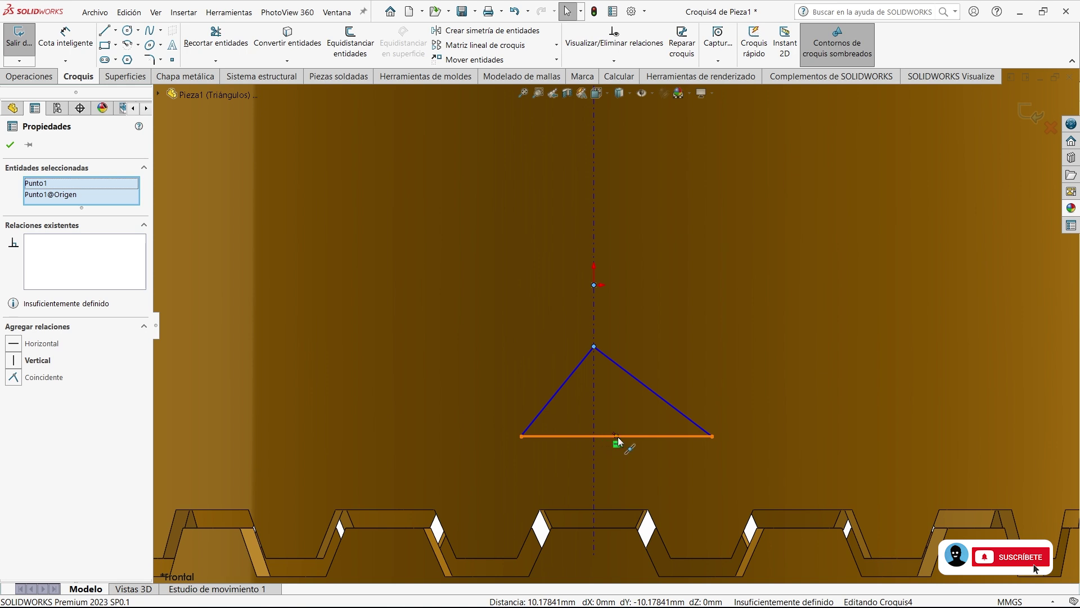
pyautogui.keyDown('ctrl'); pyautogui.click(617, 438); pyautogui.keyUp('ctrl')
pyautogui.click(667, 386)
pyautogui.scroll(1, 640, 332)
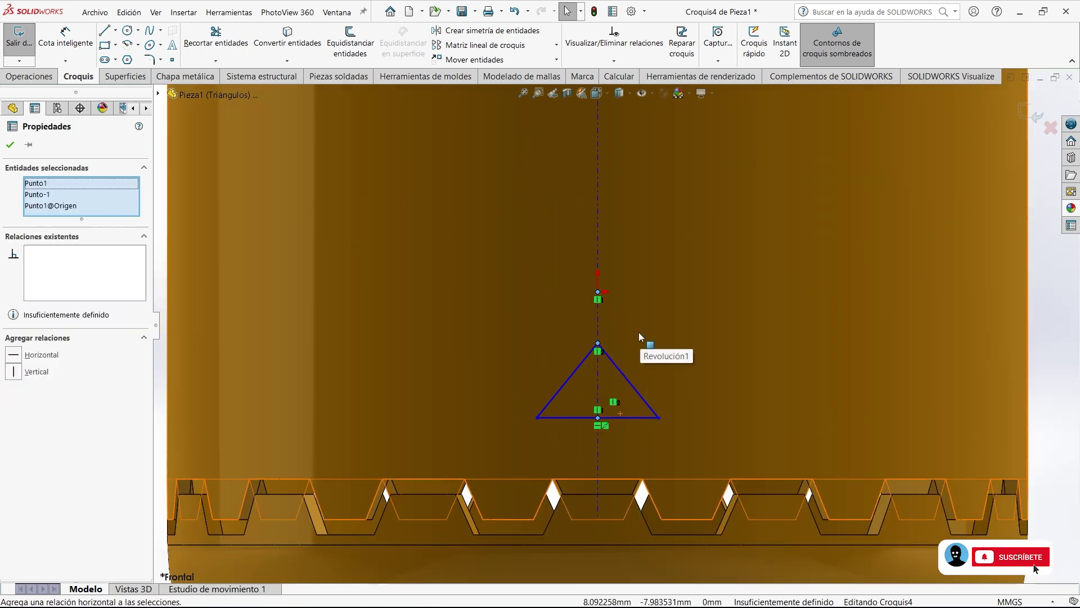
# Dimension the triangle with a 25 mm base and 20 mm height.
pyautogui.press('d')
pyautogui.click(623, 418)
pyautogui.click(619, 436)
pyautogui.press('Return')
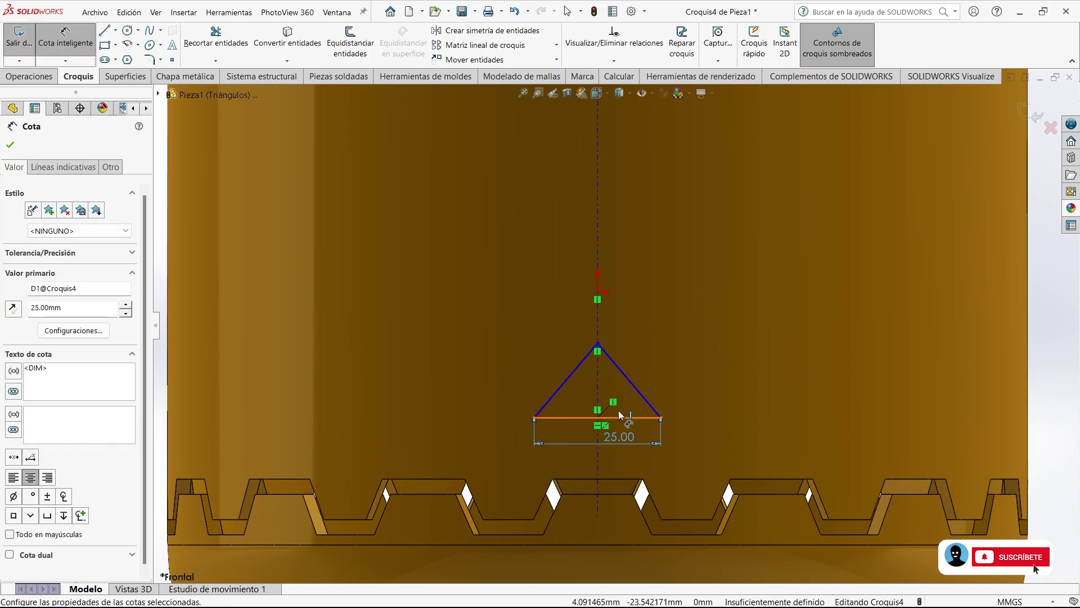
pyautogui.click(642, 394)
pyautogui.click(691, 378)
pyautogui.write('2')
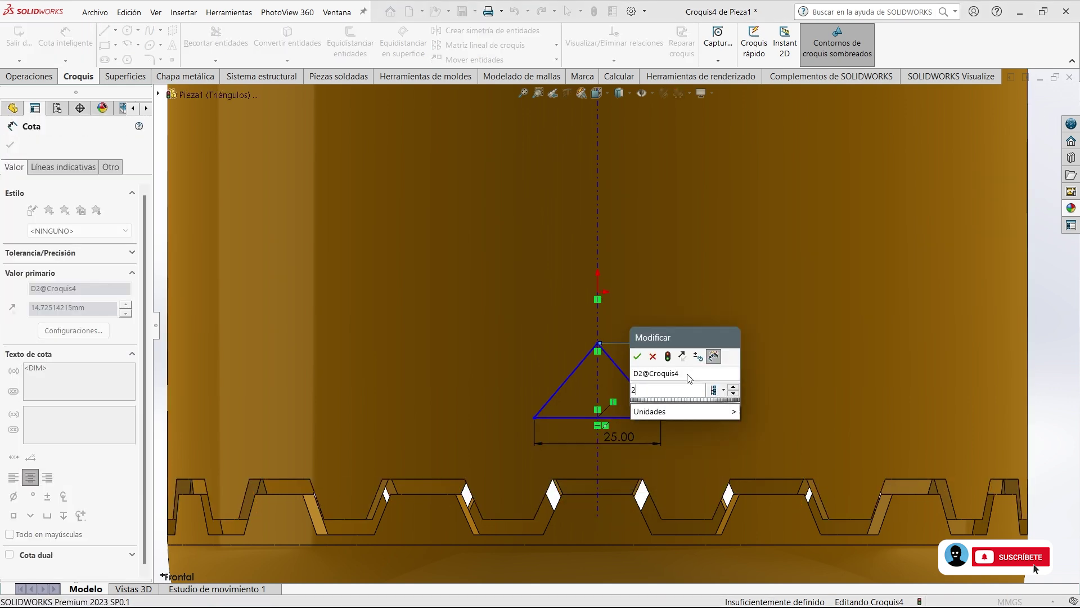
pyautogui.write('5')
pyautogui.press('Return')
pyautogui.doubleClick(686, 349)
pyautogui.write('20')
pyautogui.press('Return')
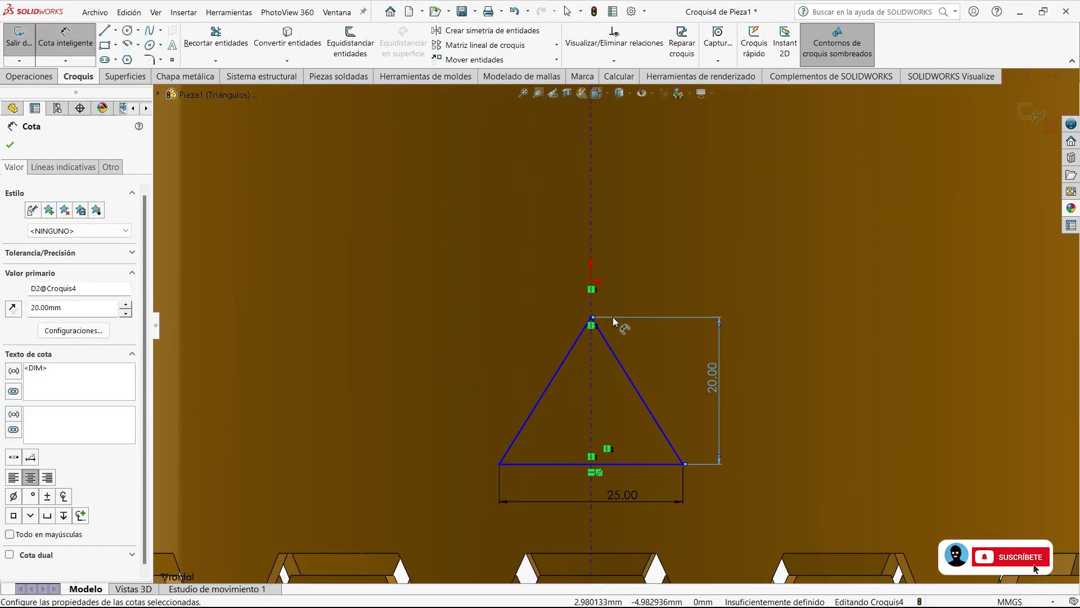
# Set the triangle apex 3 mm below the origin.
pyautogui.click(597, 318)
pyautogui.click(598, 292)
pyautogui.click(636, 281)
pyautogui.press('Escape')
pyautogui.press('f')
pyautogui.scroll(-2, 628, 359)
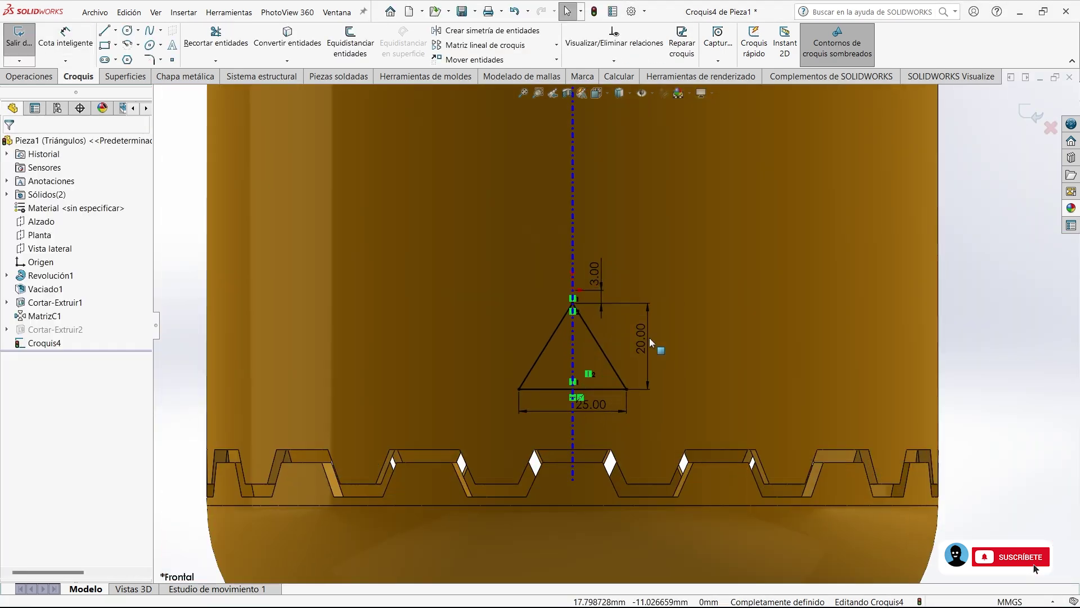
pyautogui.scroll(2, 565, 337)
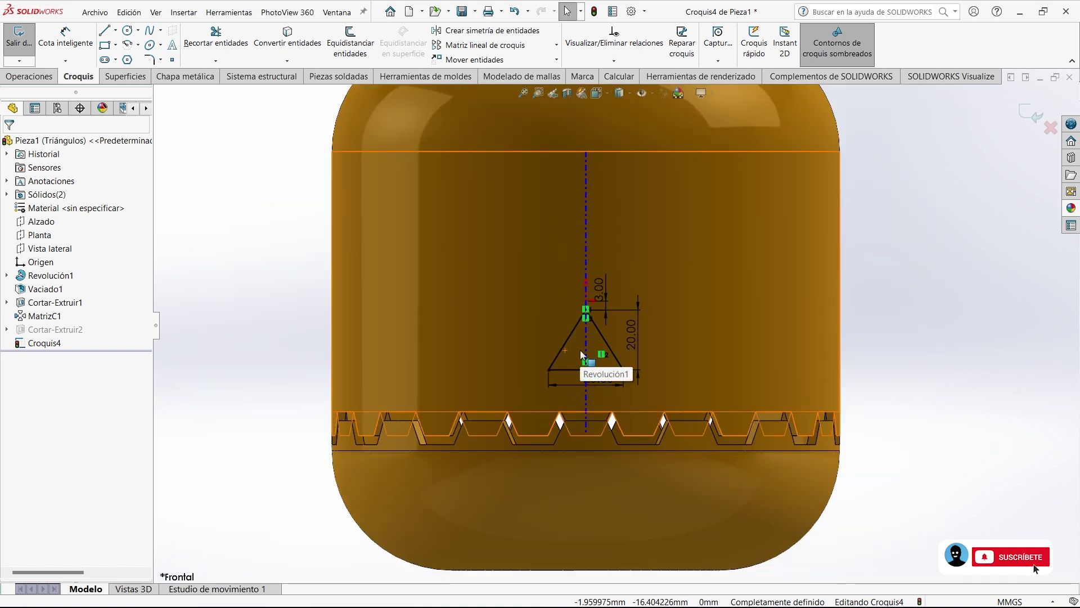
# Sketch a second closed triangle with straight lines on the pumpkin face.
pyautogui.click(105, 33)
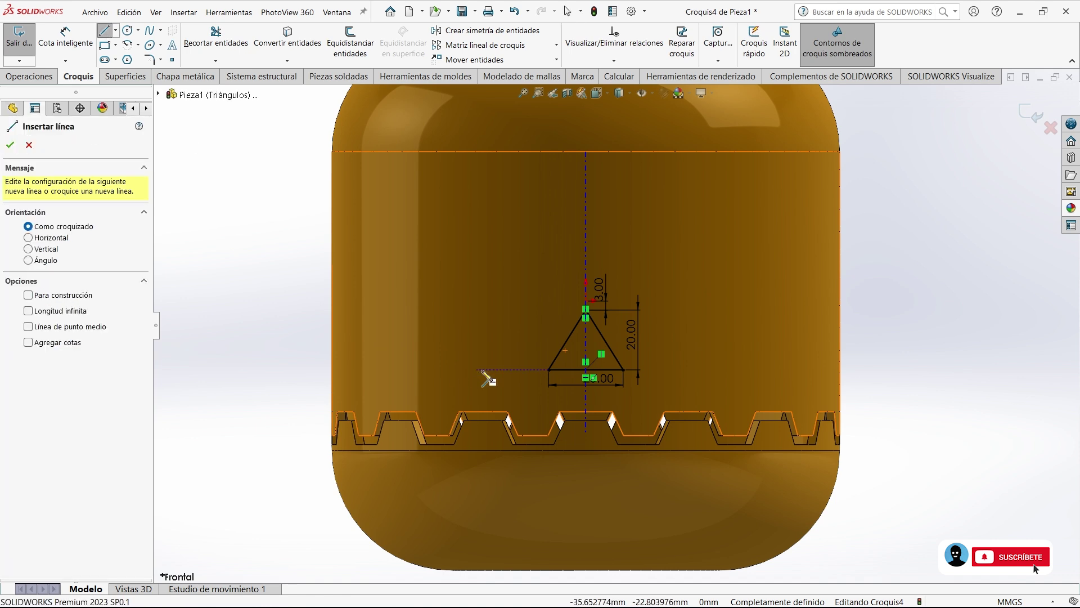
pyautogui.click(520, 318)
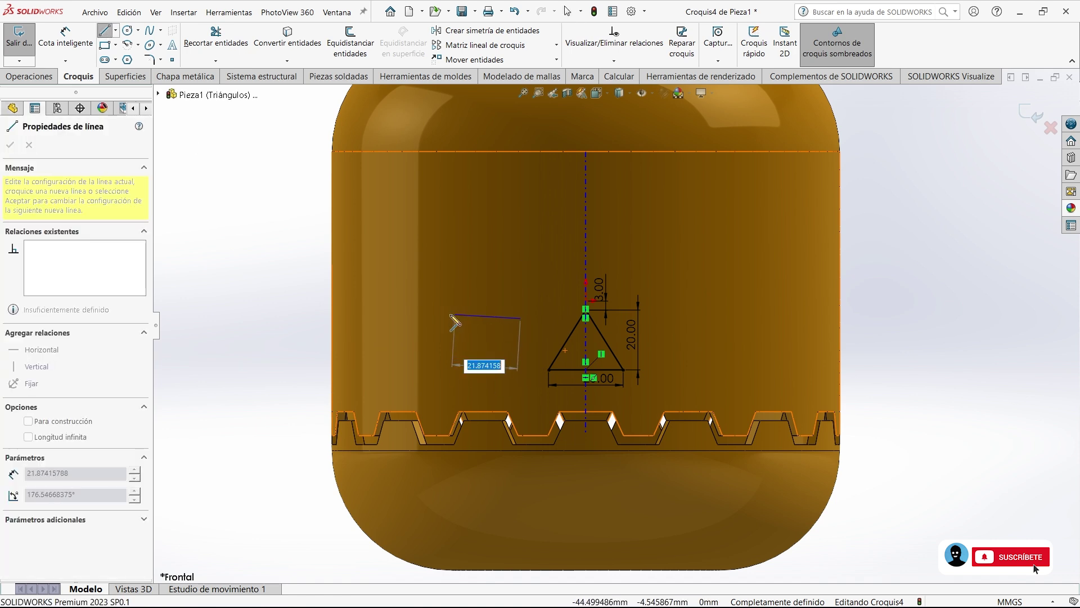
pyautogui.click(422, 317)
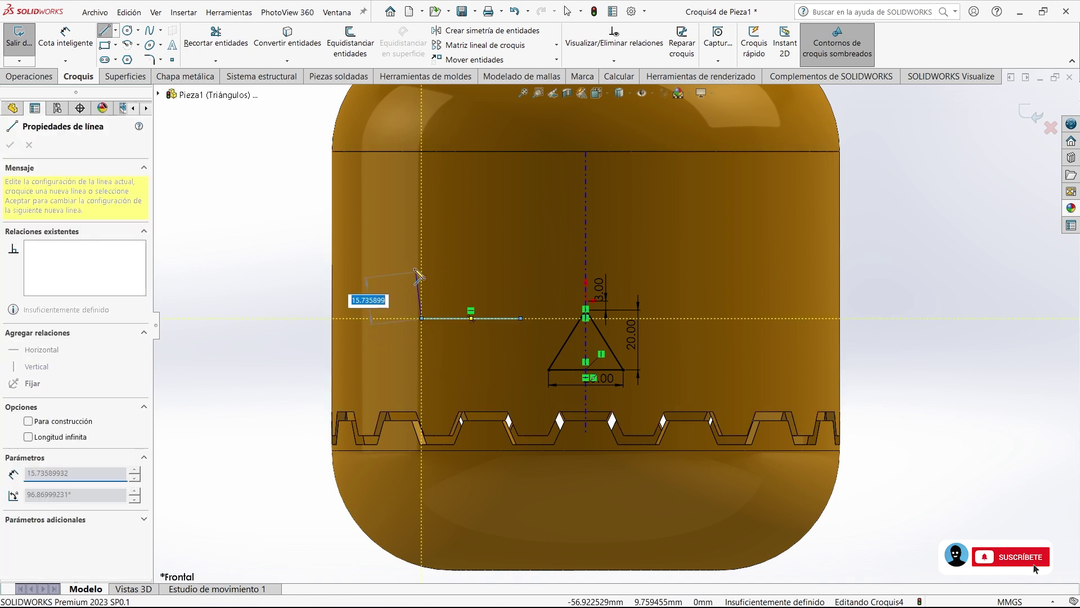
pyautogui.click(433, 229)
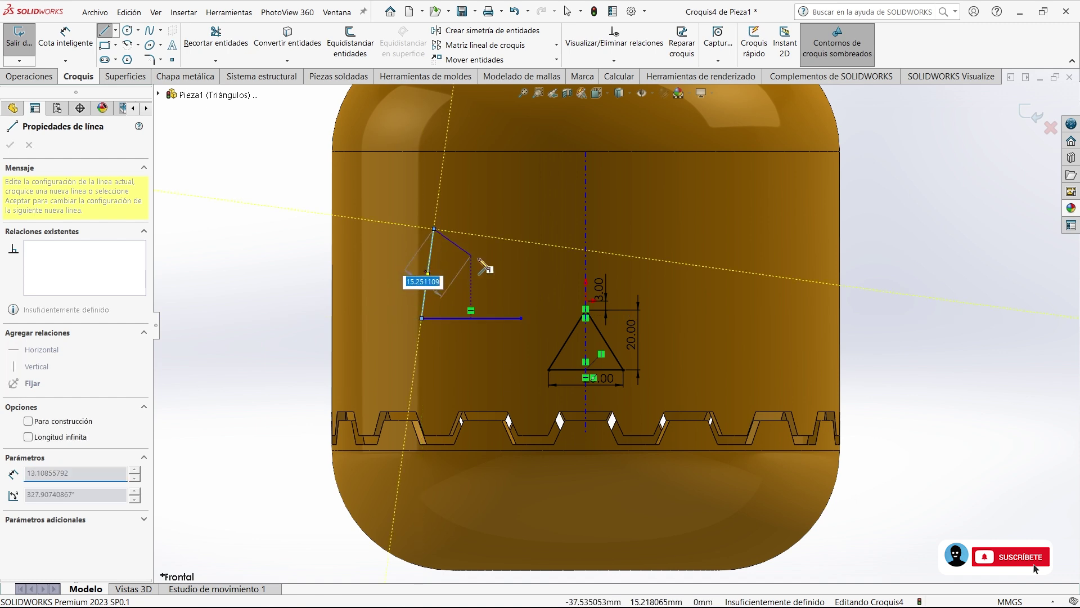
pyautogui.click(520, 317)
pyautogui.rightClick(273, 285)
pyautogui.click(280, 275)
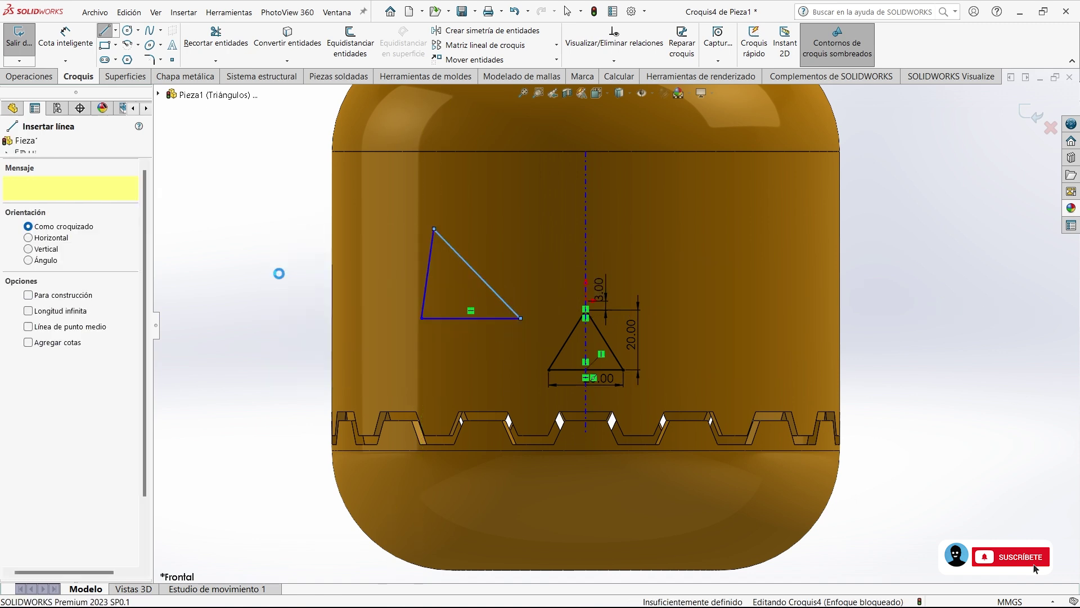
# Dimension the triangle's base at 40 mm and its left side at 35 mm.
pyautogui.press('d')
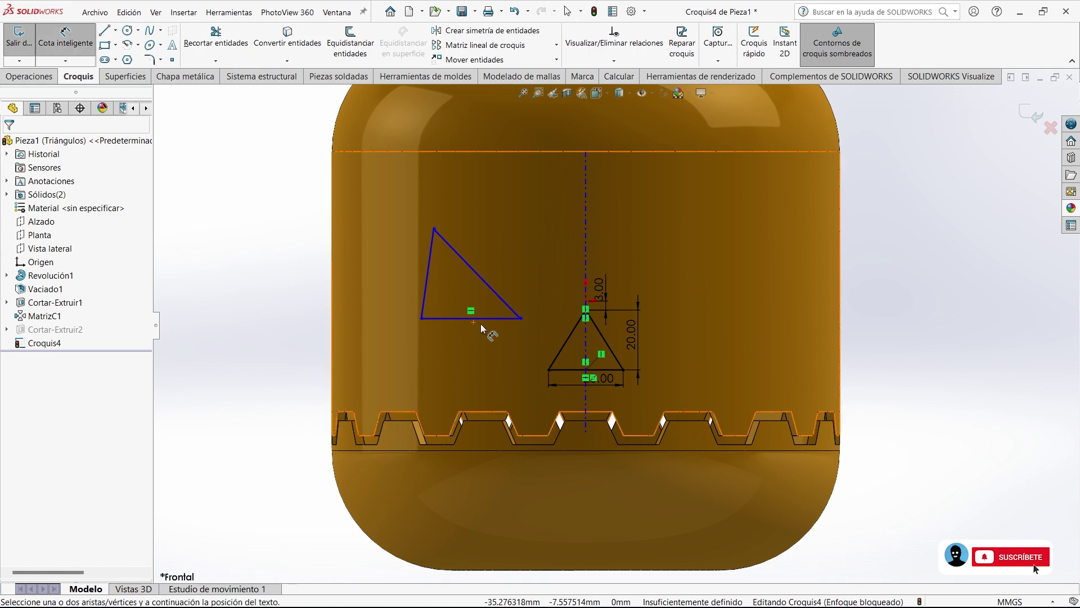
pyautogui.click(492, 321)
pyautogui.write('40')
pyautogui.press('Return')
pyautogui.scroll(2, 550, 301)
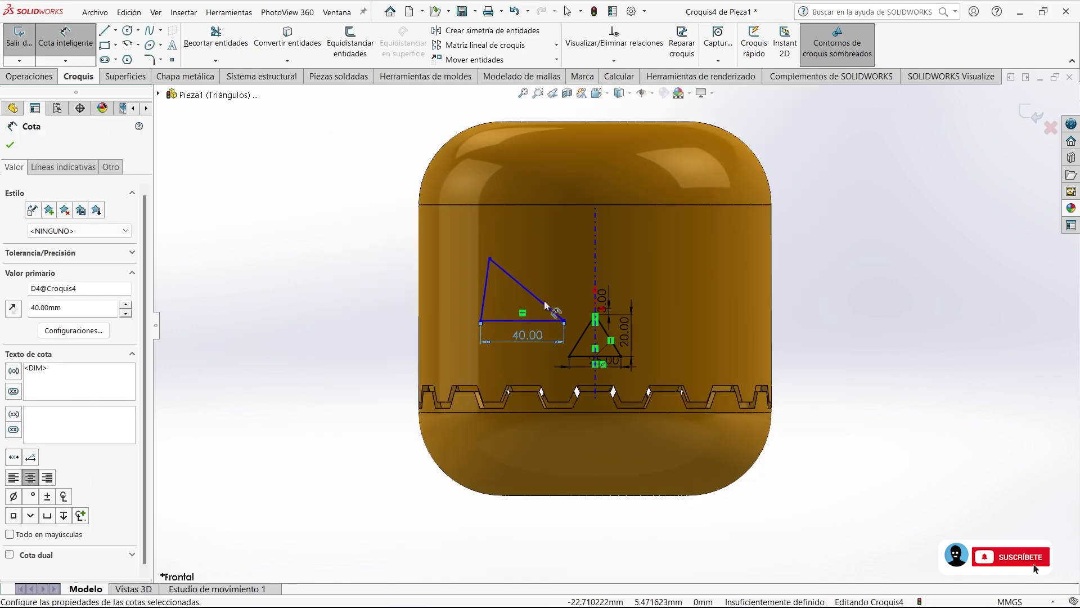
pyautogui.click(488, 302)
pyautogui.click(455, 294)
pyautogui.write('35')
pyautogui.press('Return')
pyautogui.scroll(2, 491, 254)
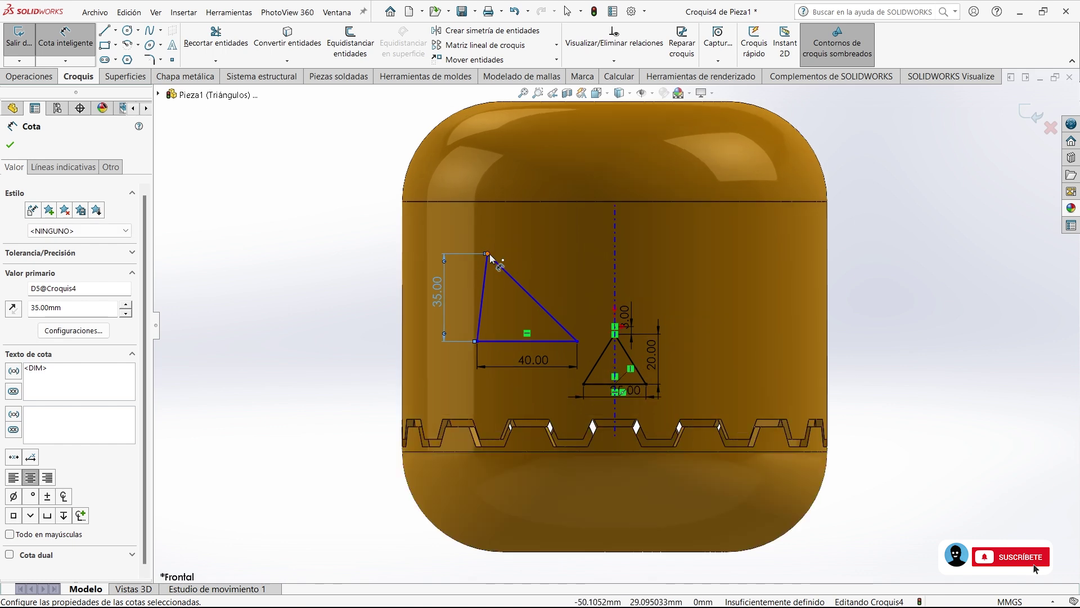
# Place the triangle's top vertex 50 mm and bottom-right vertex 15 mm from the centerline.
pyautogui.click(488, 255)
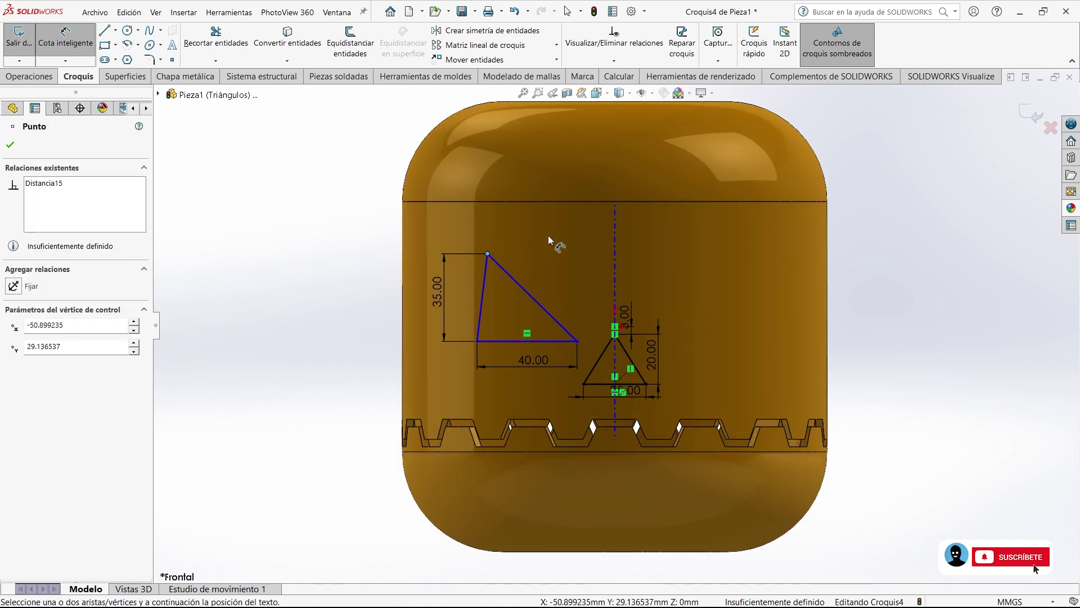
pyautogui.click(617, 238)
pyautogui.click(563, 184)
pyautogui.press('Return')
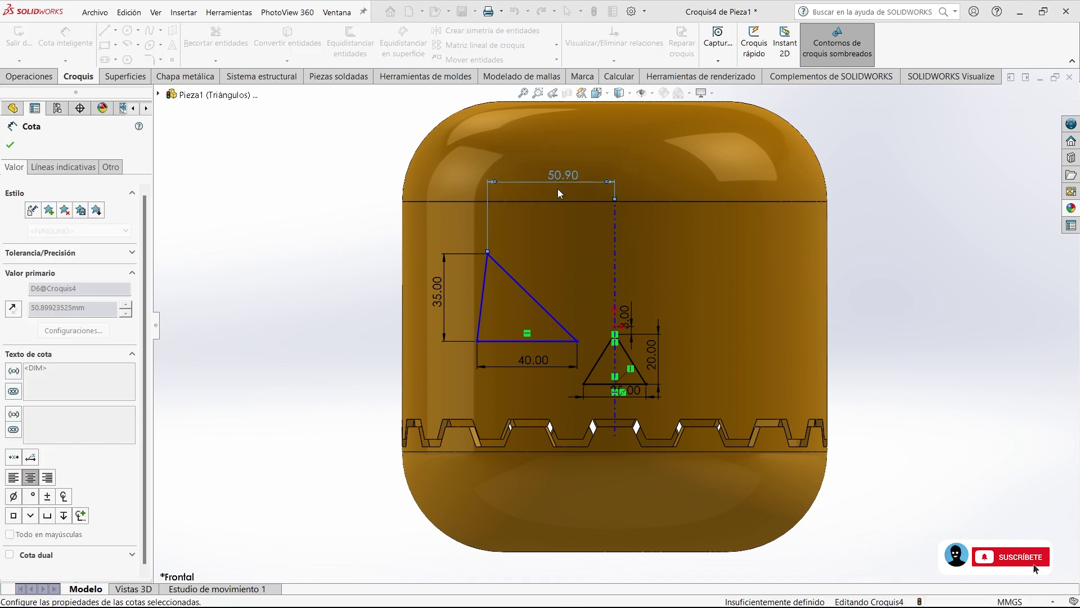
pyautogui.click(580, 341)
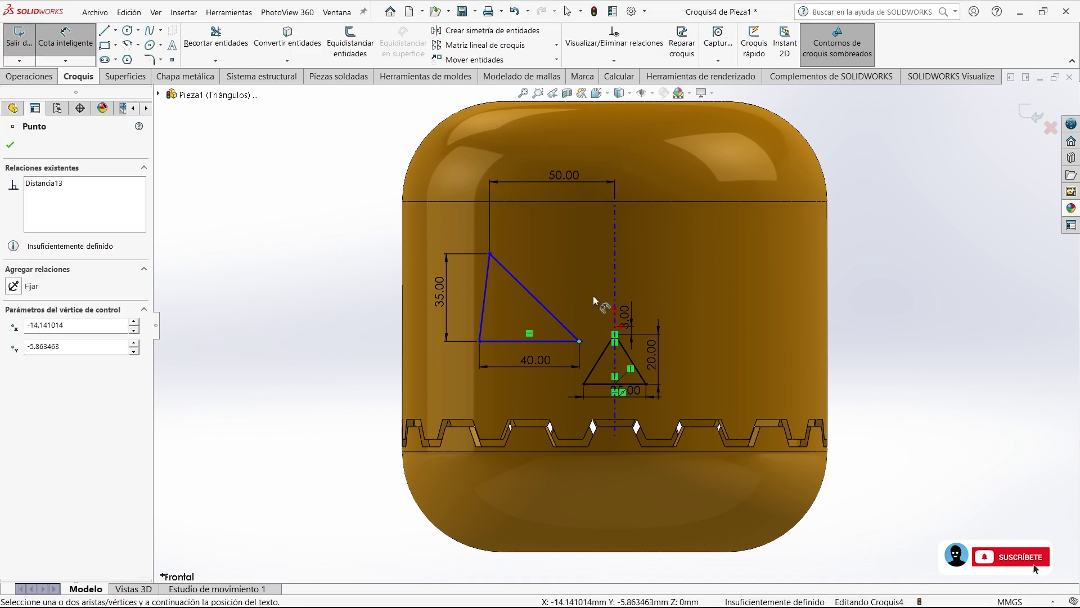
pyautogui.click(616, 234)
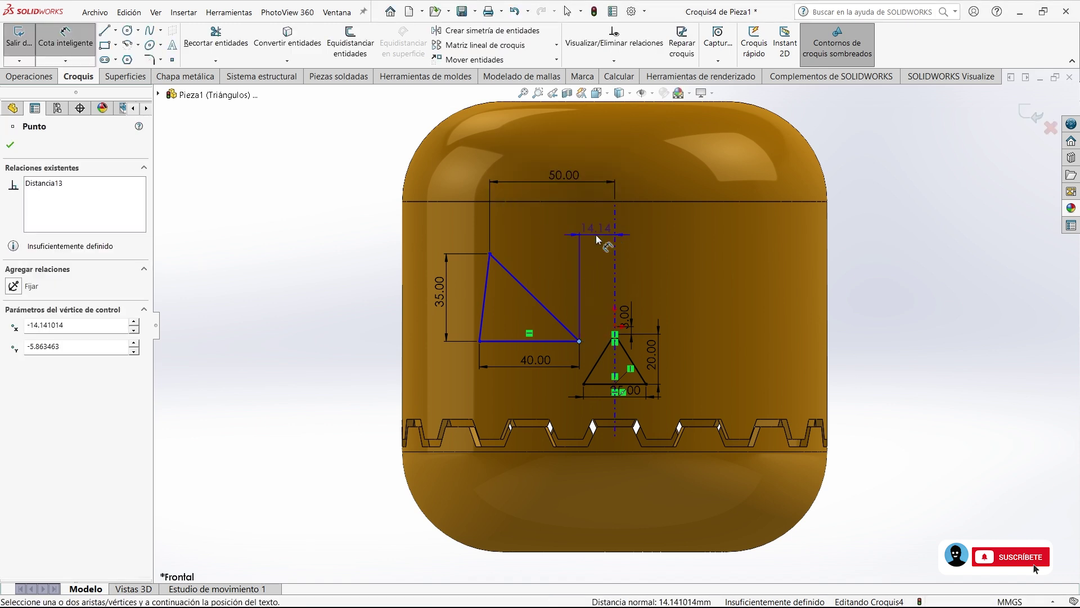
pyautogui.click(596, 231)
pyautogui.write('15')
pyautogui.press('Return')
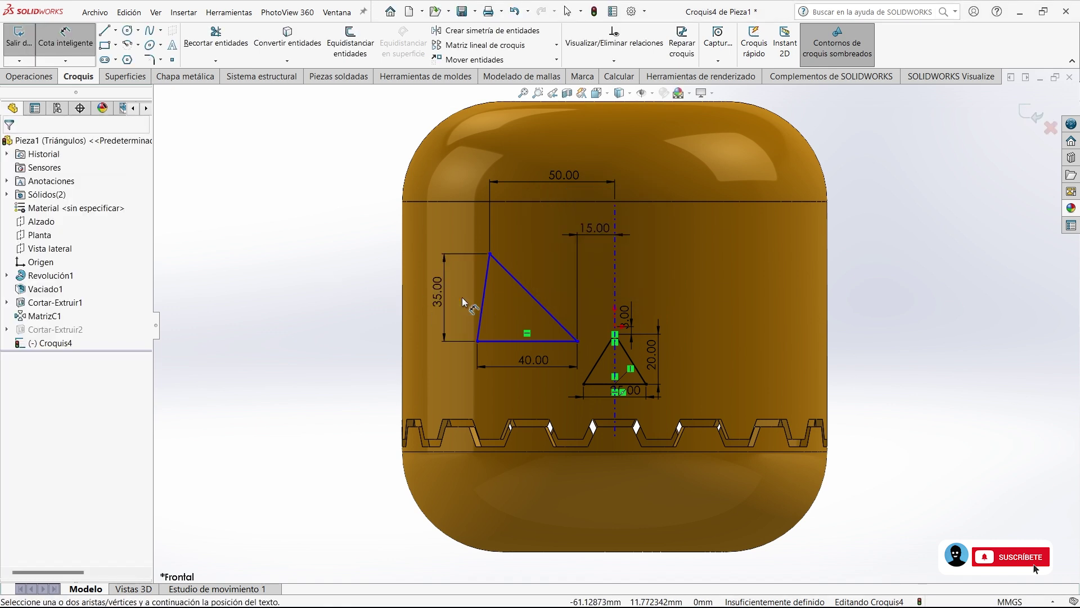
pyautogui.scroll(4, 531, 302)
# Raise the triangle's base and dimension it 5 mm vertically from the nose apex.
pyautogui.click(622, 385)
pyautogui.press('Escape')
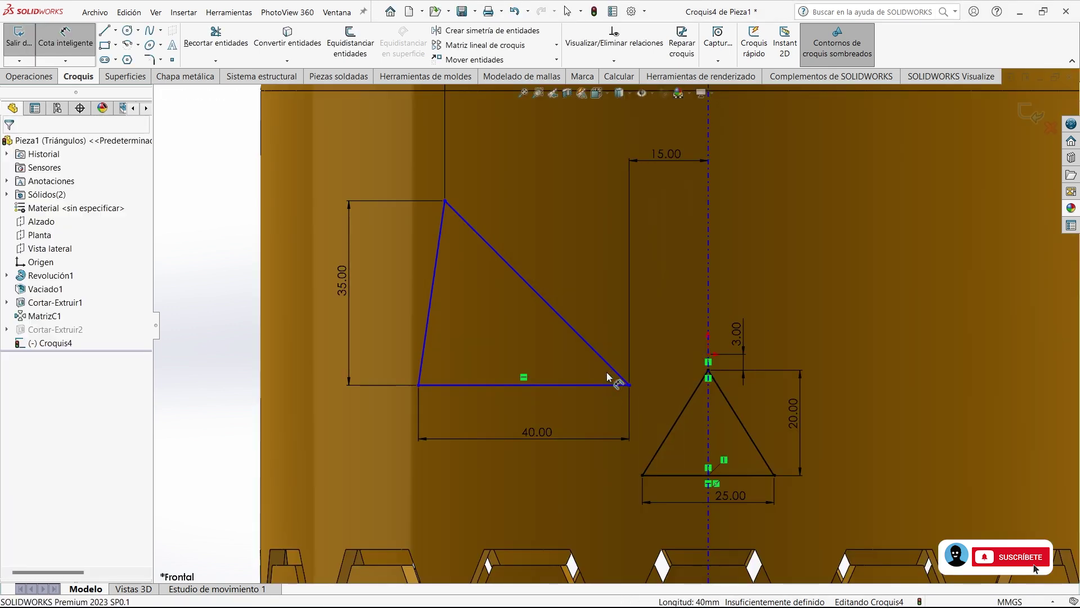
pyautogui.moveTo(576, 385); pyautogui.dragTo(576, 331)
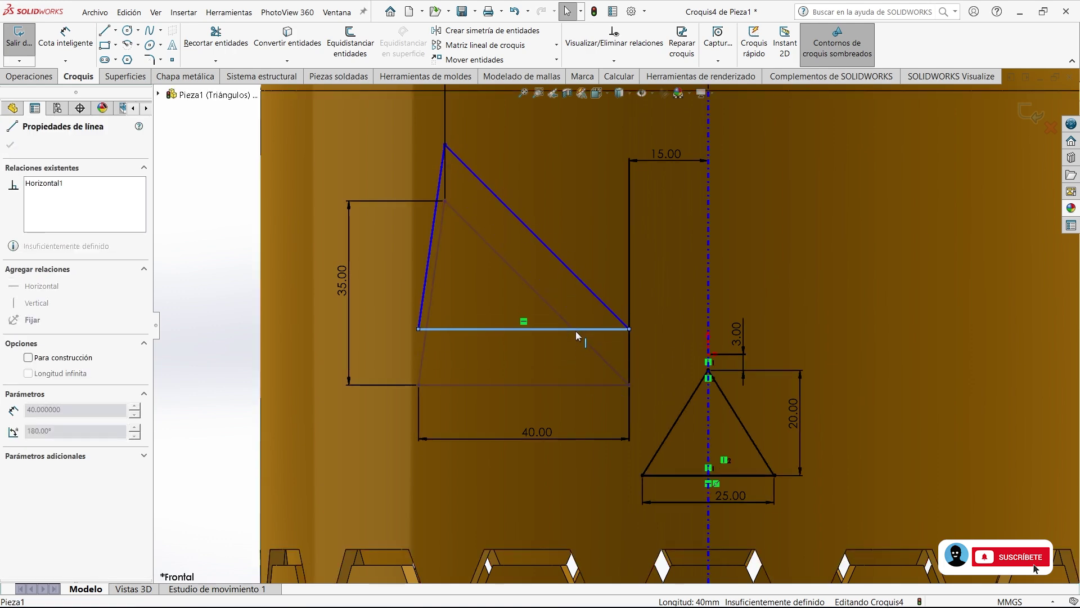
pyautogui.click(576, 330)
pyautogui.click(711, 354)
pyautogui.click(625, 271)
pyautogui.write('5')
pyautogui.press('Return')
pyautogui.scroll(-3, 543, 349)
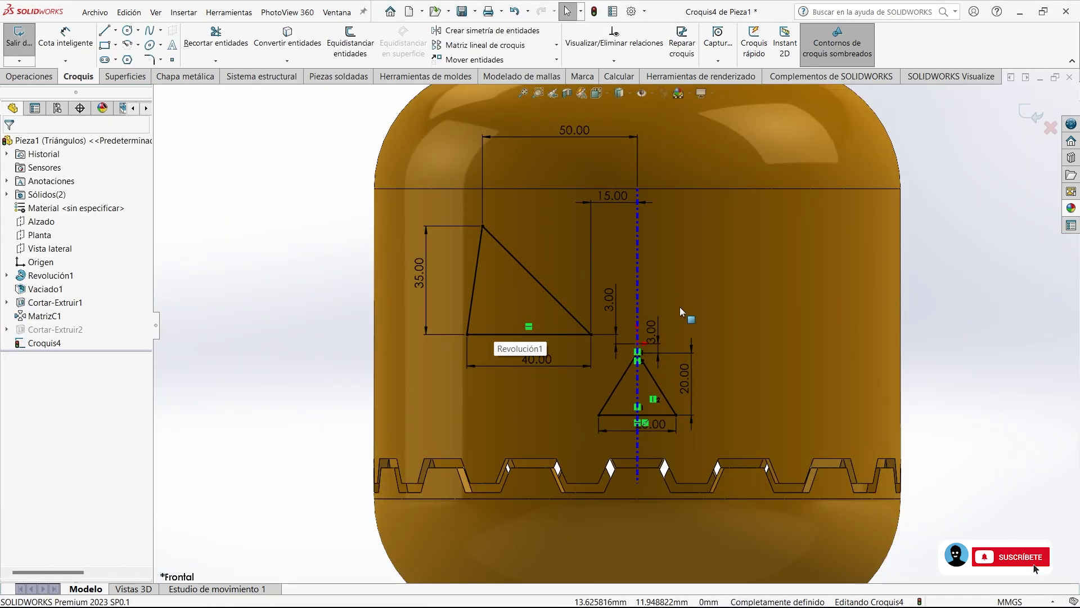
pyautogui.click(115, 30)
pyautogui.click(147, 59)
pyautogui.scroll(-3, 619, 361)
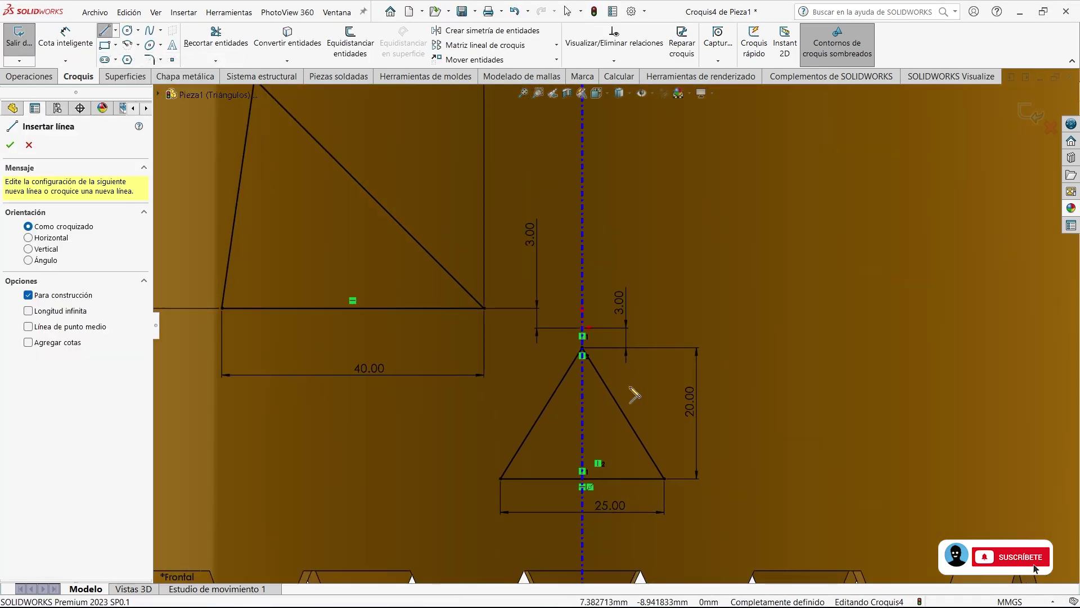
# Draw a vertical construction line from the nose apex down to the nose base.
pyautogui.scroll(-2, 573, 338)
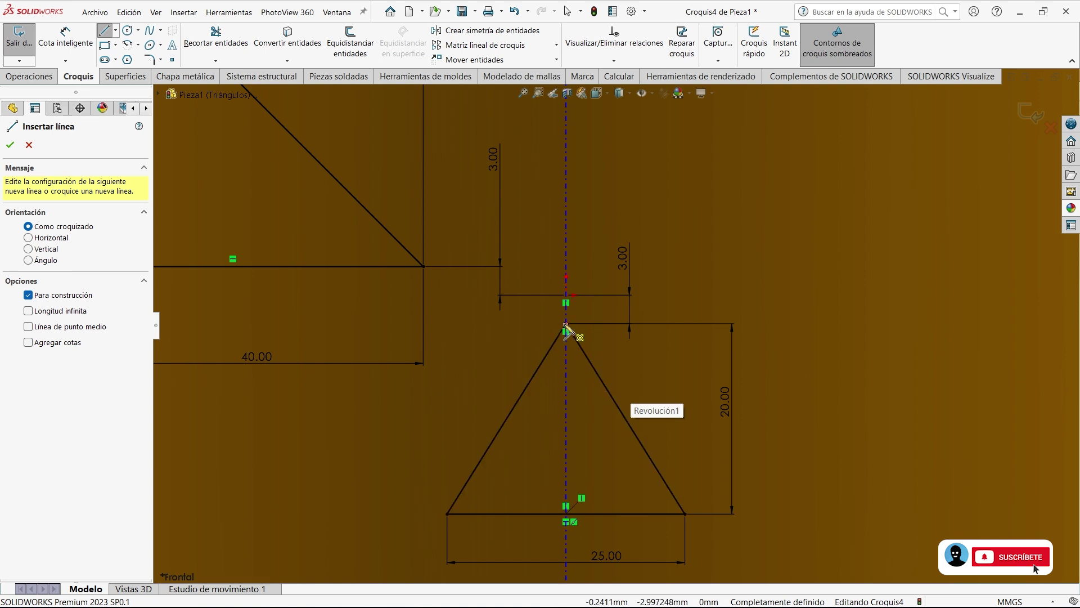
pyautogui.click(566, 329)
pyautogui.click(566, 513)
pyautogui.press('Escape')
pyautogui.scroll(3, 559, 392)
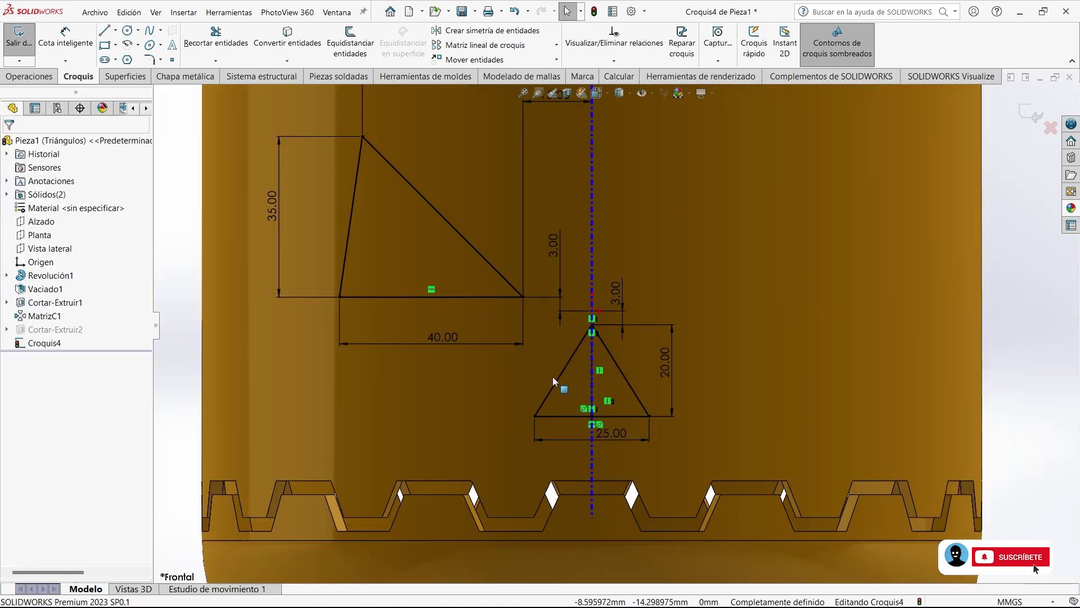
pyautogui.scroll(2, 558, 392)
# Mirror the left triangle's three lines across the centerline to form the right eye.
pyautogui.click(457, 31)
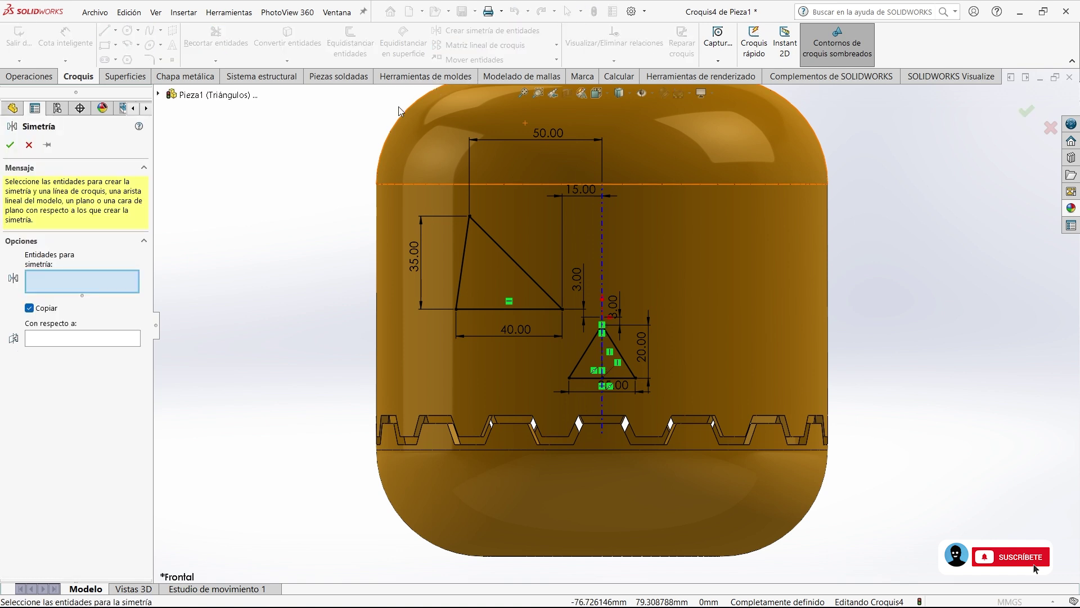
pyautogui.moveTo(285, 153); pyautogui.dragTo(568, 383)
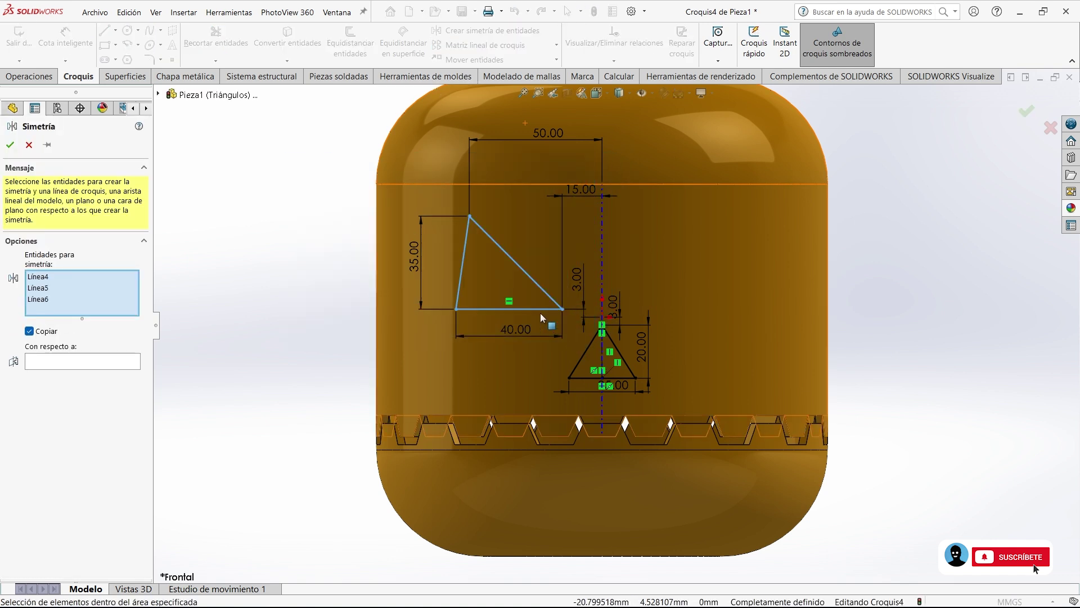
pyautogui.rightClick(585, 332)
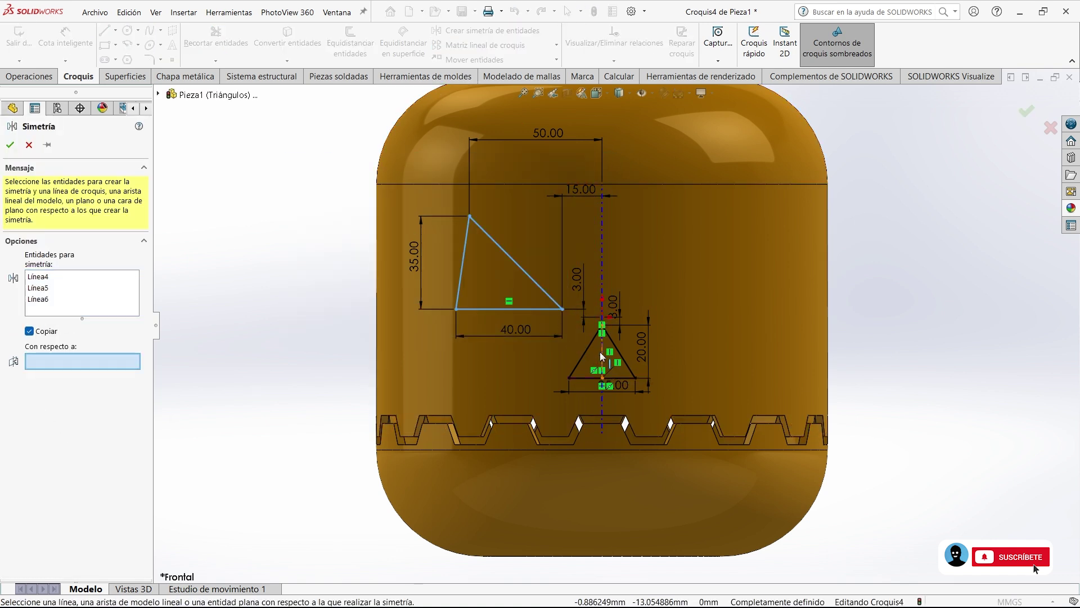
pyautogui.click(601, 352)
pyautogui.rightClick(601, 353)
pyautogui.moveTo(734, 256); pyautogui.dragTo(687, 364, button='middle')
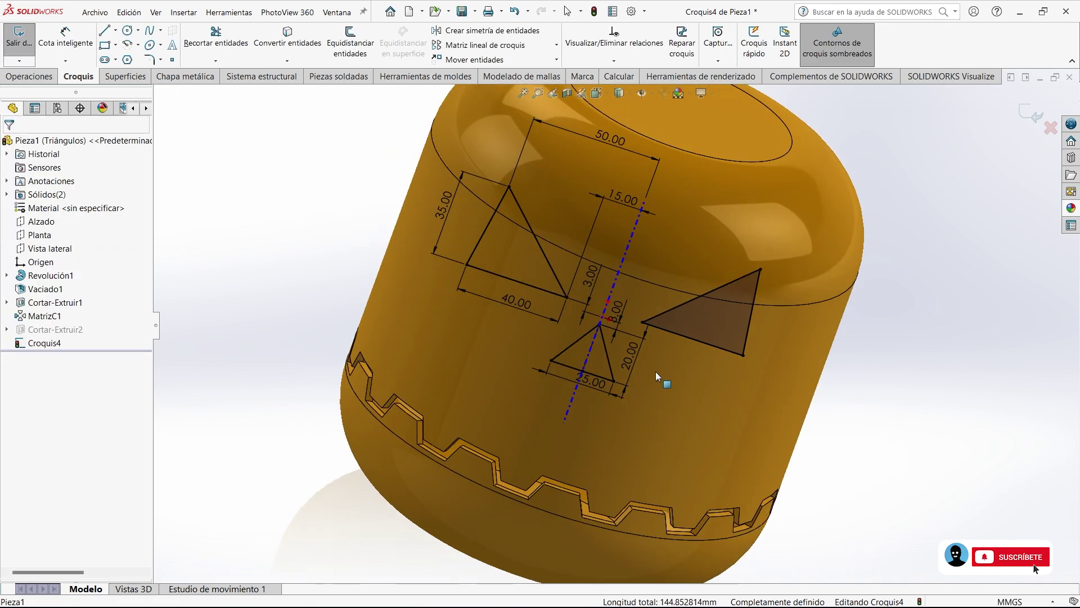
pyautogui.click(29, 76)
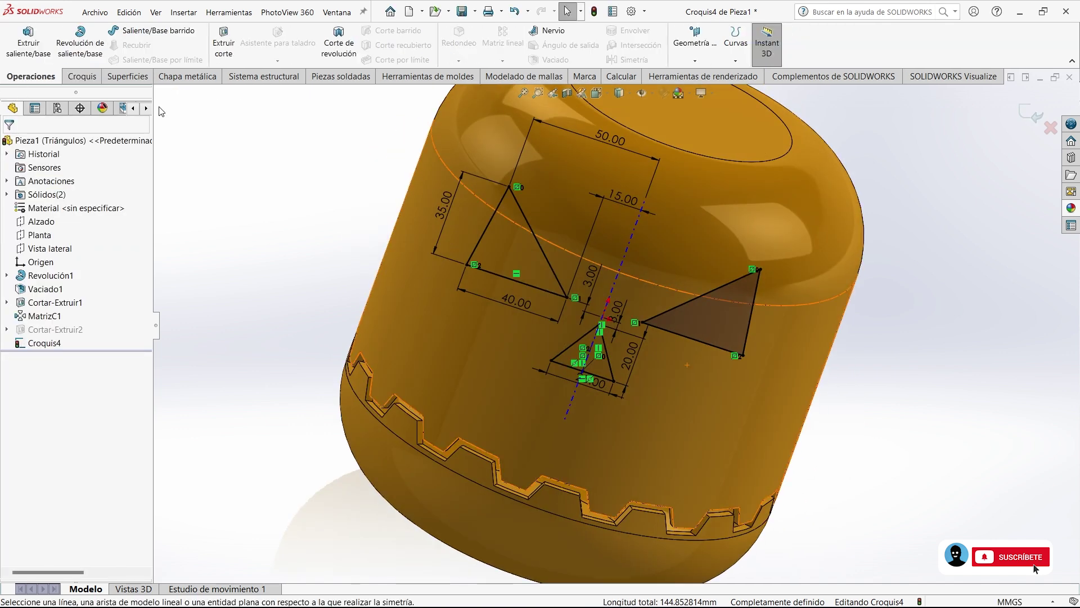
# Extrude-cut the face sketch Through All, reversed into the pumpkin.
pyautogui.click(224, 44)
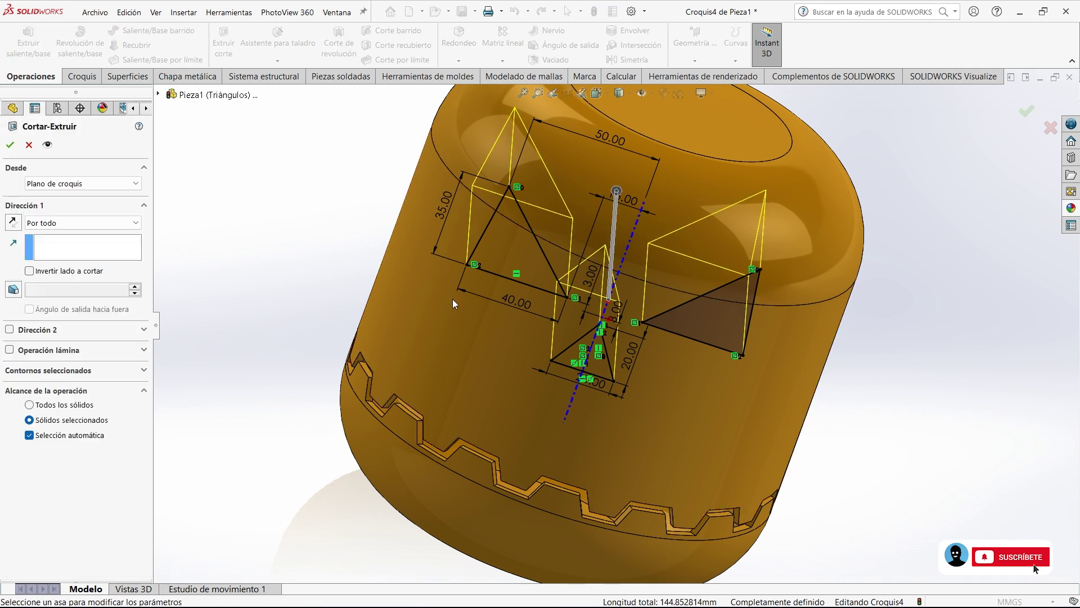
pyautogui.moveTo(382, 290); pyautogui.dragTo(637, 341, button='middle')
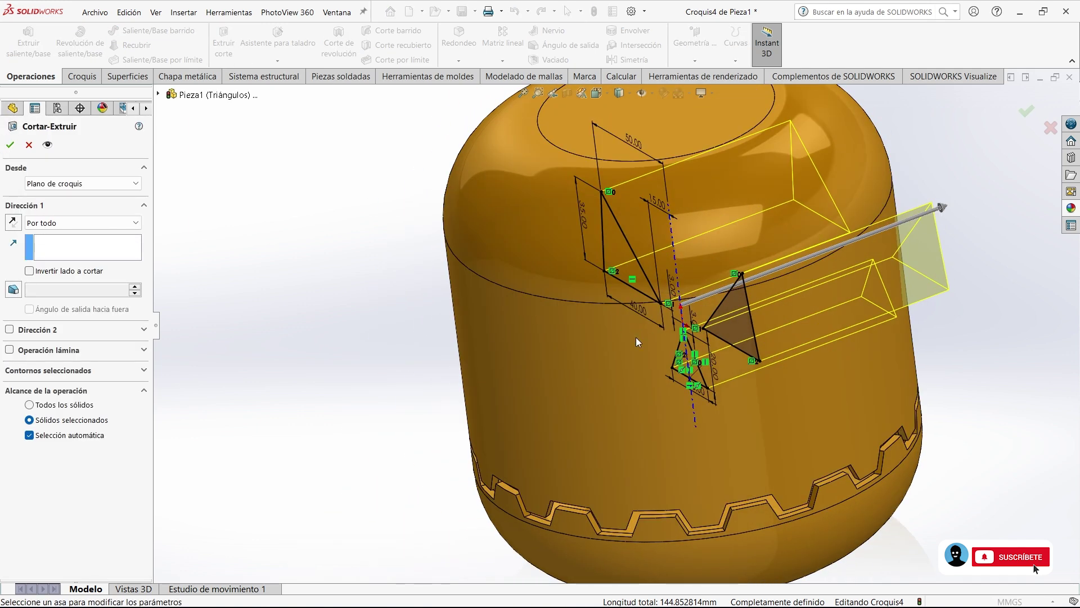
pyautogui.click(12, 222)
pyautogui.moveTo(490, 349)
pyautogui.mouseDown(button='middle')
pyautogui.moveTo(498, 320)
pyautogui.moveTo(451, 343)
pyautogui.mouseUp(button='middle')
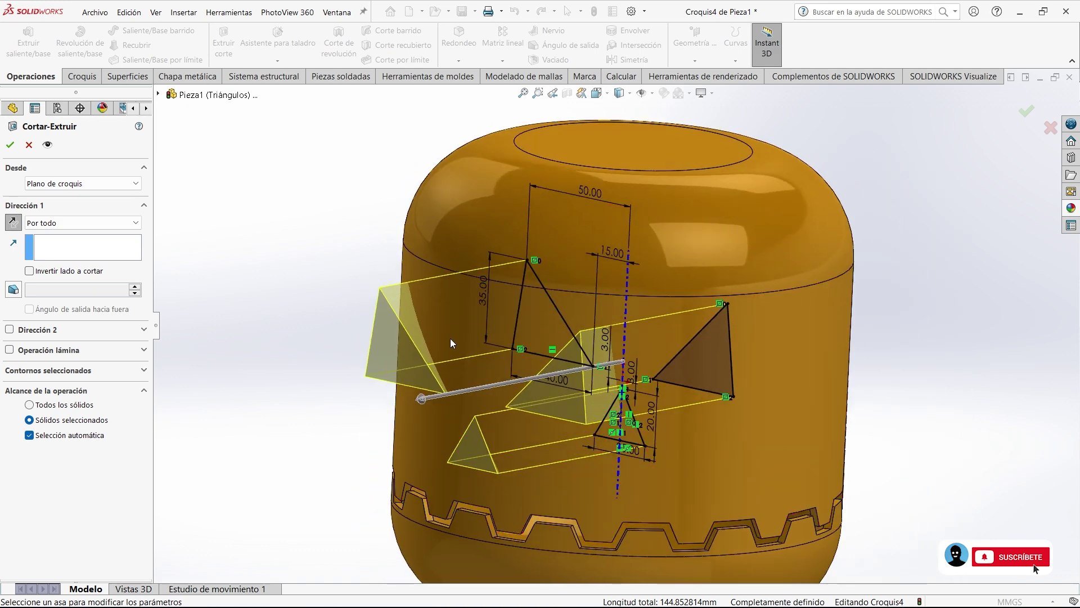
pyautogui.click(10, 145)
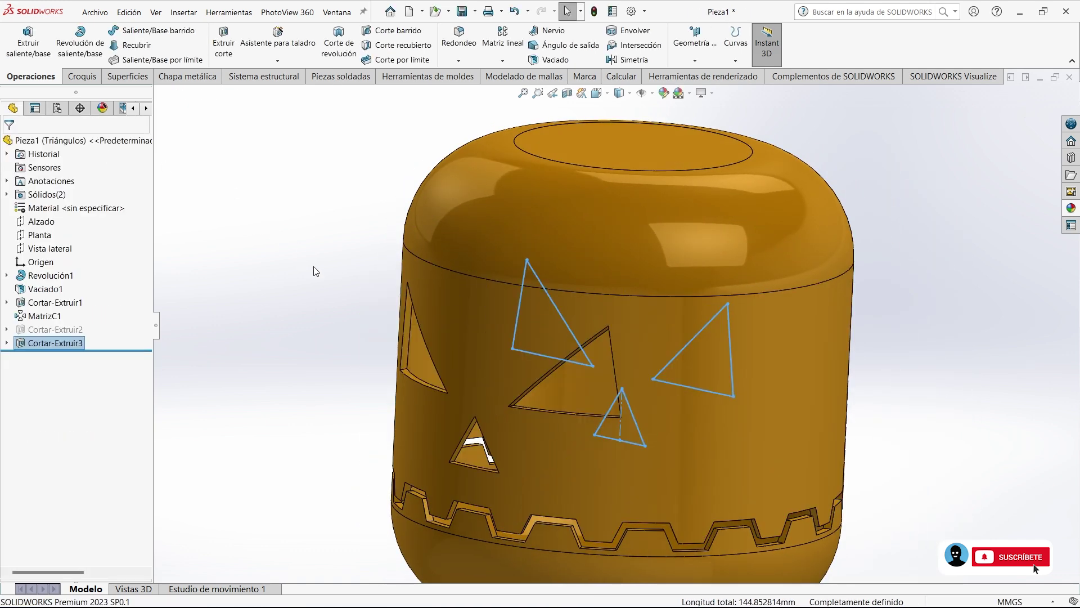
# Inspect the cut lamp from top, right, isometric and dimetric views.
pyautogui.moveTo(315, 269); pyautogui.dragTo(379, 265, button='middle')
pyautogui.hotkey('ctrl', '5')
pyautogui.hotkey('ctrl', '4')
pyautogui.hotkey('ctrl', '7')
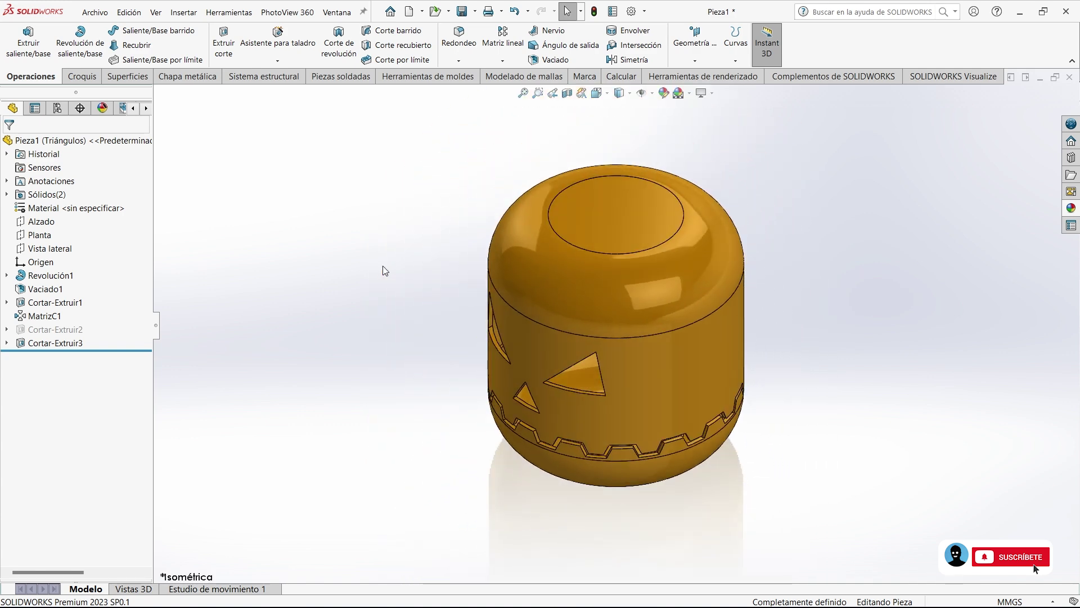
pyautogui.hotkey('ctrl', '8')
pyautogui.click(57, 108)
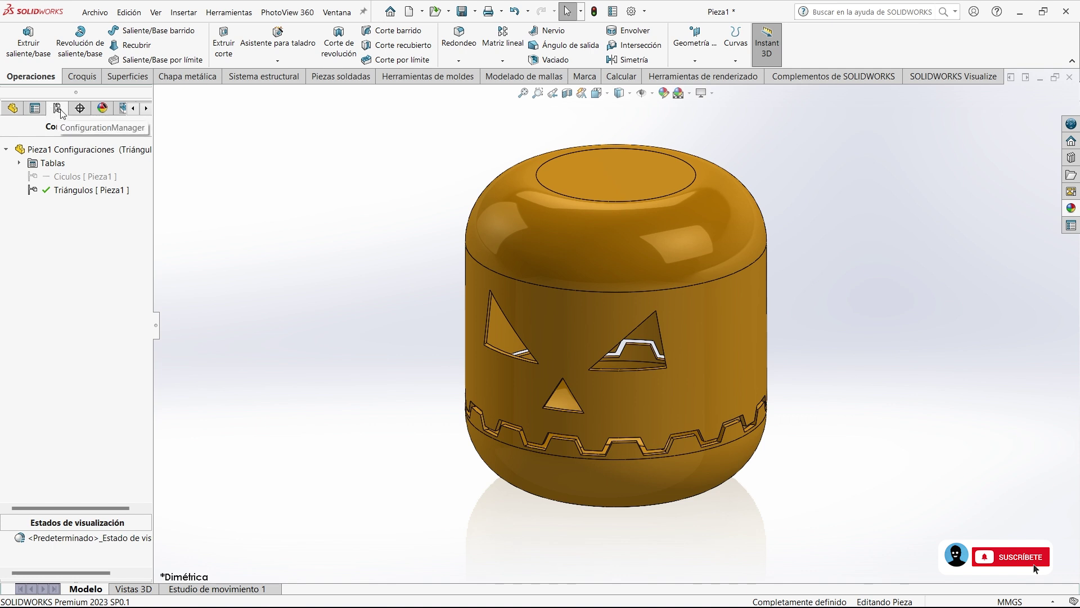
# Toggle between the Triángulos and Ciculos configurations, ending with Ciculos active.
pyautogui.click(68, 190)
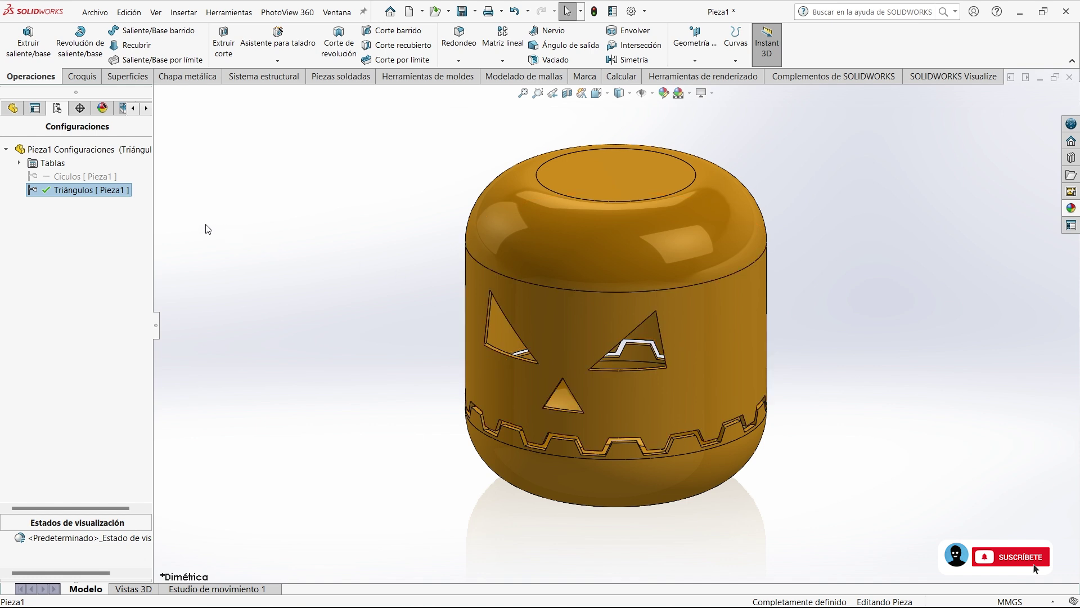
pyautogui.doubleClick(73, 177)
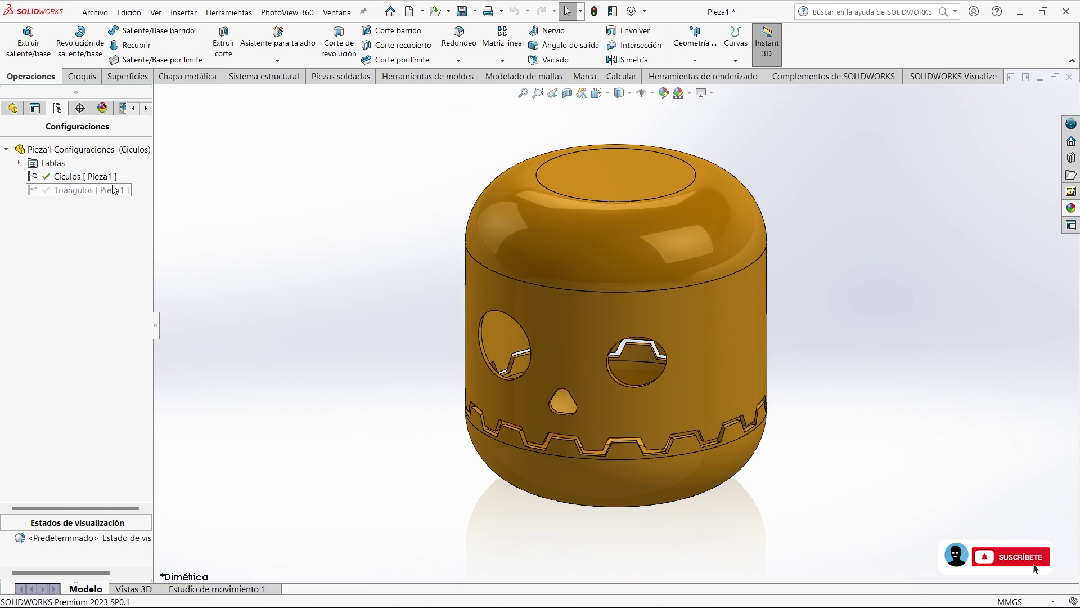
pyautogui.click(84, 191)
pyautogui.doubleClick(70, 192)
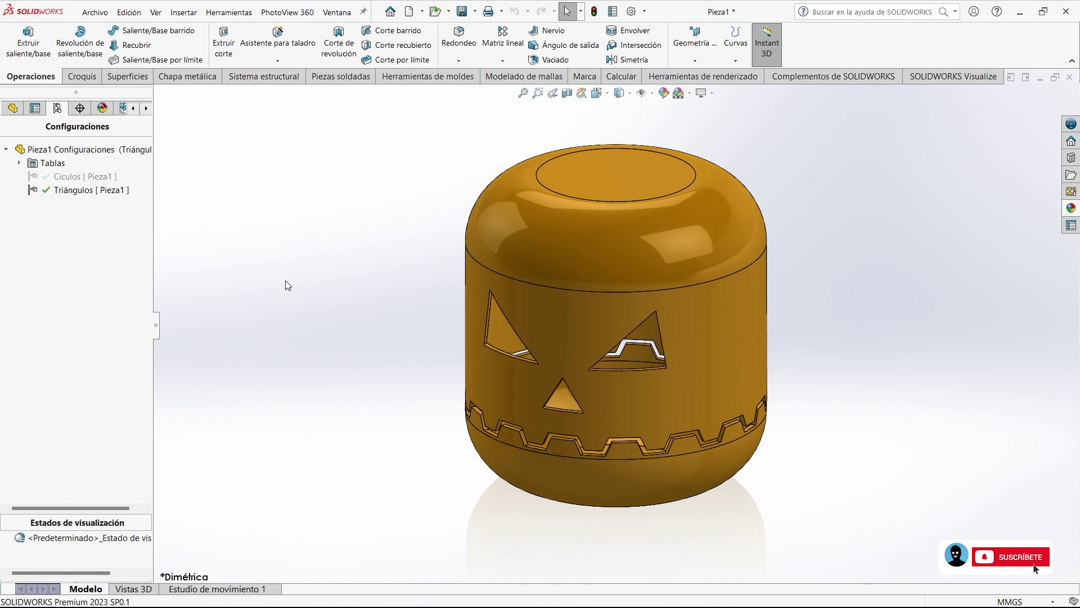
pyautogui.doubleClick(70, 178)
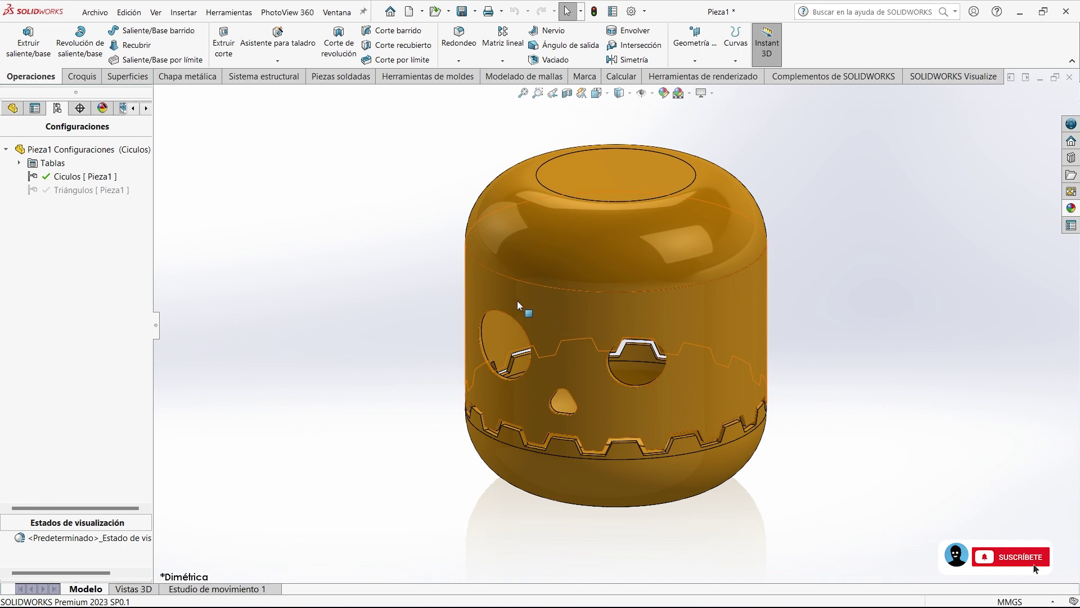
# Show the lamp in front view and apply a section view through its middle.
pyautogui.moveTo(542, 330)
pyautogui.mouseDown(button='middle')
pyautogui.moveTo(466, 234)
pyautogui.moveTo(555, 270)
pyautogui.moveTo(557, 315)
pyautogui.mouseUp(button='middle')
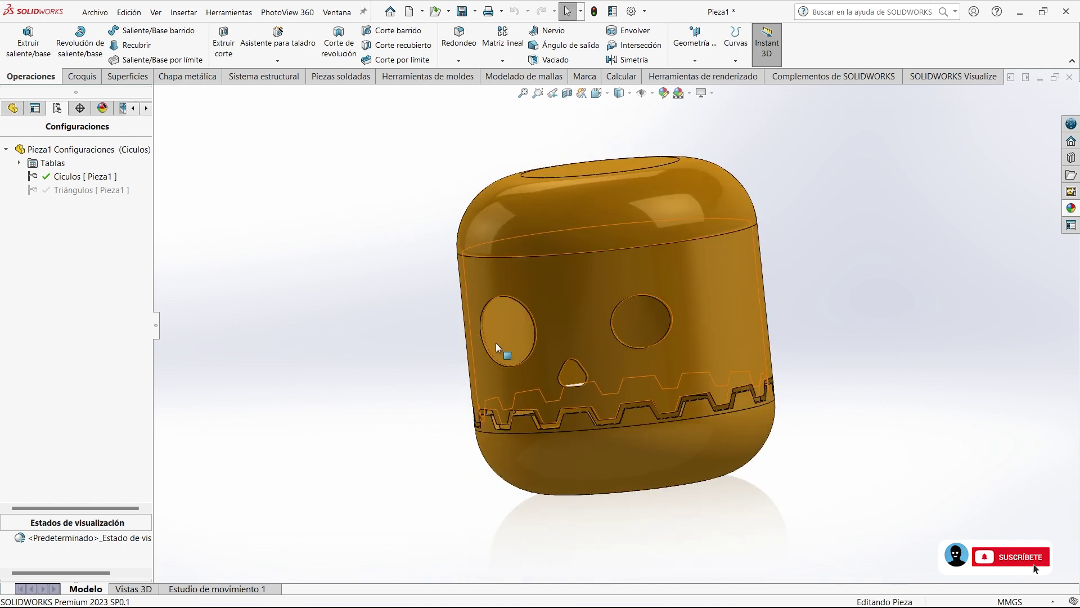
pyautogui.hotkey('ctrl', '1')
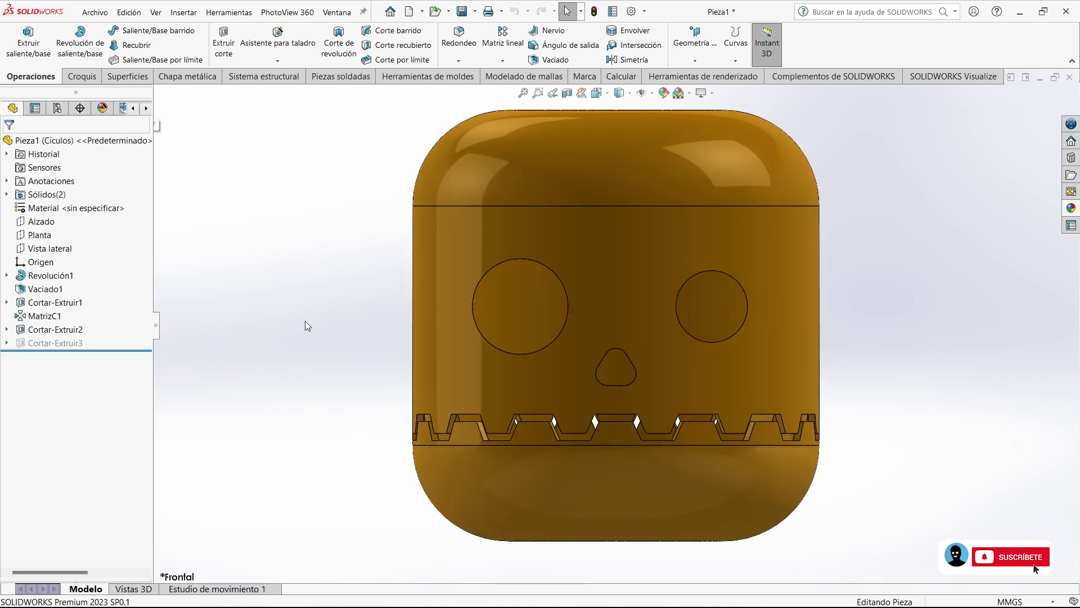
pyautogui.click(567, 93)
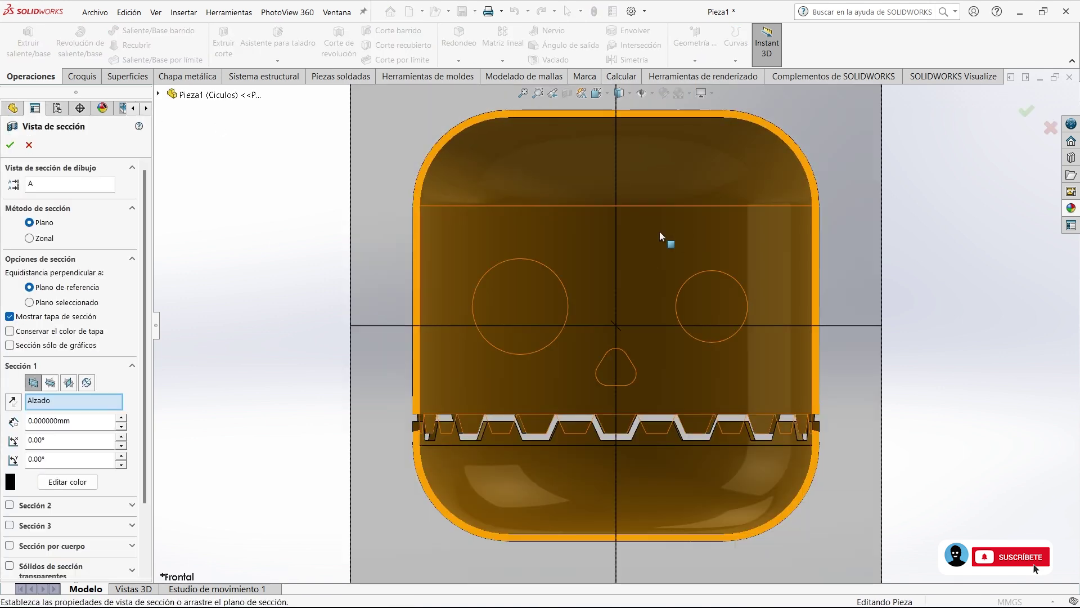
pyautogui.click(10, 145)
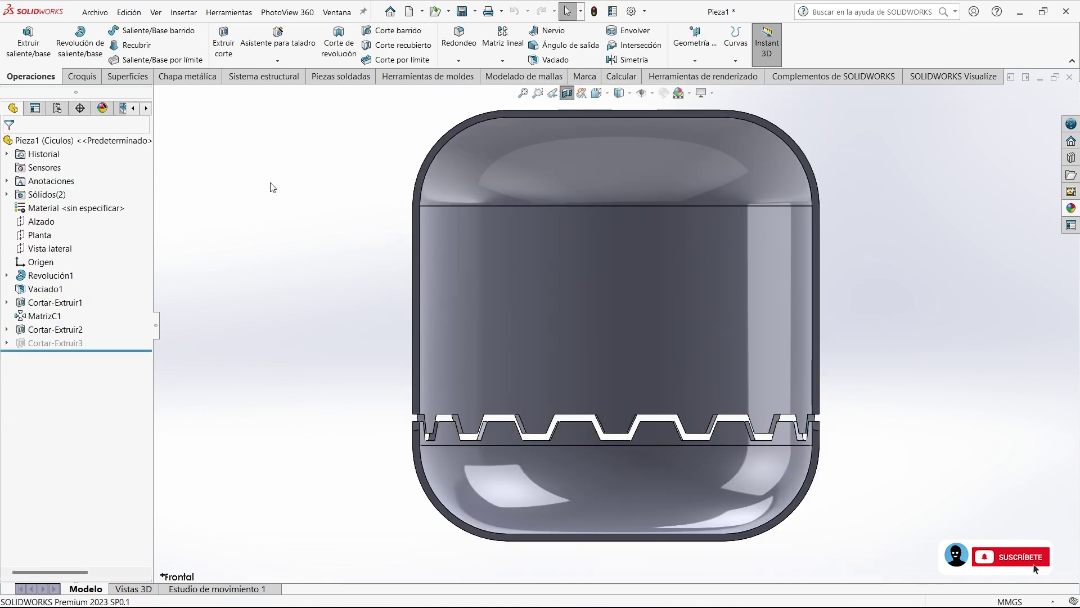
pyautogui.click(41, 221)
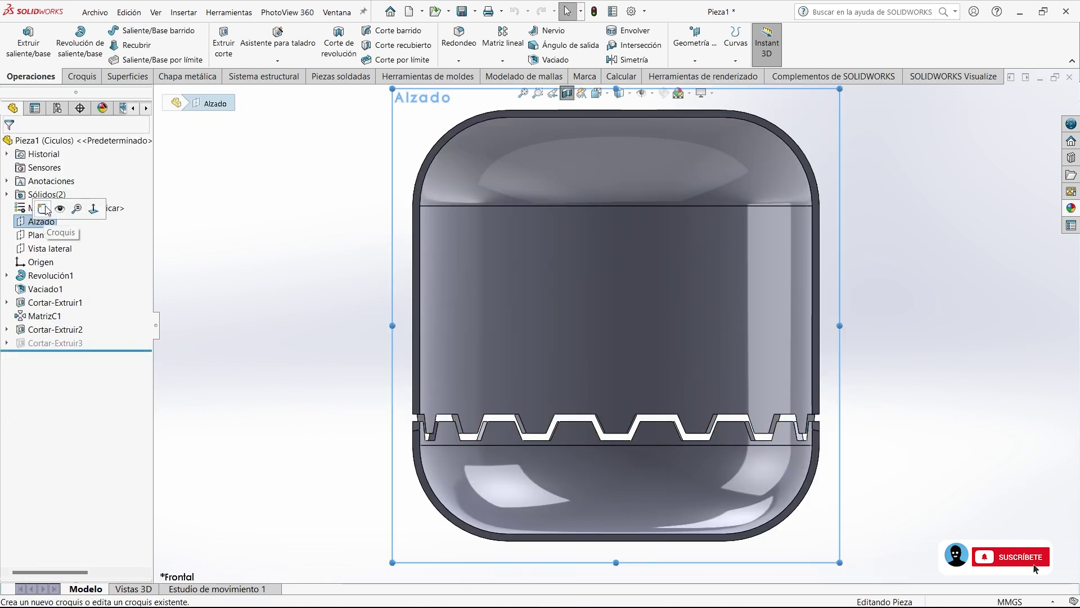
# On the Alzado plane, sketch a vertical centre line and closed rectangular half-profile.
pyautogui.click(45, 212)
pyautogui.click(116, 30)
pyautogui.click(138, 75)
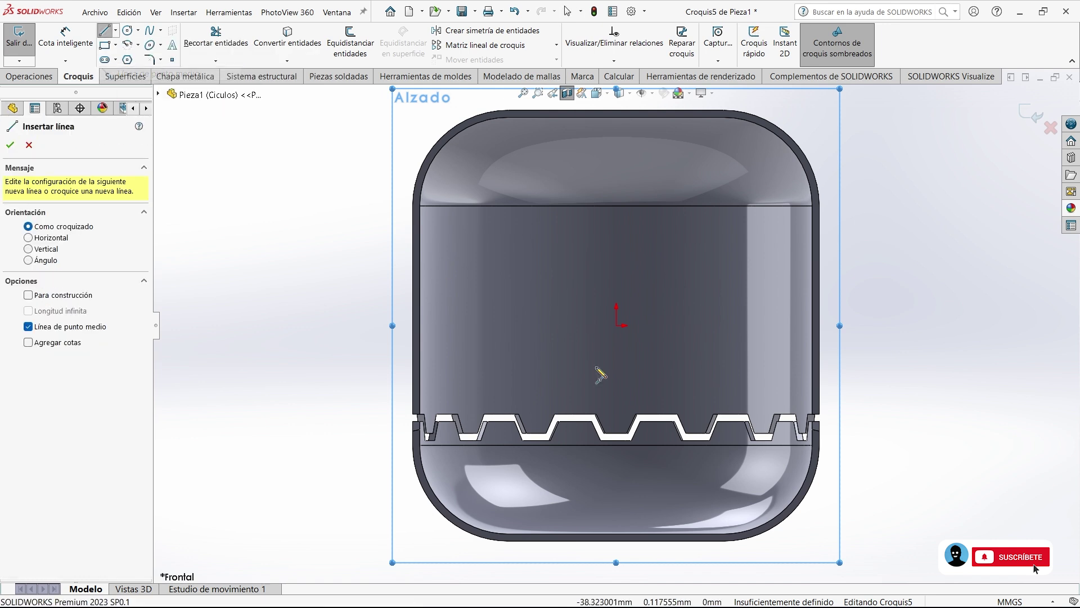
pyautogui.click(616, 326)
pyautogui.click(616, 126)
pyautogui.click(422, 127)
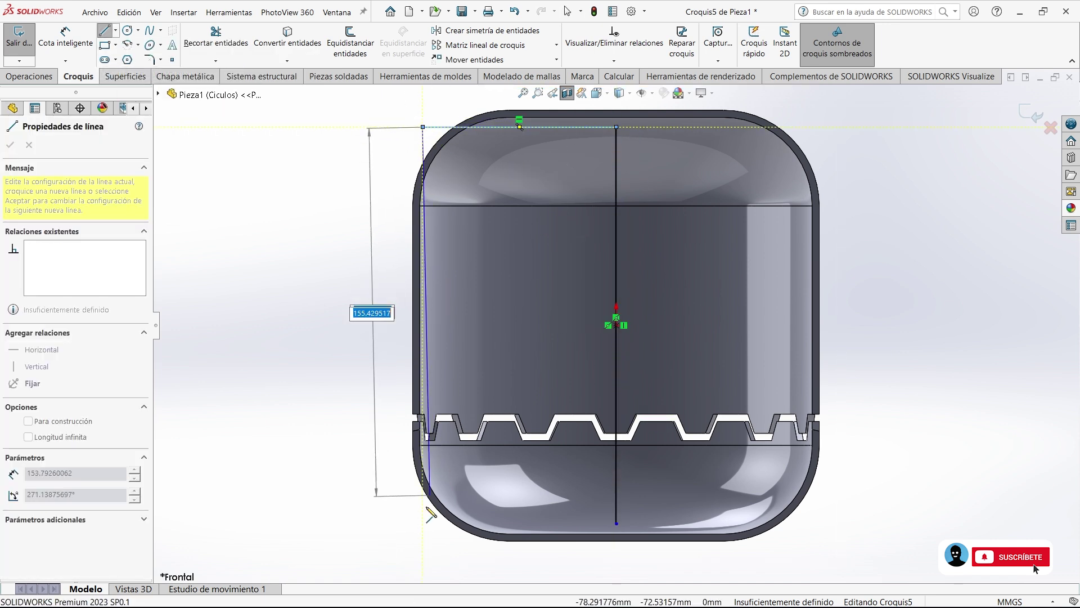
pyautogui.click(423, 523)
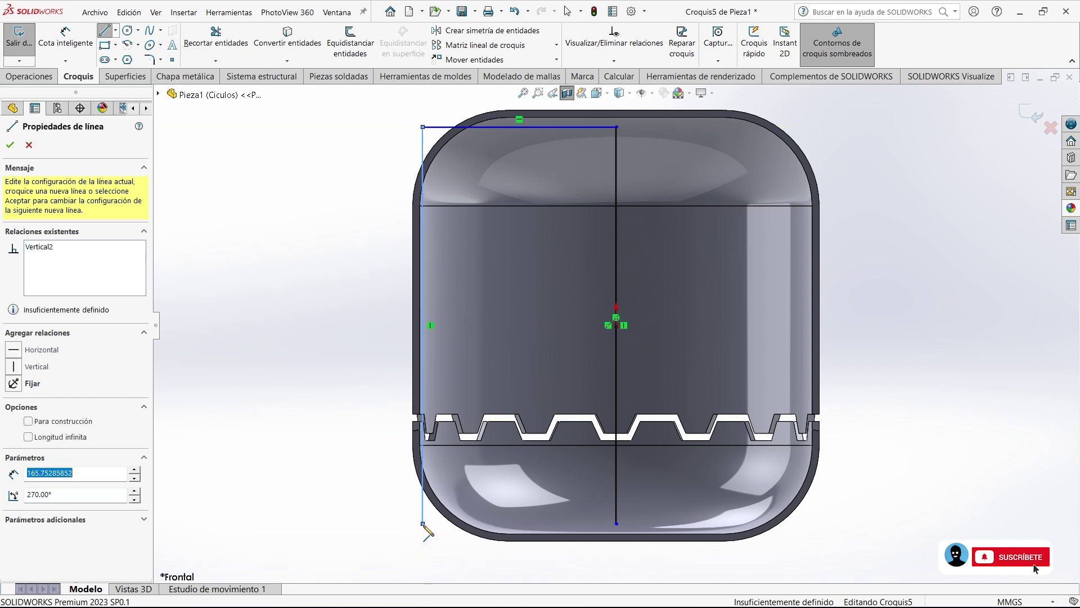
pyautogui.click(616, 523)
pyautogui.rightClick(329, 434)
pyautogui.click(329, 434)
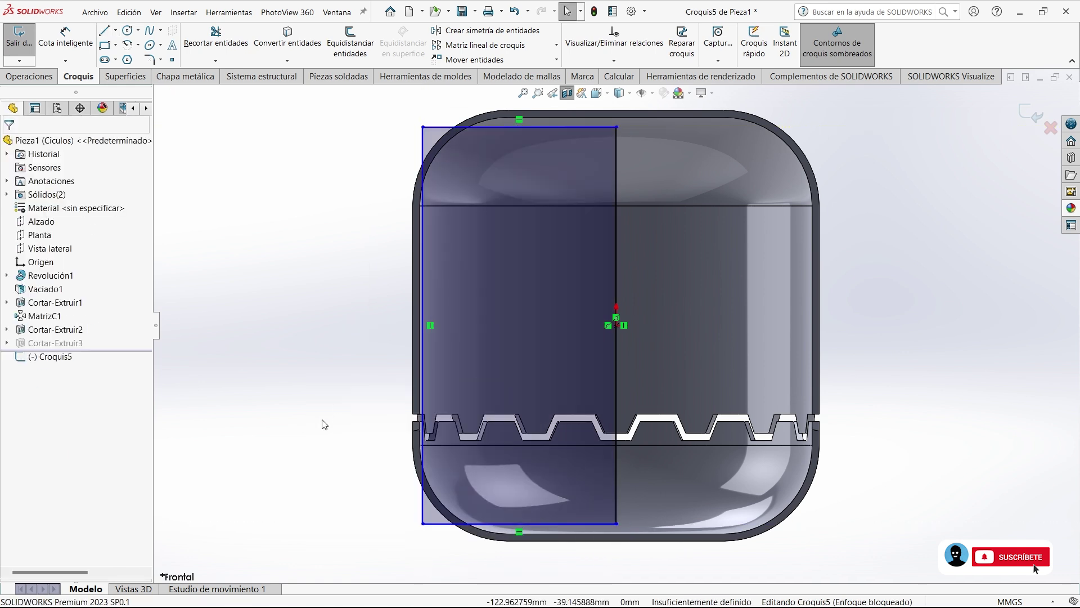
# Dimension the profile's top edge 2 mm below the shell's top edge.
pyautogui.click(65, 40)
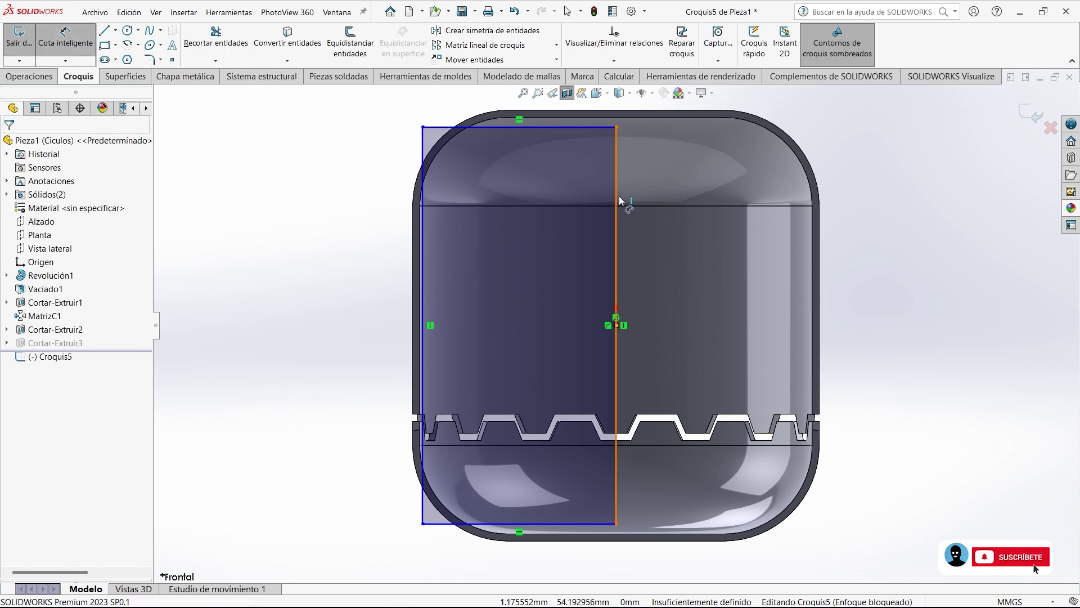
pyautogui.scroll(3, 617, 200)
pyautogui.scroll(-5, 622, 225)
pyautogui.scroll(-3, 627, 245)
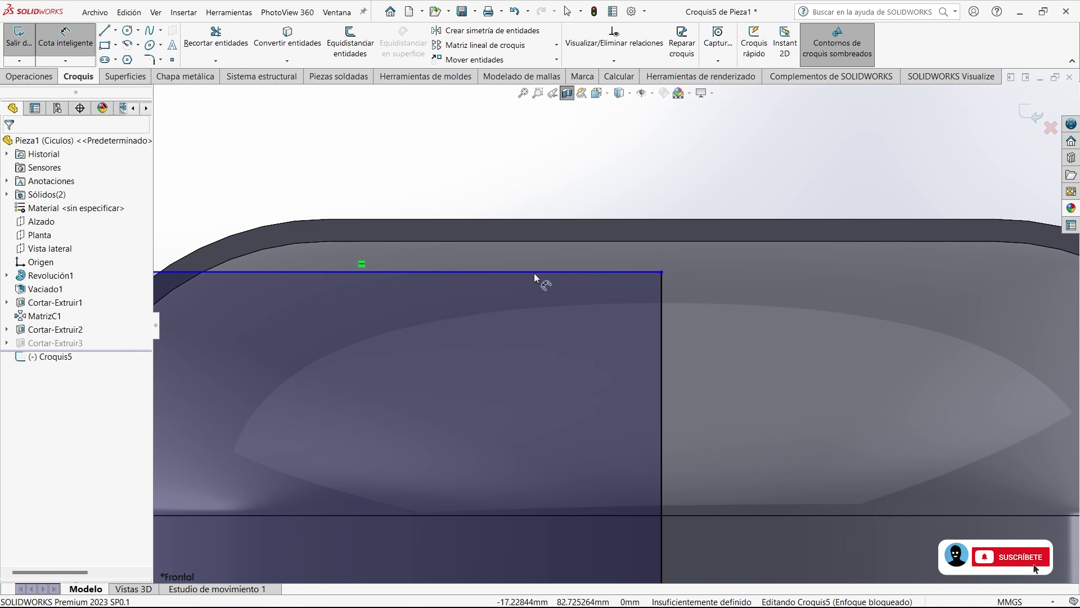
pyautogui.click(535, 272)
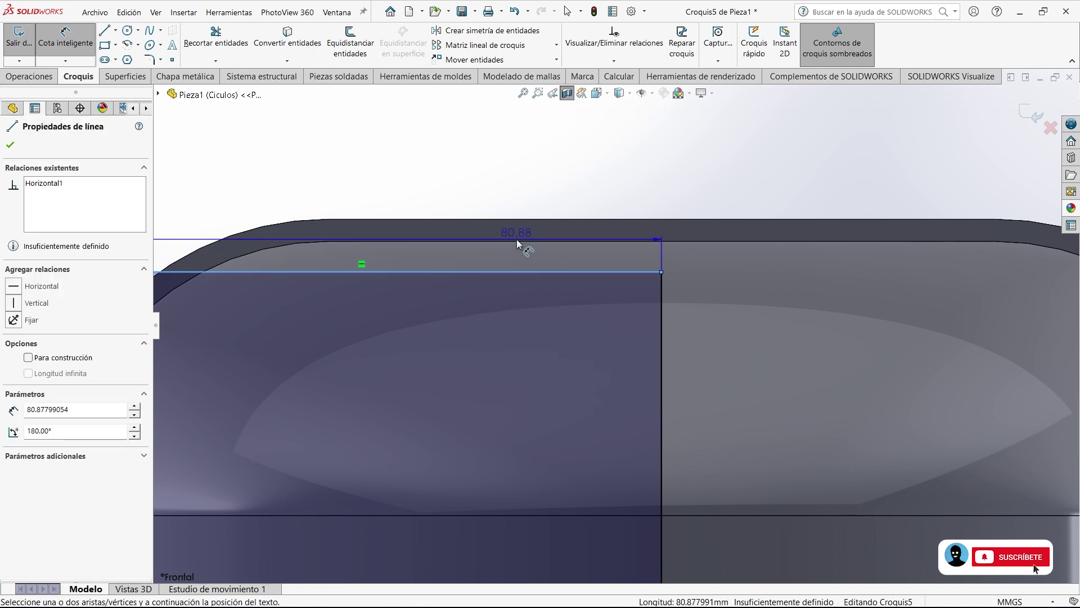
pyautogui.click(517, 242)
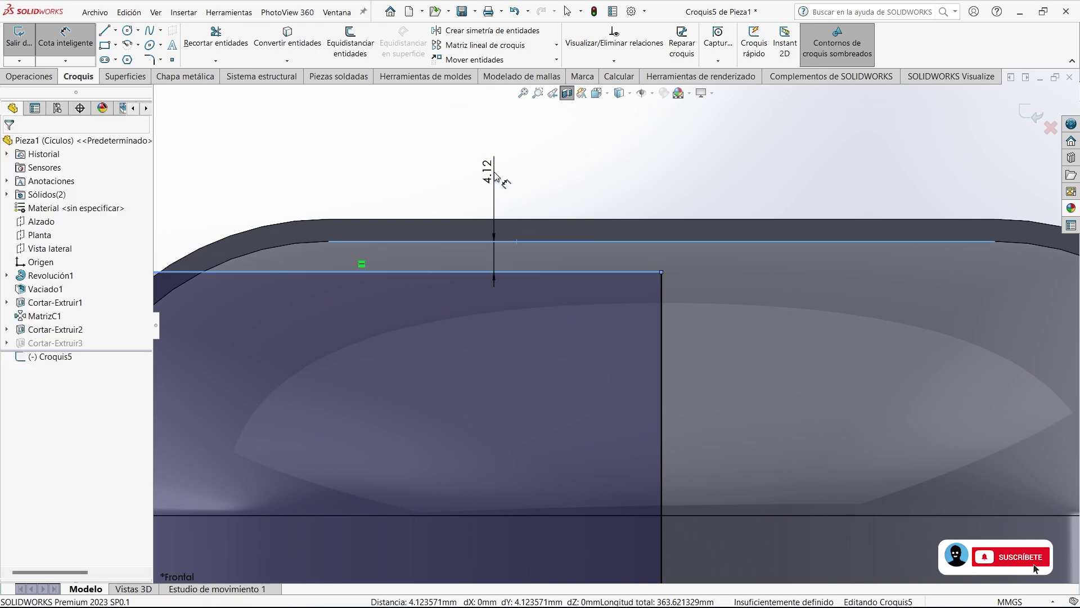
pyautogui.click(495, 176)
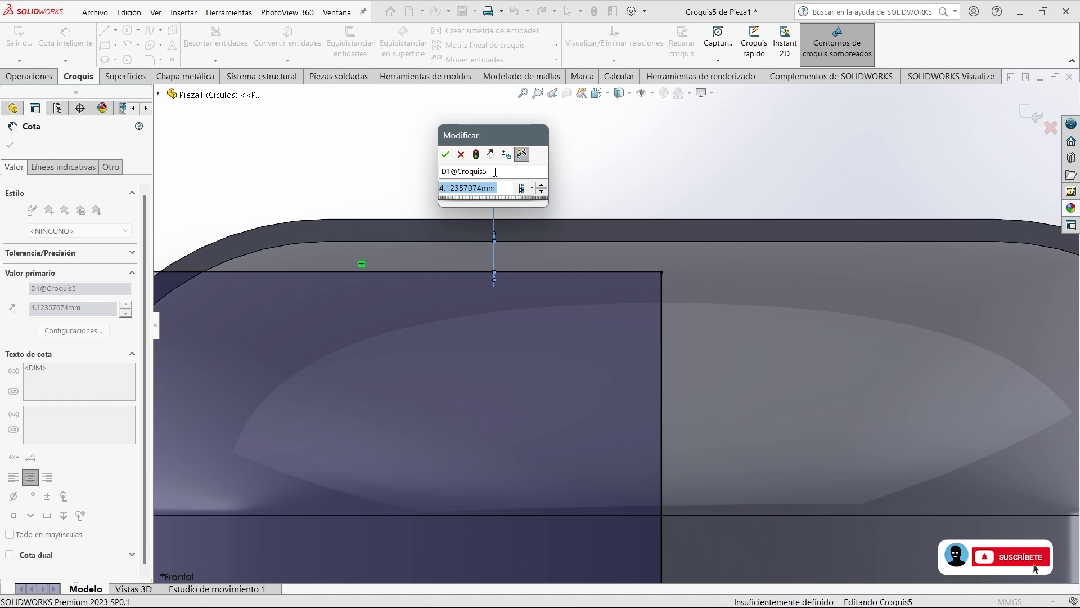
pyautogui.write('2')
pyautogui.press('Return')
# Dimension the profile's bottom edge to an 80 mm width.
pyautogui.scroll(3, 484, 192)
pyautogui.scroll(3, 498, 197)
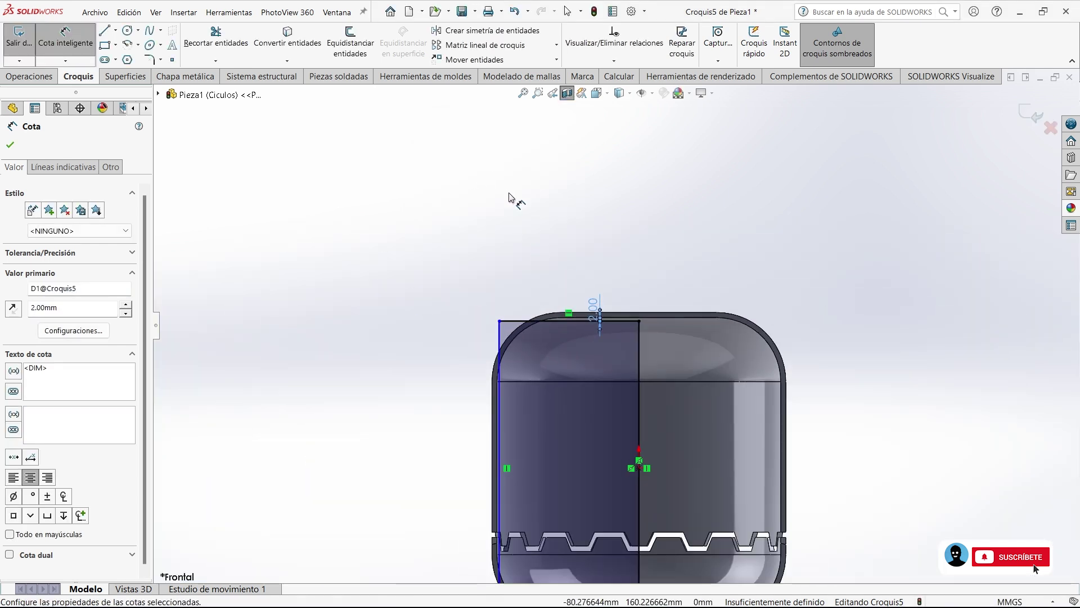
pyautogui.scroll(2, 498, 194)
pyautogui.scroll(-5, 563, 451)
pyautogui.click(591, 463)
pyautogui.click(562, 503)
pyautogui.write('80')
pyautogui.press('Return')
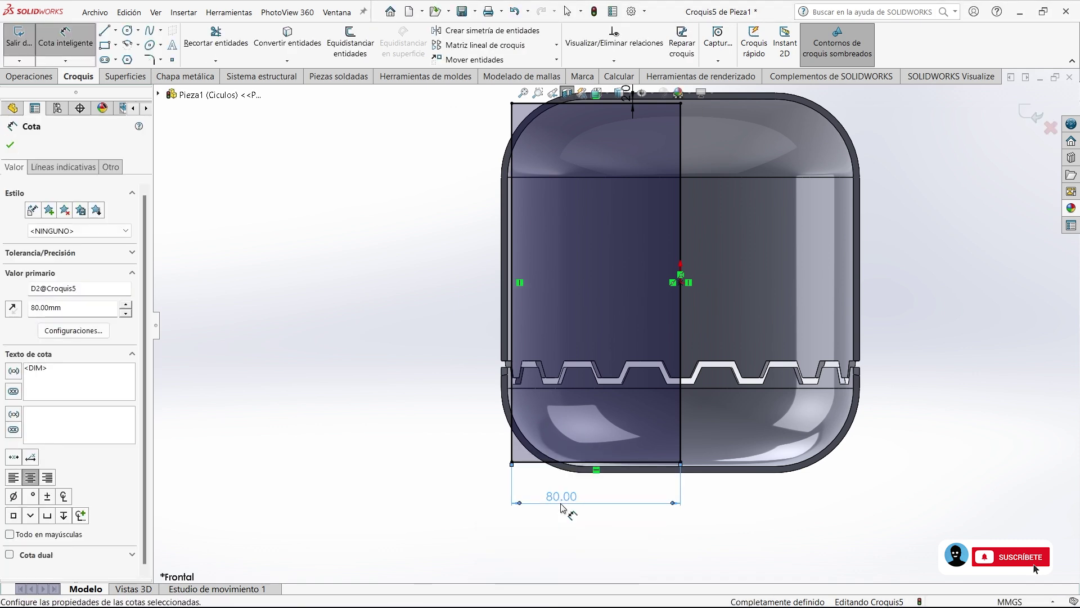
# Round both left corners of the profile with R35 sketch fillets.
pyautogui.click(150, 59)
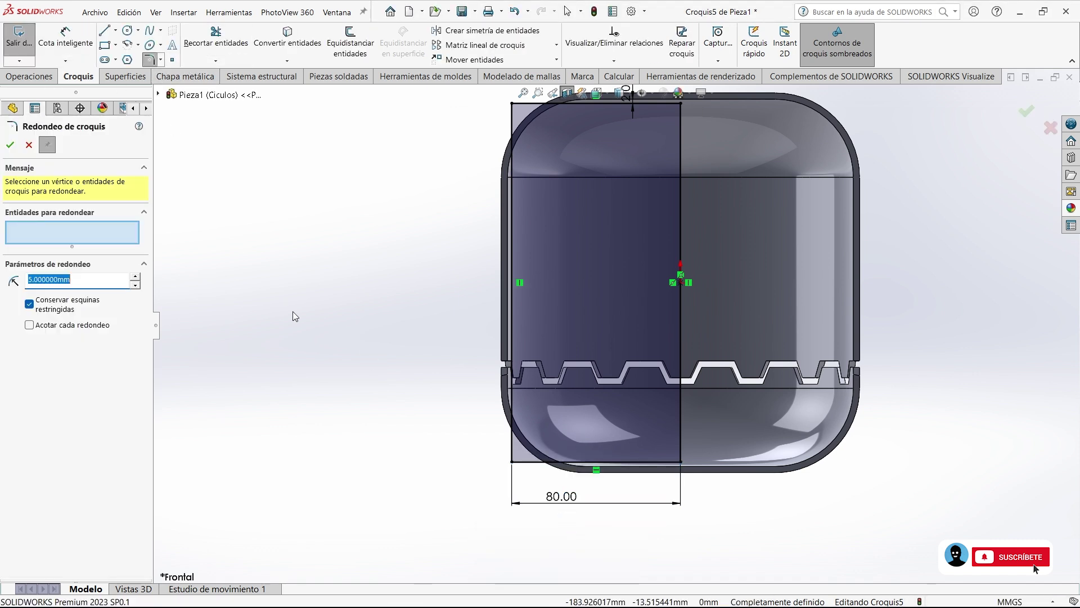
pyautogui.scroll(-2, 486, 506)
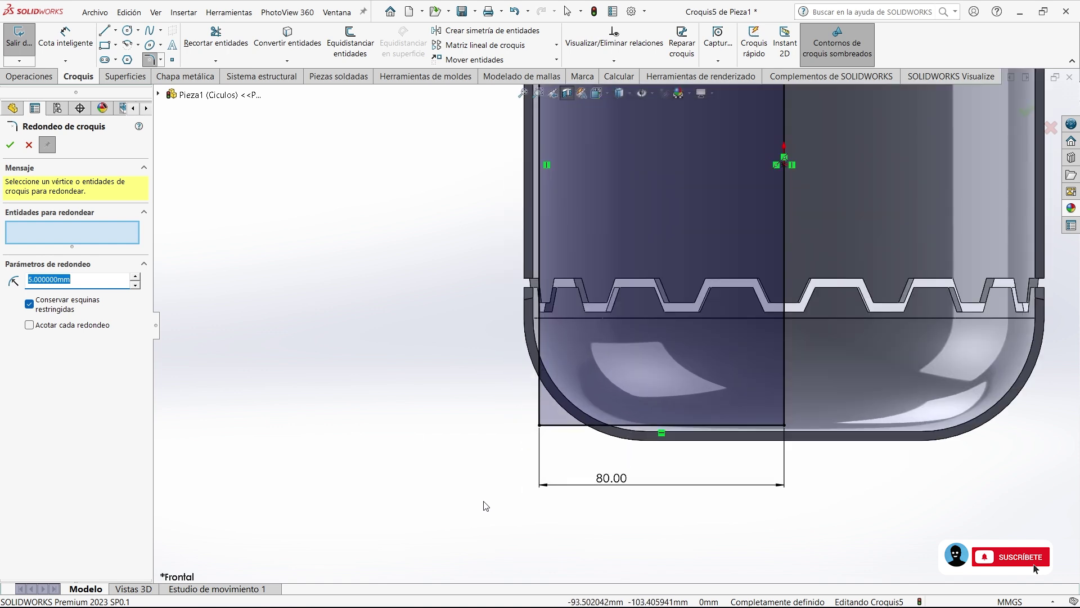
pyautogui.write('35')
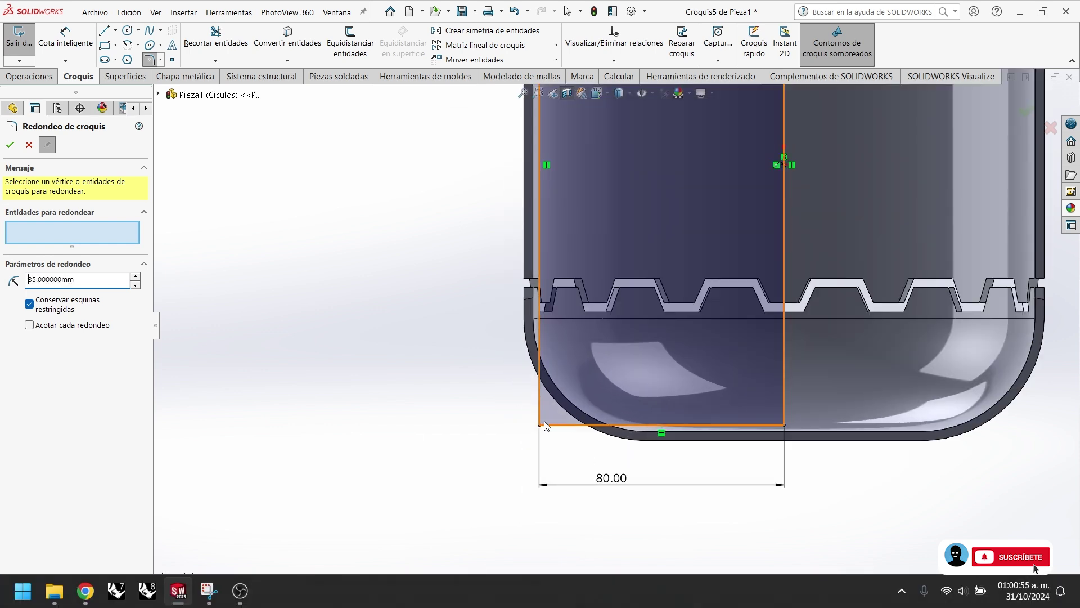
pyautogui.click(539, 425)
pyautogui.scroll(2, 585, 416)
pyautogui.scroll(-1, 596, 189)
pyautogui.click(580, 148)
pyautogui.press('Return')
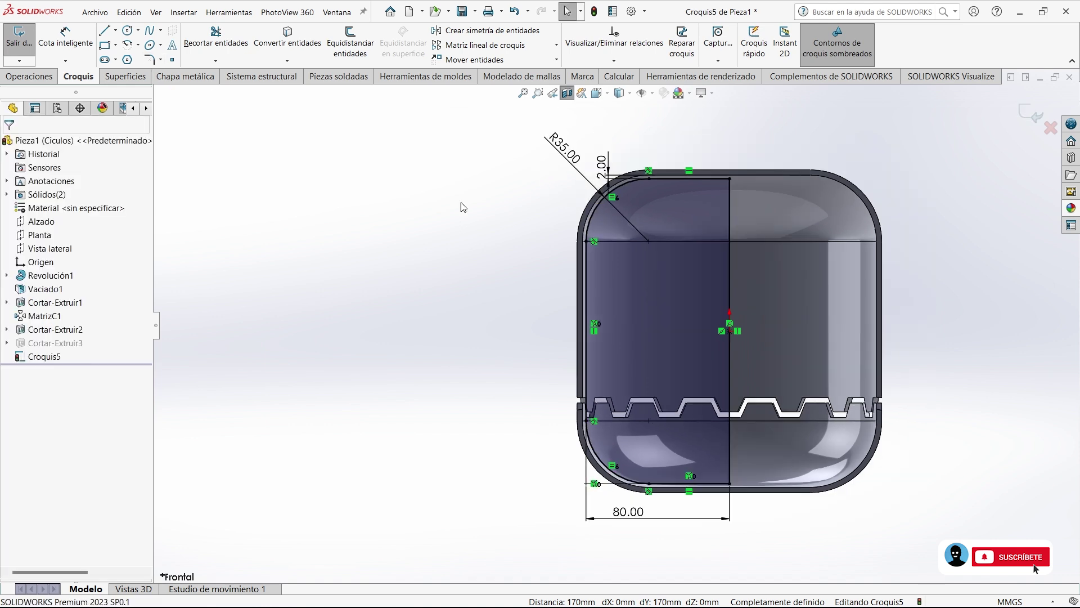
pyautogui.moveTo(461, 201); pyautogui.dragTo(404, 228, button='middle')
pyautogui.click(29, 76)
# Revolve Croquis5 360° about its vertical centre line, then turn off the section view.
pyautogui.click(79, 50)
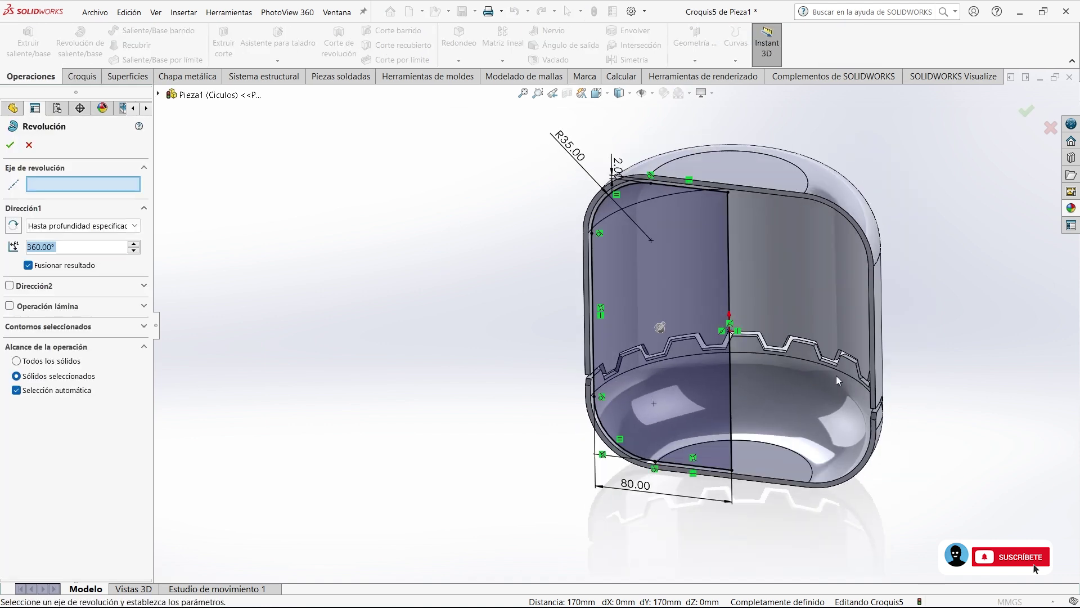
pyautogui.click(729, 250)
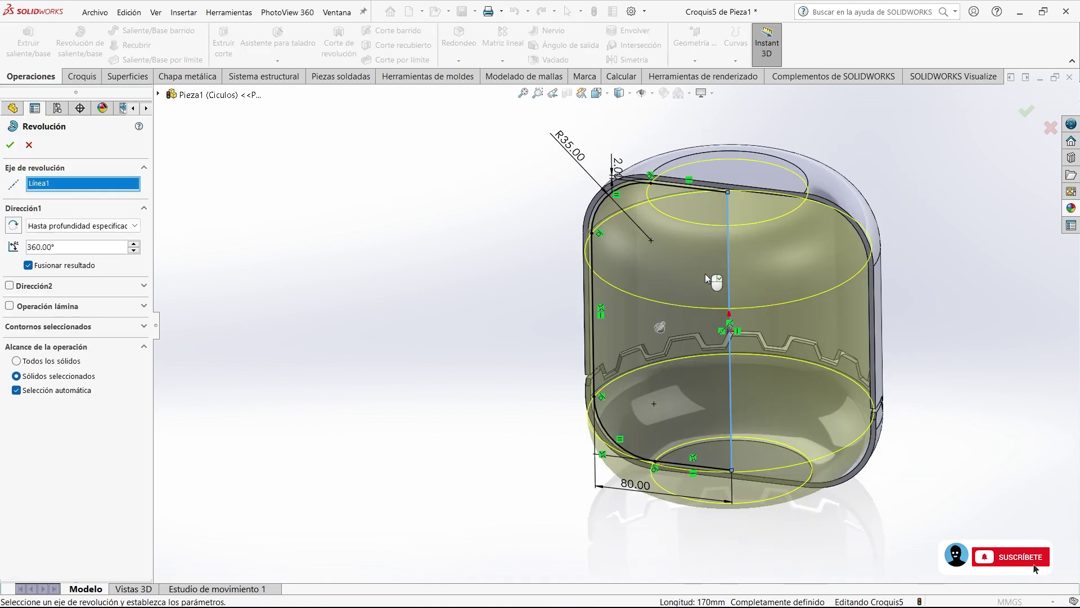
pyautogui.click(9, 145)
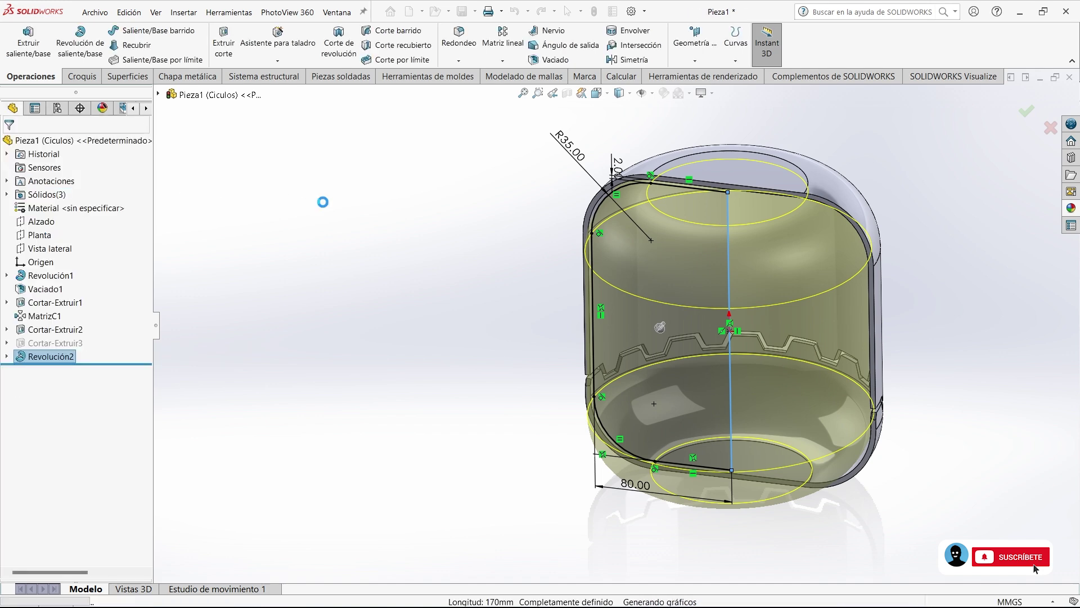
pyautogui.hotkey('ctrl', '1')
pyautogui.hotkey('ctrl', '7')
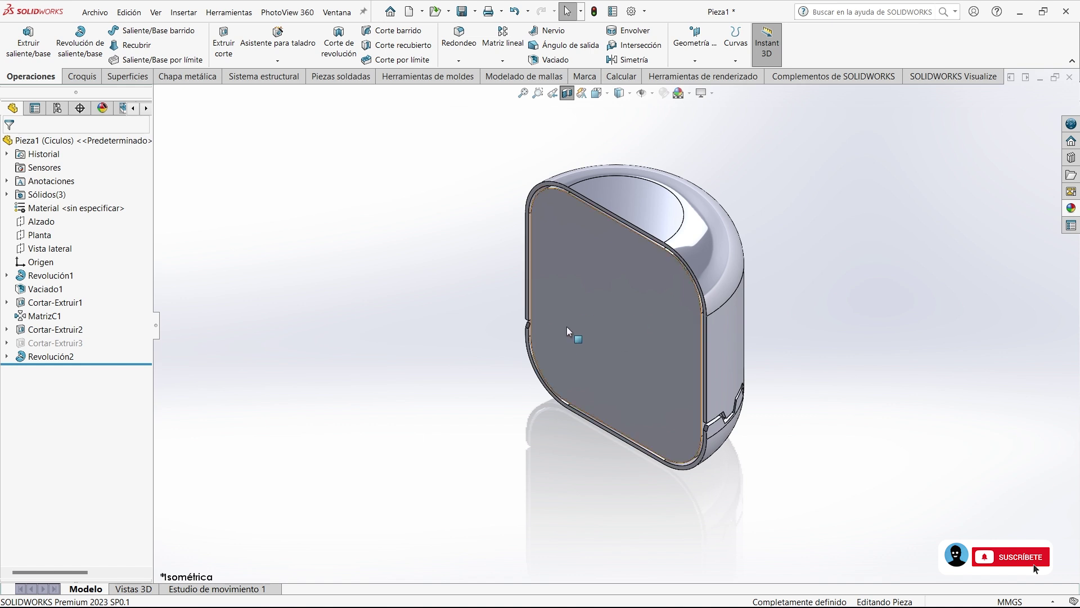
pyautogui.click(567, 93)
pyautogui.moveTo(704, 316)
pyautogui.mouseDown(button='middle')
pyautogui.moveTo(634, 274)
pyautogui.moveTo(627, 302)
pyautogui.mouseUp(button='middle')
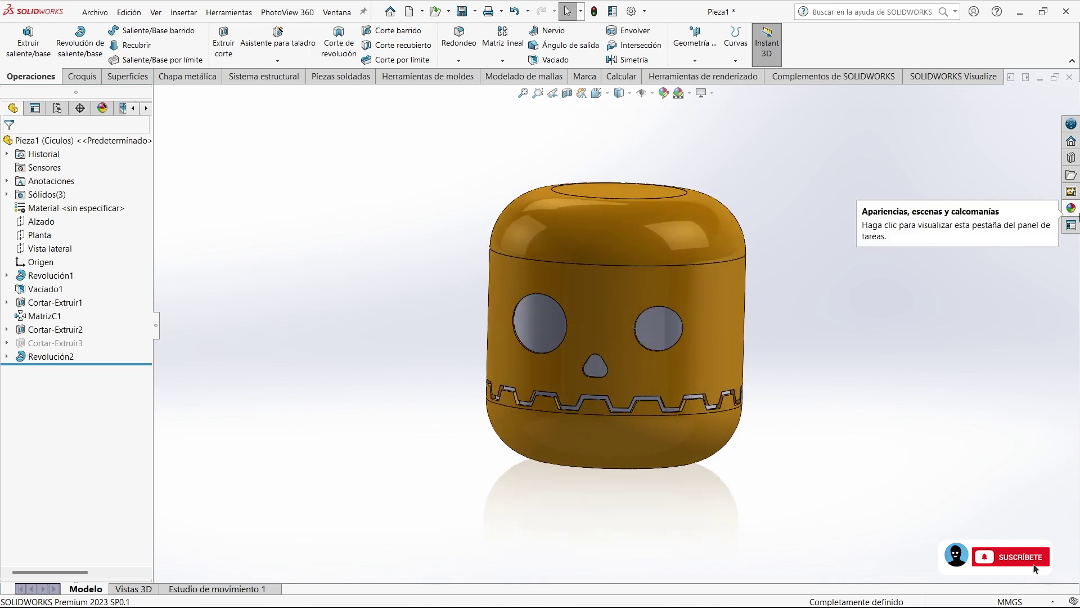
# Find the LED ámbar appearance under Luces > LED in the appearances library.
pyautogui.click(1072, 208)
pyautogui.scroll(-2, 982, 158)
pyautogui.scroll(2, 982, 157)
pyautogui.scroll(2, 984, 156)
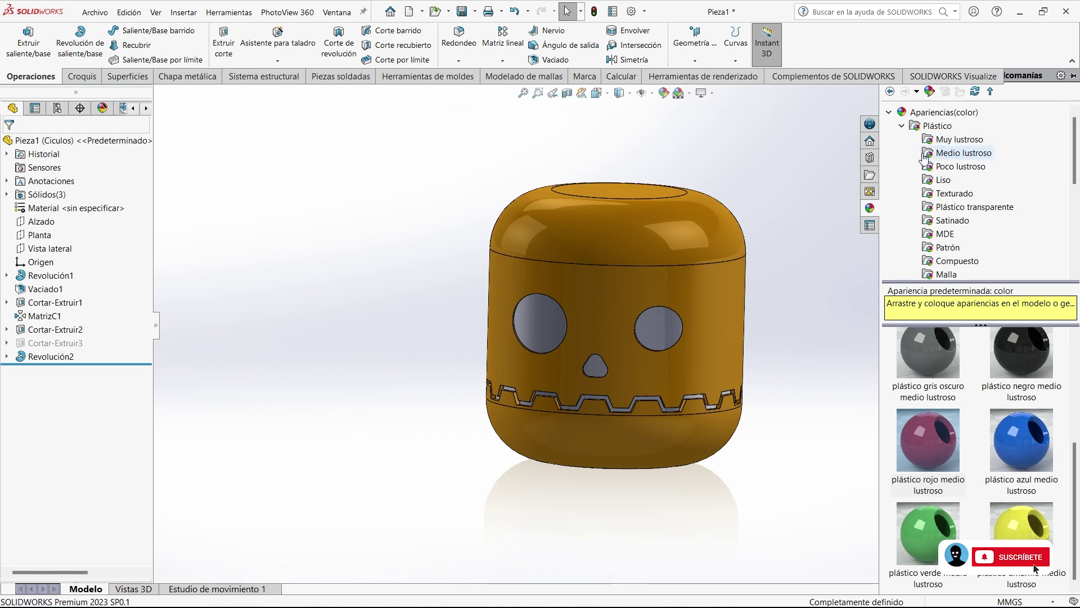
pyautogui.click(903, 126)
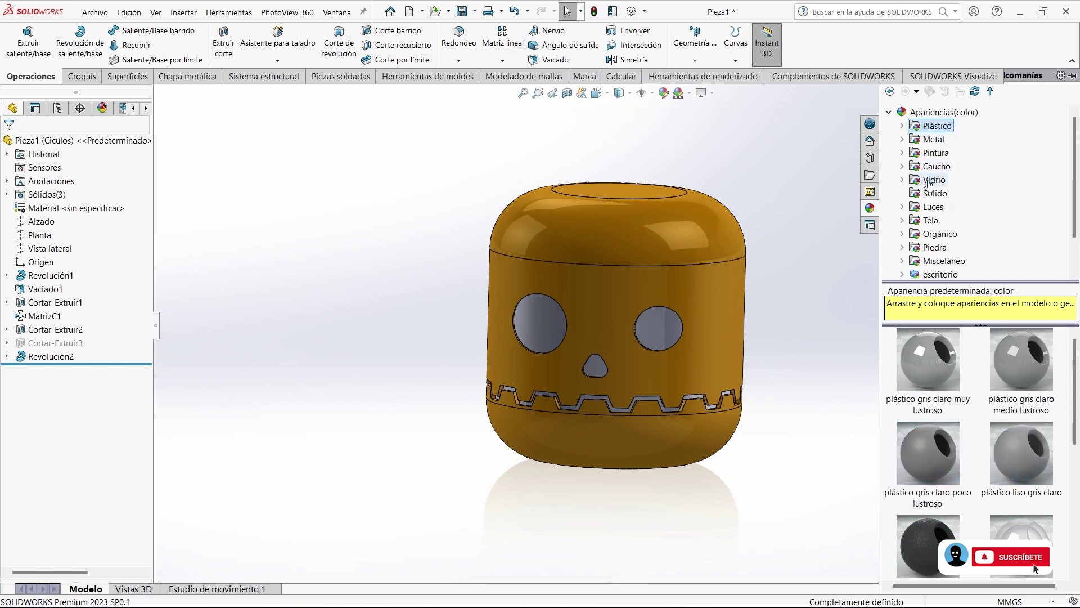
pyautogui.click(931, 212)
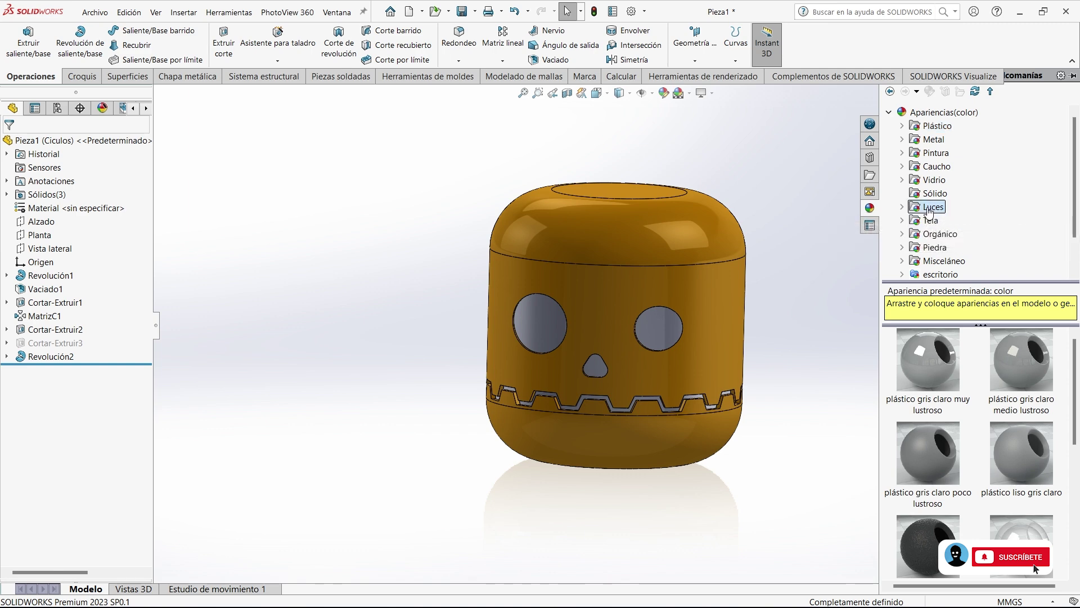
pyautogui.click(939, 220)
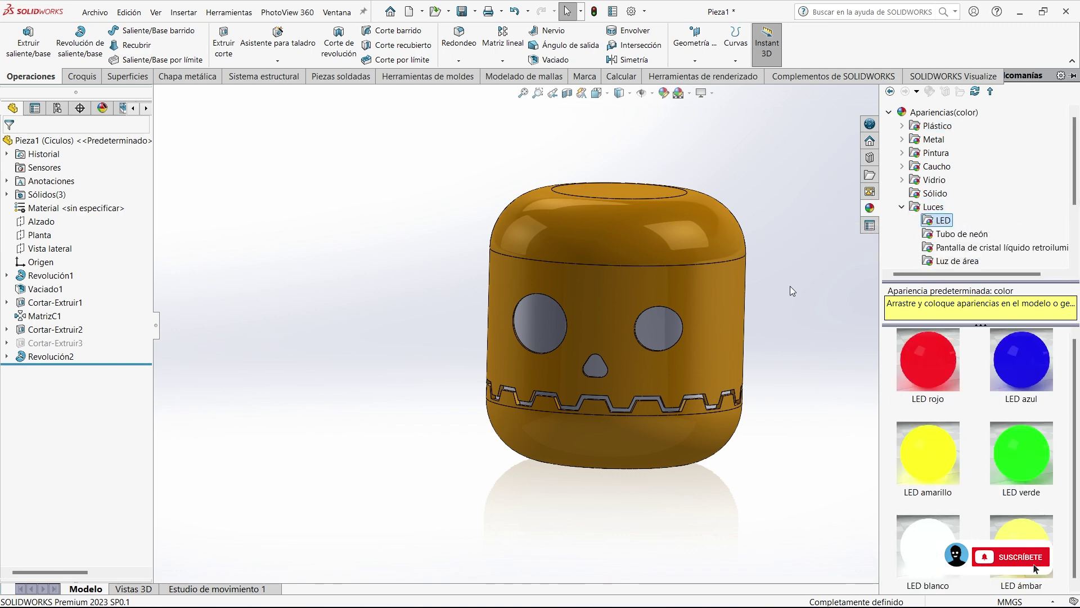
pyautogui.scroll(-2, 739, 310)
pyautogui.scroll(-2, 668, 344)
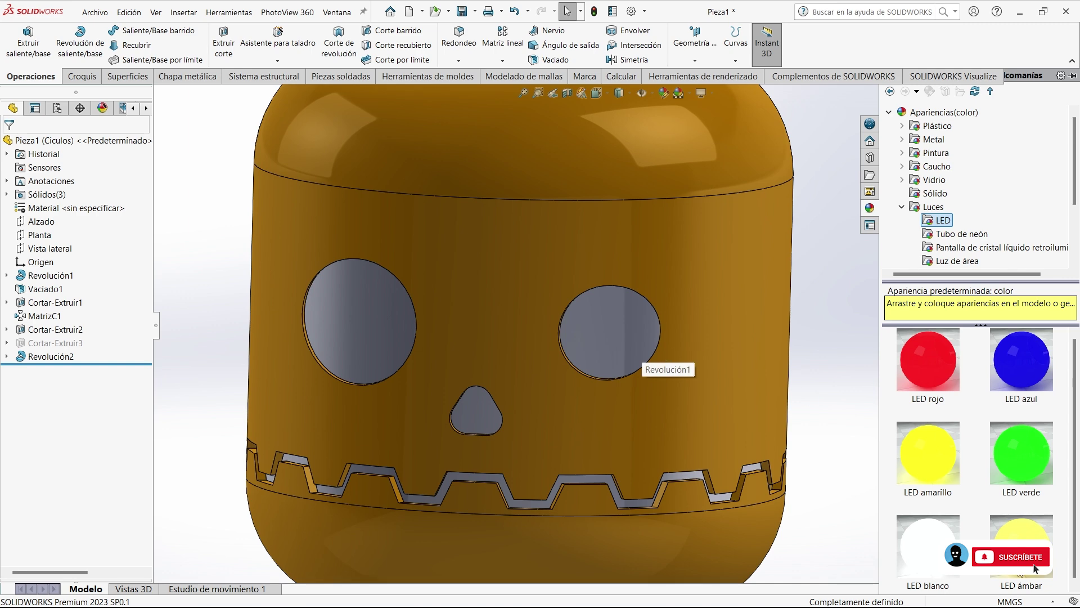
pyautogui.click(1036, 569)
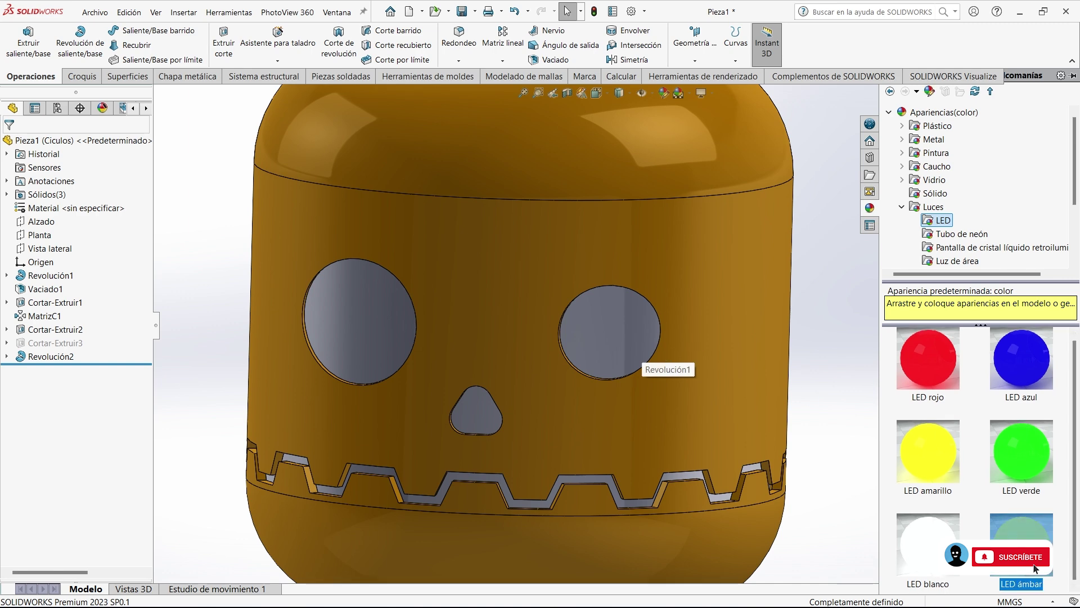
# Apply LED ámbar to the whole inner body and view the glowing lamp from several angles.
pyautogui.moveTo(1021, 543); pyautogui.dragTo(642, 356)
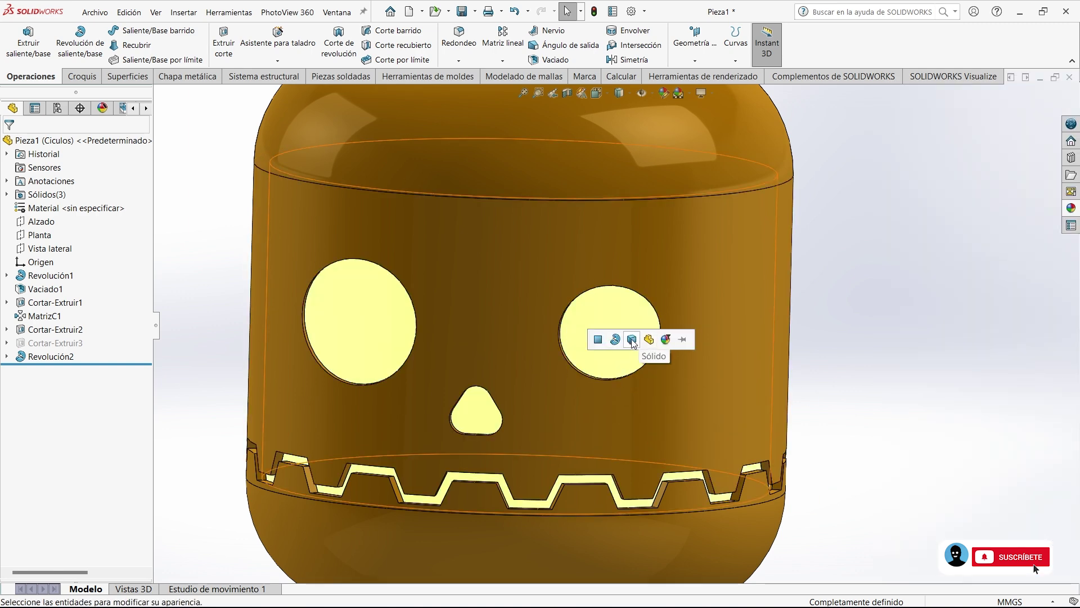
pyautogui.click(632, 342)
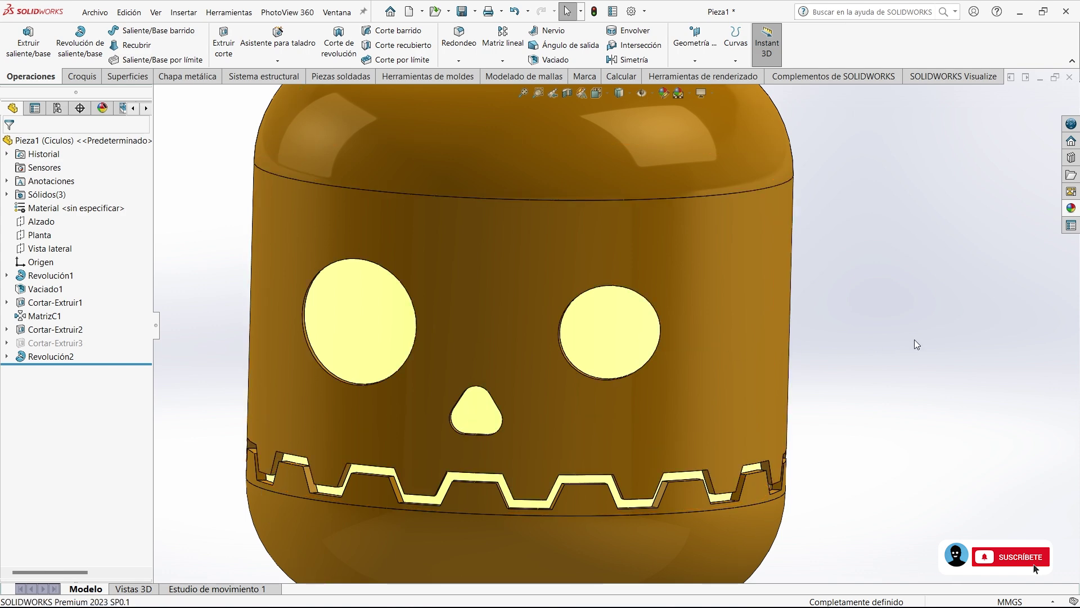
pyautogui.hotkey('ctrl', '7')
pyautogui.hotkey('ctrl', '1')
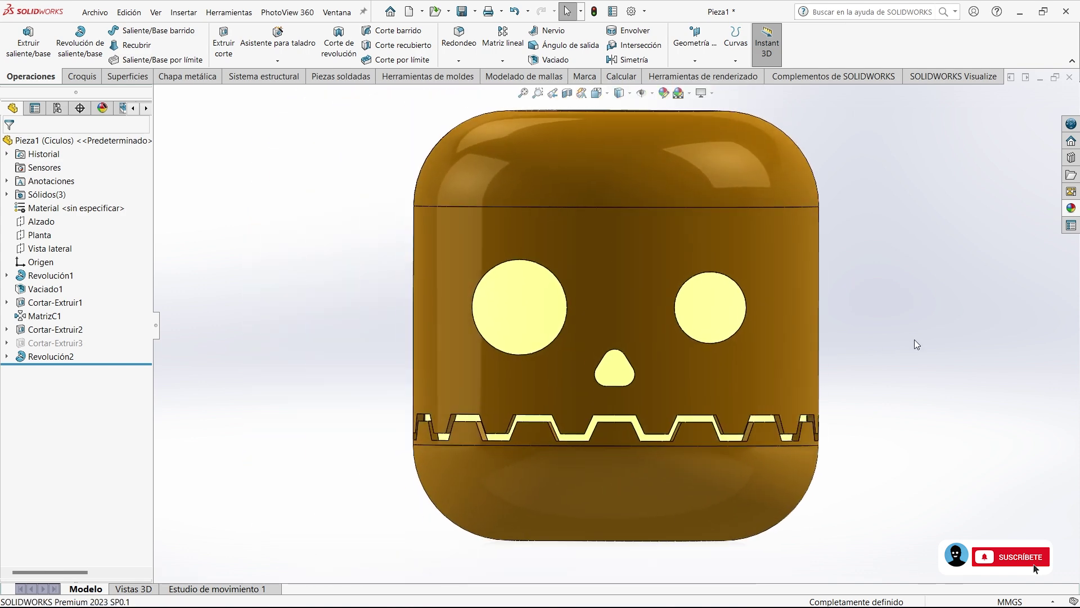
pyautogui.hotkey('ctrl', '8')
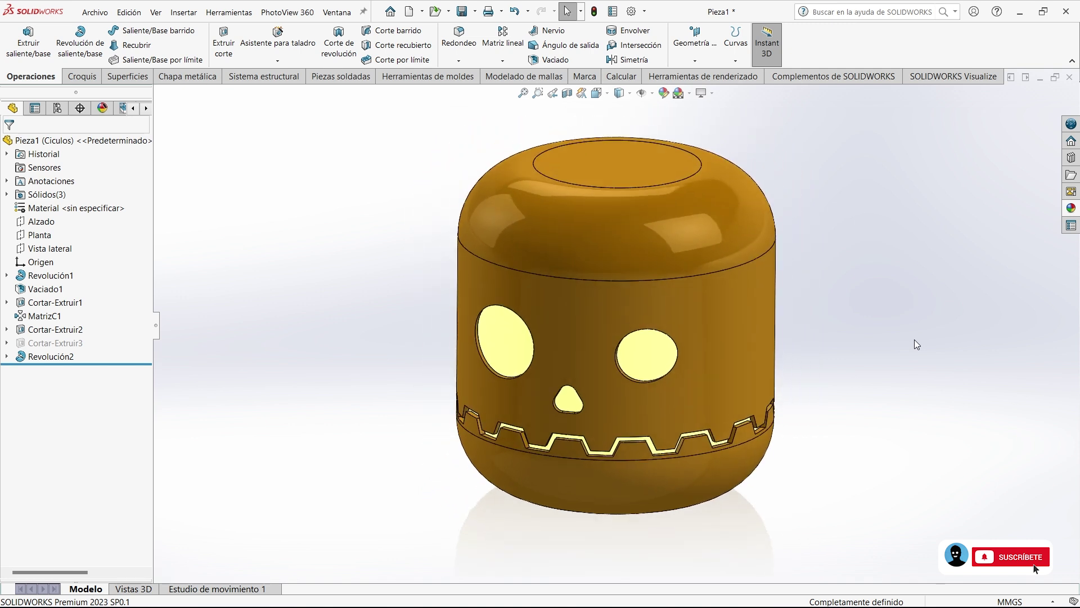
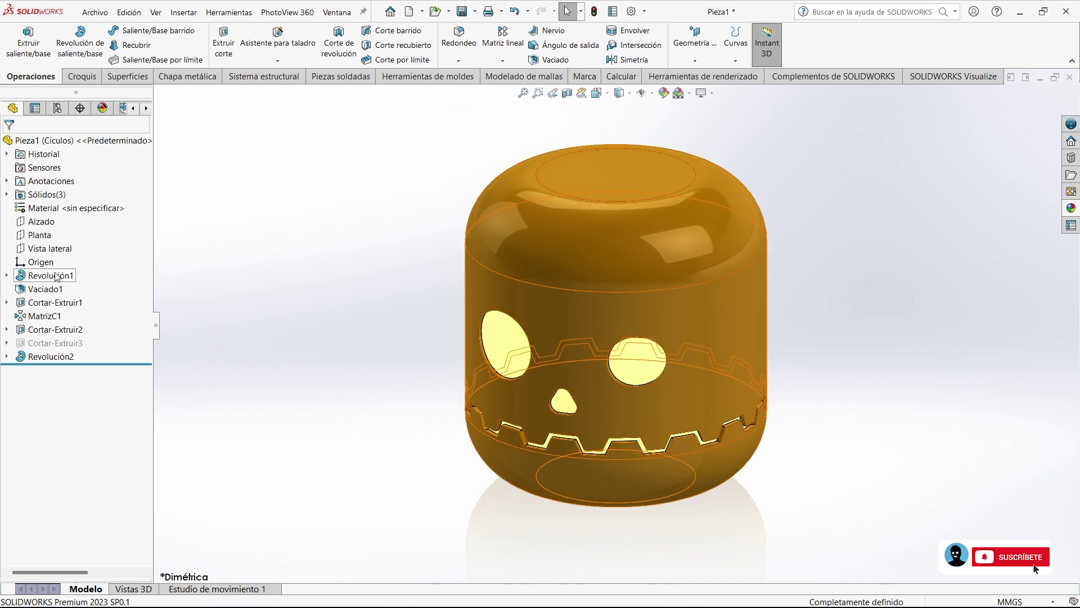
# View the pumpkin head isometric and front, expand Sólidos(3), and select MatrizC1[2].
pyautogui.moveTo(468, 394)
pyautogui.mouseDown(button='middle')
pyautogui.moveTo(495, 321)
pyautogui.moveTo(489, 302)
pyautogui.moveTo(236, 362)
pyautogui.moveTo(507, 357)
pyautogui.moveTo(415, 304)
pyautogui.moveTo(336, 282)
pyautogui.moveTo(496, 290)
pyautogui.mouseUp(button='middle')
pyautogui.hotkey('ctrl', '7')
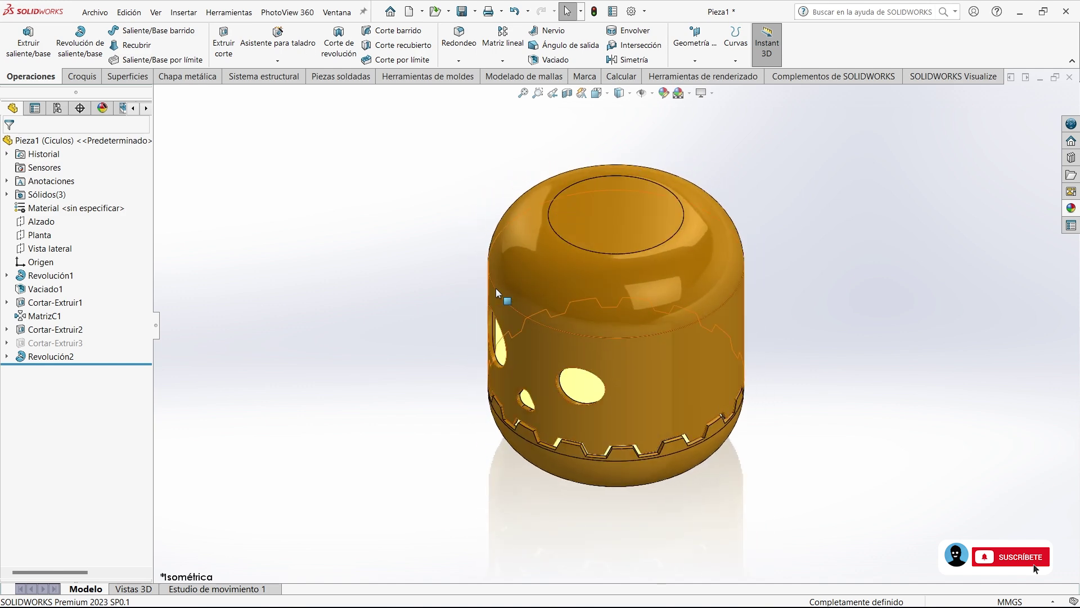
pyautogui.hotkey('ctrl', '1')
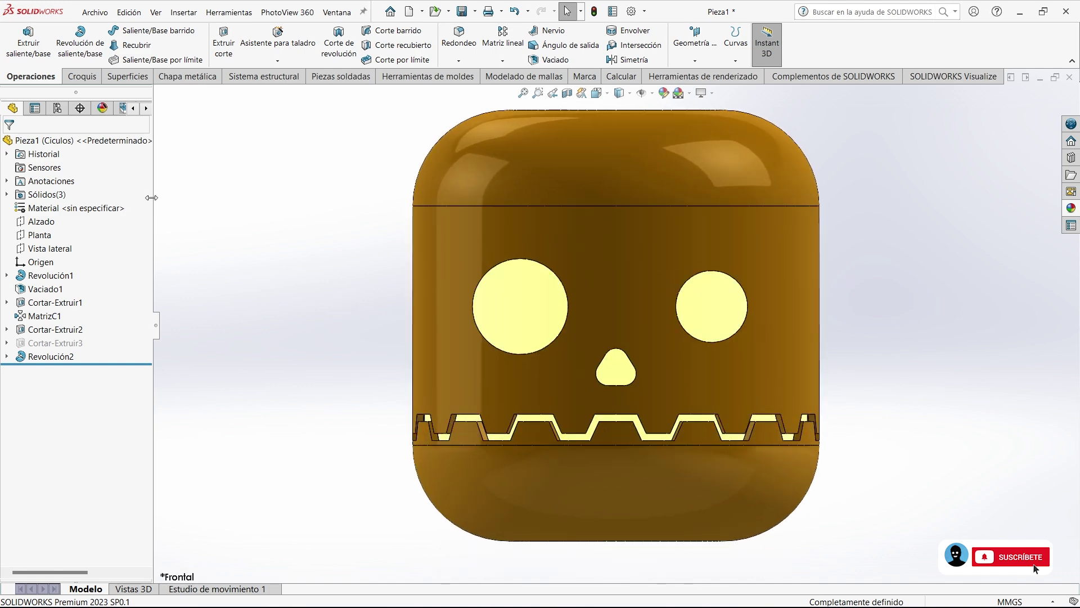
pyautogui.click(7, 194)
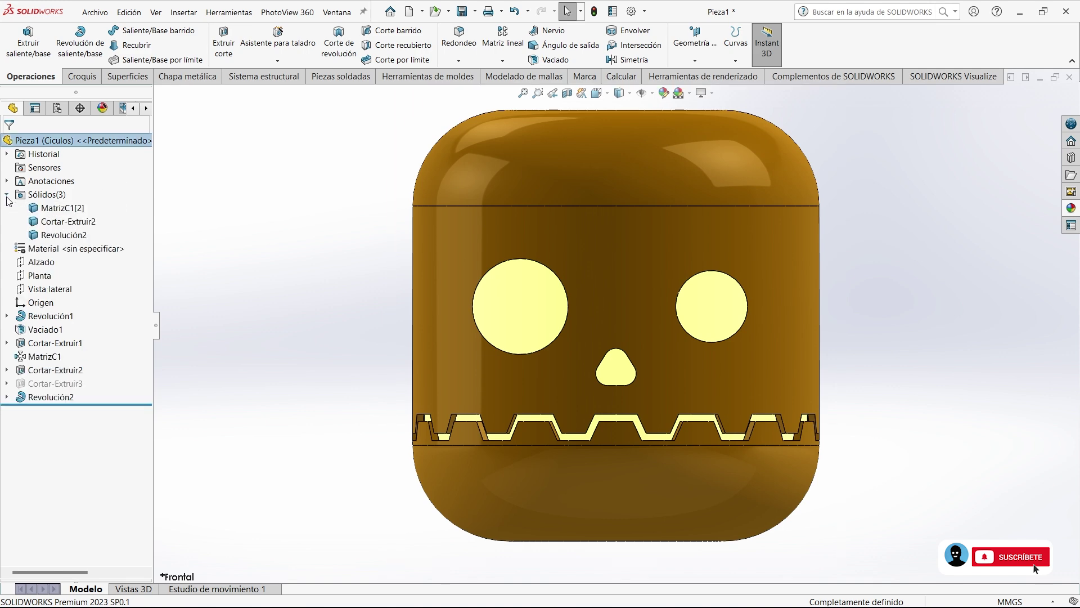
pyautogui.click(62, 208)
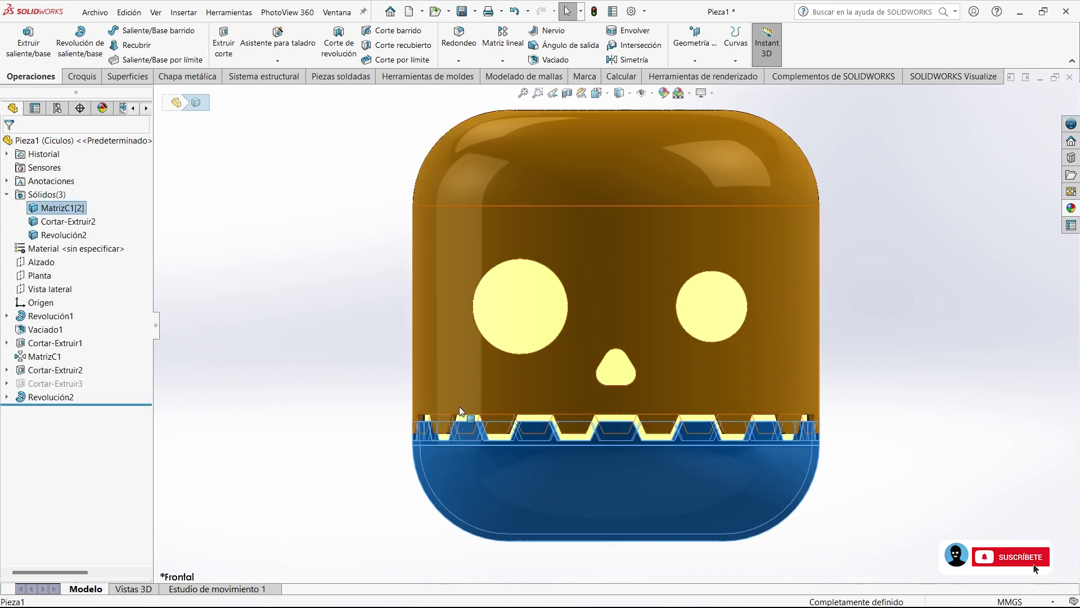
# Highlight Cortar-Extruir2 and Revolución2, check isometric and dimetric views, then reselect MatrizC1[2].
pyautogui.moveTo(459, 388); pyautogui.dragTo(462, 448, button='middle')
pyautogui.click(68, 222)
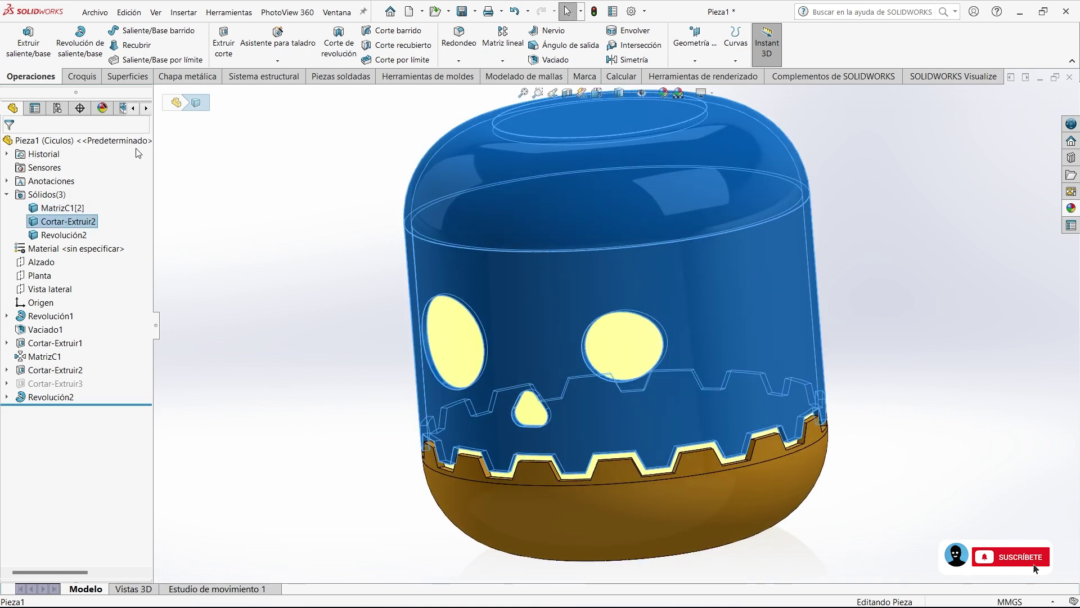
pyautogui.click(56, 237)
pyautogui.moveTo(560, 338)
pyautogui.mouseDown(button='middle')
pyautogui.moveTo(546, 223)
pyautogui.moveTo(344, 279)
pyautogui.mouseUp(button='middle')
pyautogui.click(344, 279)
pyautogui.hotkey('ctrl', '7')
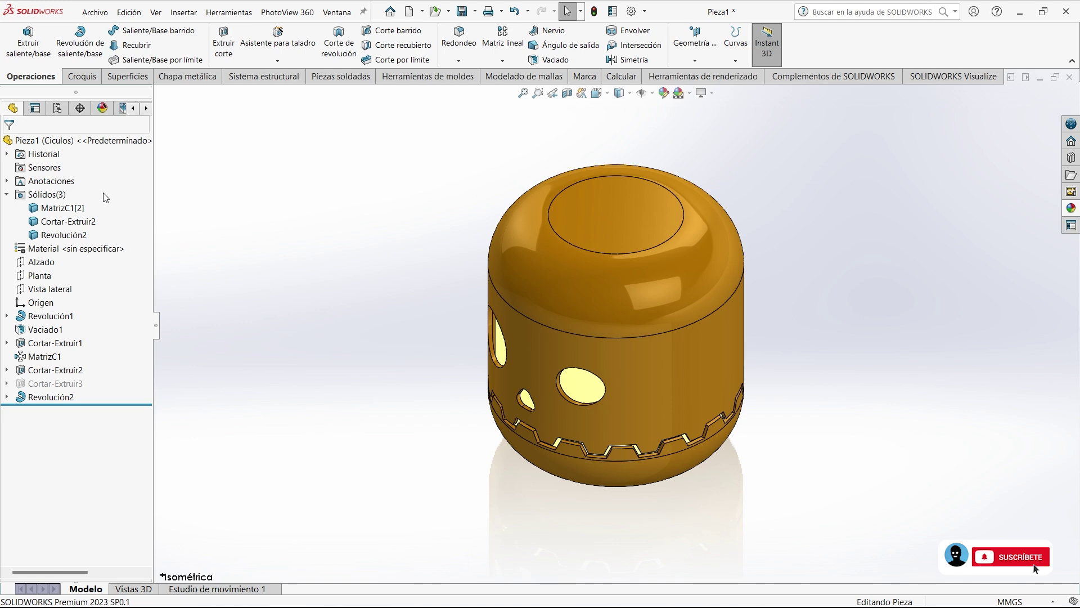
pyautogui.hotkey('ctrl', '8')
pyautogui.click(57, 194)
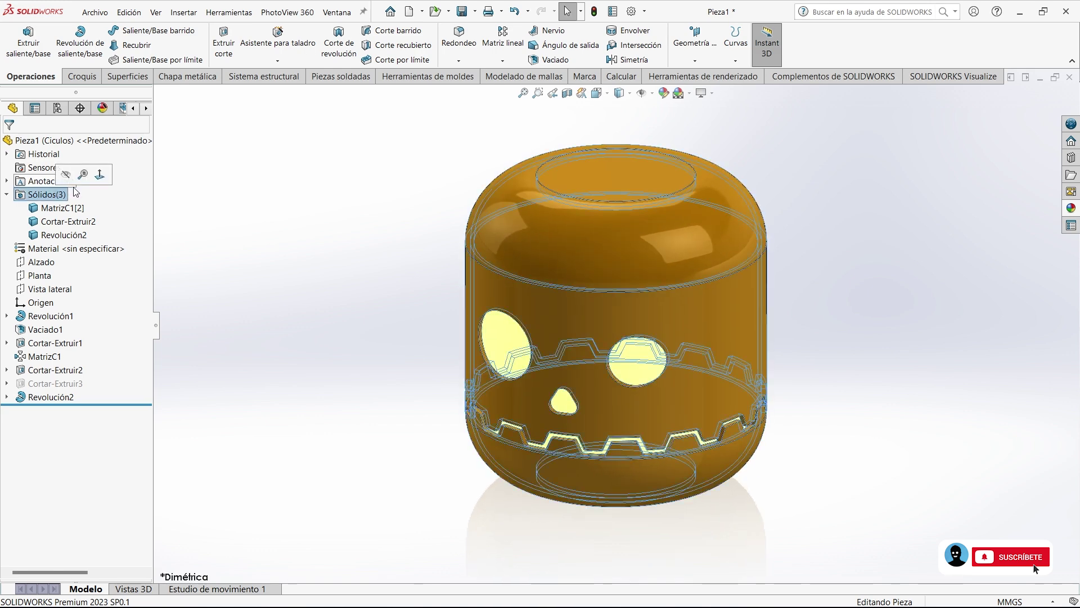
pyautogui.click(60, 208)
# Insert MatrizC1[2] into a new part, creating a desktop folder 'Lámpara Calabaza' for it.
pyautogui.rightClick(60, 208)
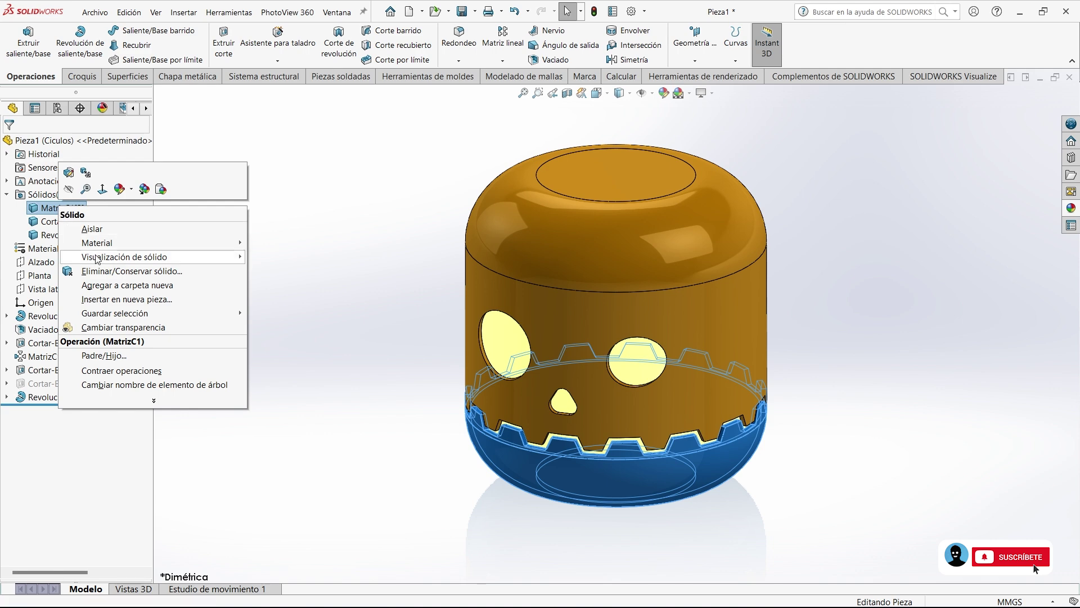
pyautogui.click(164, 299)
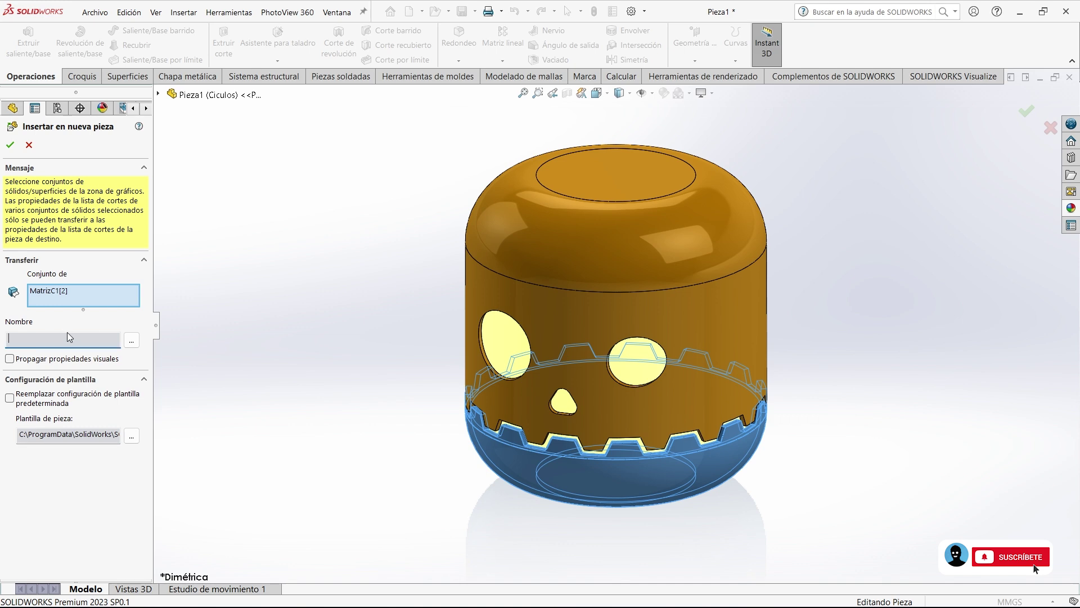
pyautogui.click(131, 341)
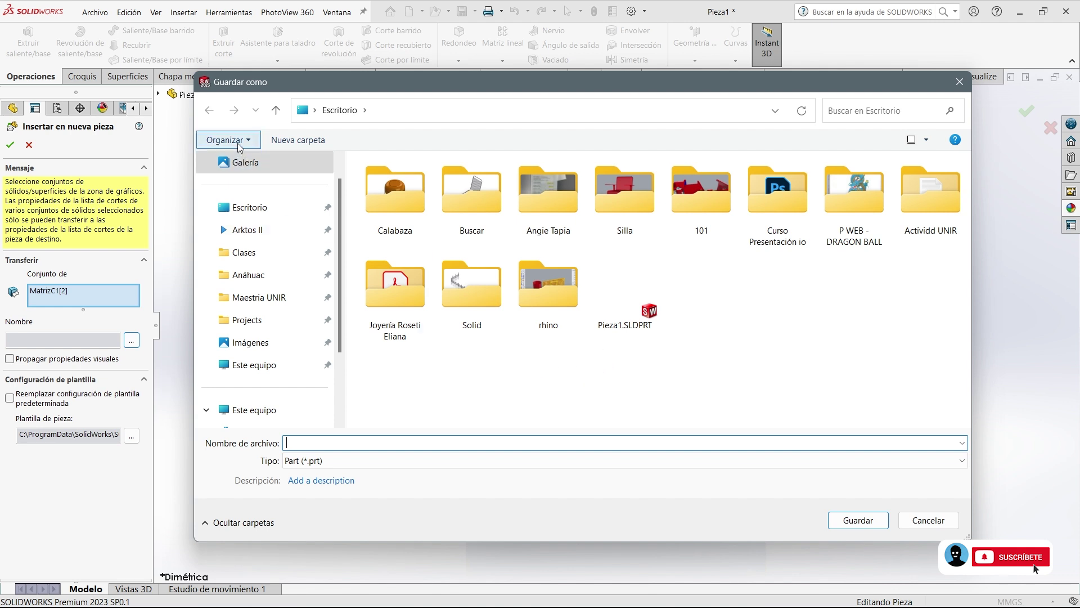
pyautogui.click(298, 140)
pyautogui.write('L')
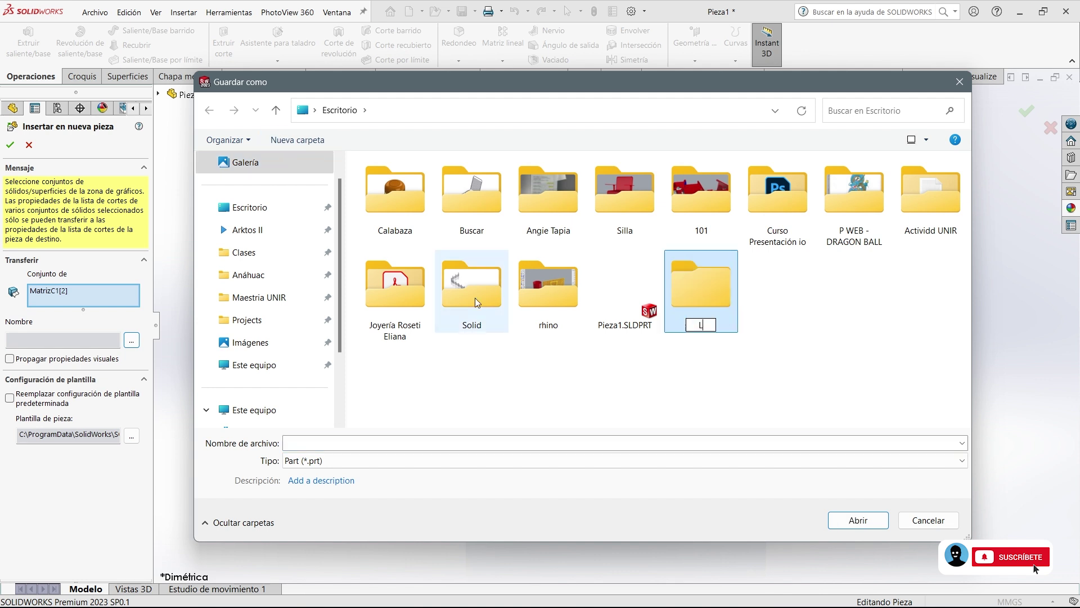
pyautogui.write('ámpara Calabaza')
pyautogui.press('Return')
pyautogui.press('Return')
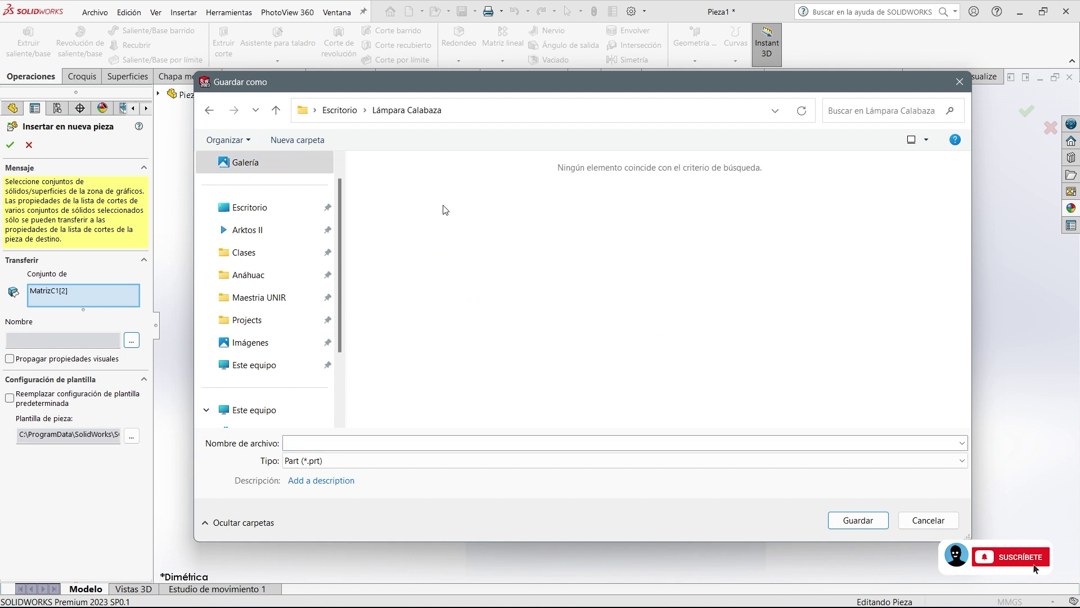
# Name and save the new jaw part in that folder, accepting the units prompt.
pyautogui.moveTo(408, 94)
pyautogui.mouseDown()
pyautogui.moveTo(494, 382)
pyautogui.moveTo(453, 79)
pyautogui.mouseUp()
pyautogui.click(426, 431)
pyautogui.write('Cabeza')
pyautogui.press('Return')
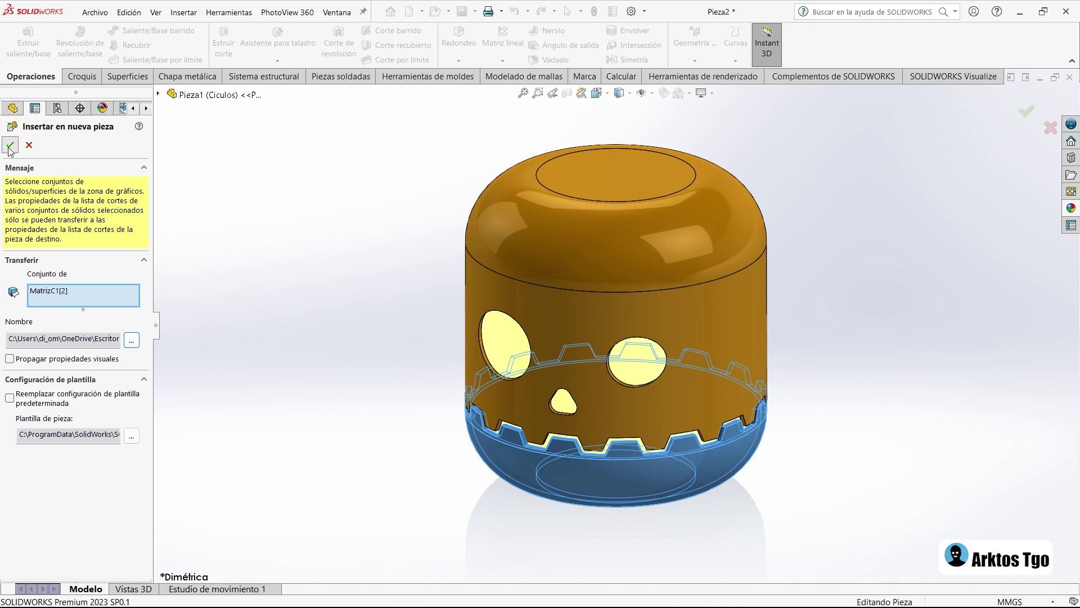
pyautogui.click(10, 148)
pyautogui.click(429, 280)
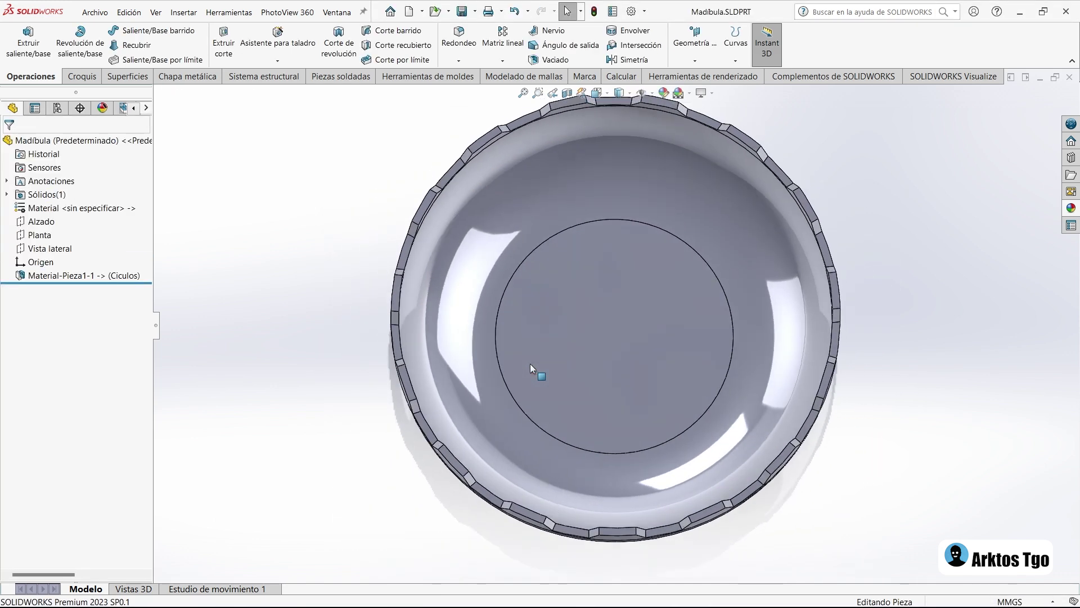
# Apply the red medium-gloss plastic appearance to the jaw bowl.
pyautogui.click(1070, 208)
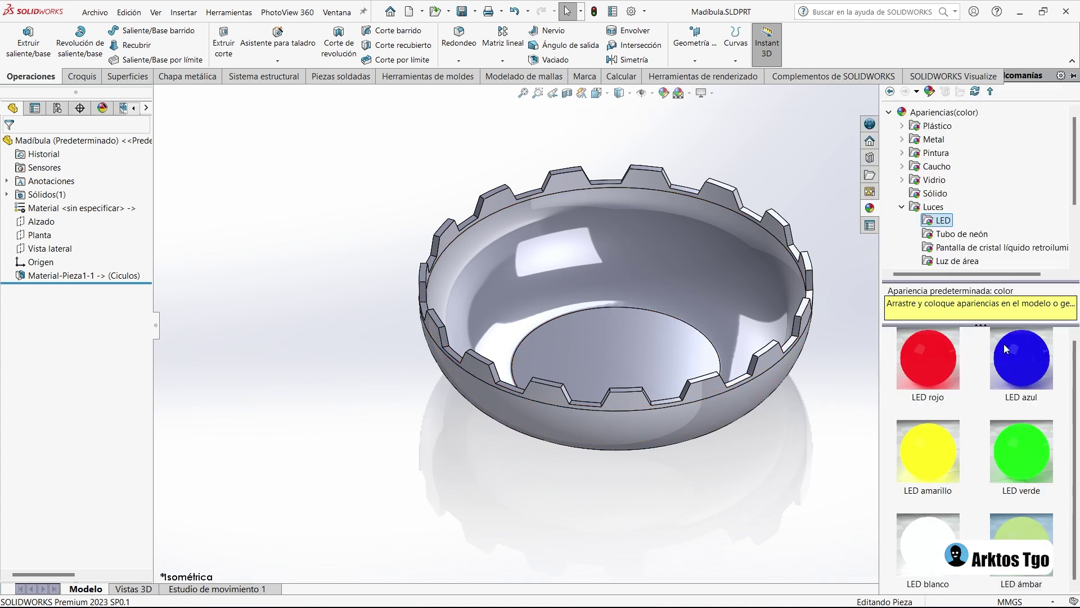
pyautogui.click(902, 125)
pyautogui.click(963, 139)
pyautogui.scroll(-2, 970, 430)
pyautogui.scroll(-2, 970, 430)
pyautogui.moveTo(929, 442); pyautogui.dragTo(616, 292)
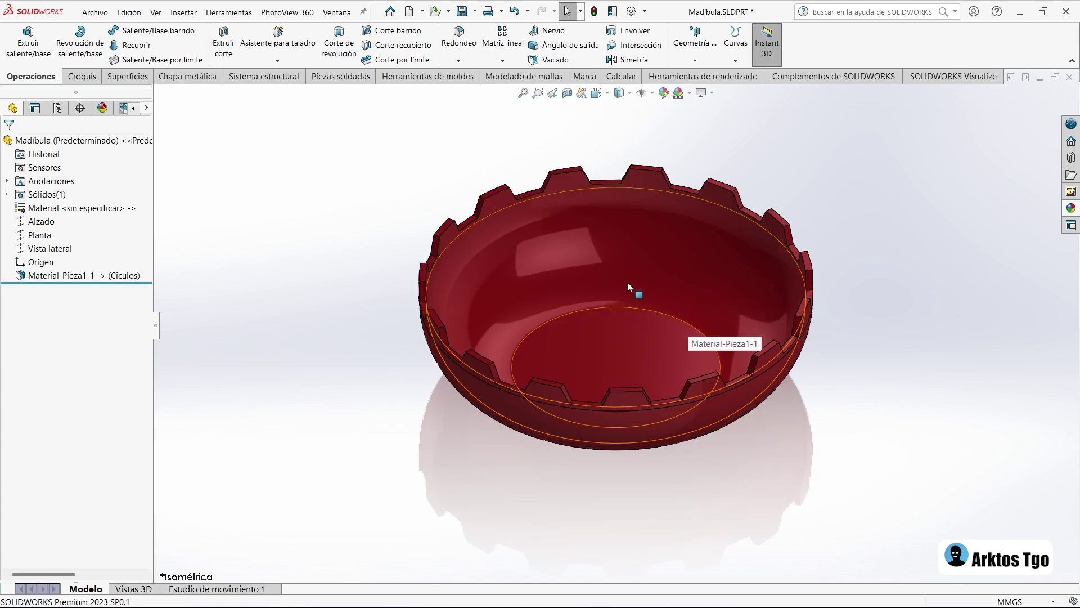
# Change the plastic colour to orange RGB 255/150/2, then save and close the jaw part.
pyautogui.click(102, 108)
pyautogui.rightClick(48, 181)
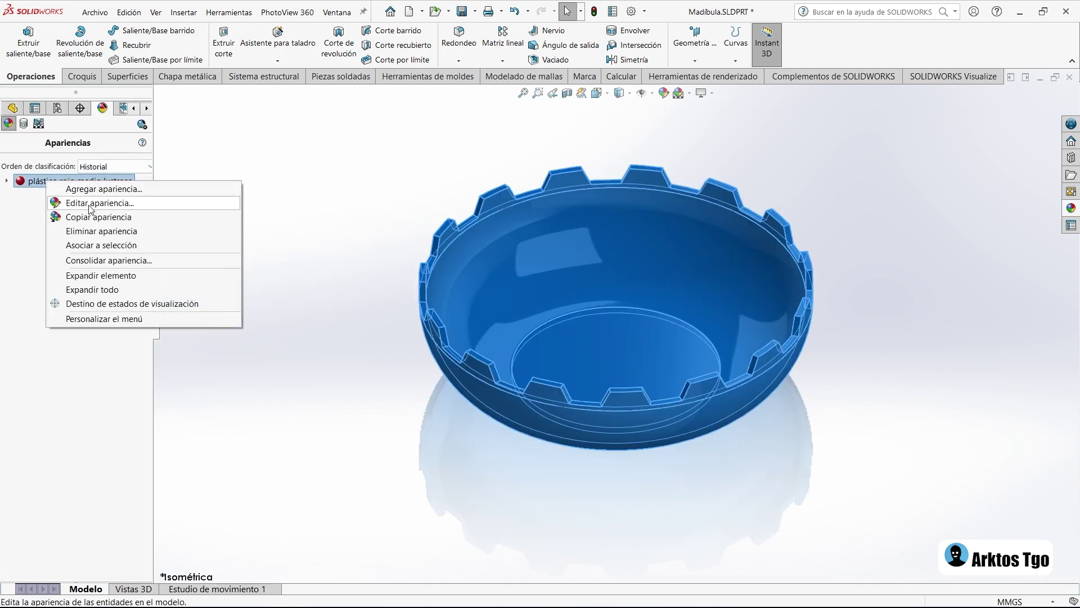
pyautogui.click(90, 203)
pyautogui.click(34, 291)
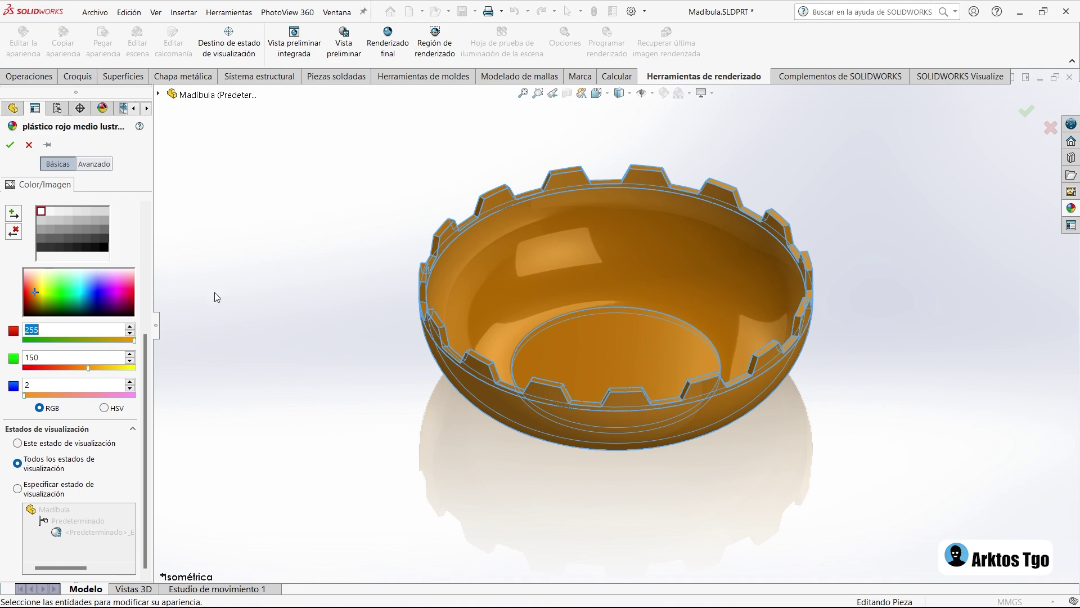
pyautogui.press('Return')
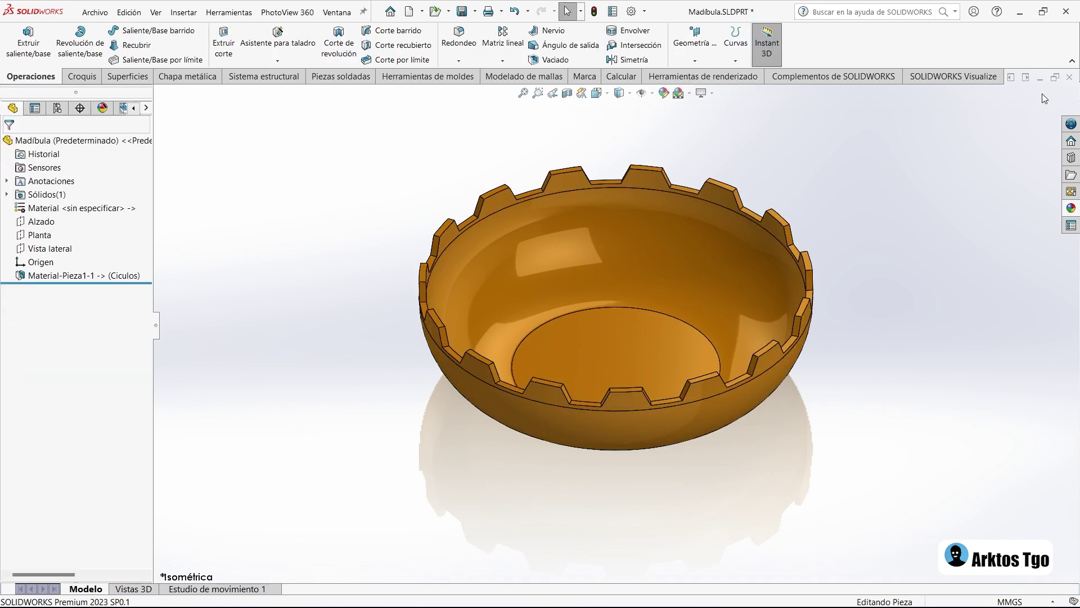
pyautogui.click(1069, 77)
pyautogui.click(465, 282)
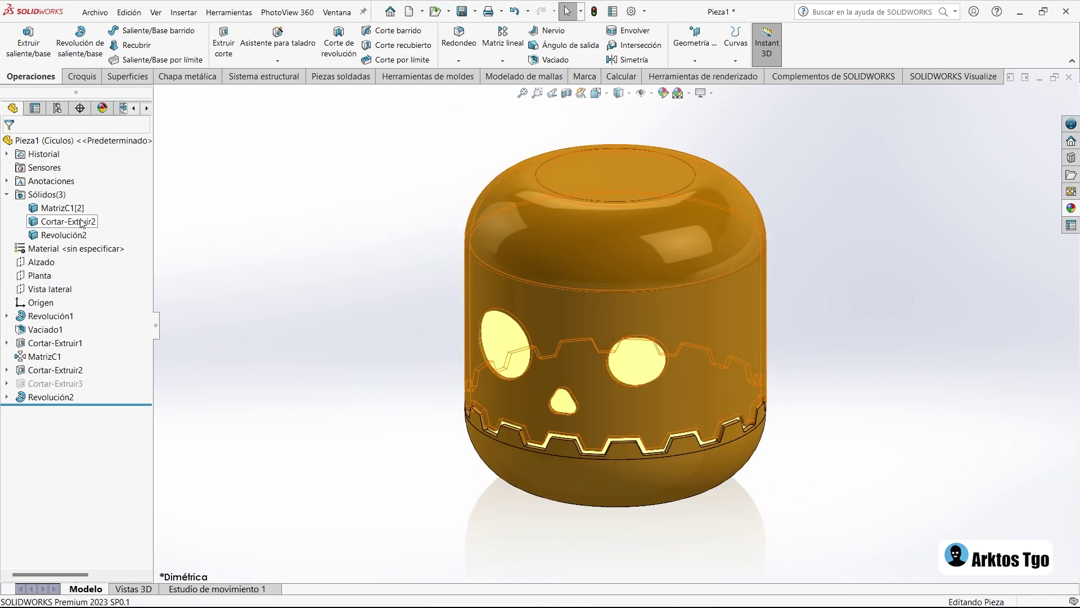
# Insert Cortar-Extruir2 into a new part saved as Cabeza Círculos.
pyautogui.click(82, 222)
pyautogui.rightClick(82, 223)
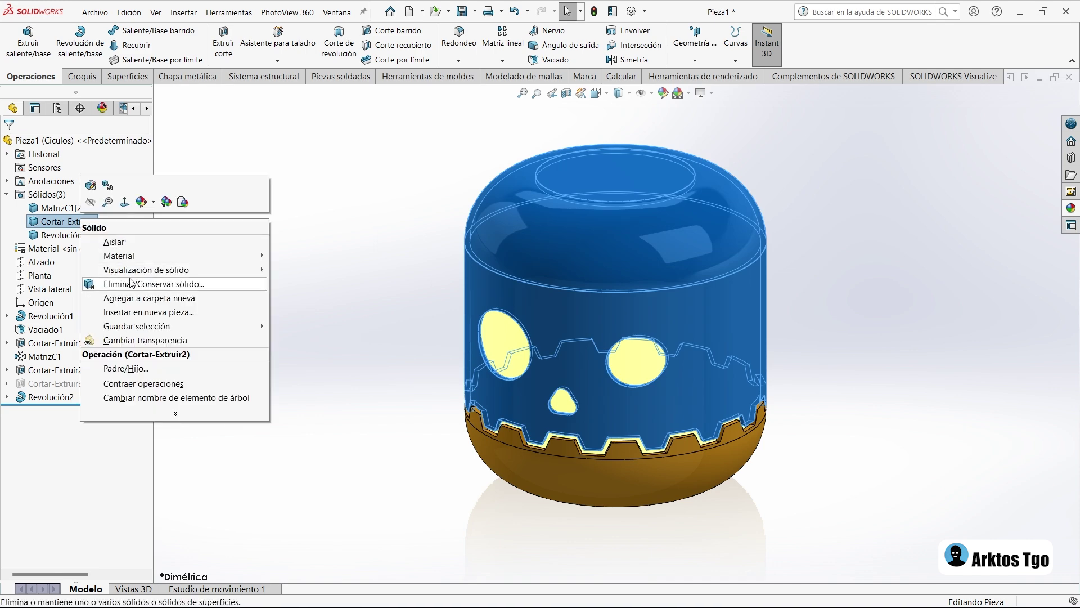
pyautogui.click(159, 313)
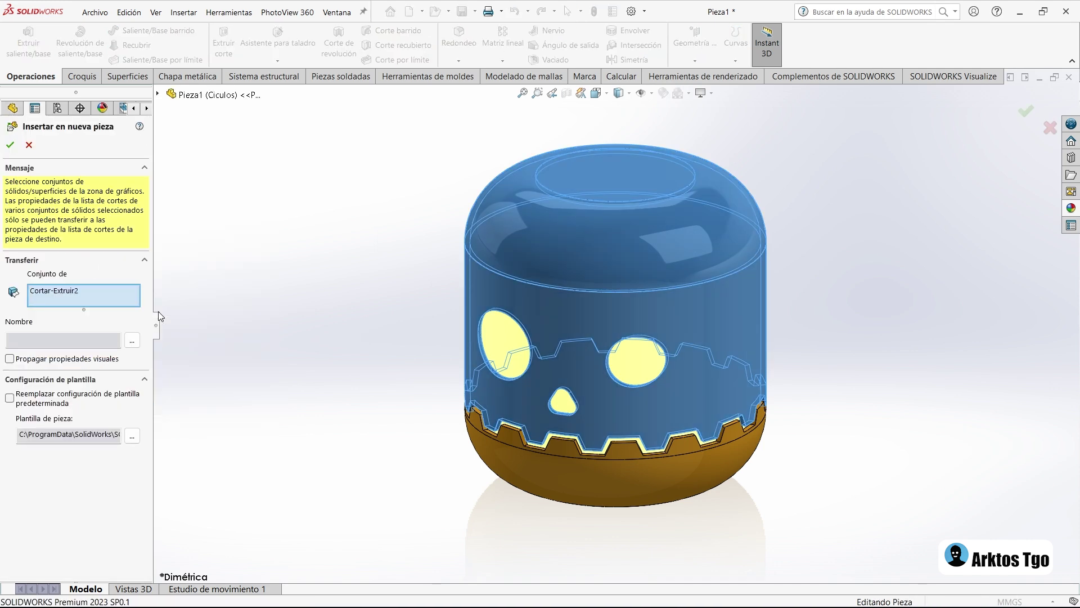
pyautogui.click(132, 340)
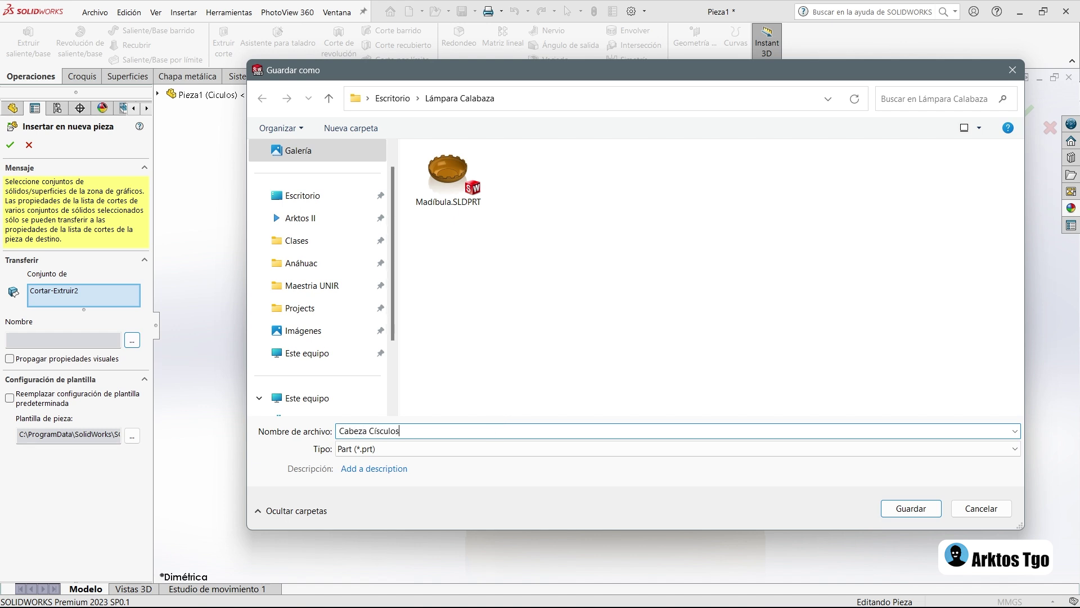
pyautogui.press('Return')
pyautogui.click(391, 277)
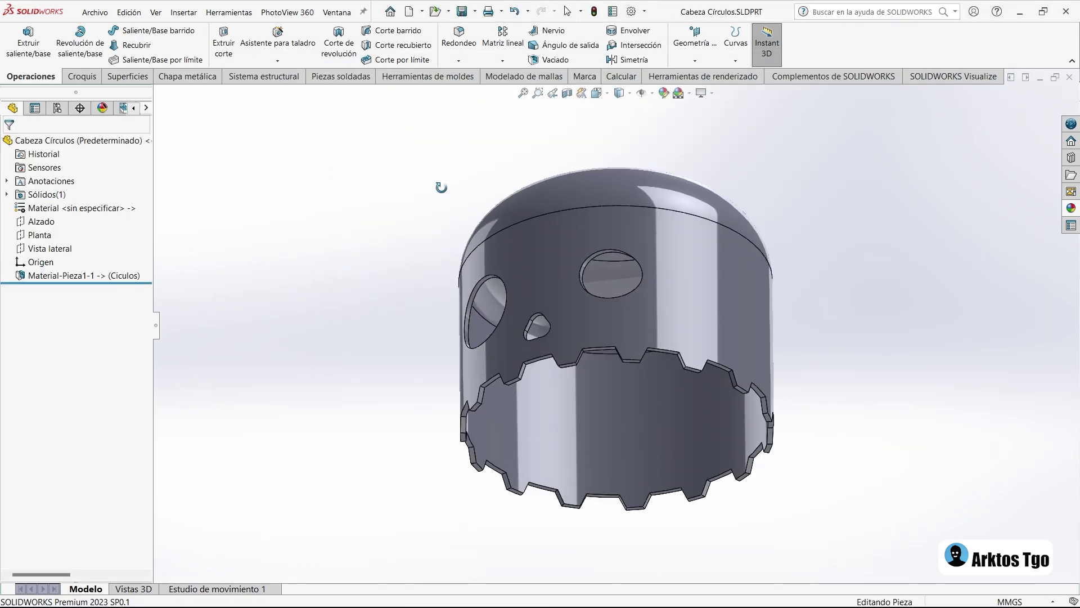
# Give the head body red medium-gloss plastic, then raise its green value to make it orange.
pyautogui.click(1072, 207)
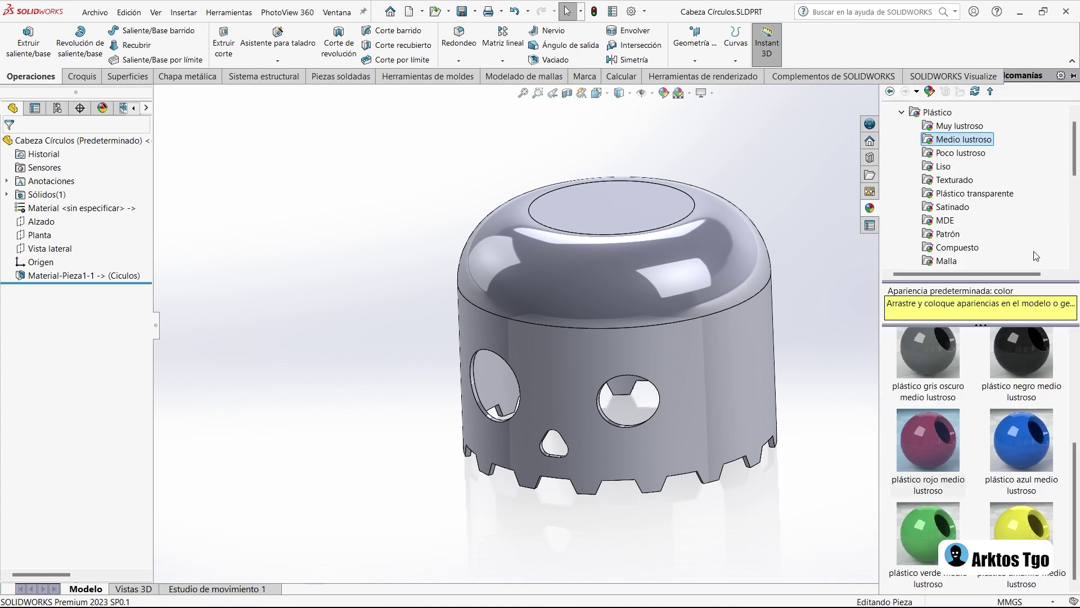
pyautogui.moveTo(947, 441); pyautogui.dragTo(704, 433)
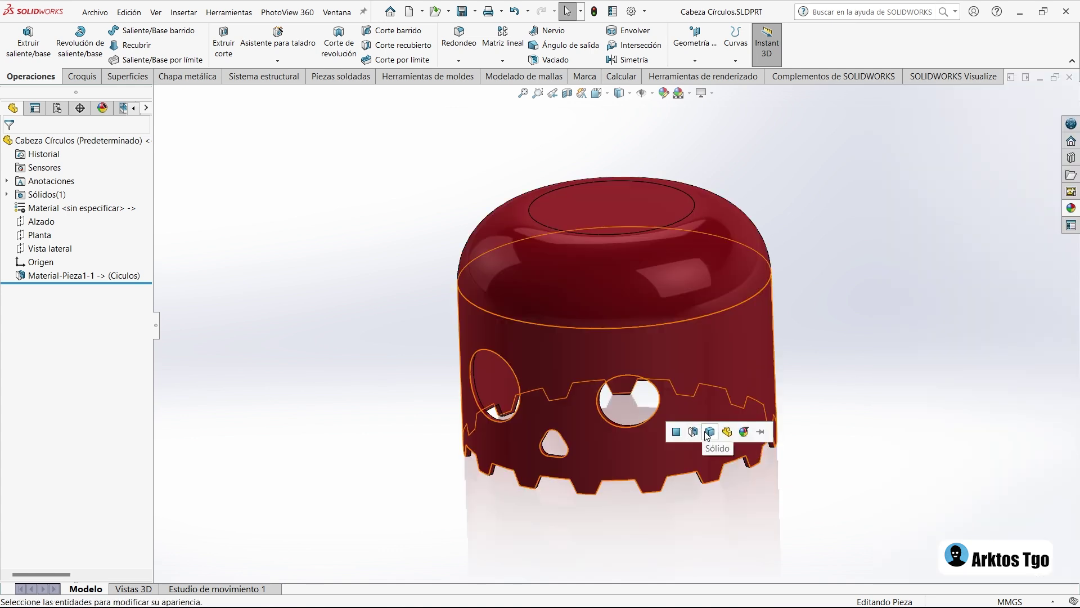
pyautogui.click(711, 431)
pyautogui.click(103, 107)
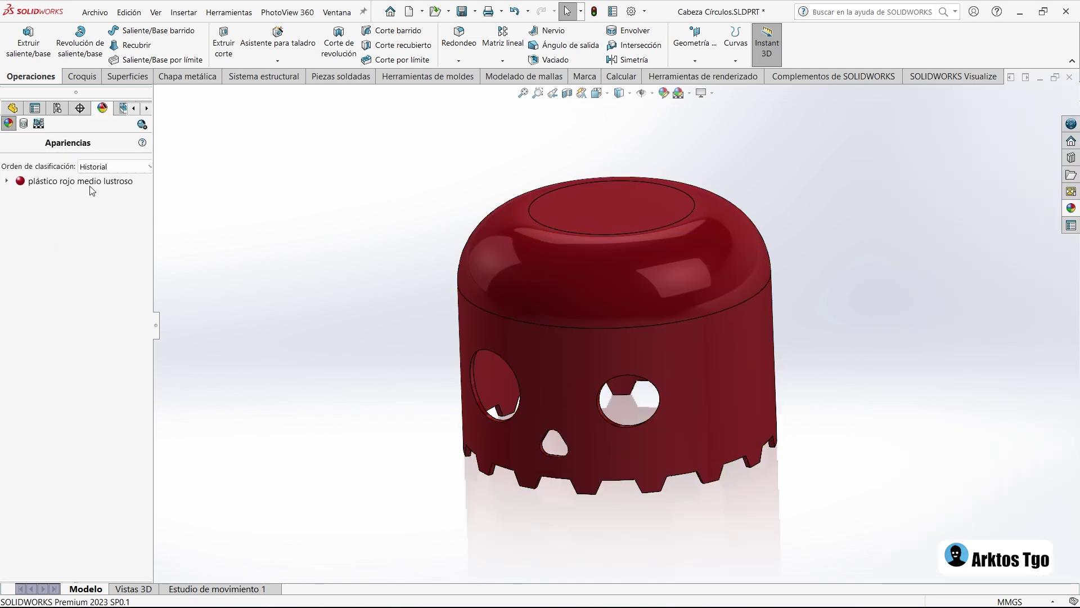
pyautogui.click(89, 182)
pyautogui.rightClick(89, 181)
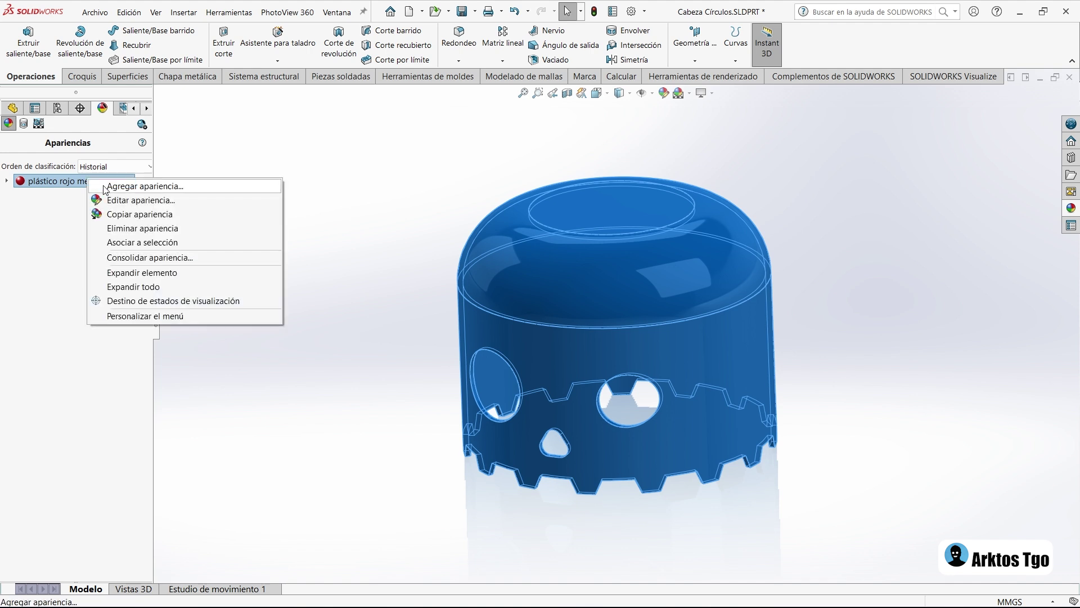
pyautogui.click(107, 186)
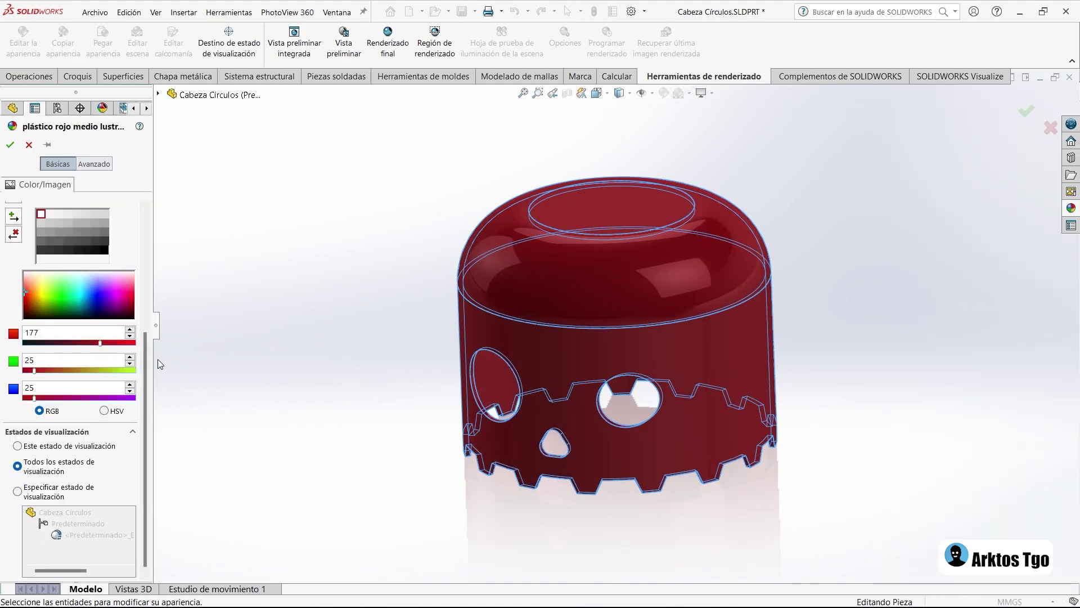
pyautogui.moveTo(33, 370); pyautogui.dragTo(70, 371)
pyautogui.click(10, 145)
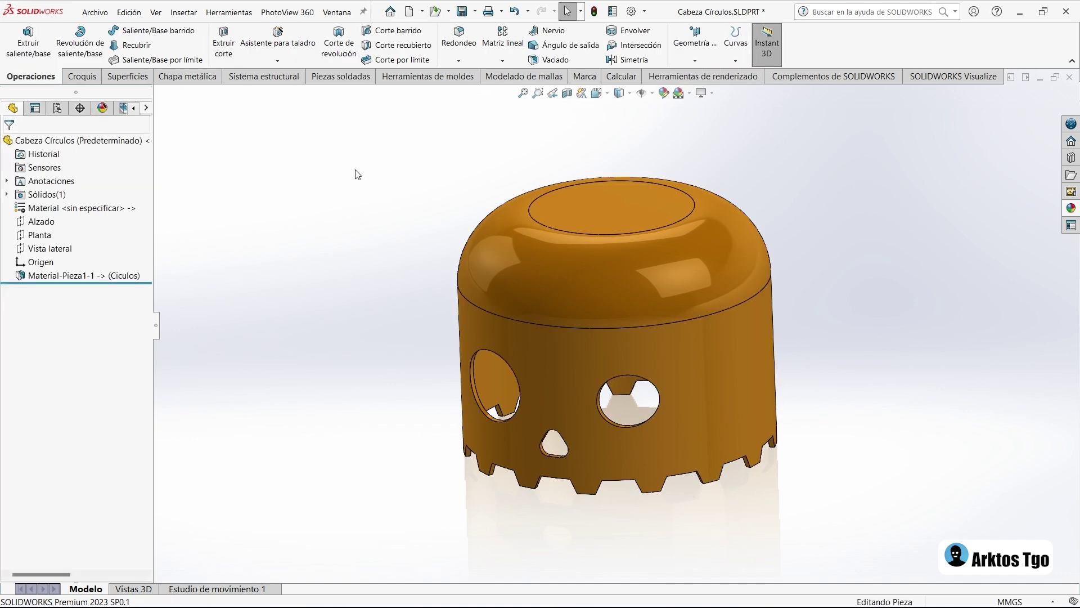
pyautogui.hotkey('ctrl', '7')
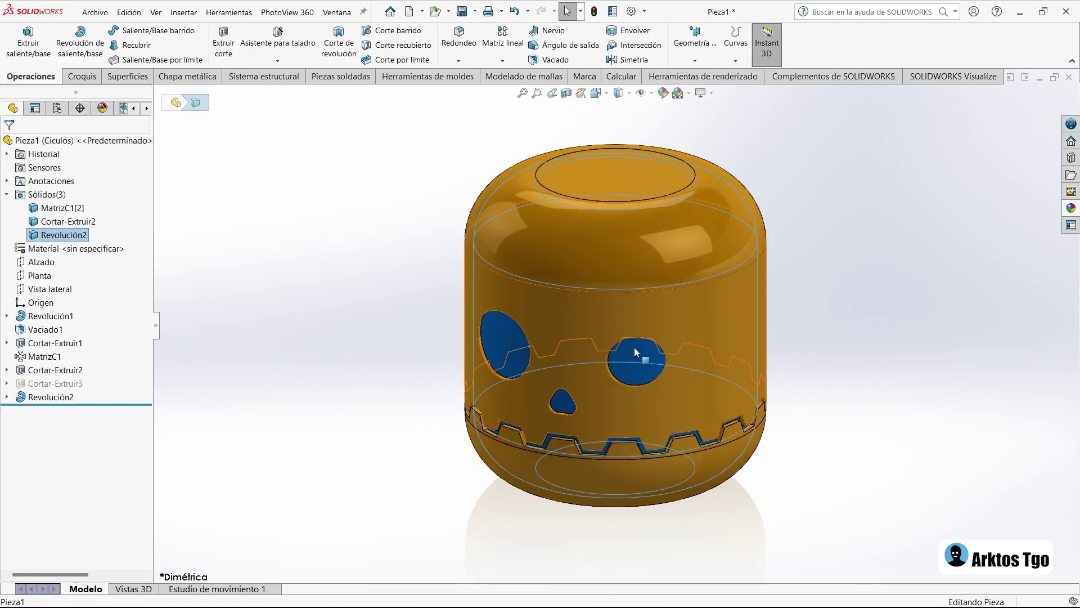
# Insert Revolución2 into a new part saved as Lámpara.SLDPRT.
pyautogui.click(75, 236)
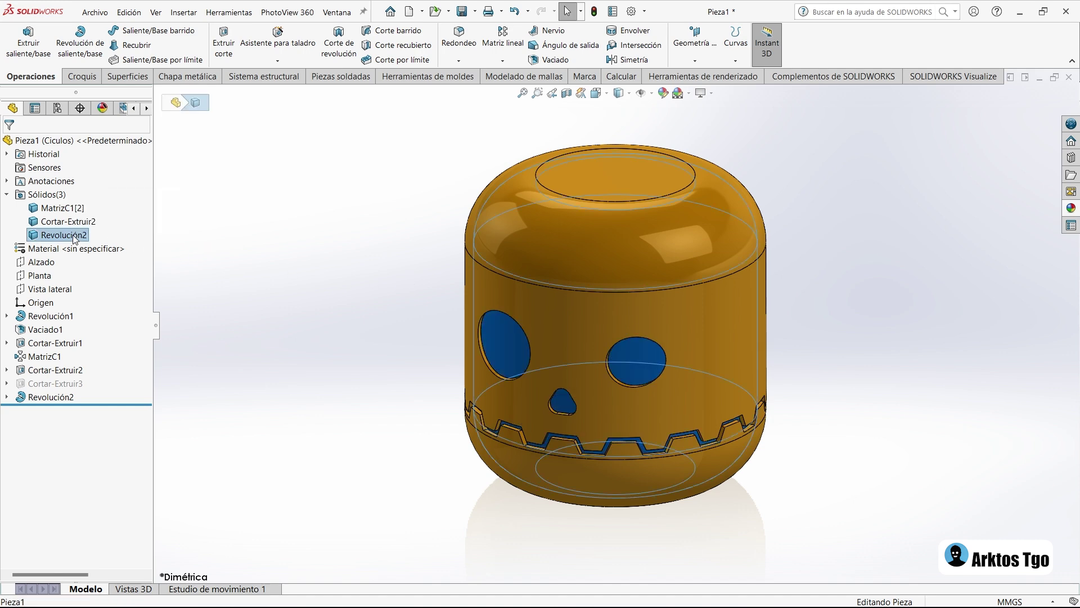
pyautogui.rightClick(74, 236)
pyautogui.click(128, 332)
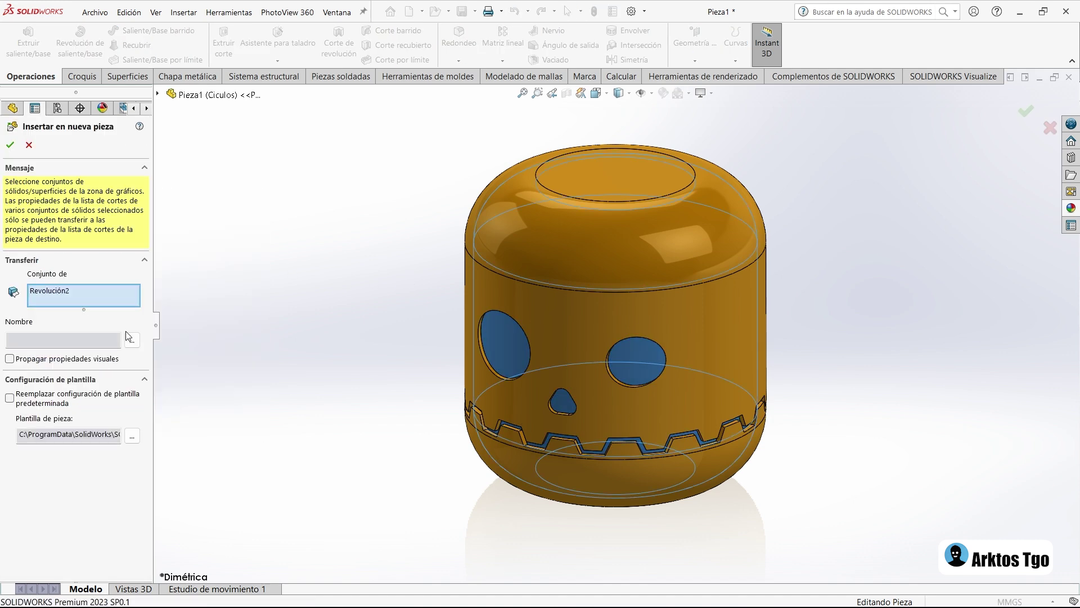
pyautogui.click(133, 340)
pyautogui.write('Lámpara')
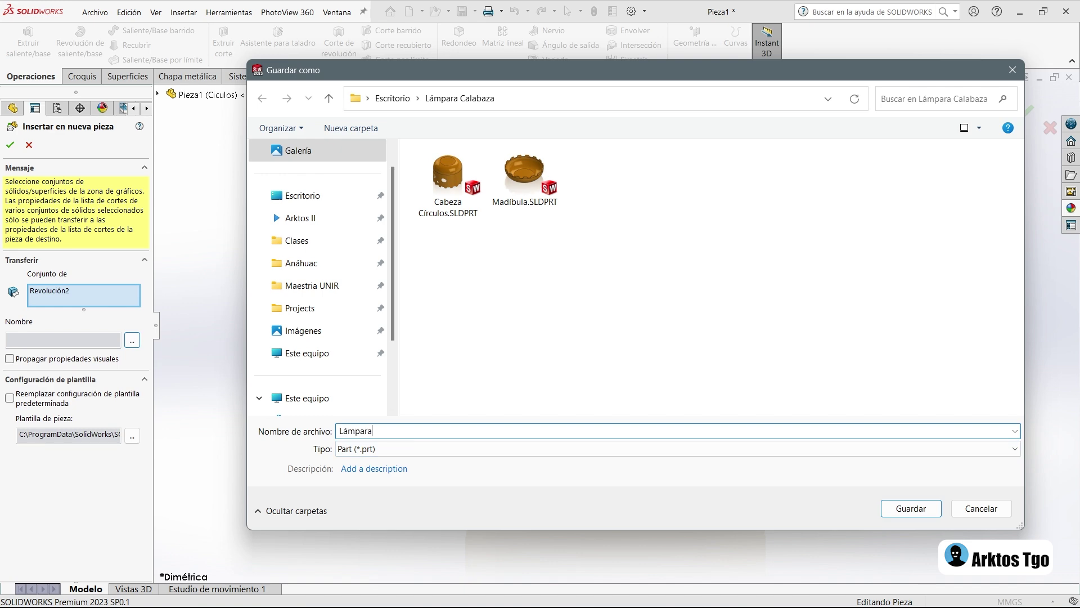
pyautogui.click(890, 512)
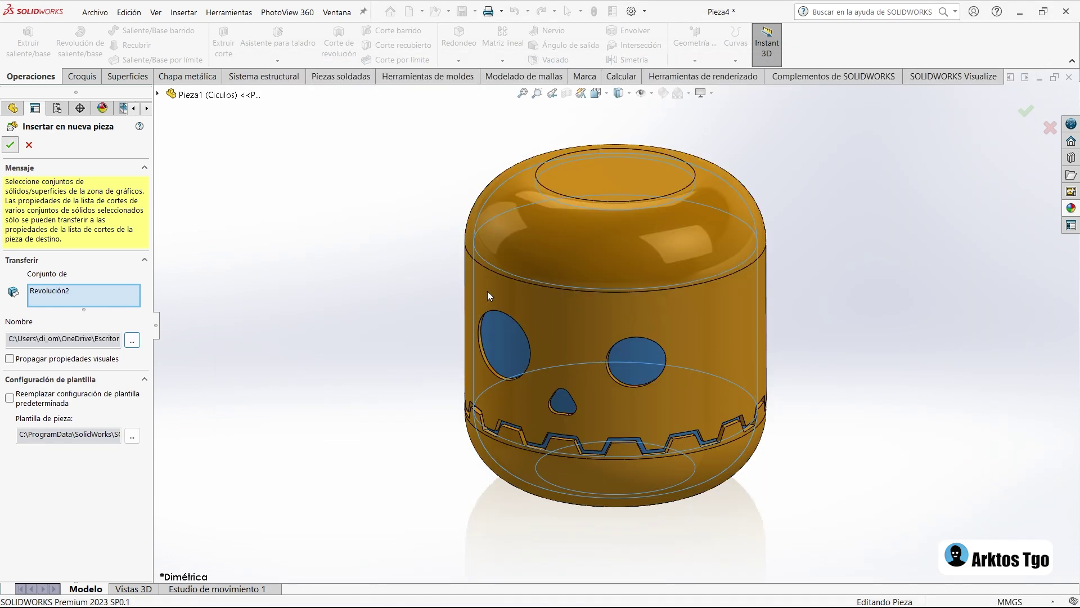
# Browse the appearance library for the lamp part.
pyautogui.click(1071, 207)
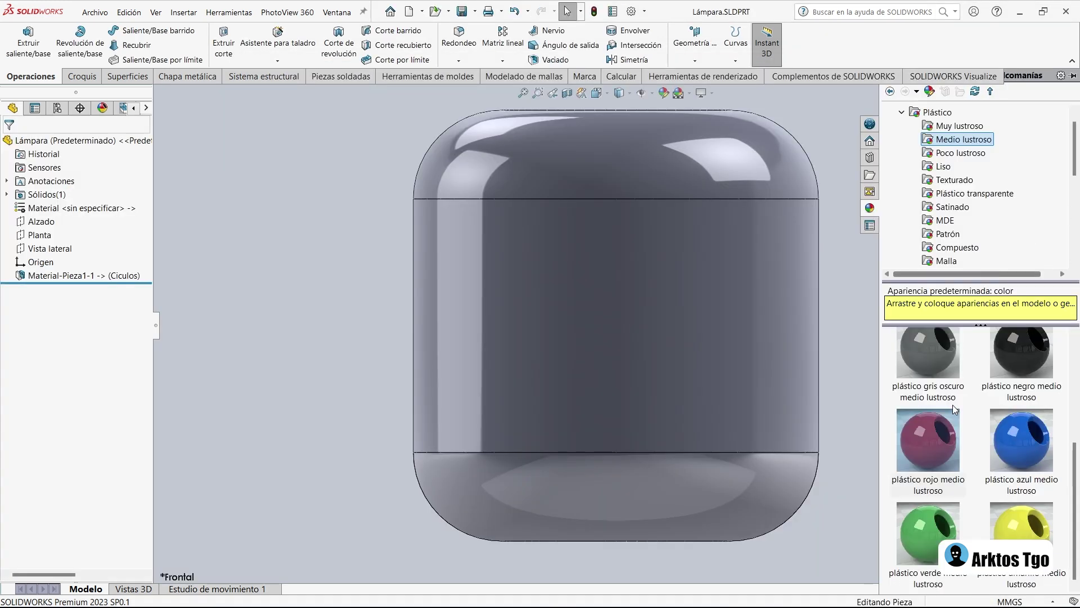
pyautogui.scroll(-2, 959, 206)
pyautogui.scroll(-1, 956, 185)
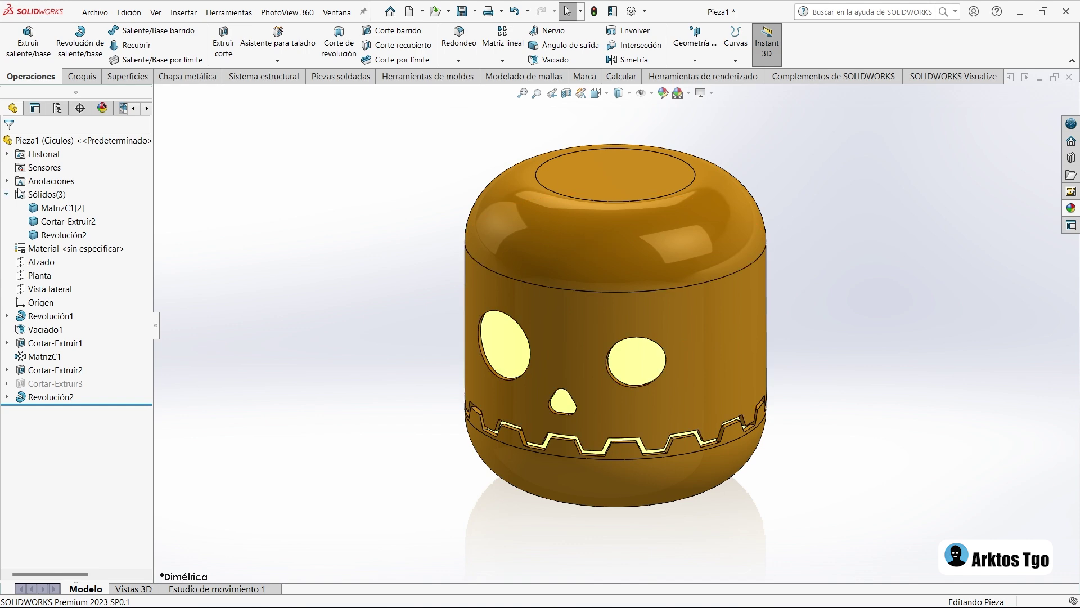
# Activate the Triángulos configuration of the pumpkin part.
pyautogui.click(57, 111)
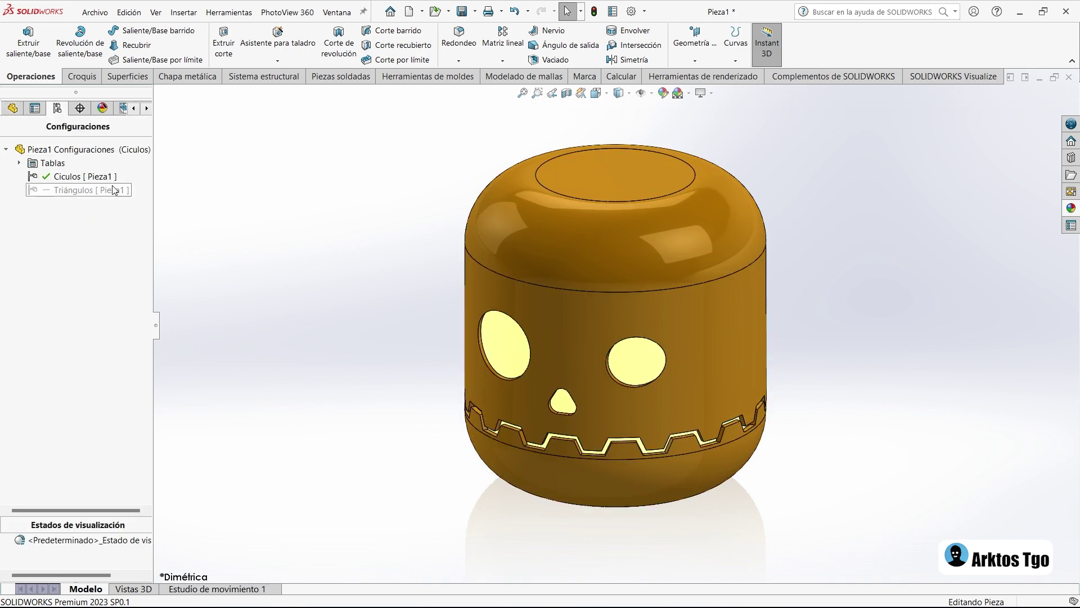
pyautogui.doubleClick(88, 191)
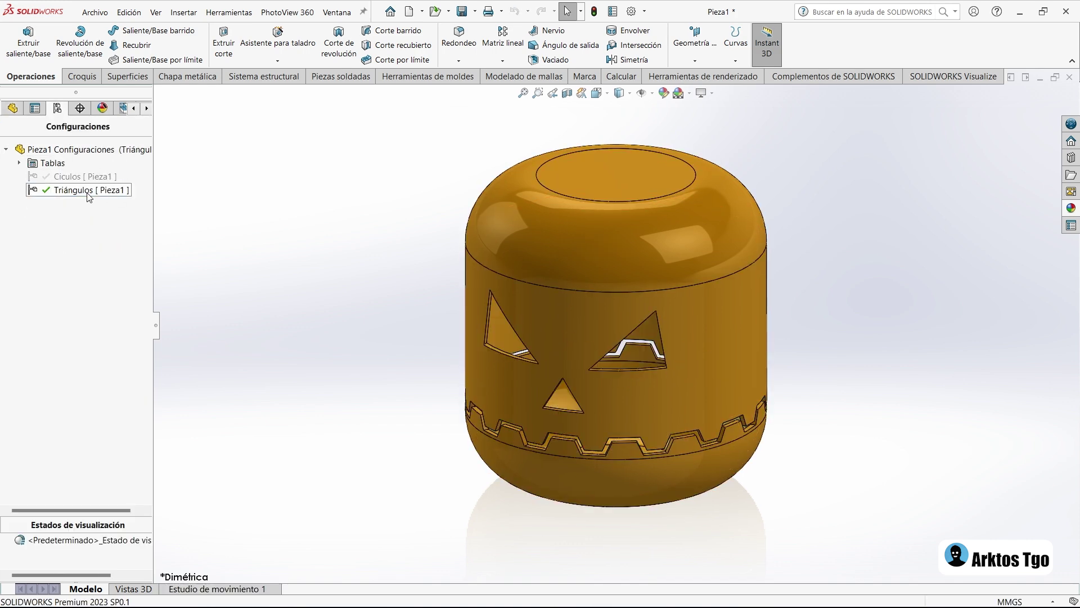
pyautogui.click(13, 109)
pyautogui.moveTo(568, 169)
pyautogui.mouseDown(button='middle')
pyautogui.moveTo(564, 253)
pyautogui.moveTo(585, 237)
pyautogui.moveTo(540, 304)
pyautogui.mouseUp(button='middle')
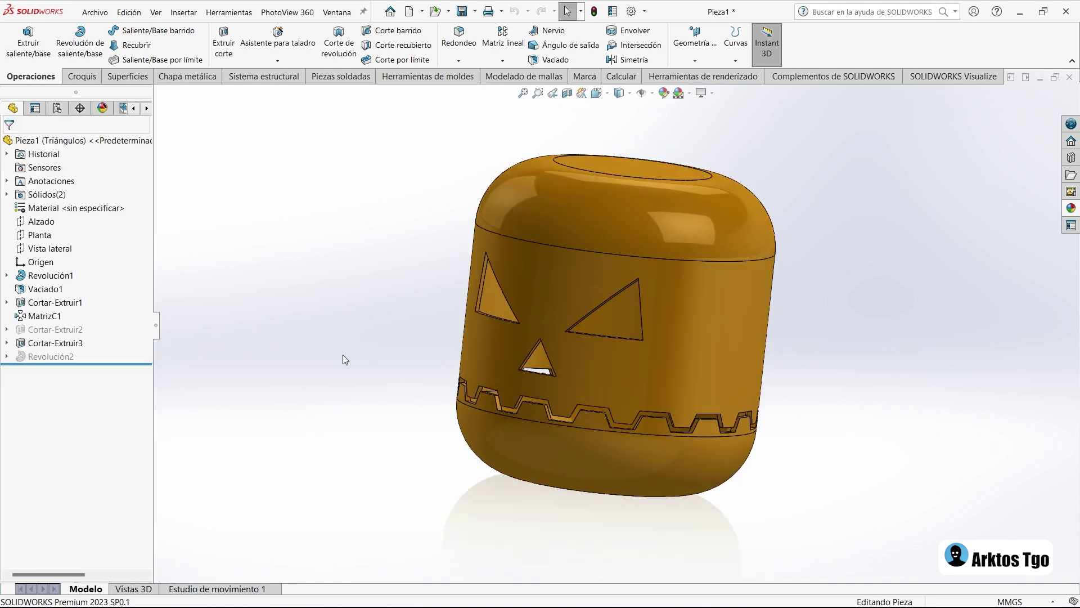
# Unsuppress Revolución2 so the inner body fills the triangular openings.
pyautogui.click(39, 356)
pyautogui.moveTo(464, 342)
pyautogui.mouseDown(button='middle')
pyautogui.moveTo(451, 289)
pyautogui.moveTo(356, 338)
pyautogui.mouseUp(button='middle')
pyautogui.click(416, 342)
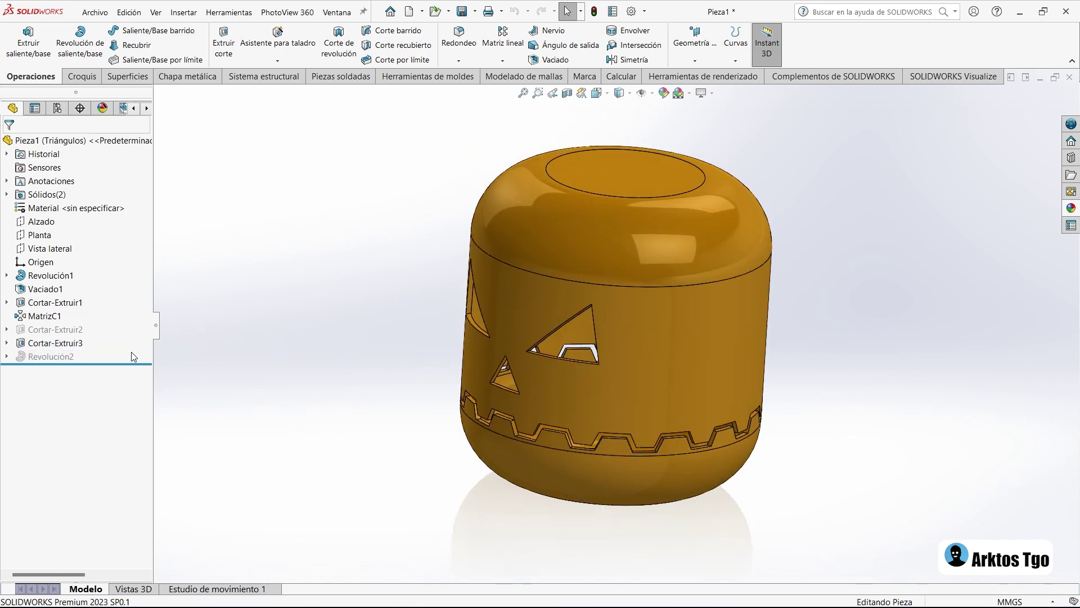
pyautogui.click(55, 356)
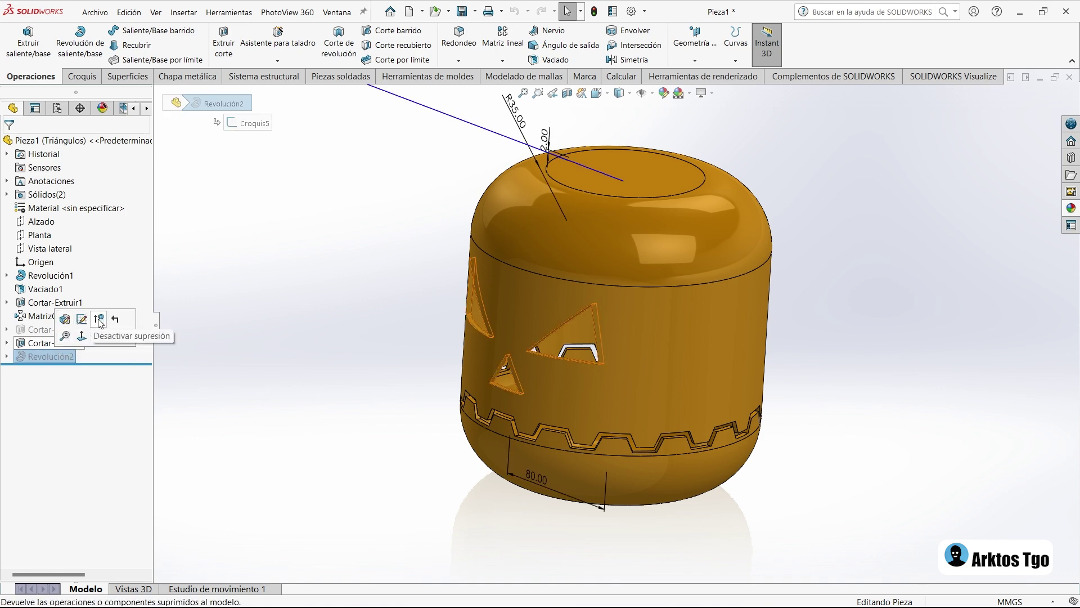
pyautogui.click(99, 320)
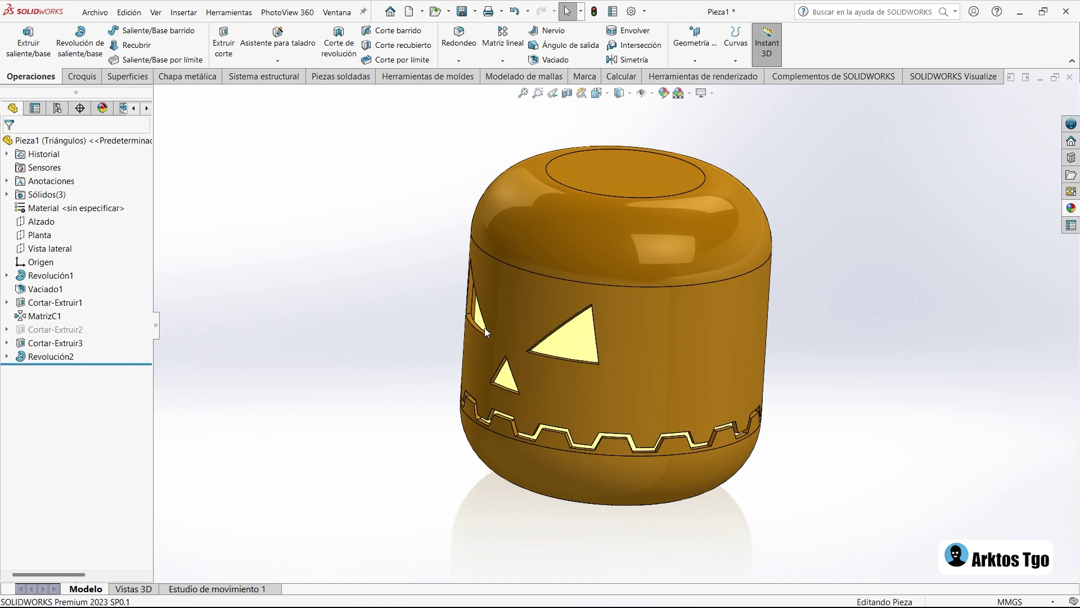
pyautogui.moveTo(459, 355); pyautogui.dragTo(522, 307, button='middle')
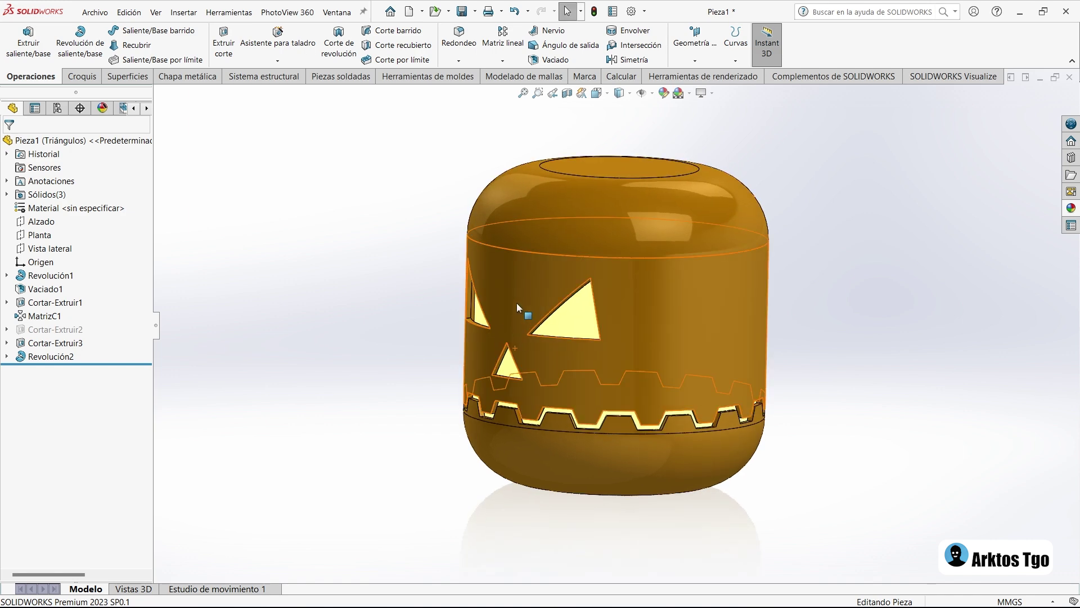
pyautogui.moveTo(493, 326); pyautogui.dragTo(507, 315, button='middle')
# Expand the solid bodies and bring up the Cortar-Extruir3 body's context menu.
pyautogui.click(6, 194)
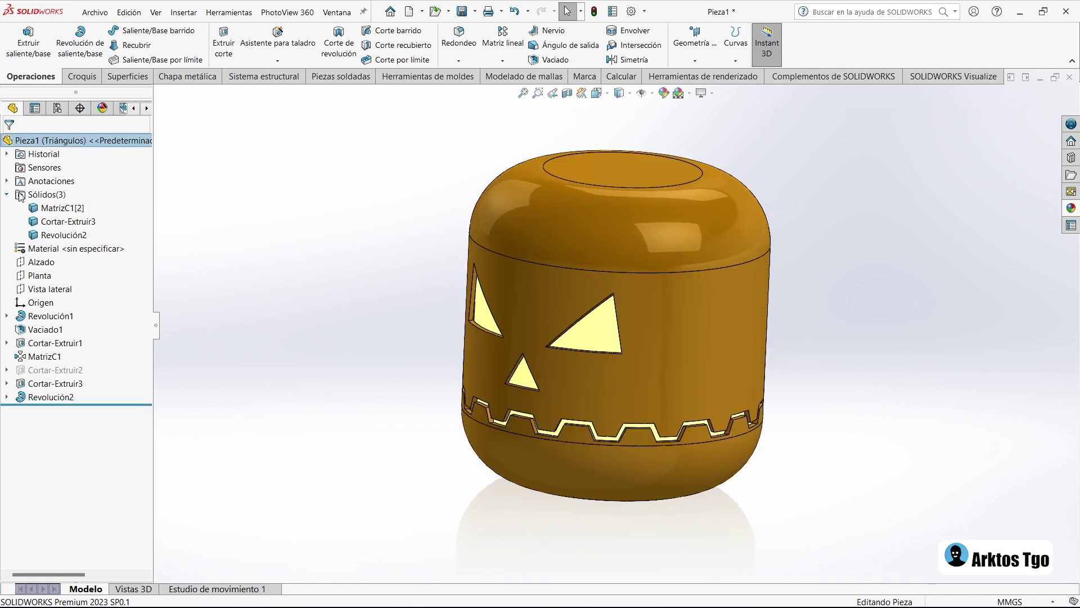
pyautogui.click(66, 223)
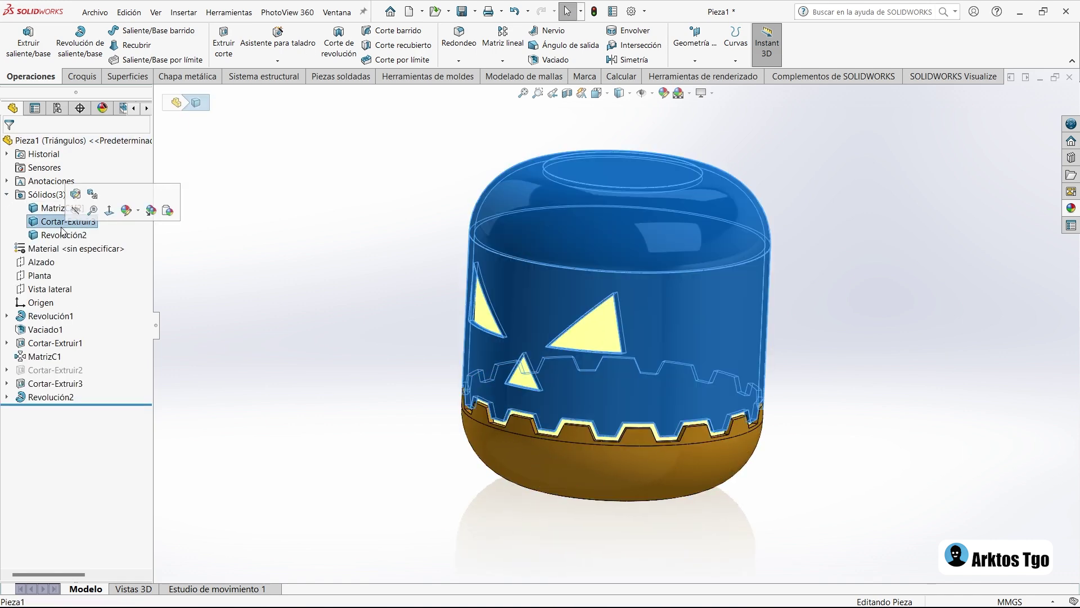
pyautogui.rightClick(57, 228)
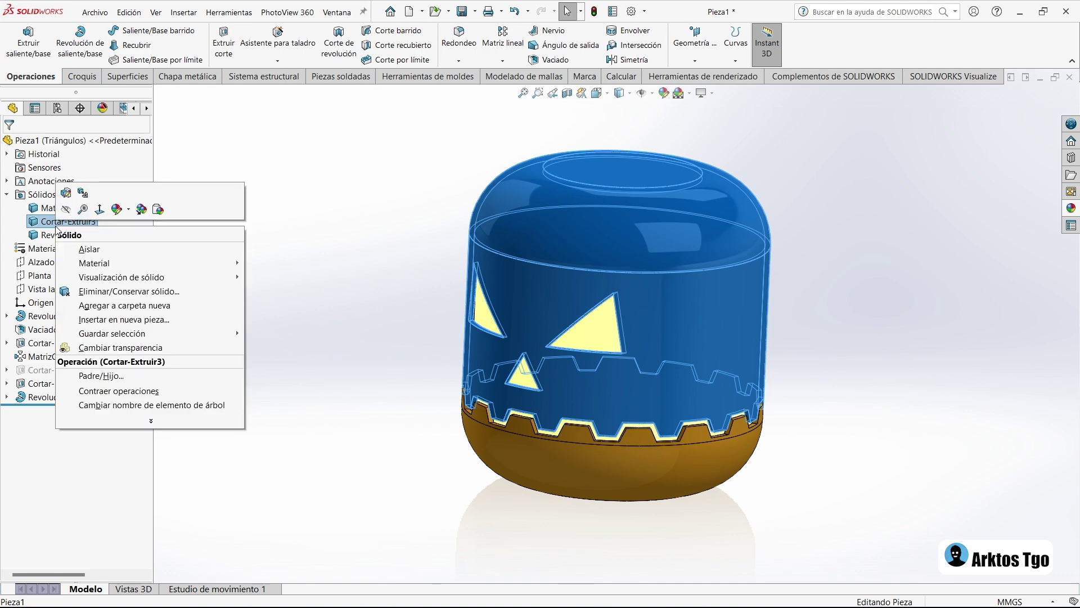
# Save Cortar-Extruir3 as the new part Cabeza Triángulos.SLDPRT and close its window.
pyautogui.click(114, 319)
pyautogui.click(131, 339)
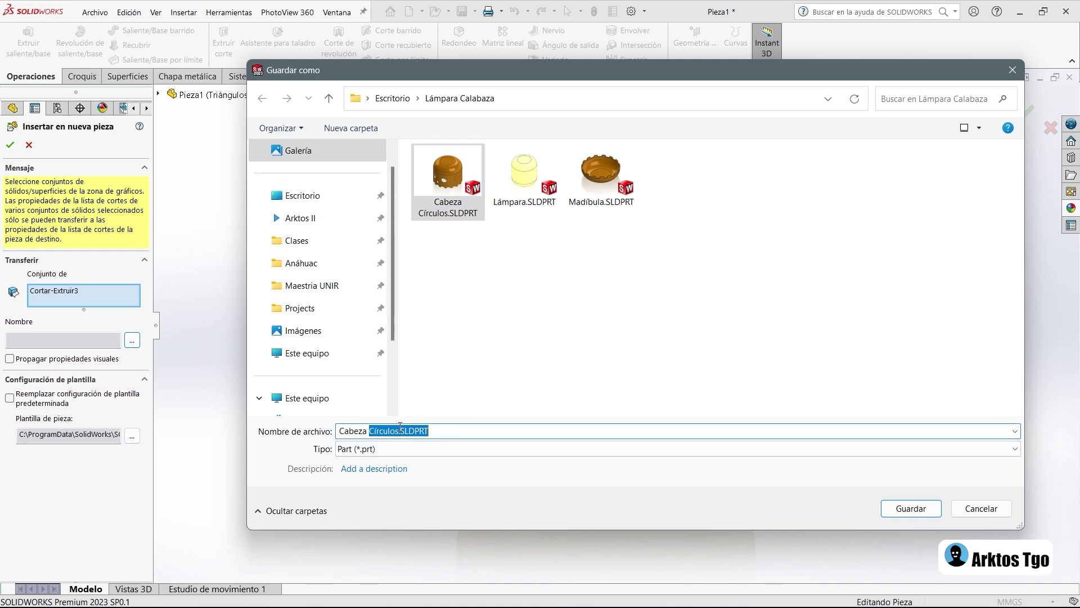
pyautogui.moveTo(379, 431); pyautogui.dragTo(369, 431)
pyautogui.write('Triángulos')
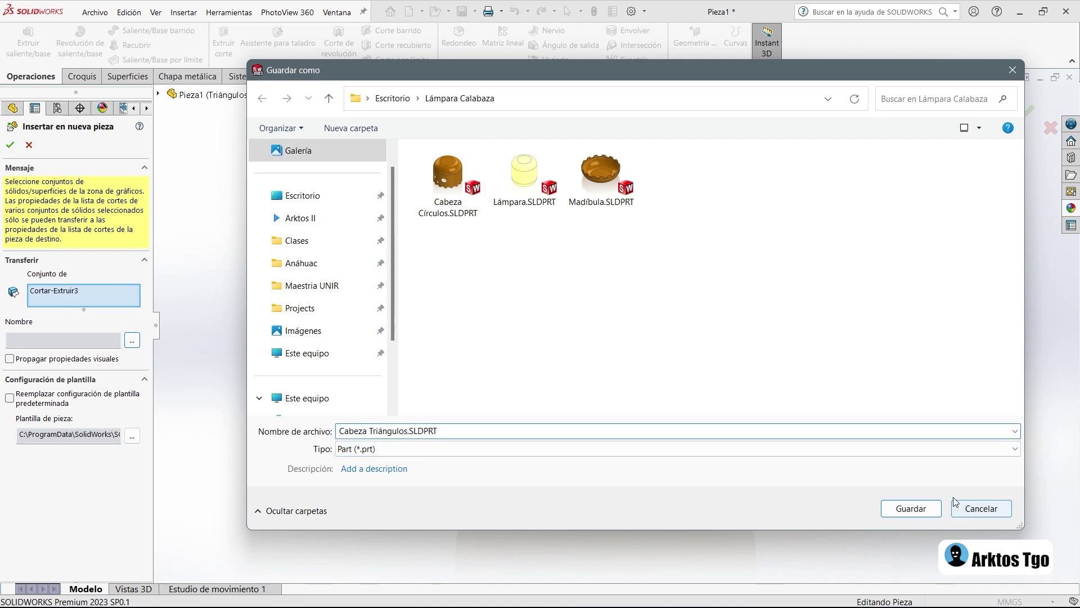
pyautogui.click(934, 502)
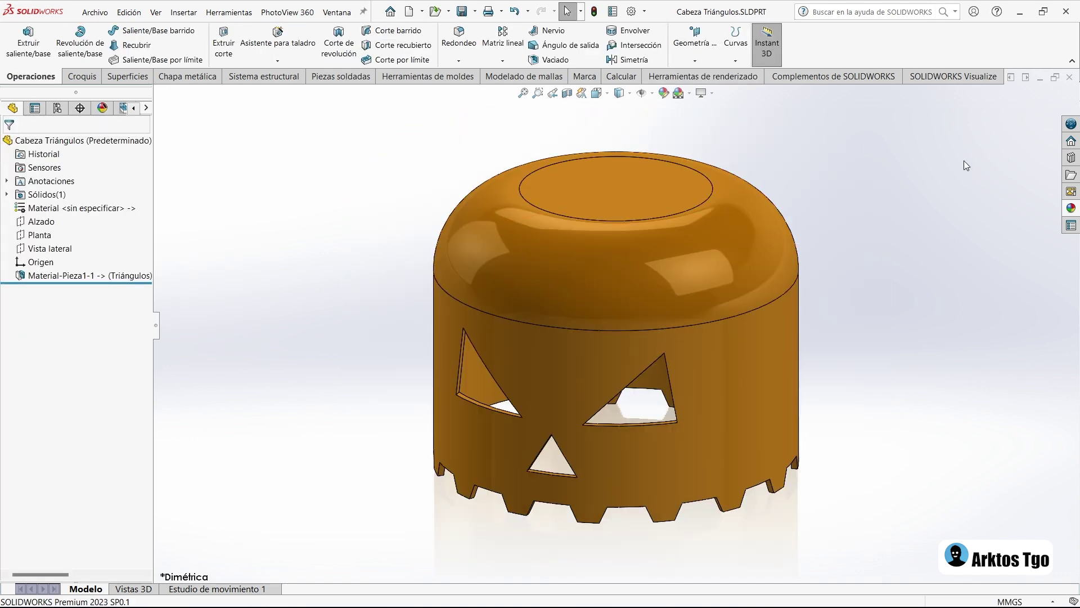
pyautogui.click(1070, 77)
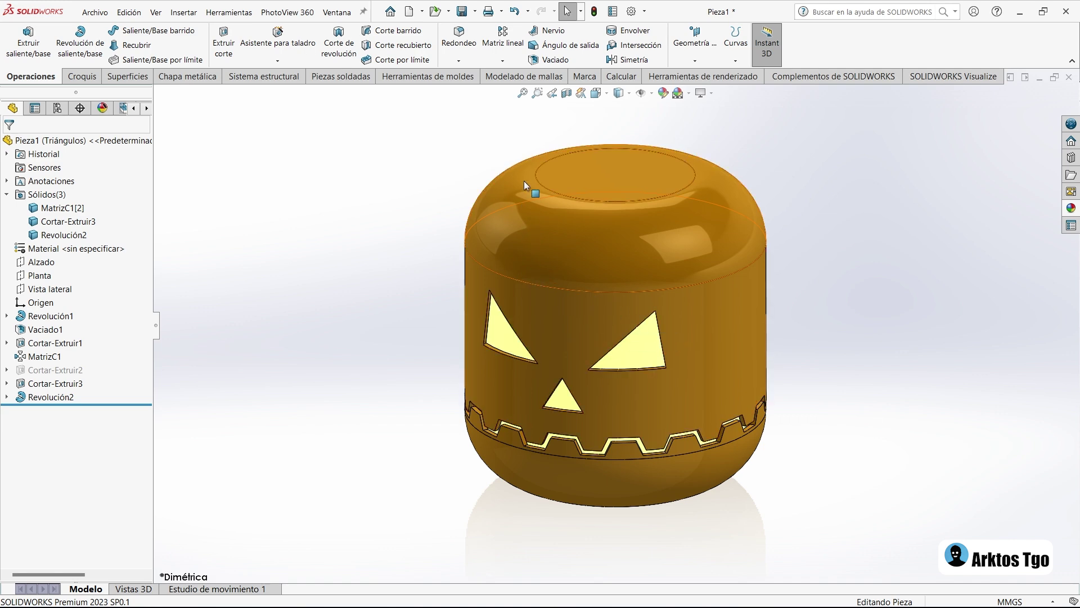
# Save the triangle-faced pumpkin as Base.SLDPRT in the Escritorio folder and close it.
pyautogui.click(461, 11)
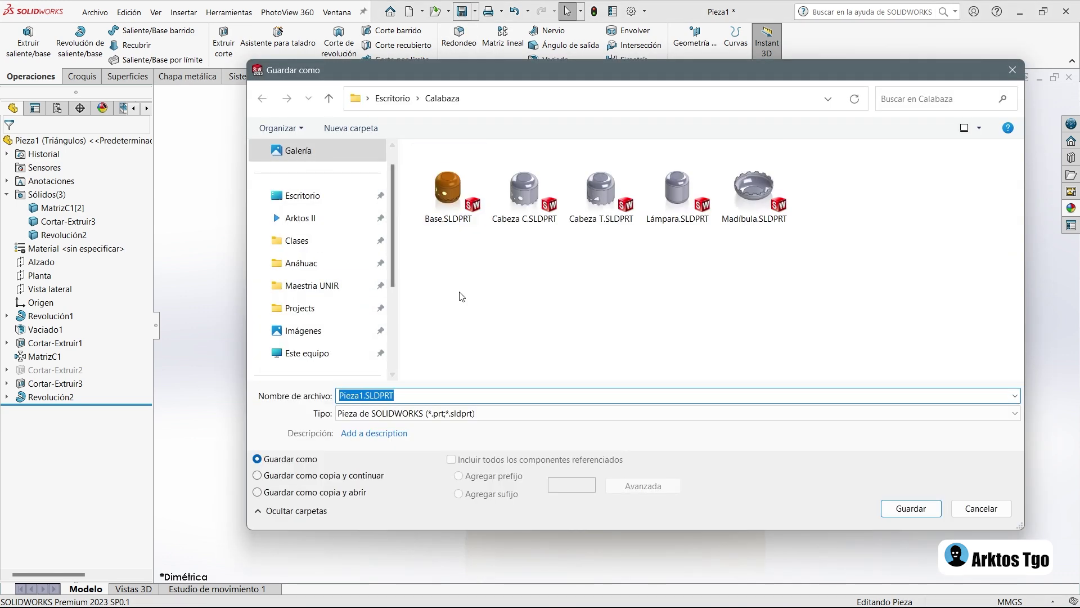
pyautogui.write('Base')
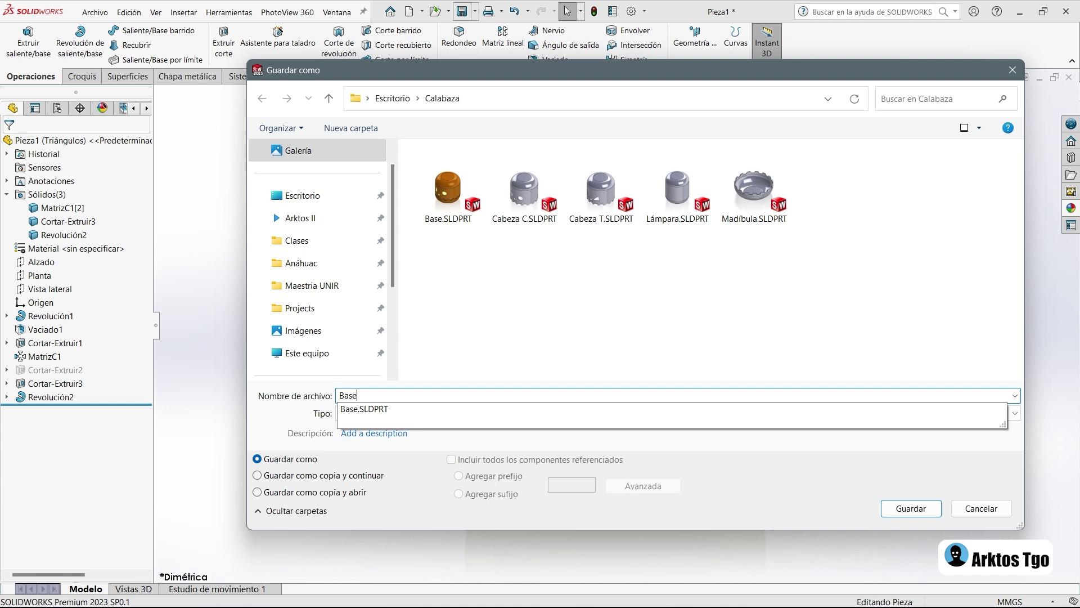
pyautogui.click(474, 363)
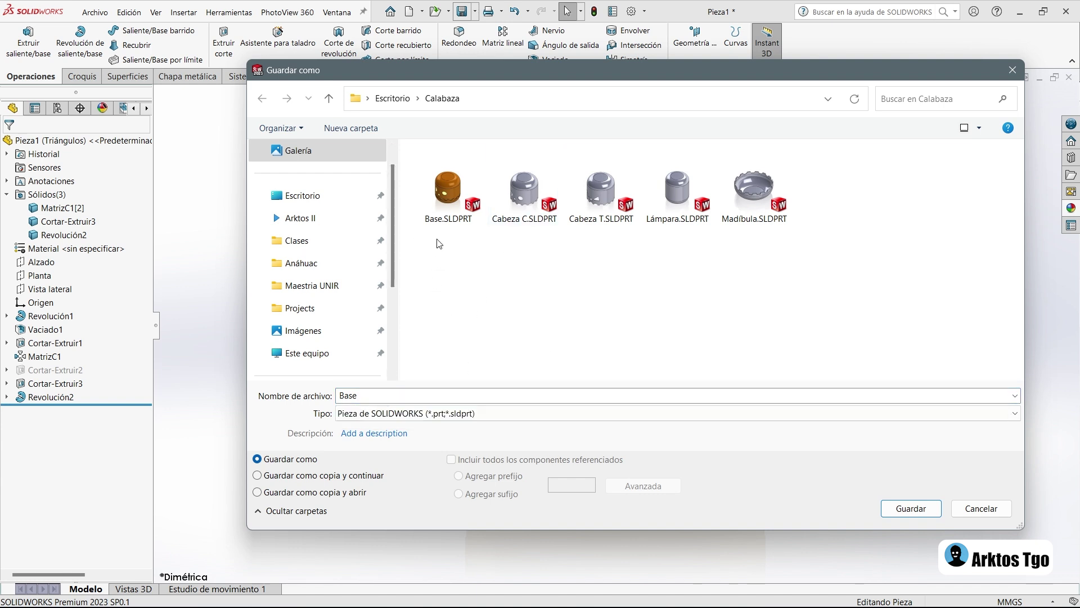
pyautogui.click(901, 510)
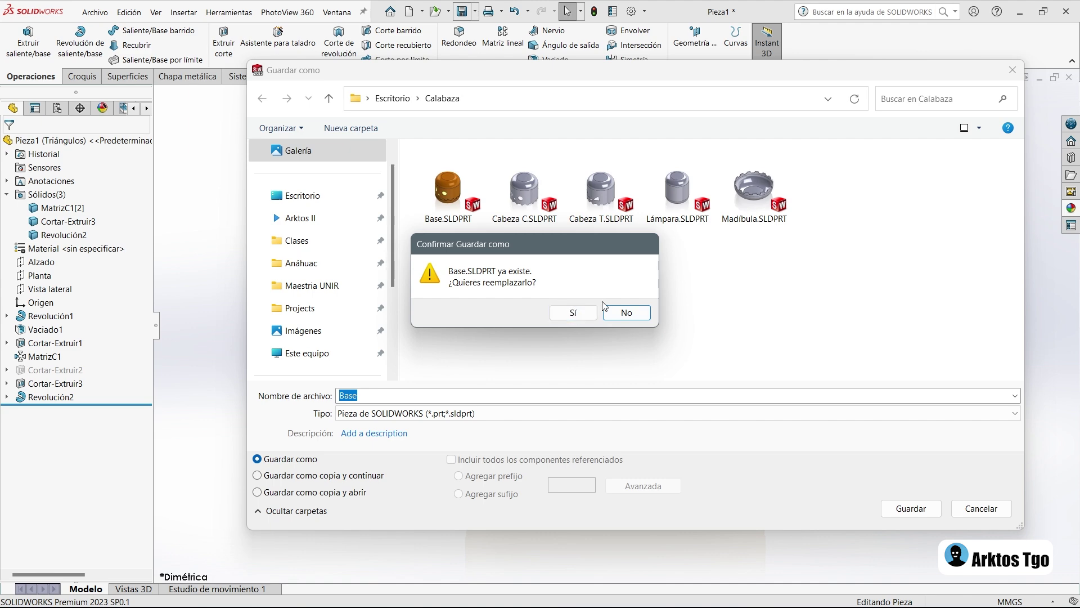
pyautogui.press('Escape')
pyautogui.hotkey('alt', 'Up')
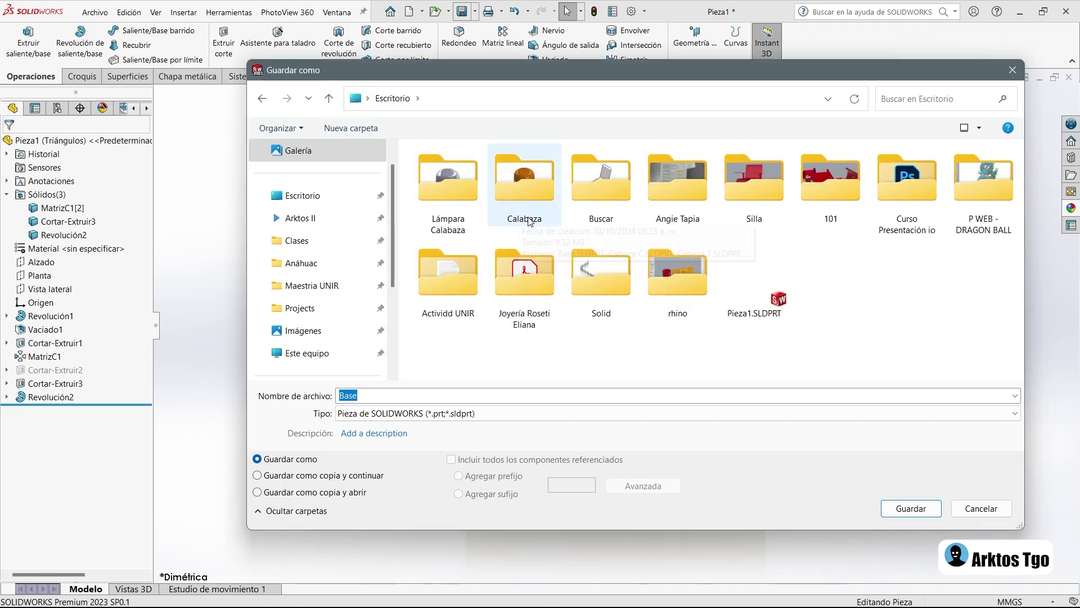
pyautogui.click(451, 198)
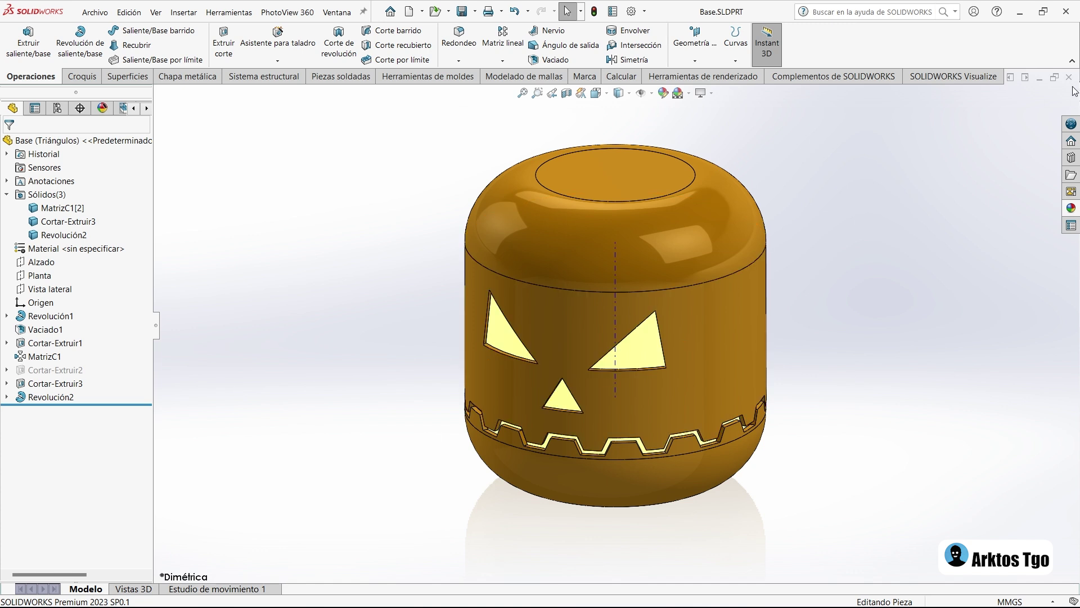
pyautogui.click(1069, 78)
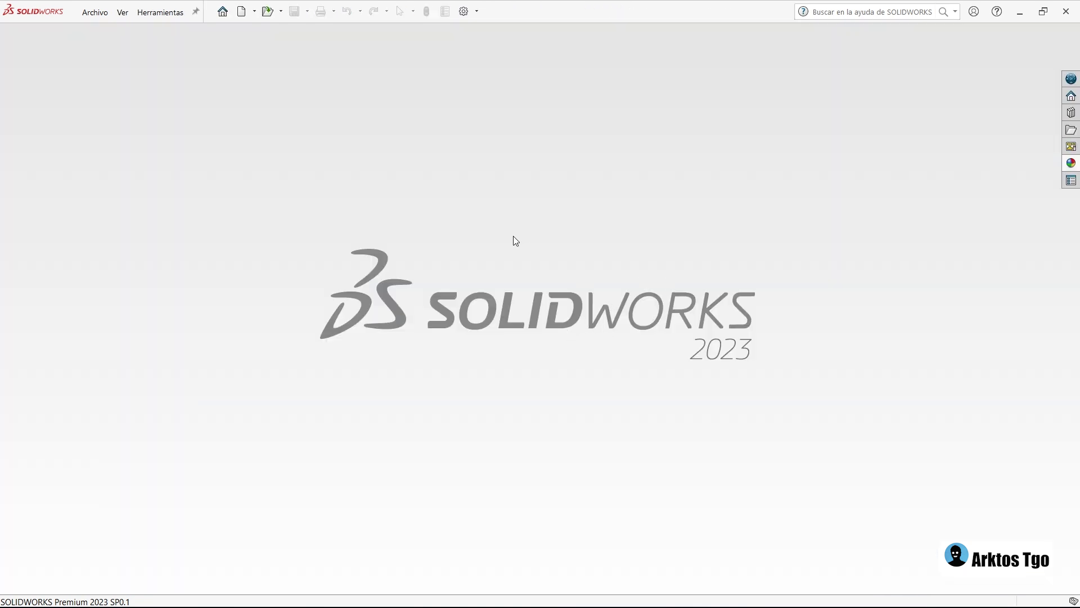
# Create a new assembly, Ensamblaje1, with Madíbula fixed at the origin.
pyautogui.click(241, 11)
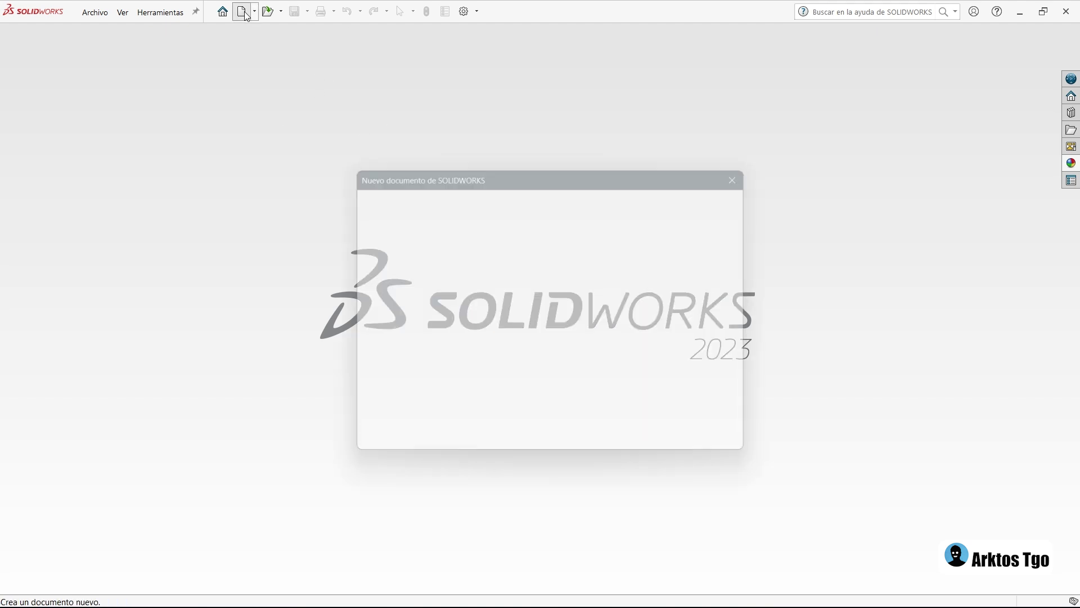
pyautogui.click(525, 269)
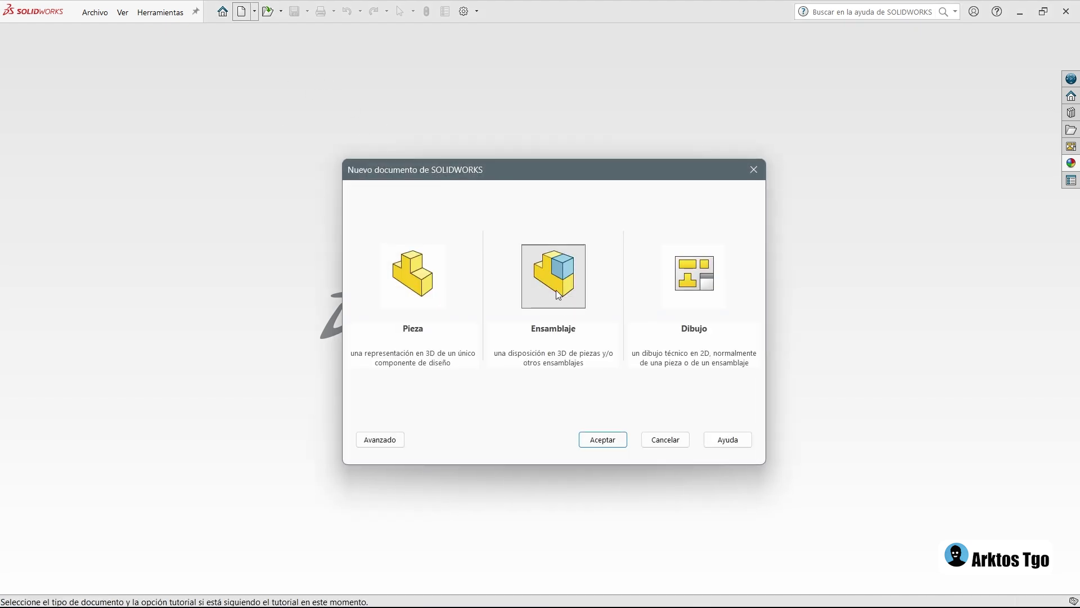
pyautogui.click(599, 446)
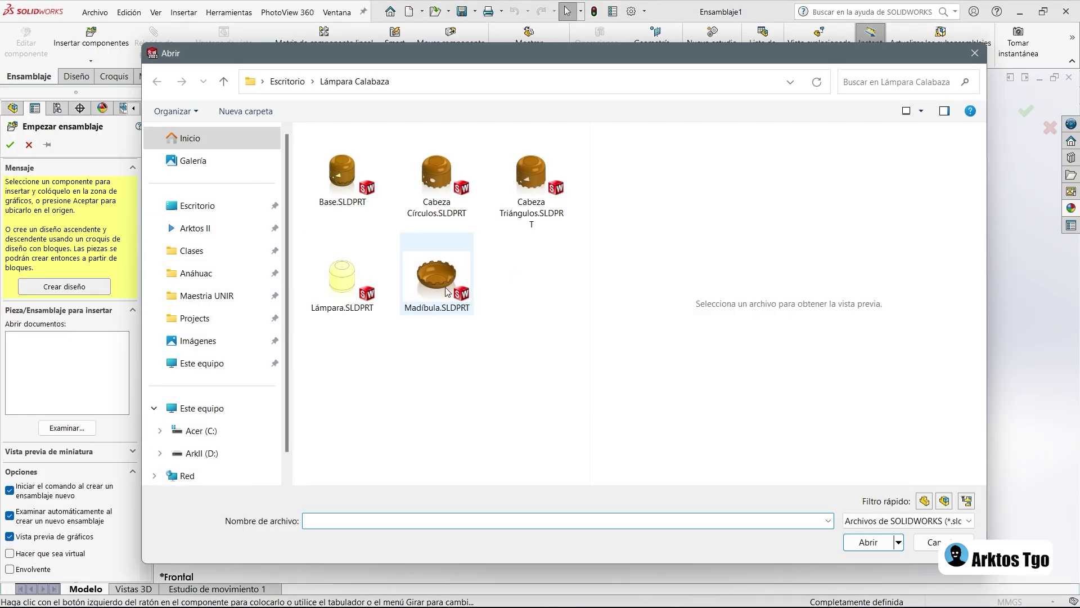
pyautogui.moveTo(436, 279)
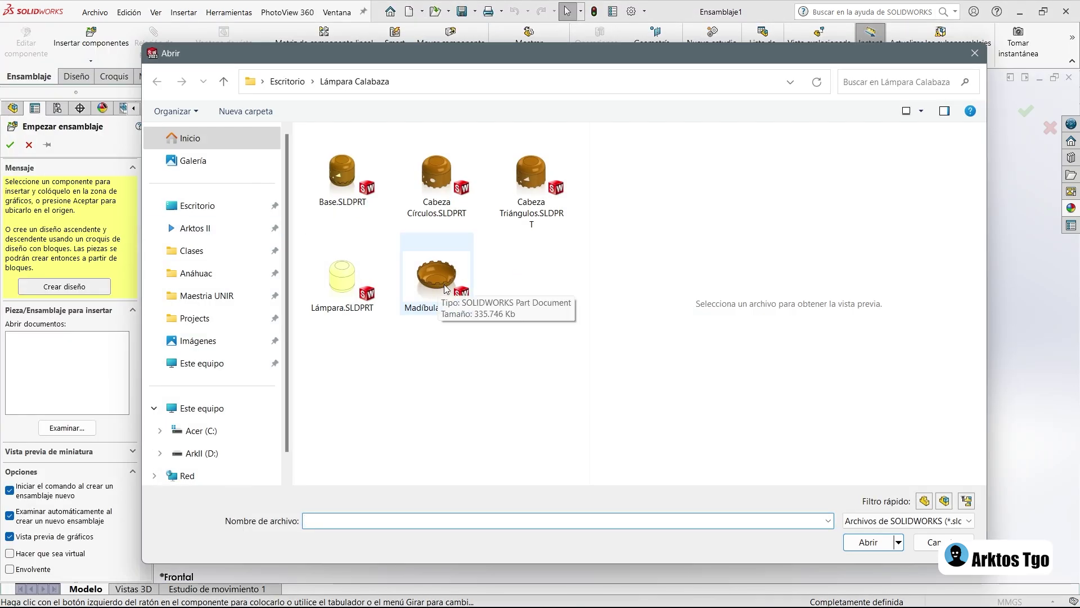
pyautogui.doubleClick(446, 288)
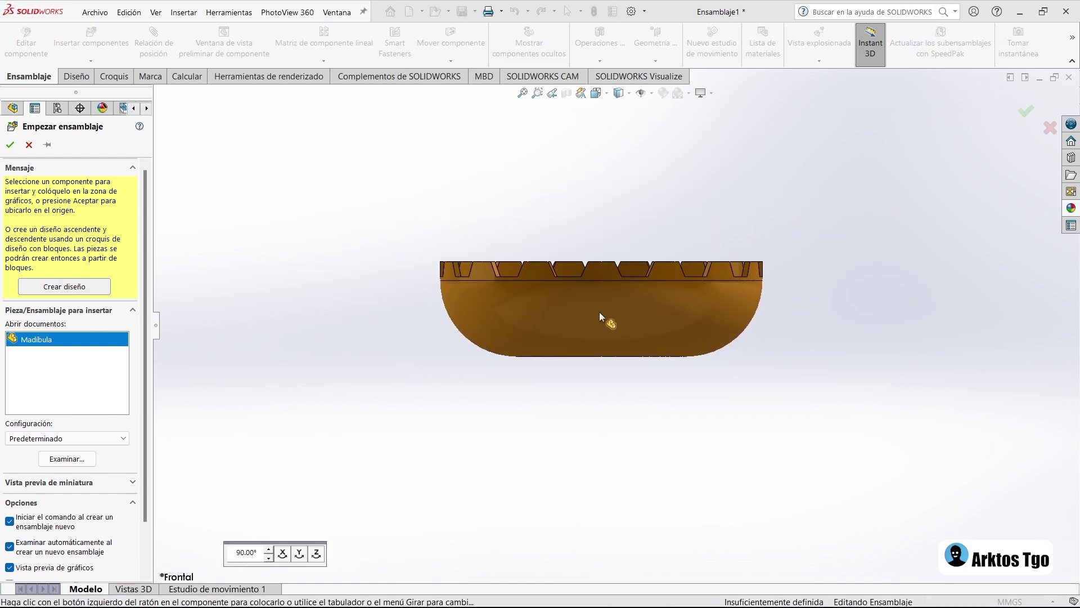
pyautogui.click(10, 148)
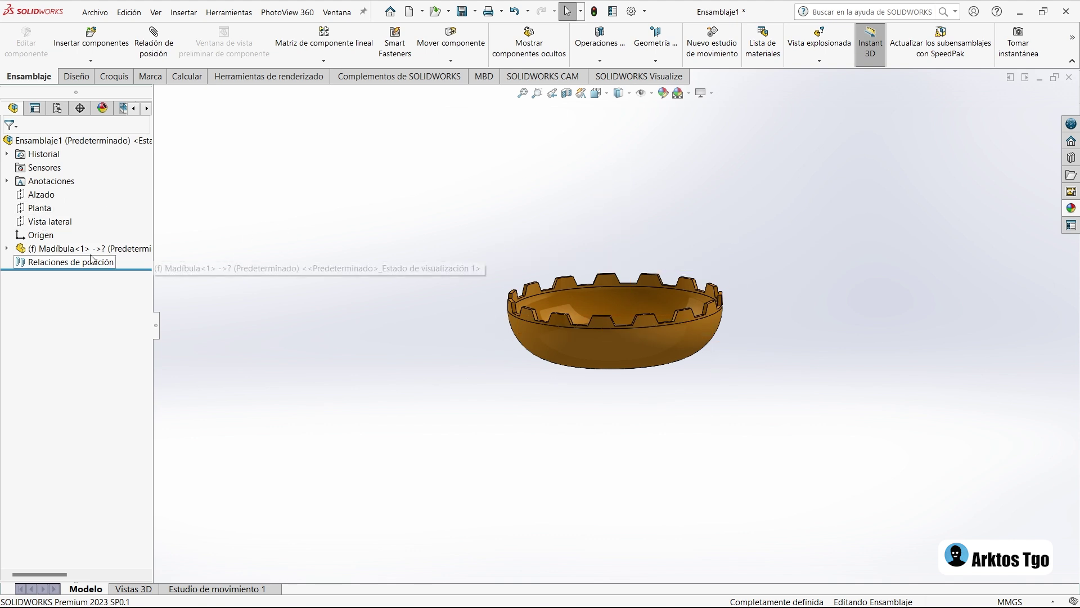
pyautogui.click(7, 248)
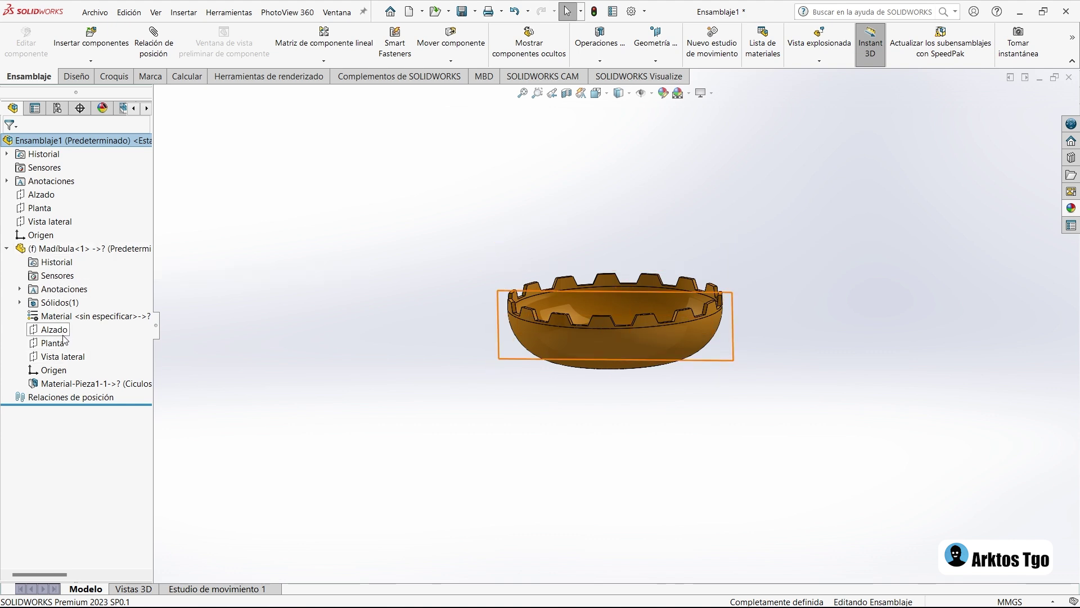
pyautogui.click(6, 249)
pyautogui.press('Down')
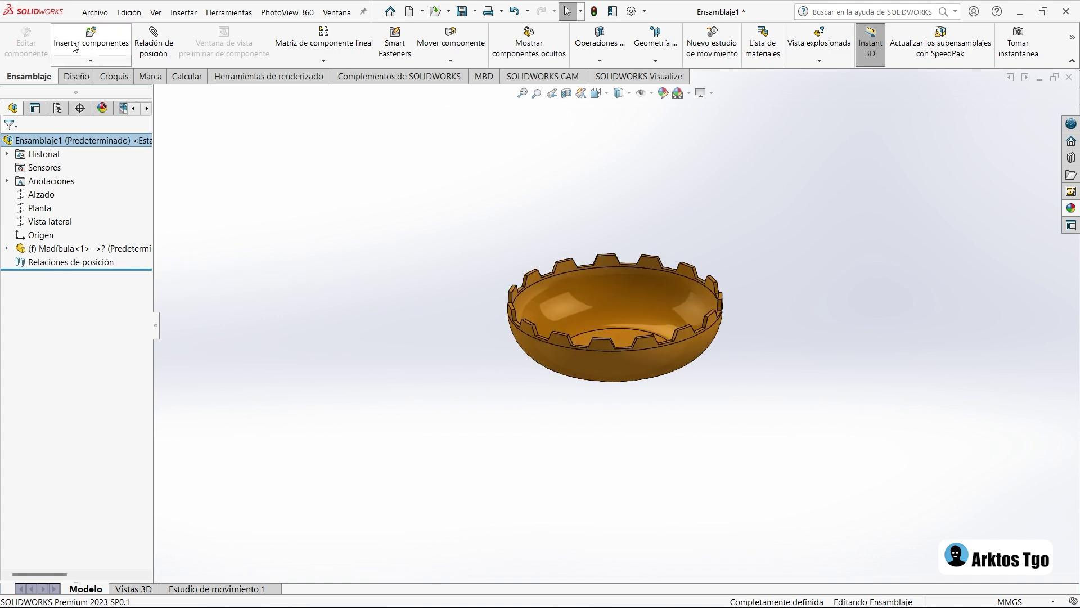
# Insert Lámpara.SLDPRT at the origin inside the jaw and review it from isometric views.
pyautogui.click(76, 50)
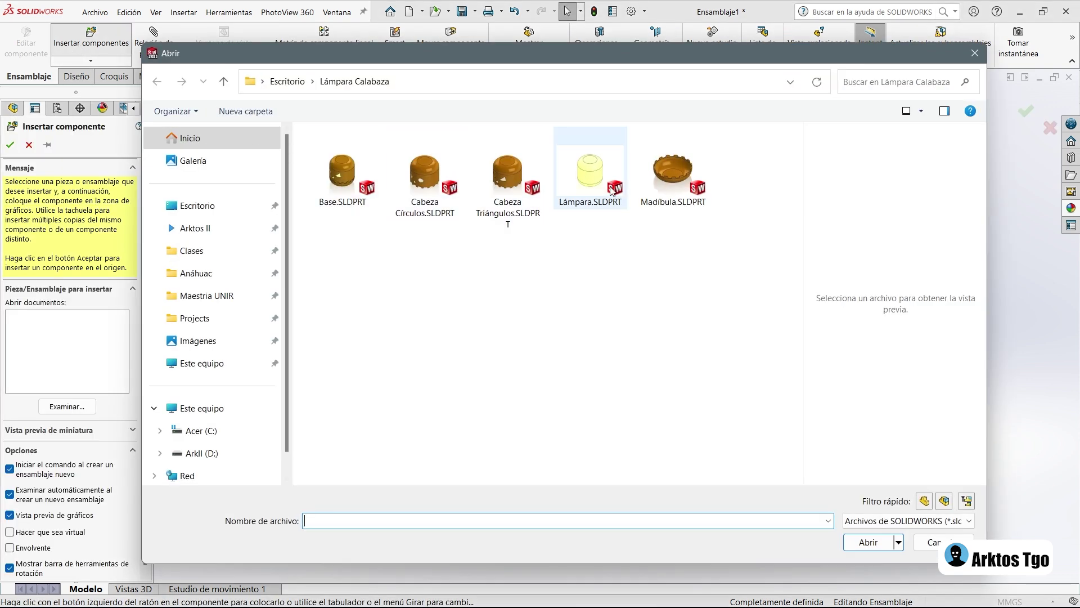
pyautogui.doubleClick(601, 177)
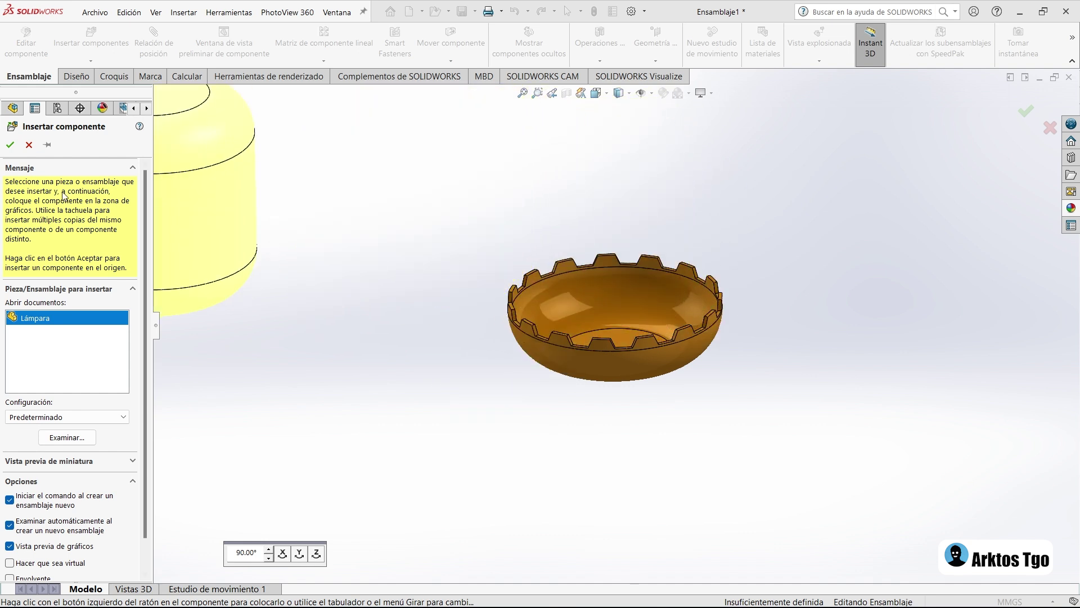
pyautogui.click(10, 144)
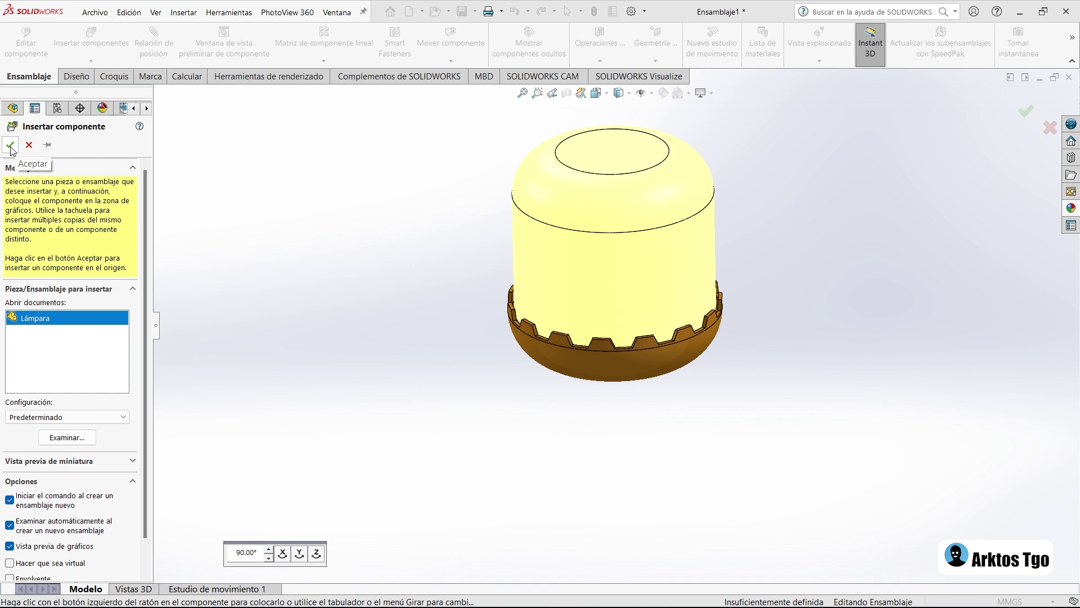
pyautogui.click(10, 145)
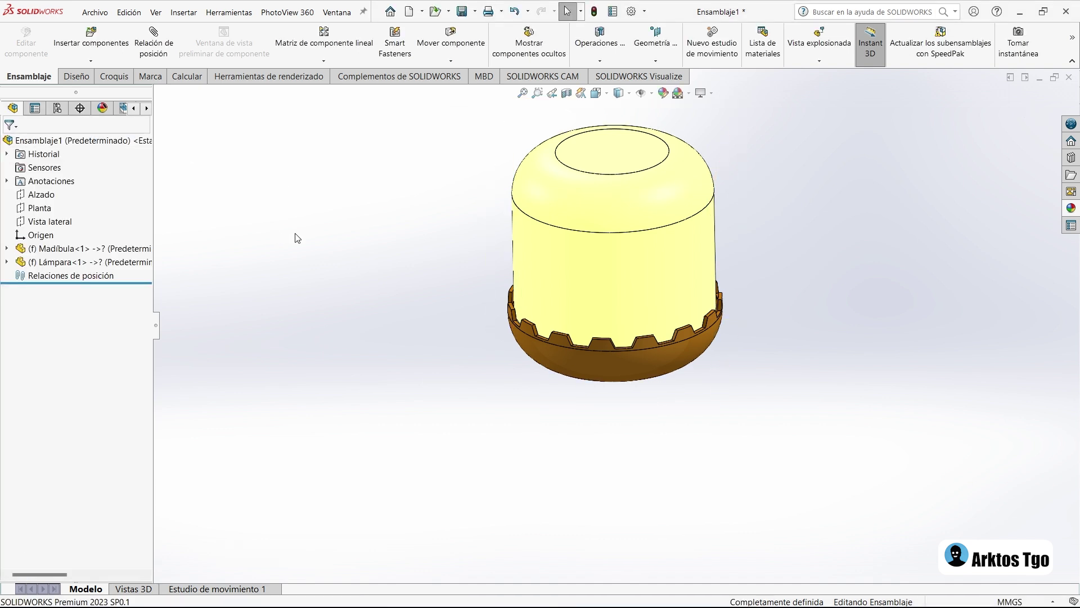
pyautogui.hotkey('ctrl', '7')
pyautogui.scroll(2, 458, 264)
pyautogui.moveTo(458, 264)
pyautogui.mouseDown(button='middle')
pyautogui.moveTo(798, 399)
pyautogui.moveTo(511, 301)
pyautogui.moveTo(495, 188)
pyautogui.moveTo(511, 234)
pyautogui.mouseUp(button='middle')
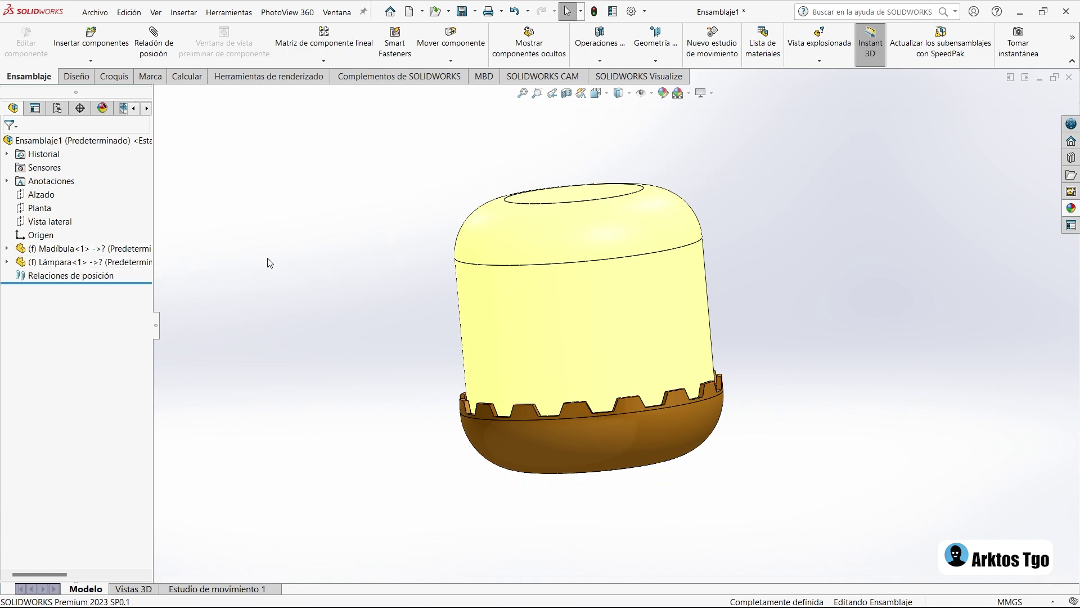
pyautogui.hotkey('ctrl', '7')
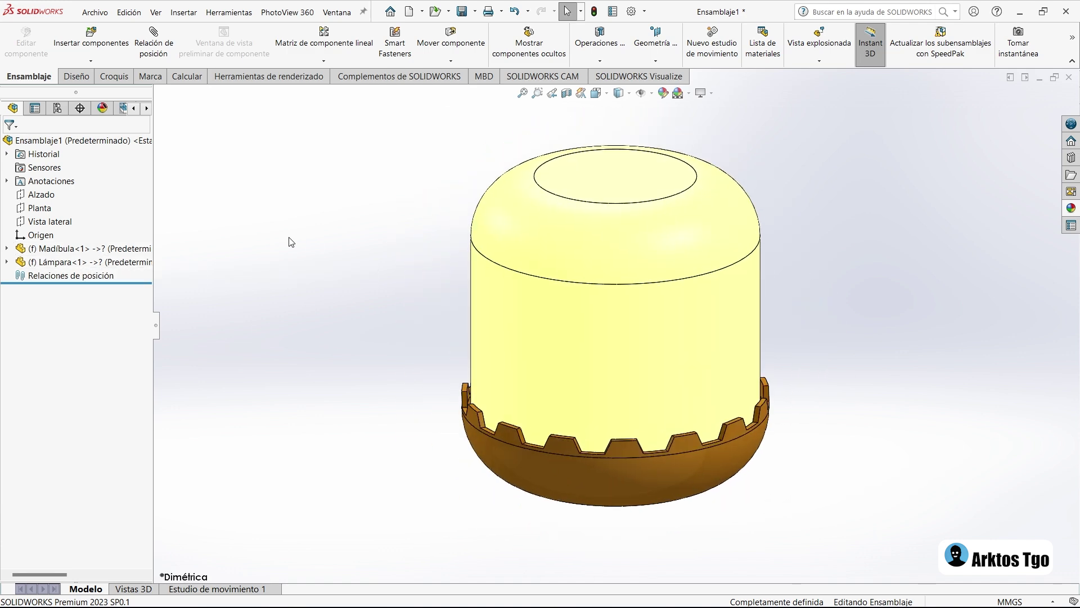
# Insert Cabeza Círculos.SLDPRT into Ensamblaje1 and place it beside the lamp.
pyautogui.click(62, 108)
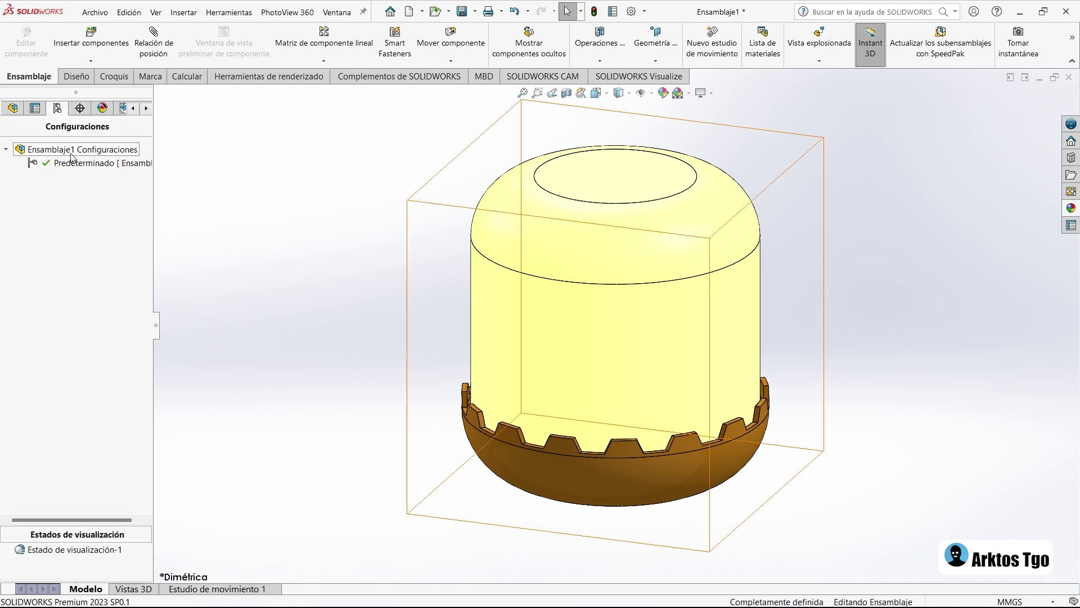
pyautogui.click(12, 108)
pyautogui.click(91, 37)
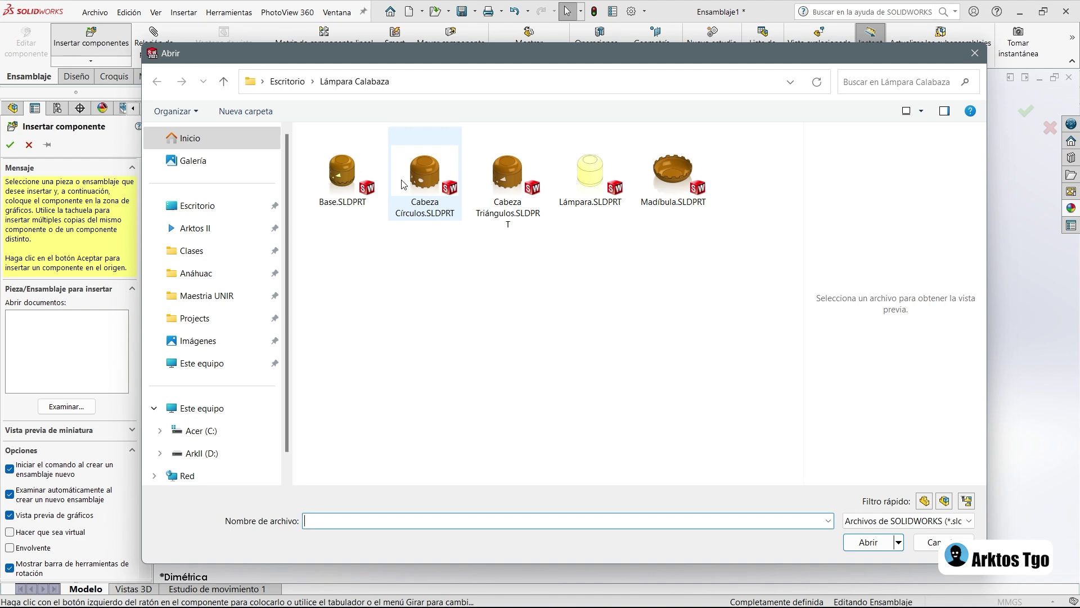
pyautogui.click(403, 185)
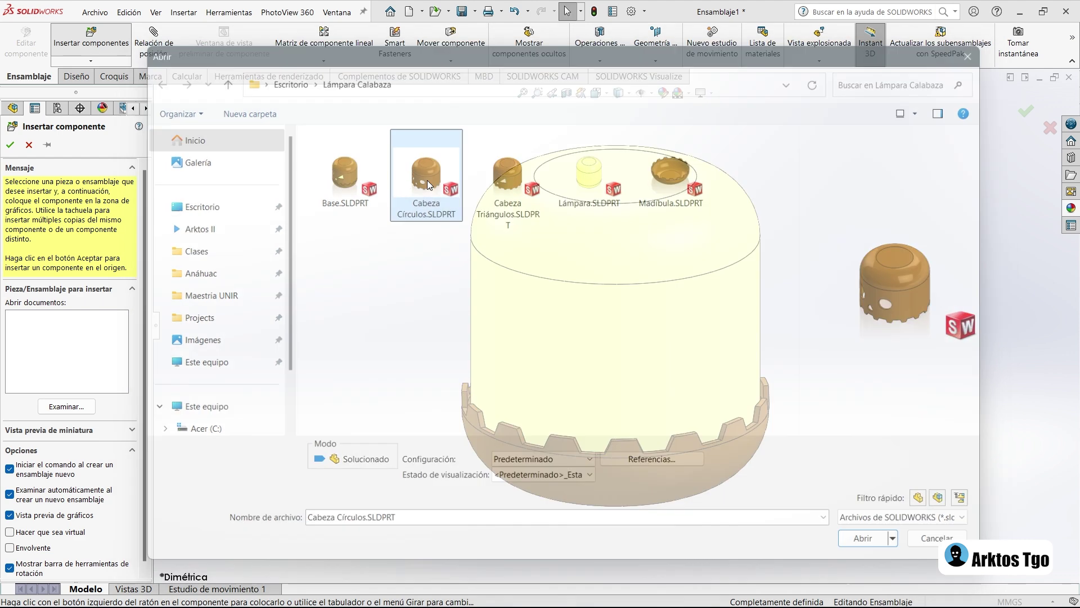
pyautogui.doubleClick(427, 180)
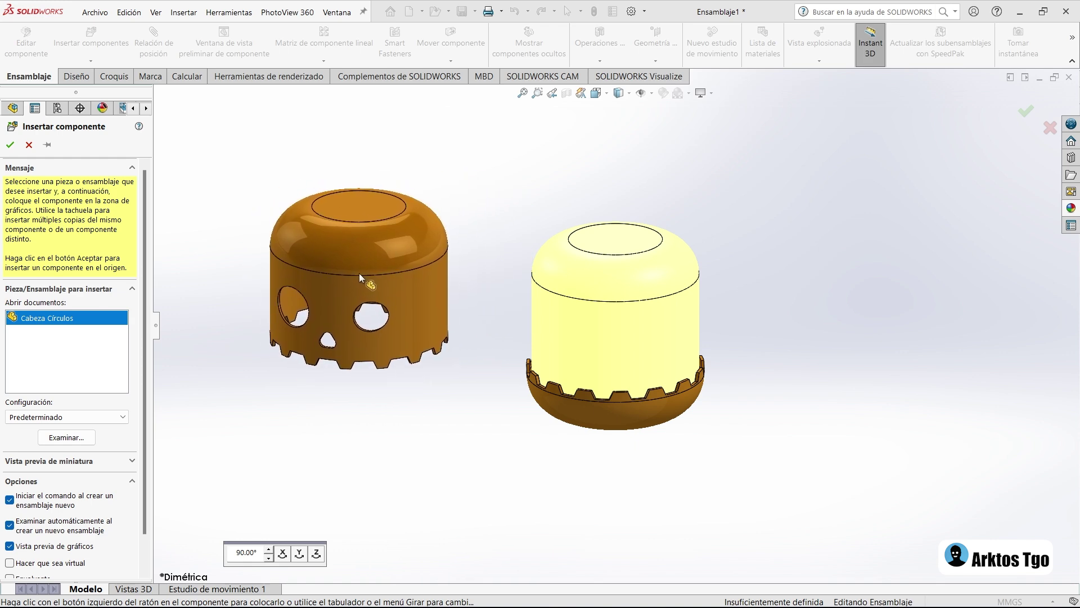
pyautogui.click(359, 273)
pyautogui.moveTo(359, 272)
pyautogui.mouseDown(button='middle')
pyautogui.moveTo(384, 183)
pyautogui.moveTo(180, 137)
pyautogui.mouseUp(button='middle')
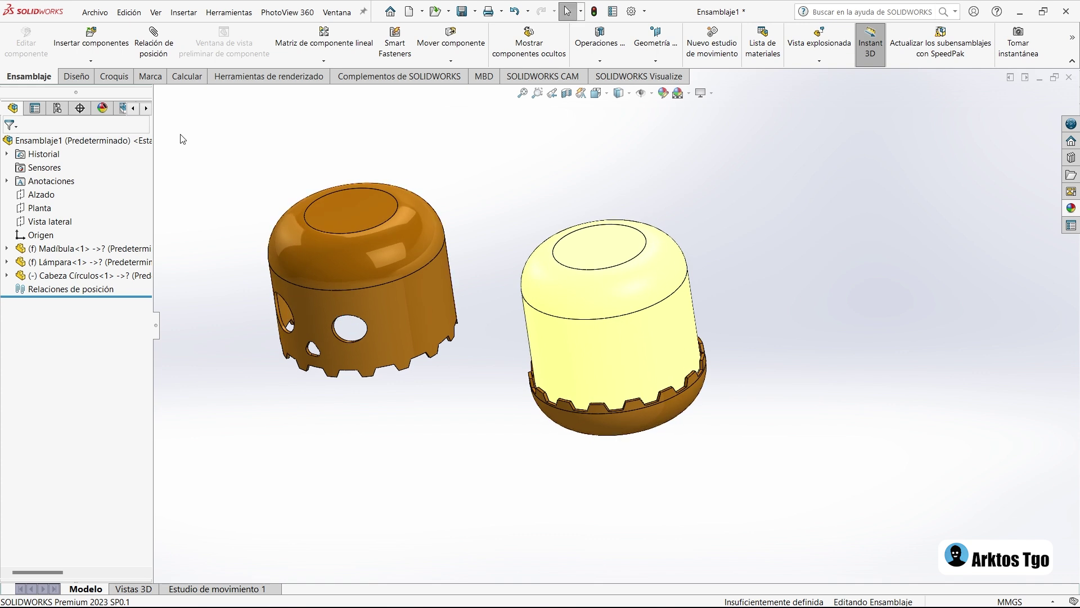
pyautogui.click(142, 49)
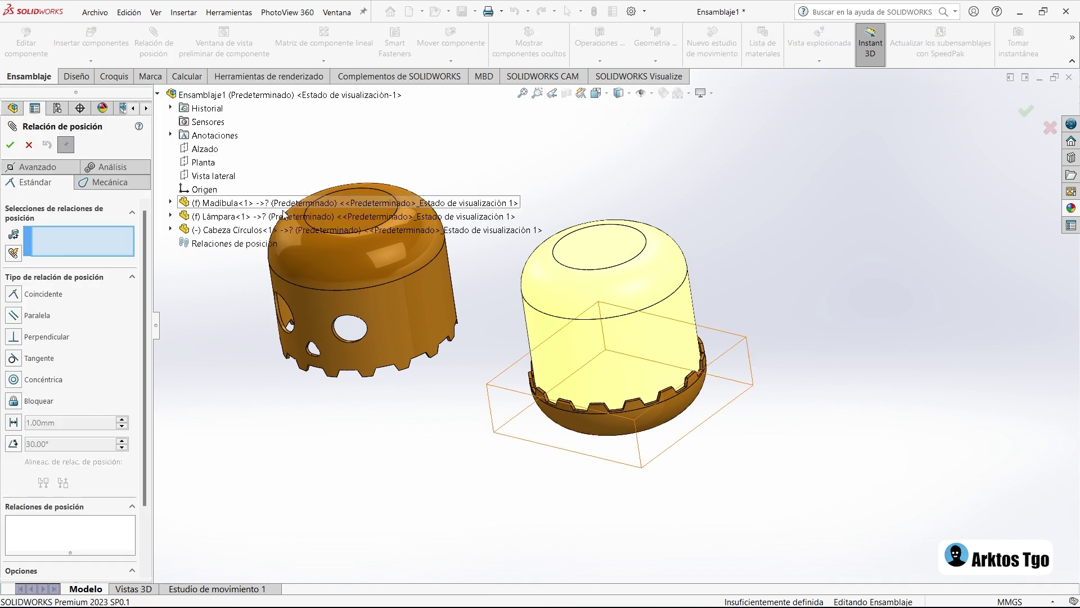
# Mate the head's round face concentric with the lamp face and turn its face forward.
pyautogui.click(423, 275)
pyautogui.moveTo(422, 270)
pyautogui.mouseDown(button='middle')
pyautogui.moveTo(383, 253)
pyautogui.moveTo(596, 317)
pyautogui.mouseUp(button='middle')
pyautogui.click(579, 307)
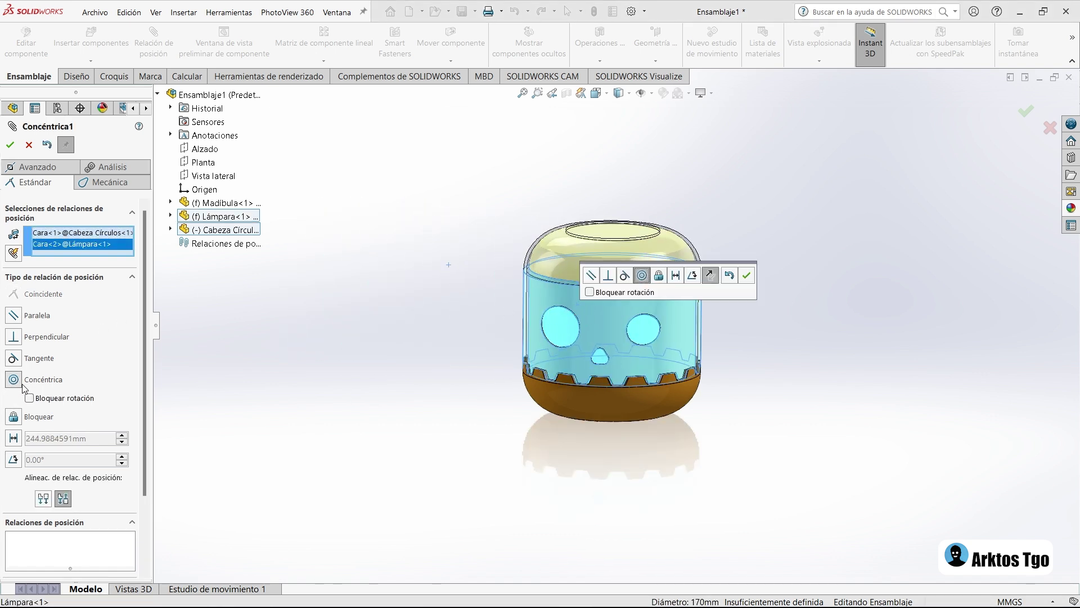
pyautogui.click(10, 145)
pyautogui.moveTo(687, 362)
pyautogui.mouseDown()
pyautogui.moveTo(714, 328)
pyautogui.moveTo(697, 304)
pyautogui.mouseUp()
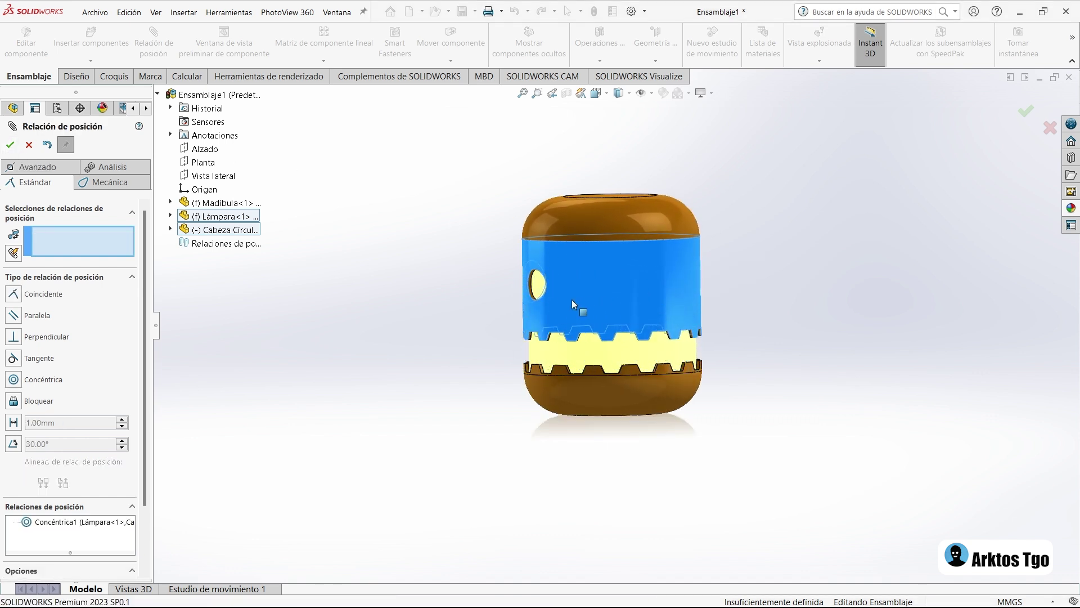
pyautogui.moveTo(697, 302); pyautogui.dragTo(660, 304)
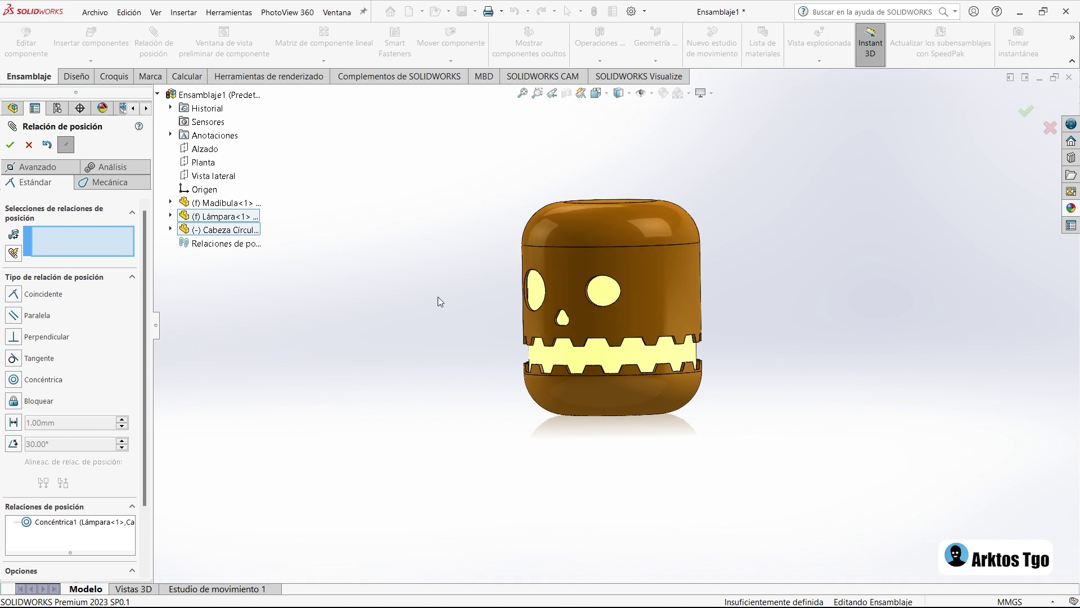
# Make the head's Alzado plane coincident with the assembly's Alzado plane.
pyautogui.moveTo(439, 294); pyautogui.dragTo(314, 279, button='middle')
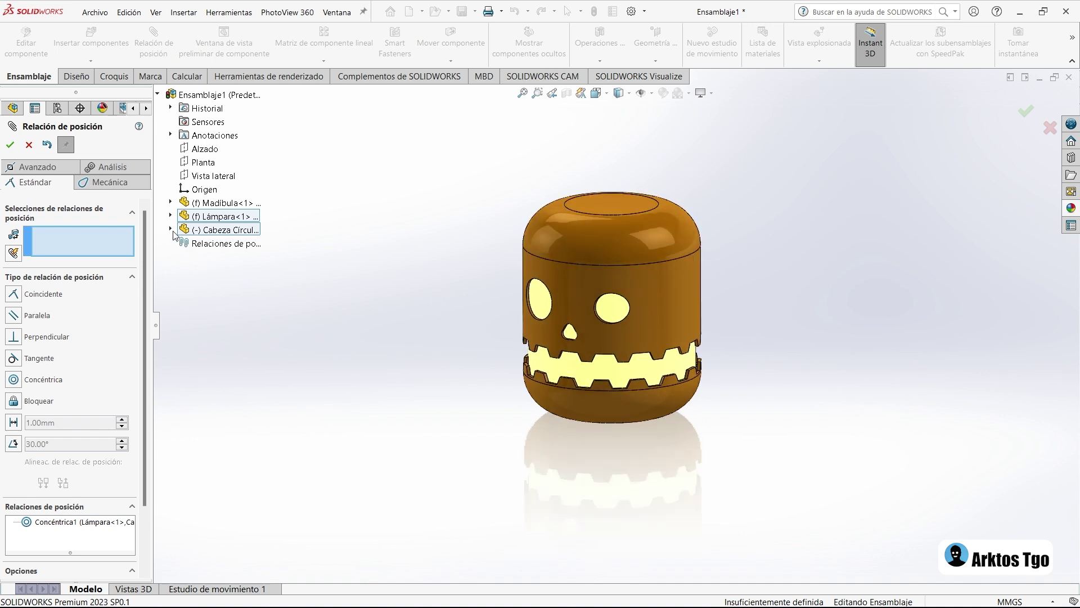
pyautogui.click(171, 229)
pyautogui.click(223, 311)
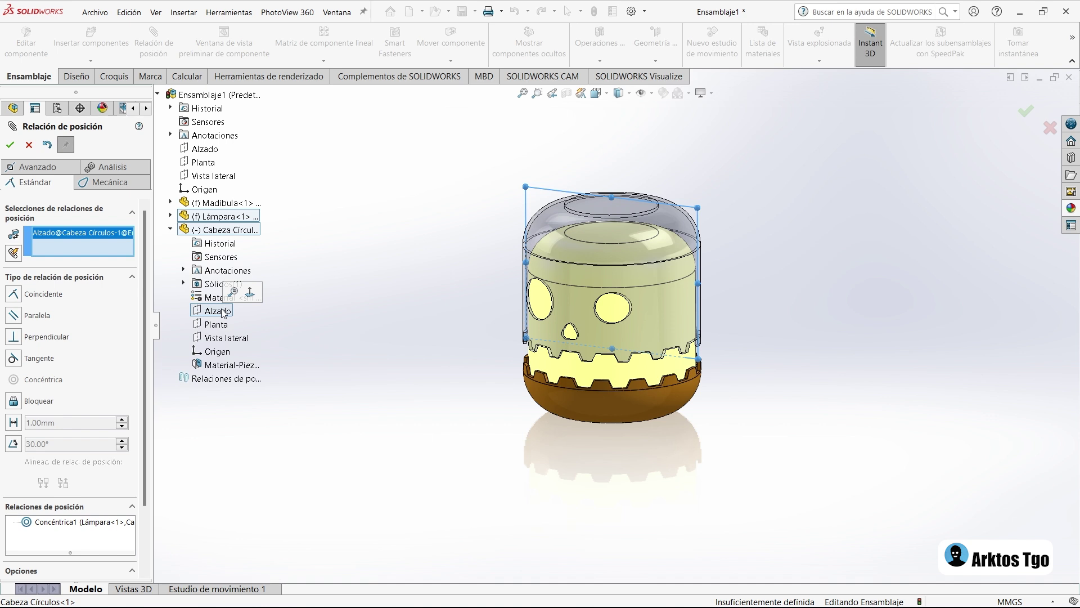
pyautogui.click(201, 149)
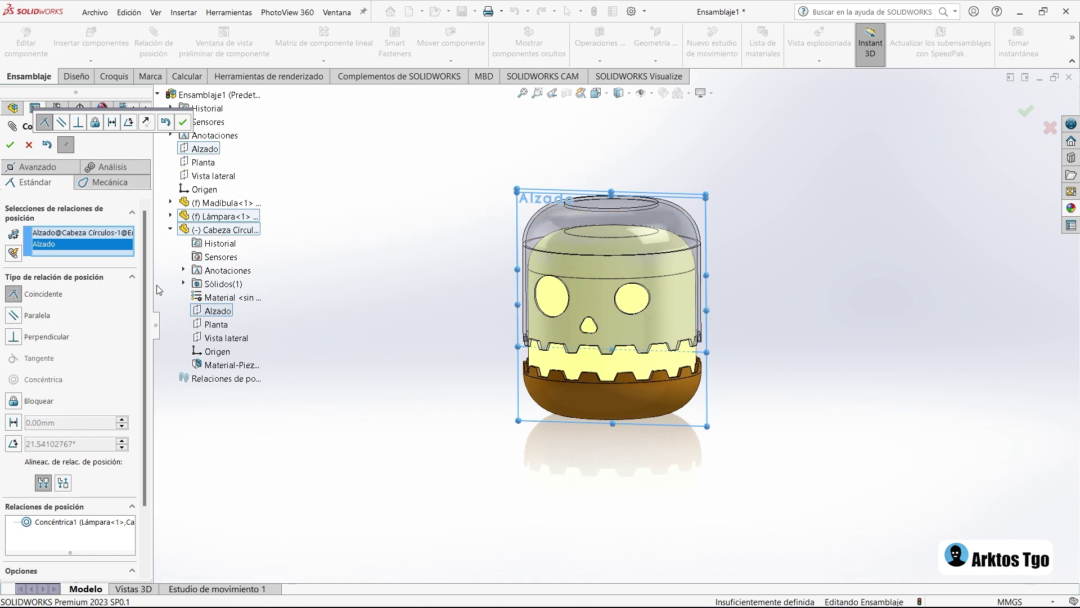
pyautogui.click(10, 144)
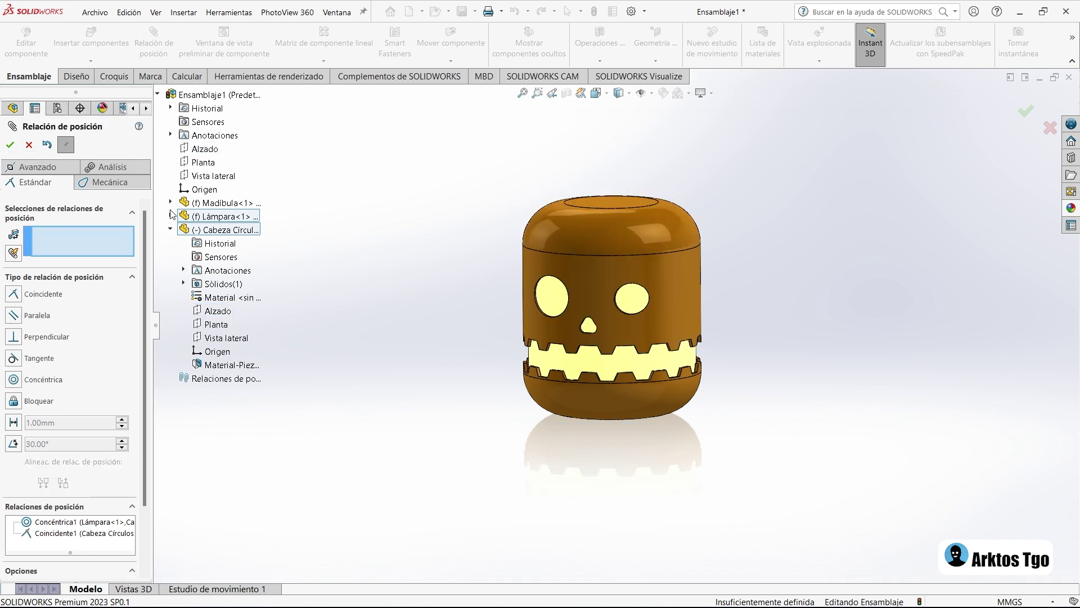
pyautogui.scroll(-3, 686, 281)
pyautogui.moveTo(687, 281)
pyautogui.mouseDown()
pyautogui.moveTo(691, 231)
pyautogui.moveTo(703, 319)
pyautogui.moveTo(691, 238)
pyautogui.moveTo(685, 281)
pyautogui.moveTo(695, 281)
pyautogui.moveTo(686, 226)
pyautogui.moveTo(707, 315)
pyautogui.moveTo(669, 284)
pyautogui.mouseUp()
# Drag the Cabeza Círculos head up and down the lamp in Frontal view to test its travel.
pyautogui.moveTo(734, 336)
pyautogui.mouseDown(button='middle')
pyautogui.moveTo(696, 291)
pyautogui.moveTo(661, 130)
pyautogui.mouseUp(button='middle')
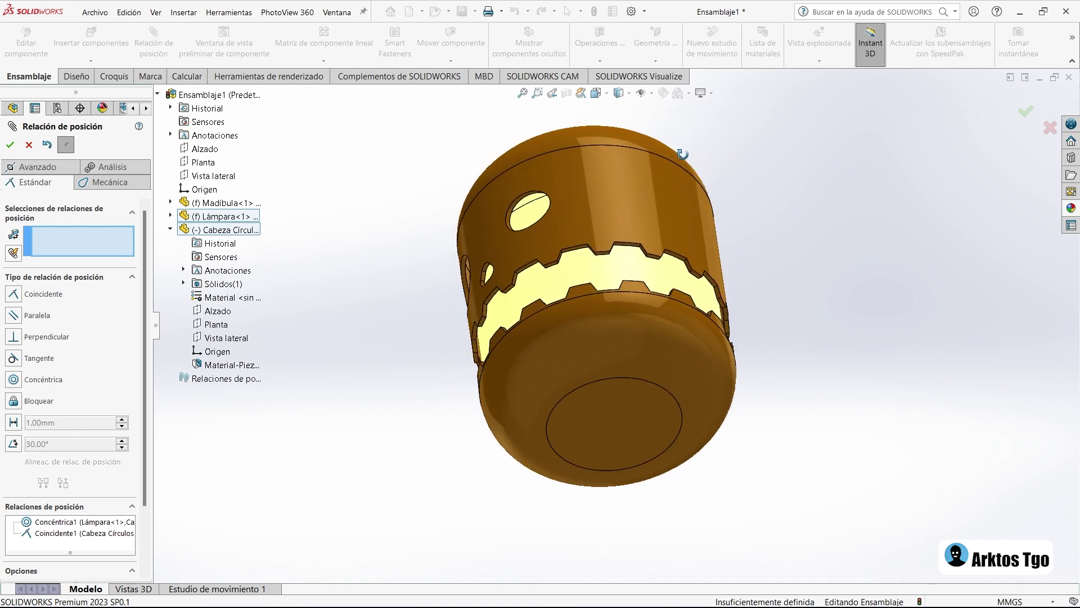
pyautogui.moveTo(661, 130); pyautogui.dragTo(722, 288, button='middle')
pyautogui.hotkey('ctrl', '1')
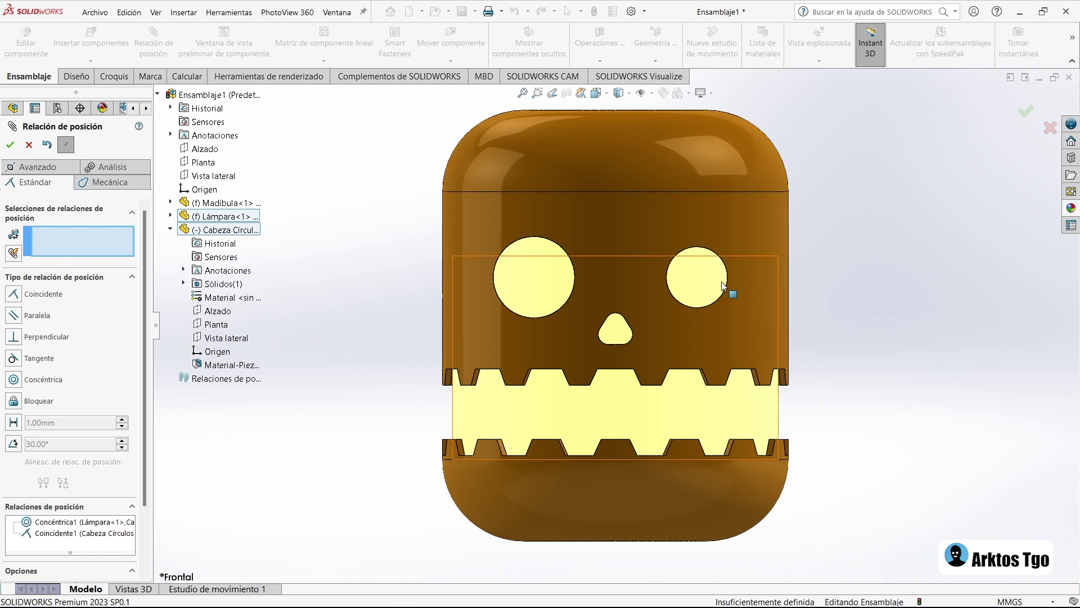
pyautogui.moveTo(735, 319)
pyautogui.mouseDown()
pyautogui.moveTo(732, 260)
pyautogui.moveTo(615, 245)
pyautogui.mouseUp()
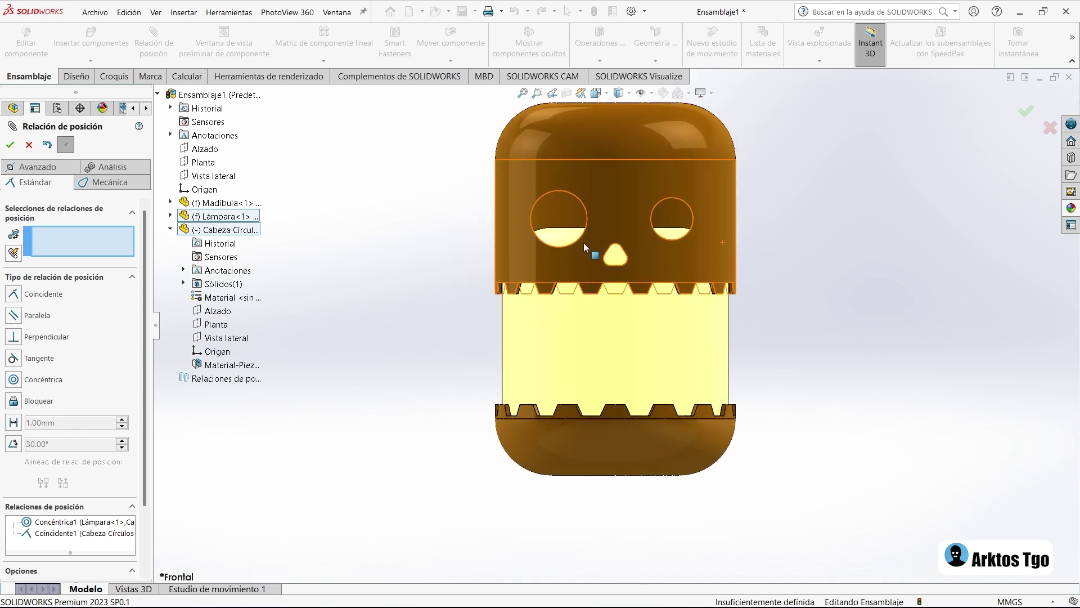
pyautogui.moveTo(555, 224); pyautogui.dragTo(628, 279)
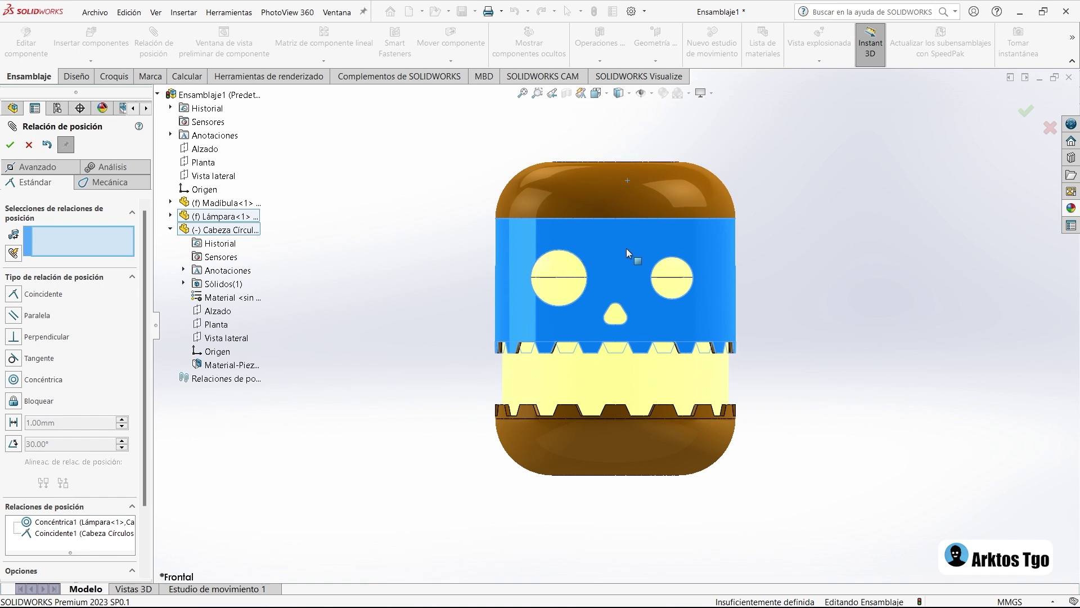
pyautogui.moveTo(628, 279); pyautogui.dragTo(626, 253)
pyautogui.moveTo(470, 270)
pyautogui.mouseDown(button='middle')
pyautogui.moveTo(420, 265)
pyautogui.moveTo(385, 244)
pyautogui.mouseUp(button='middle')
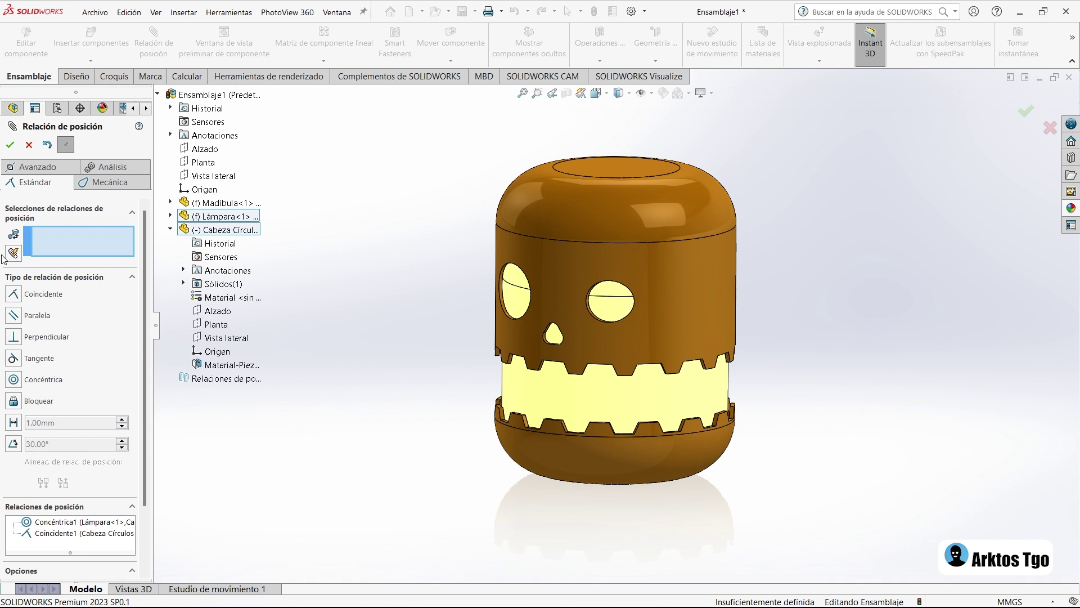
pyautogui.click(34, 166)
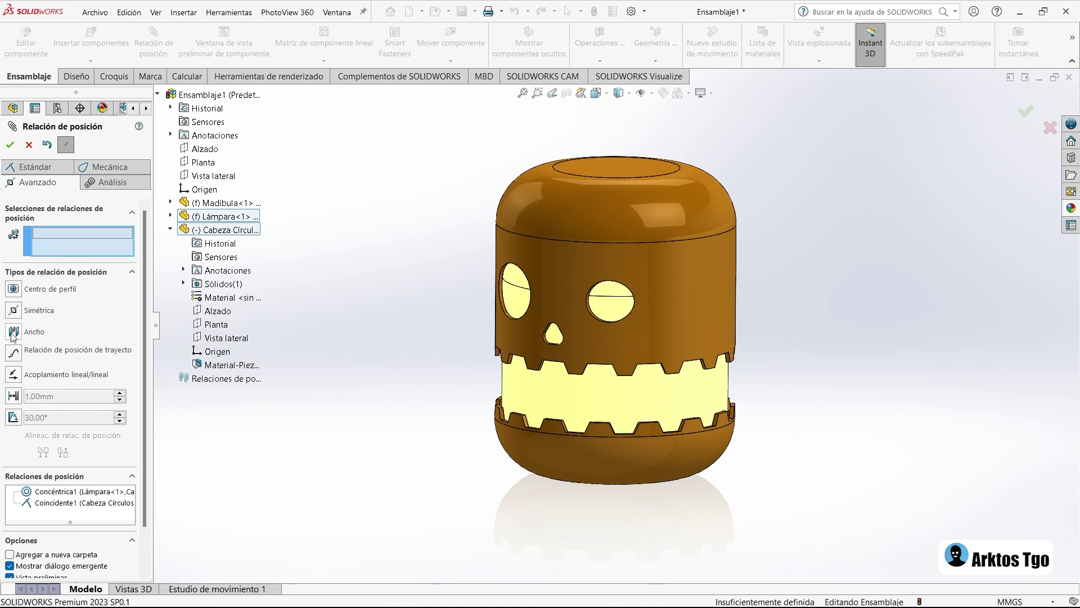
# Add a limit distance mate between the head's and assembly's Planta planes, 0 to 50 mm.
pyautogui.click(13, 396)
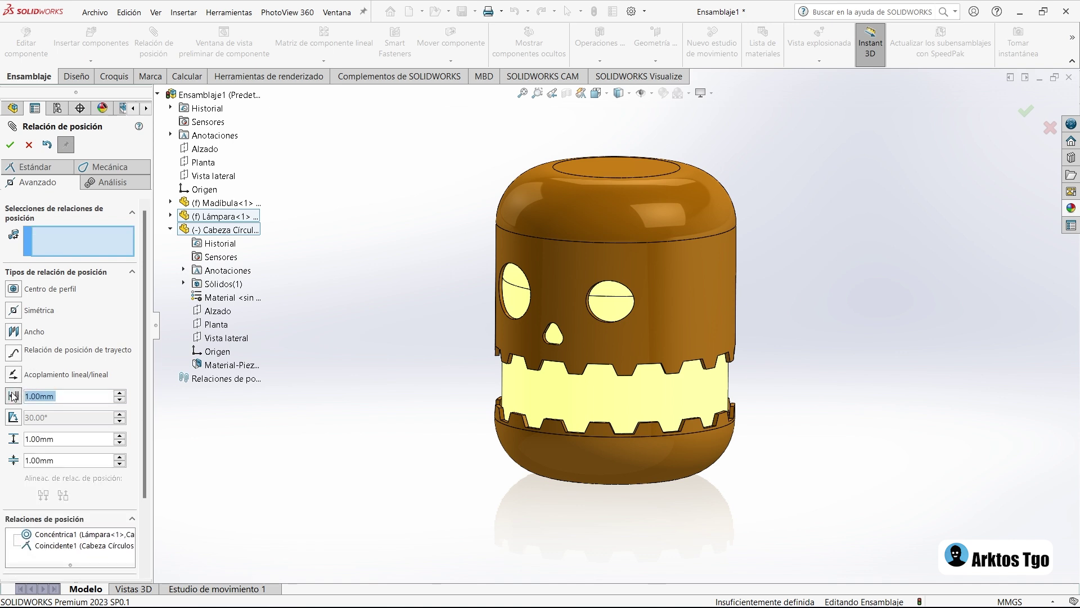
pyautogui.click(216, 324)
pyautogui.moveTo(445, 320)
pyautogui.mouseDown(button='middle')
pyautogui.moveTo(487, 310)
pyautogui.moveTo(448, 306)
pyautogui.mouseUp(button='middle')
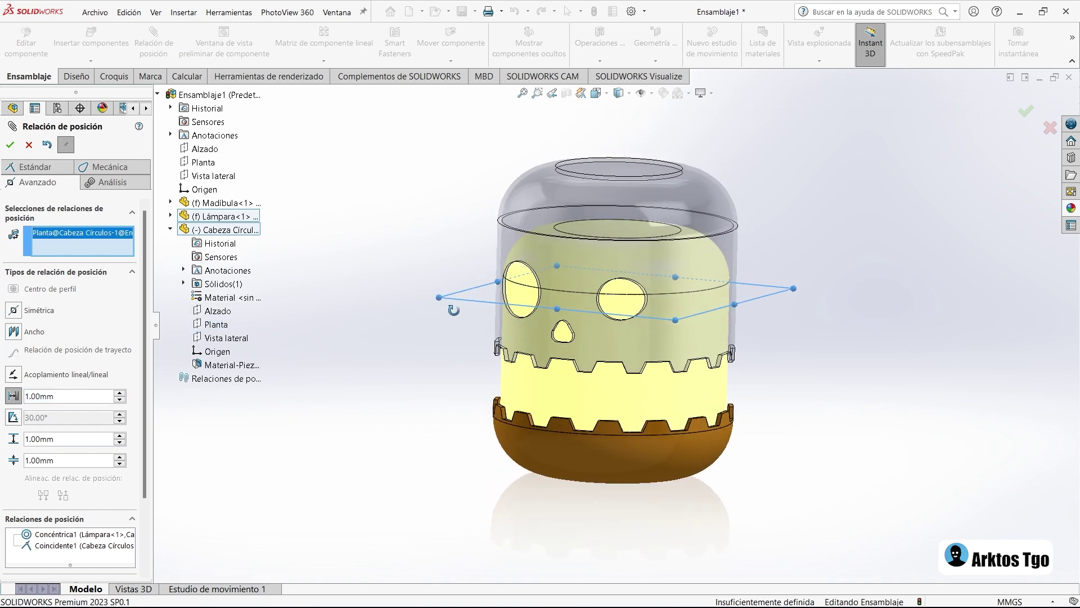
pyautogui.click(198, 169)
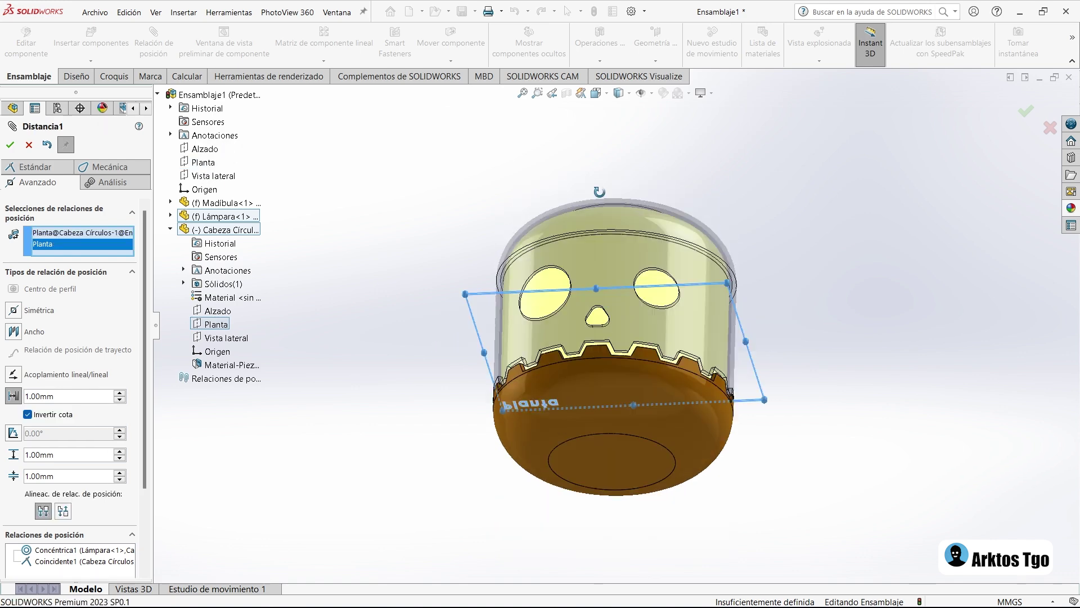
pyautogui.write('0')
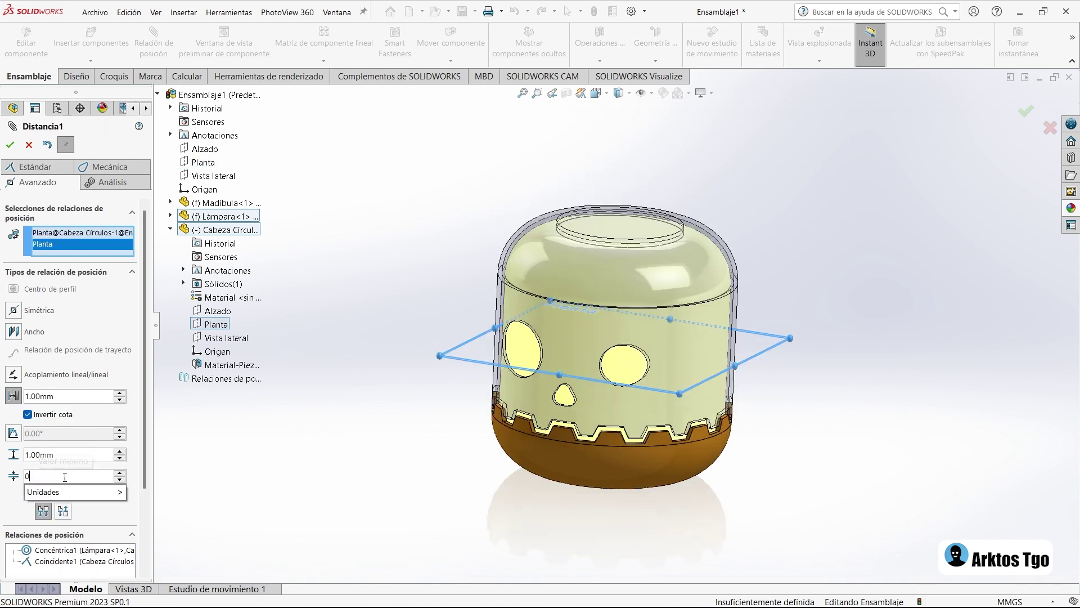
pyautogui.press('Return')
pyautogui.click(71, 453)
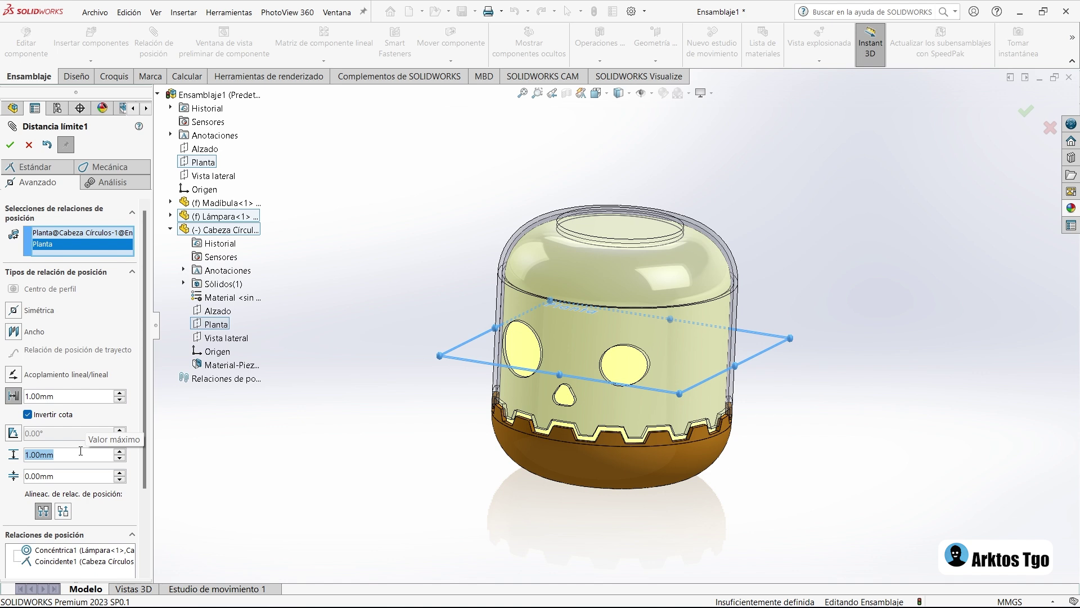
pyautogui.write('50')
pyautogui.press('Return')
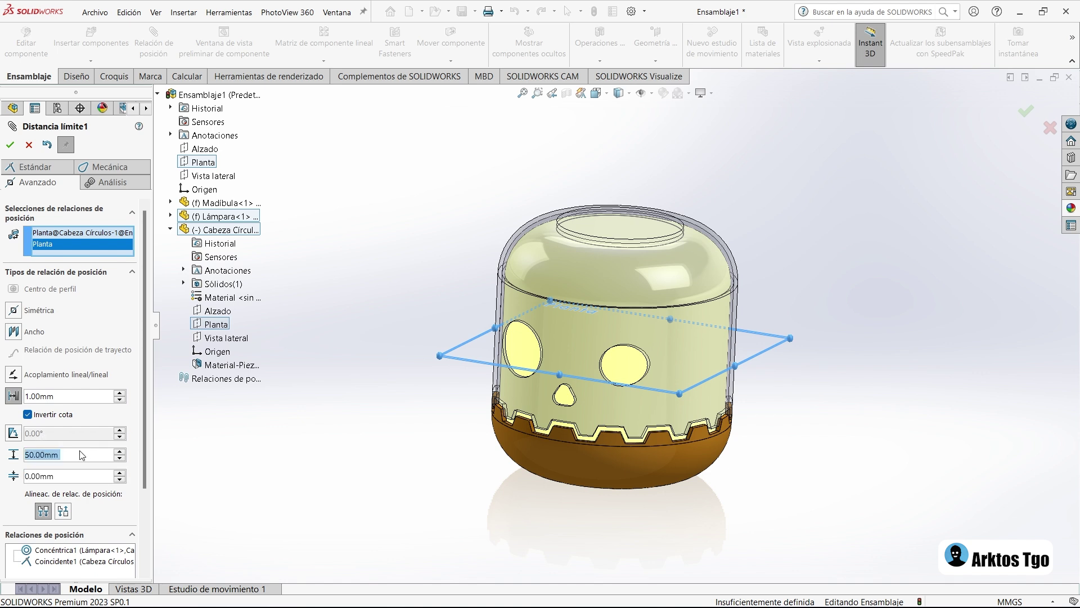
pyautogui.press('Return')
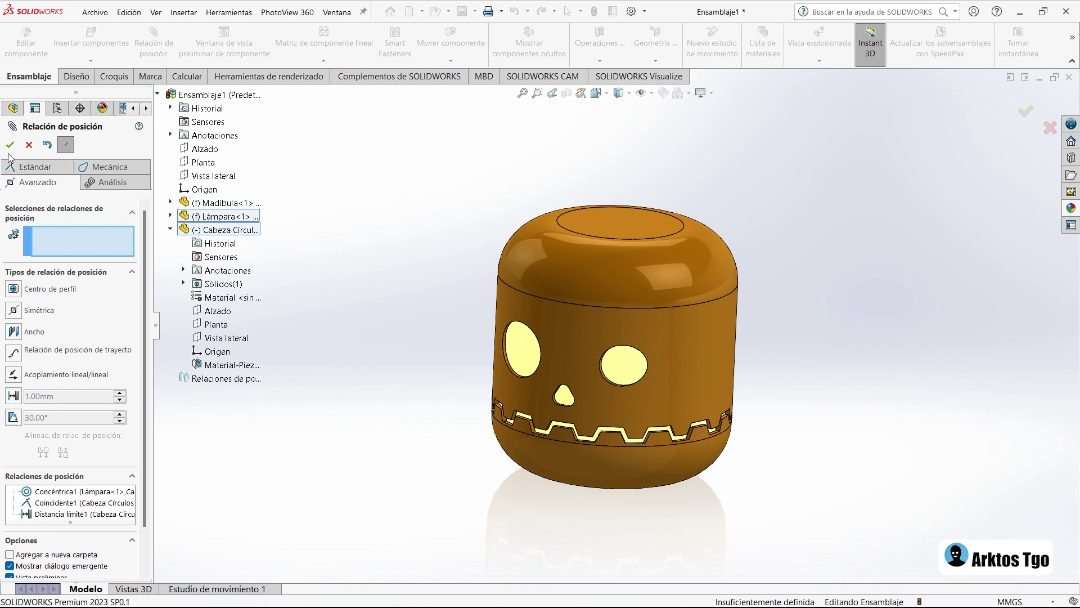
pyautogui.click(9, 145)
# Drag the Cabeza Círculos head up to expose the teeth and back down to test the limit.
pyautogui.moveTo(538, 278); pyautogui.dragTo(568, 189)
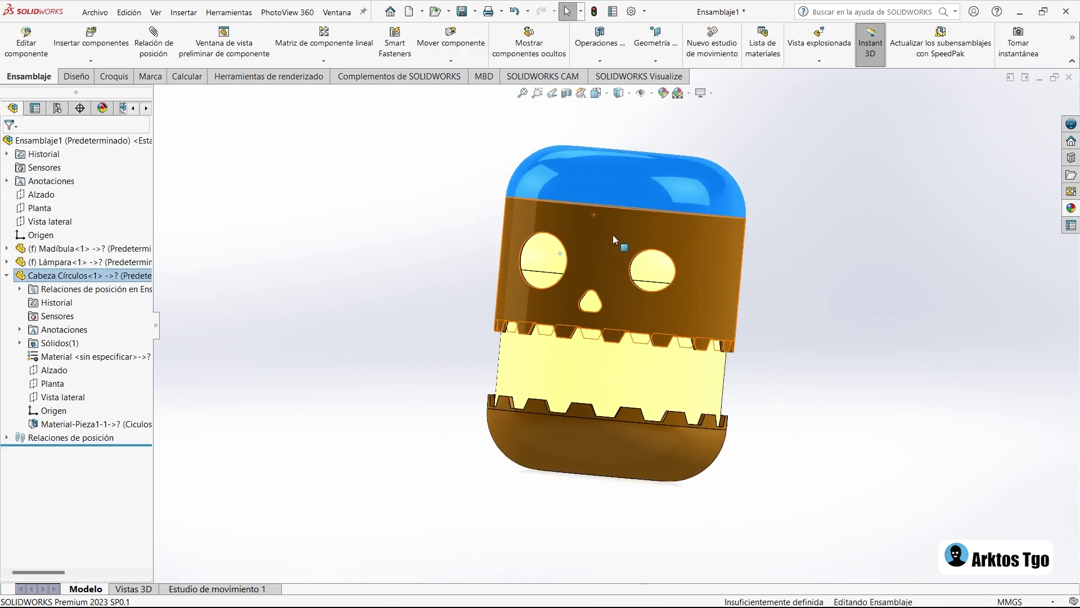
pyautogui.click(613, 234)
pyautogui.moveTo(613, 235)
pyautogui.mouseDown()
pyautogui.moveTo(608, 328)
pyautogui.moveTo(612, 296)
pyautogui.mouseUp()
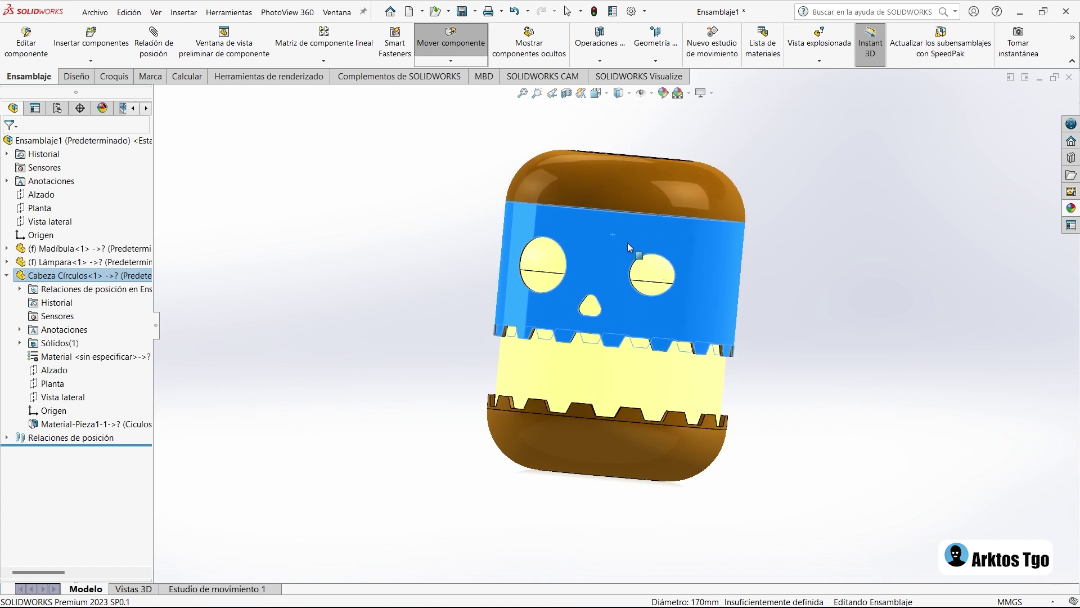
pyautogui.moveTo(612, 296); pyautogui.dragTo(609, 309)
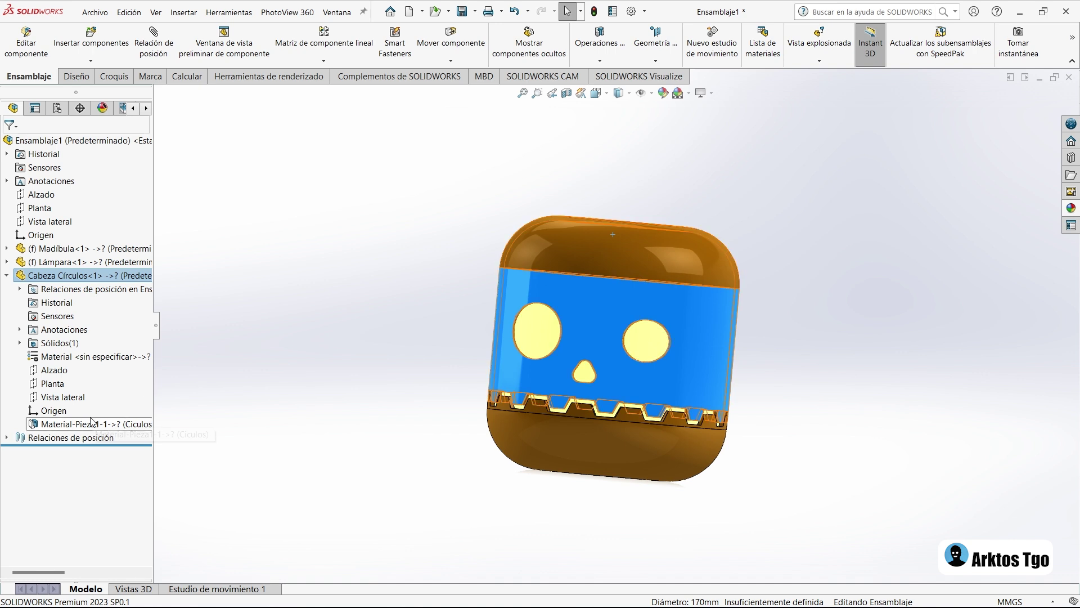
pyautogui.click(52, 383)
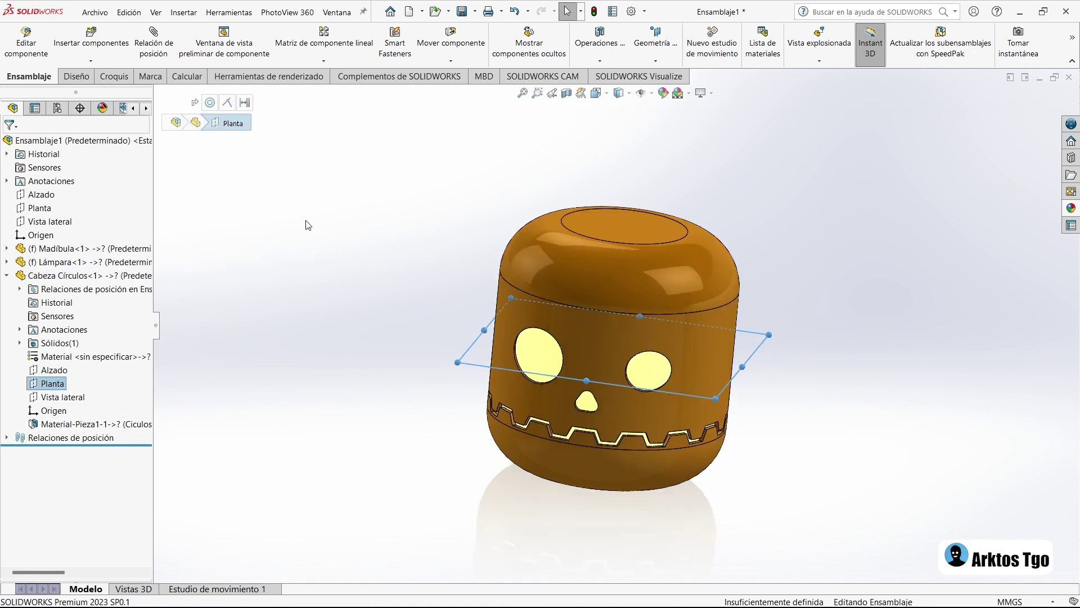
pyautogui.moveTo(542, 272)
pyautogui.mouseDown()
pyautogui.moveTo(563, 183)
pyautogui.moveTo(538, 308)
pyautogui.moveTo(567, 314)
pyautogui.moveTo(584, 180)
pyautogui.moveTo(581, 225)
pyautogui.mouseUp()
pyautogui.press('Escape')
pyautogui.click(289, 264)
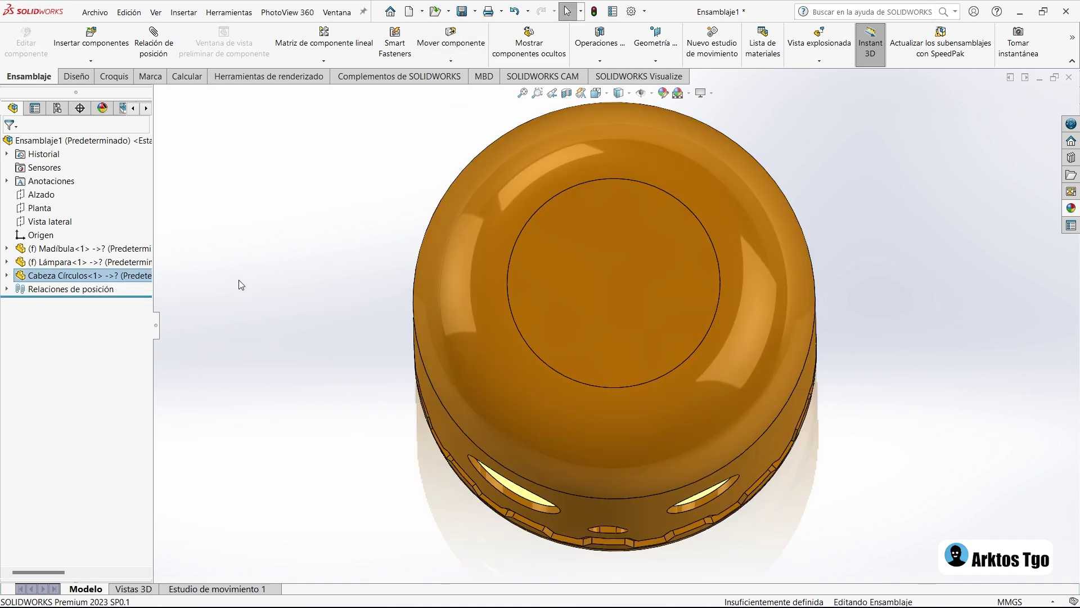
# Lower the head back over the teeth and reset to the dimetric view.
pyautogui.moveTo(574, 475); pyautogui.dragTo(566, 369, button='middle')
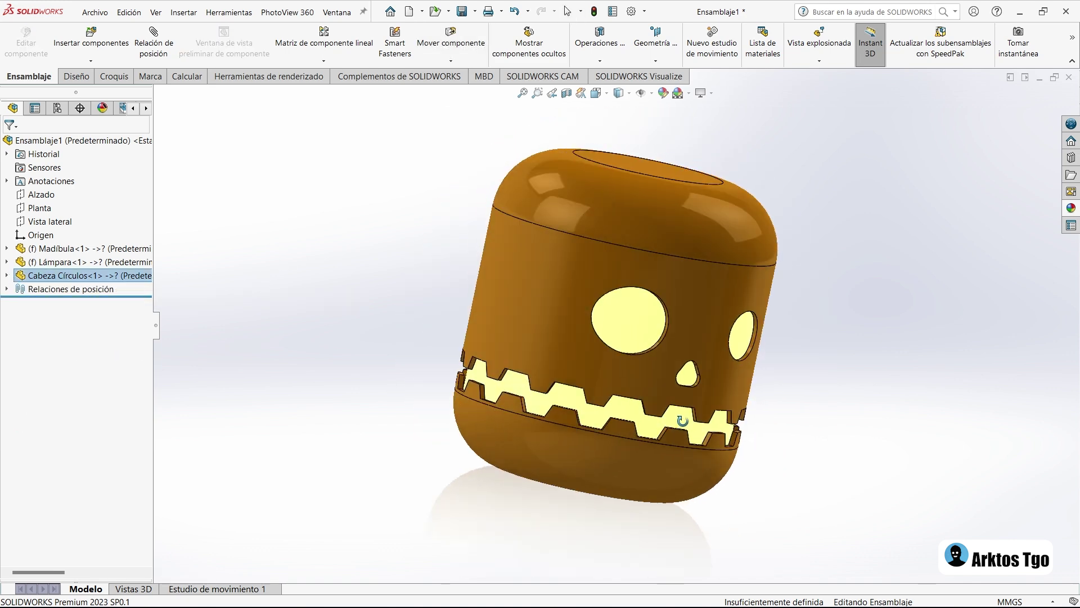
pyautogui.moveTo(721, 225)
pyautogui.mouseDown()
pyautogui.moveTo(692, 325)
pyautogui.moveTo(701, 337)
pyautogui.mouseUp()
pyautogui.moveTo(701, 336); pyautogui.dragTo(837, 315, button='middle')
pyautogui.hotkey('ctrl', '7')
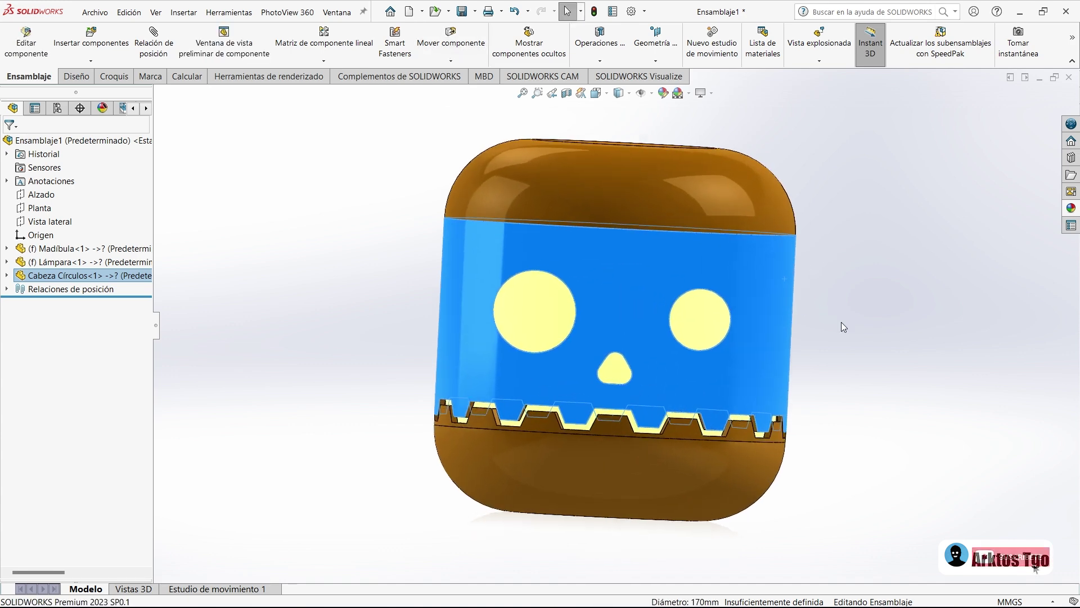
pyautogui.hotkey('ctrl', '8')
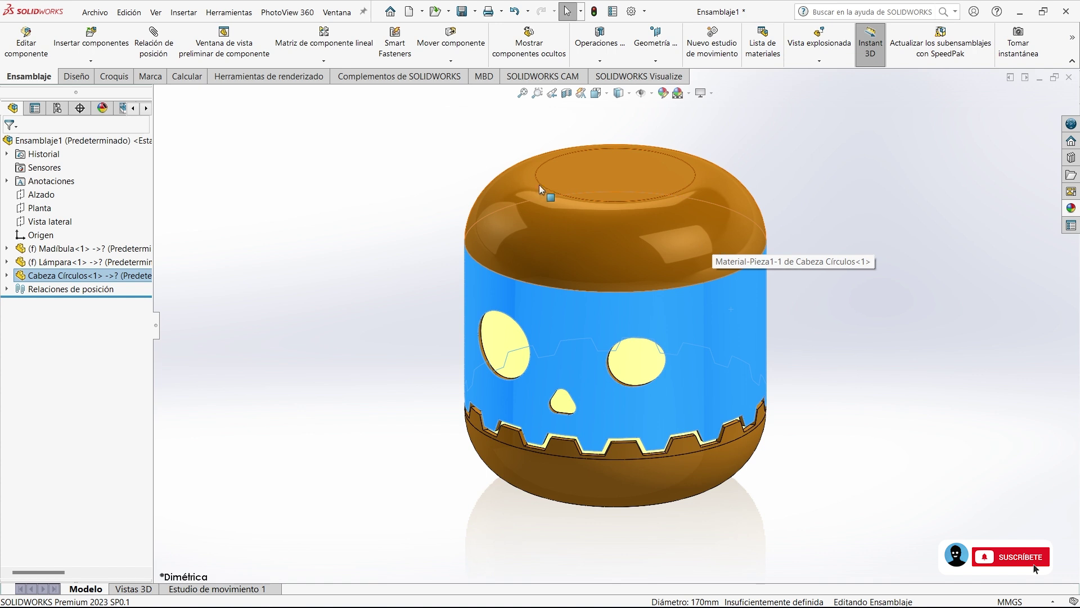
pyautogui.press('Escape')
pyautogui.click(58, 109)
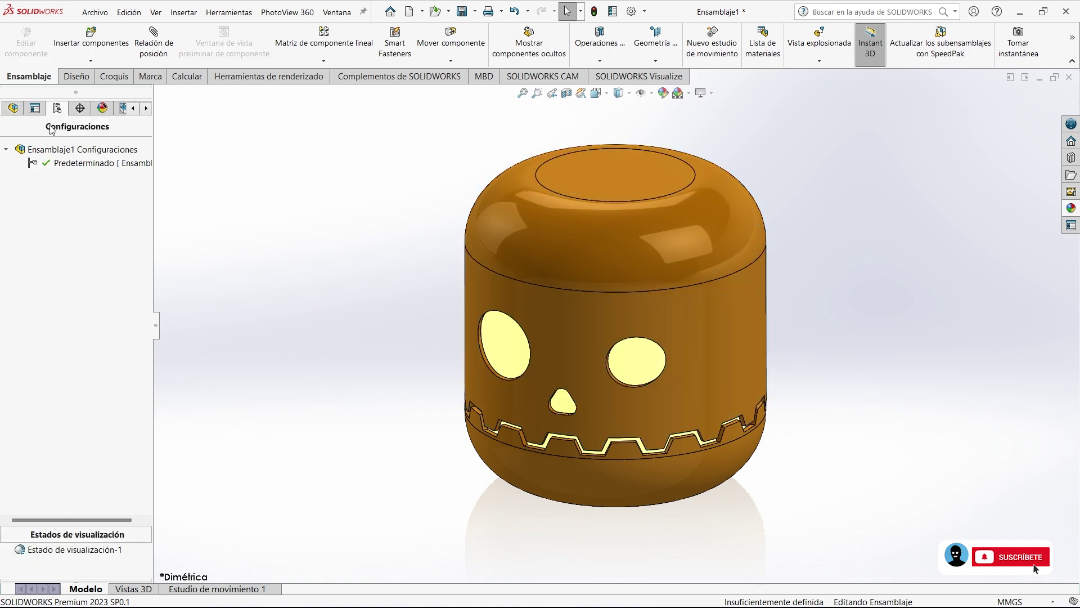
# Rename the Predeterminado configuration to Círculos.
pyautogui.click(71, 163)
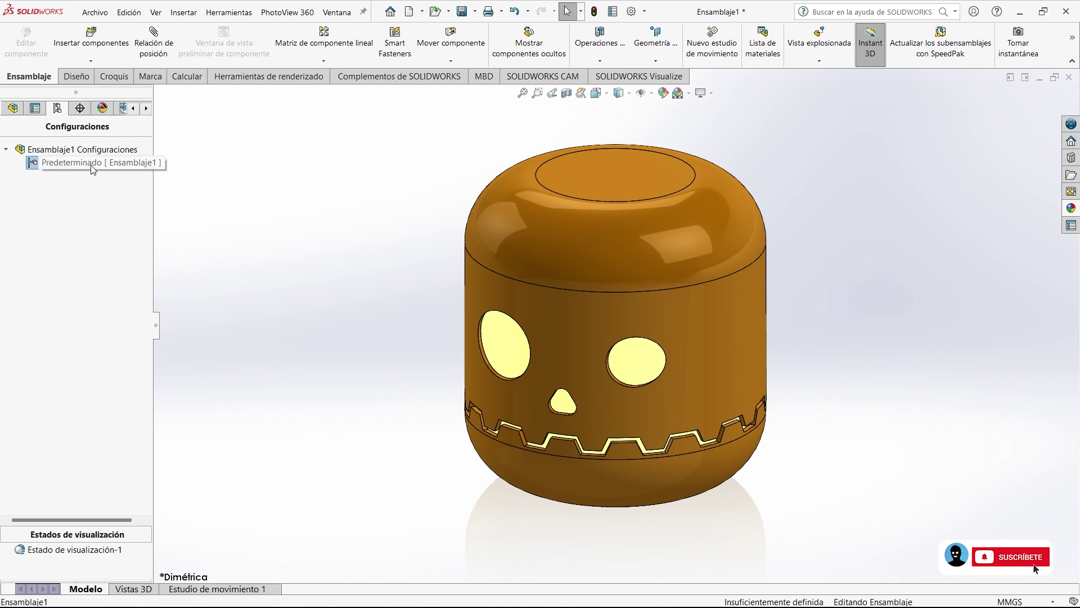
pyautogui.click(72, 164)
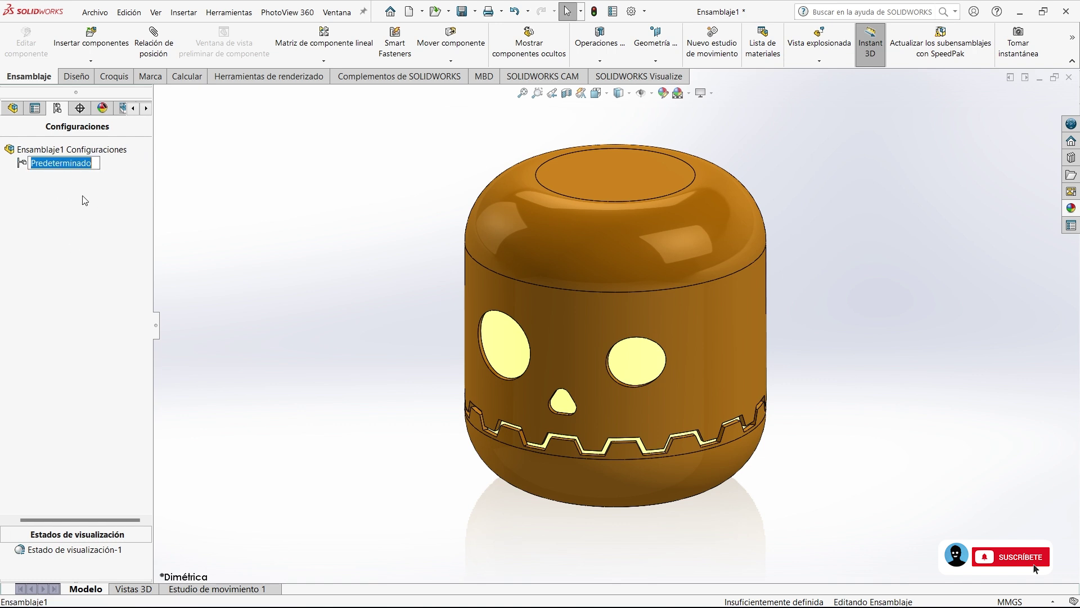
pyautogui.write('Círculos')
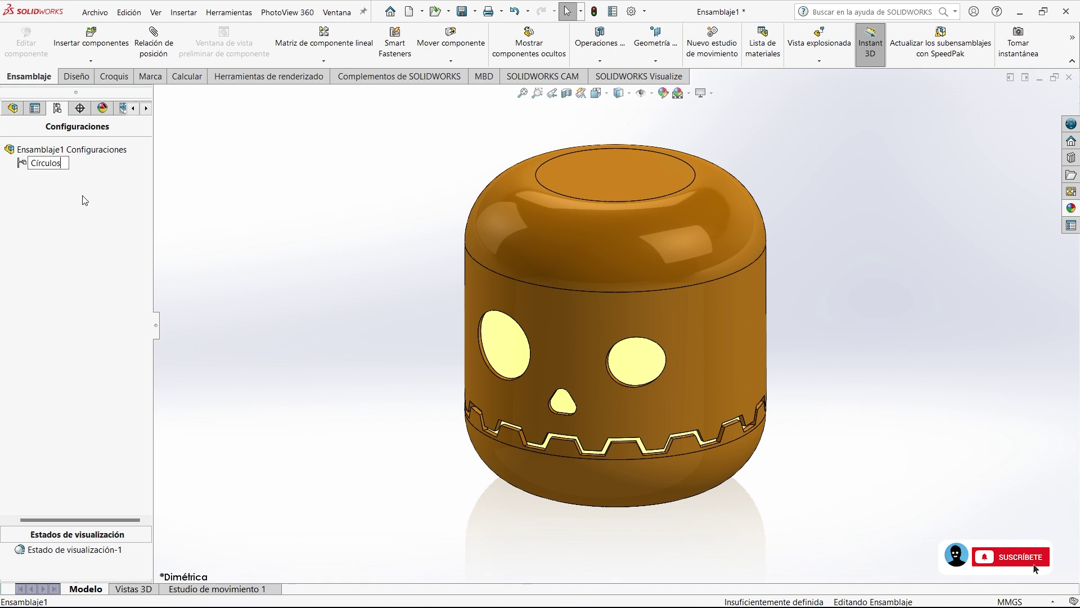
pyautogui.press('Return')
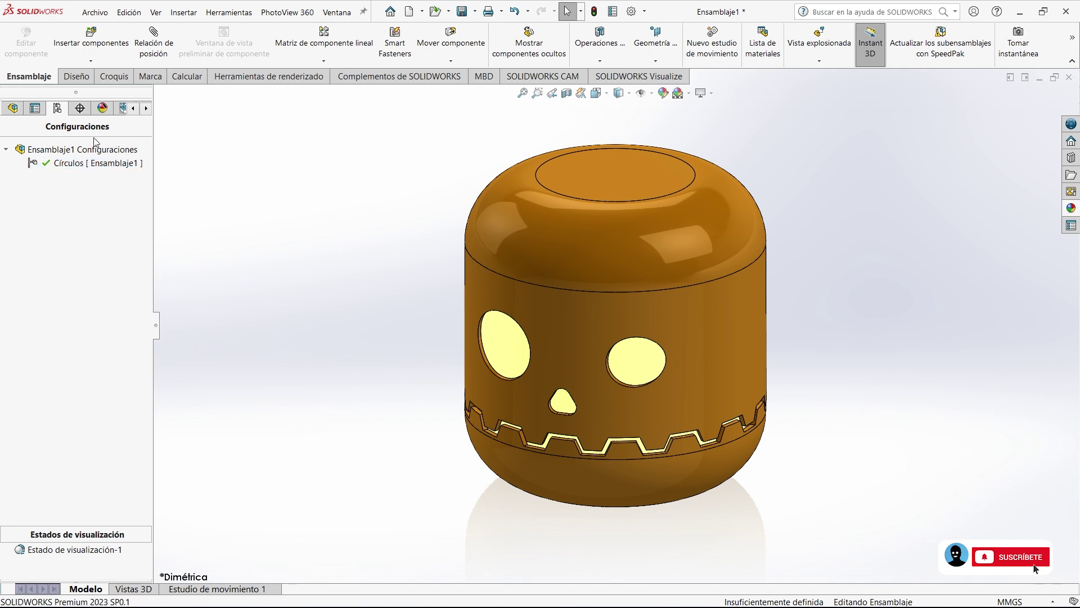
# Add a new configuration named Triángulos to the assembly.
pyautogui.click(56, 151)
pyautogui.rightClick(47, 152)
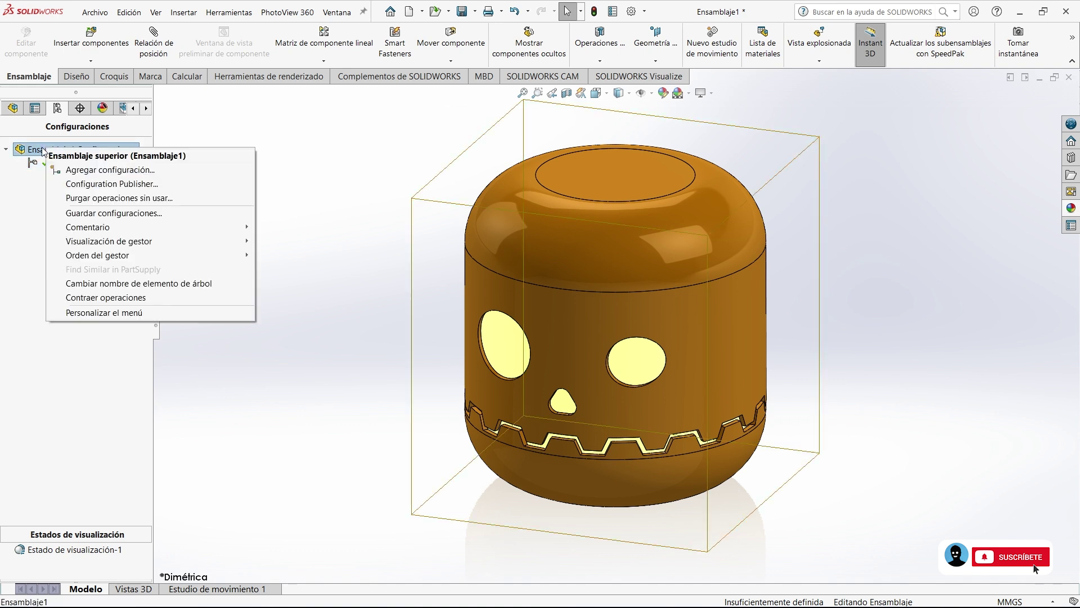
pyautogui.click(79, 171)
pyautogui.write('Triángulos')
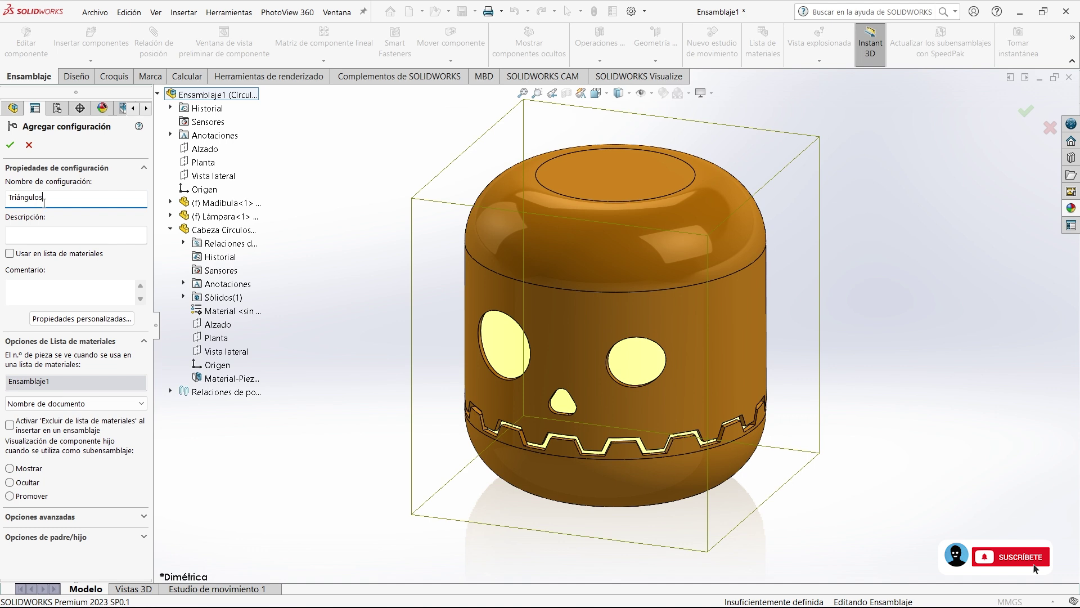
pyautogui.click(10, 146)
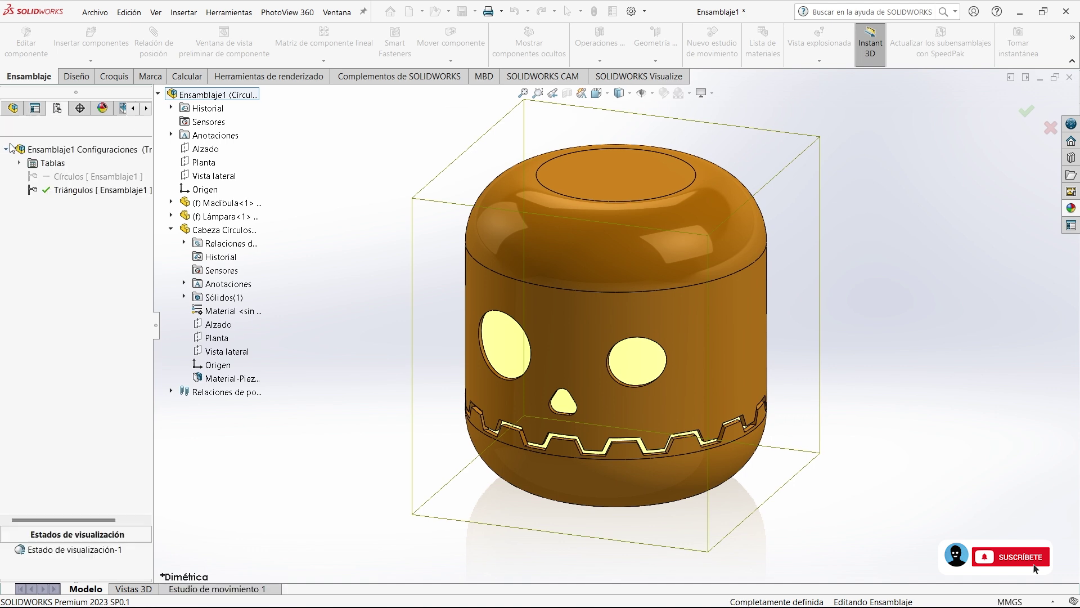
# Suppress the Cabeza Círculos component in the Triángulos configuration.
pyautogui.click(12, 107)
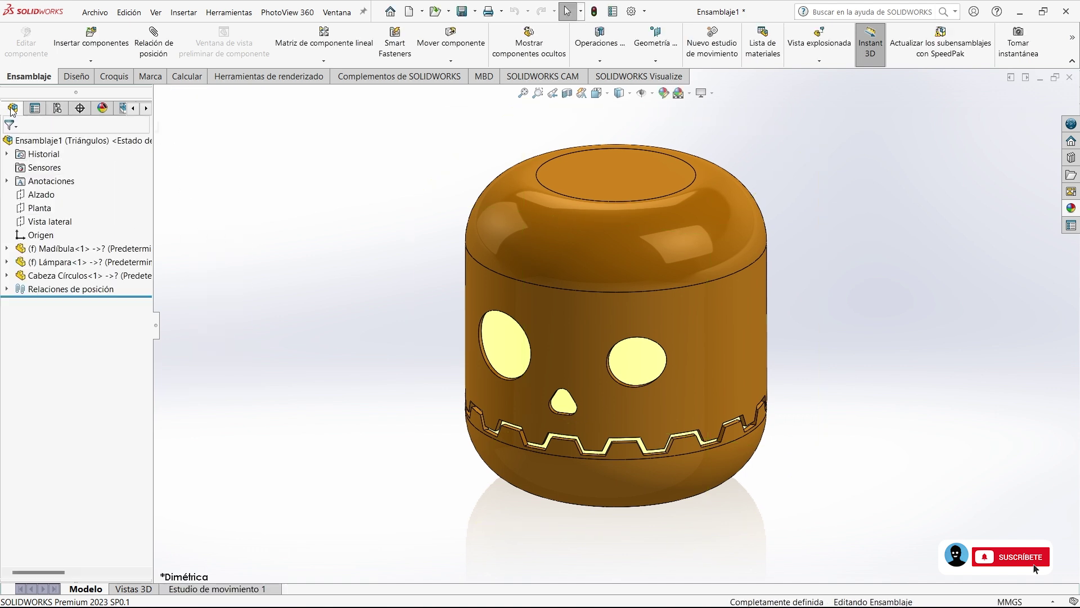
pyautogui.click(43, 278)
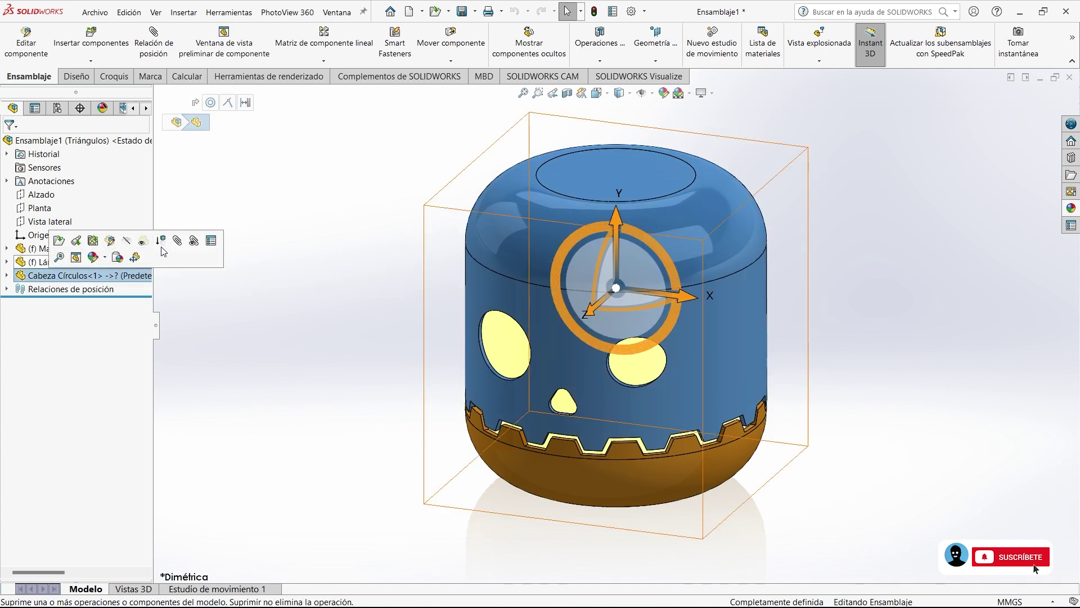
pyautogui.click(161, 242)
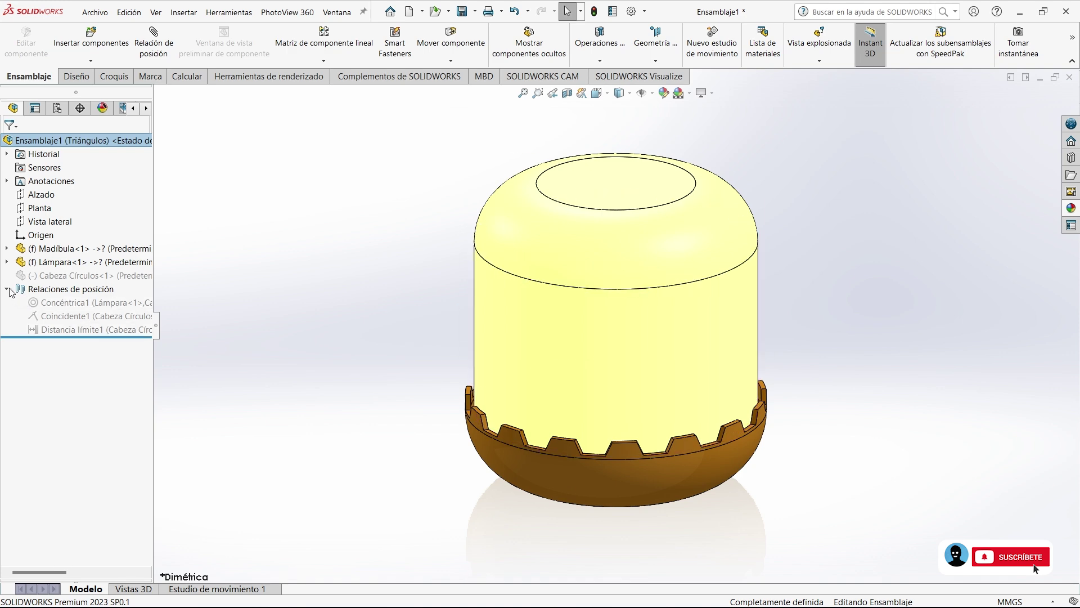
pyautogui.click(72, 49)
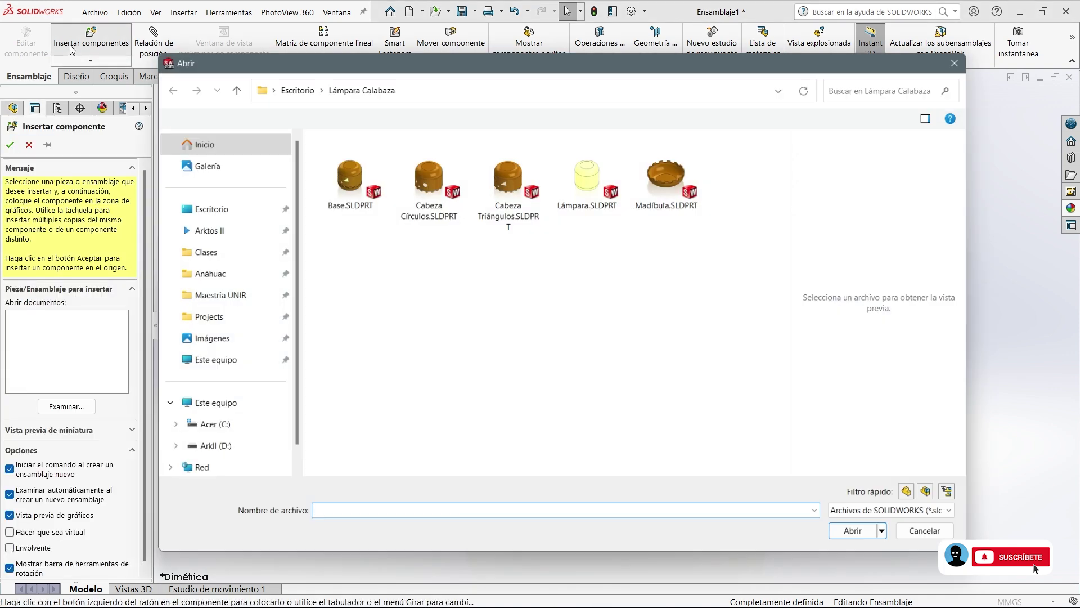
# Insert Cabeza Triángulos.SLDPRT and mate its round face concentric with the lamp.
pyautogui.doubleClick(499, 181)
pyautogui.click(200, 107)
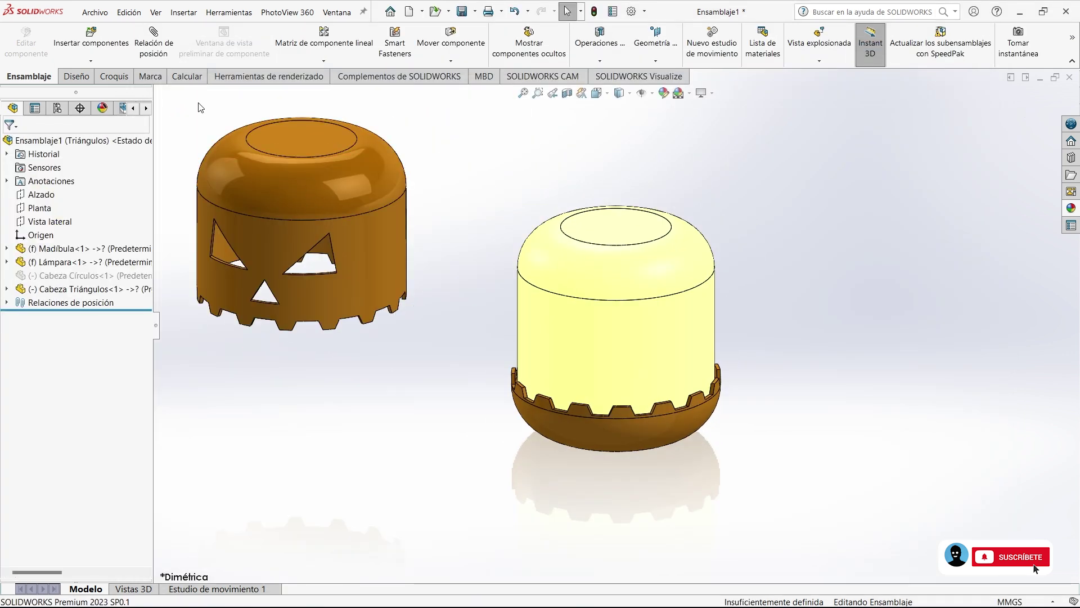
pyautogui.click(148, 38)
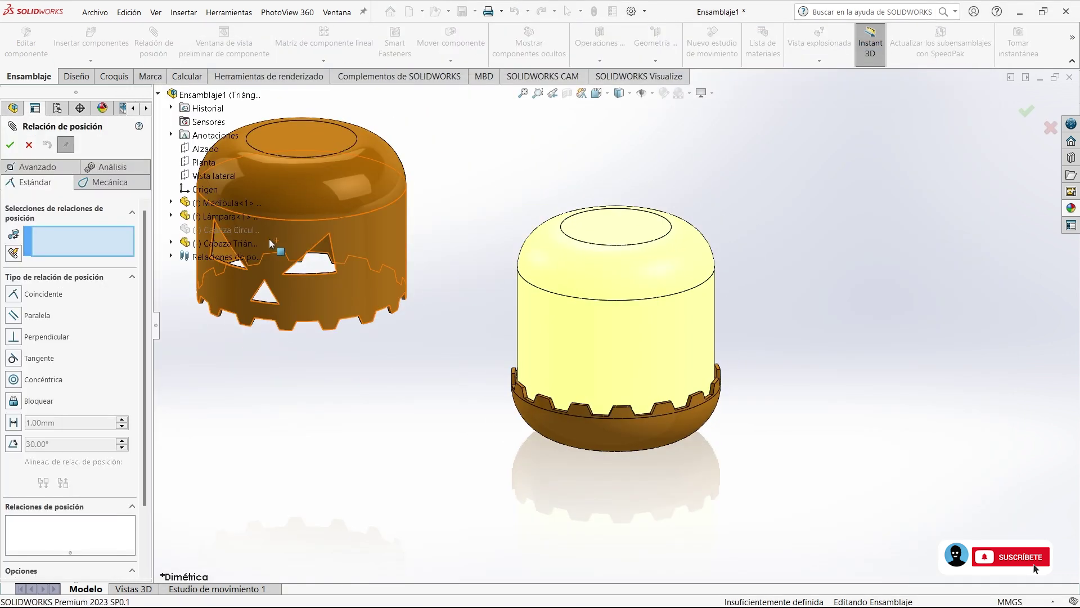
pyautogui.click(272, 244)
pyautogui.click(543, 308)
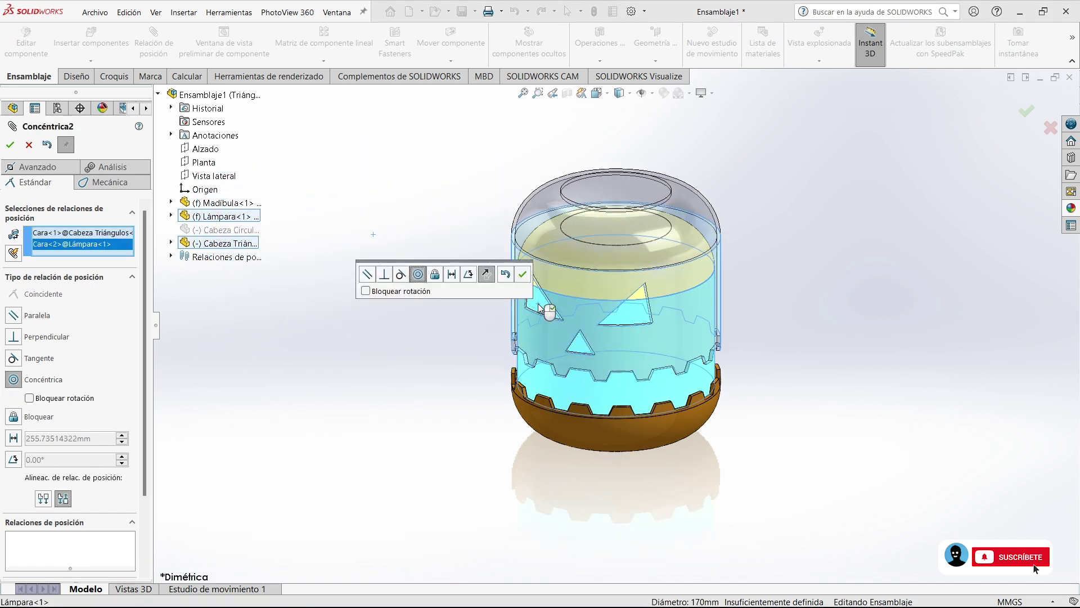
pyautogui.click(522, 275)
# Make the triangle head's Alzado plane coincident with the assembly's Alzado plane.
pyautogui.click(170, 243)
pyautogui.click(227, 326)
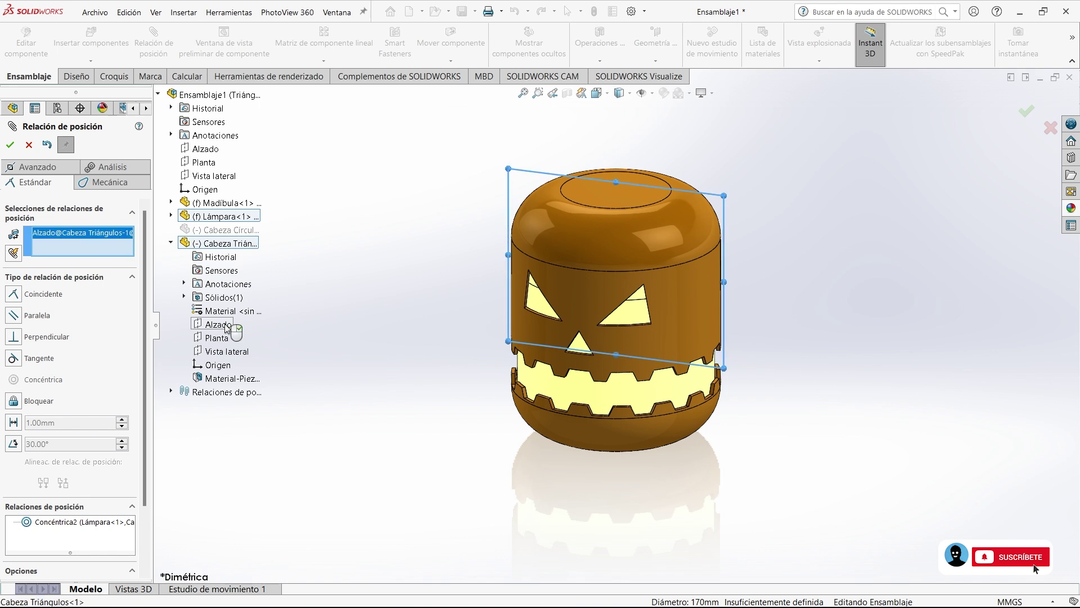
pyautogui.click(204, 151)
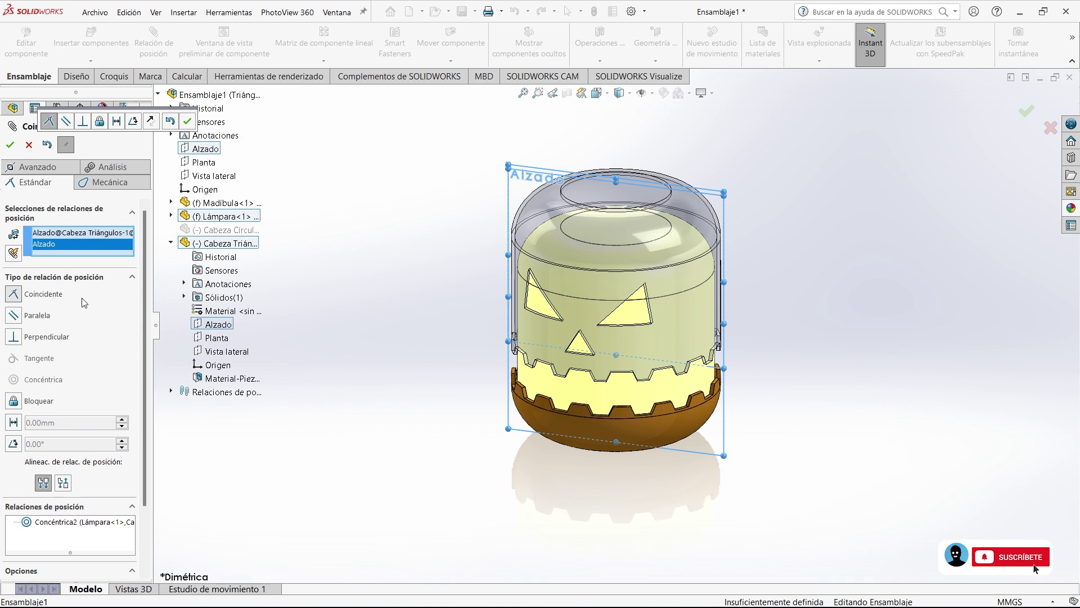
pyautogui.click(187, 121)
pyautogui.click(38, 168)
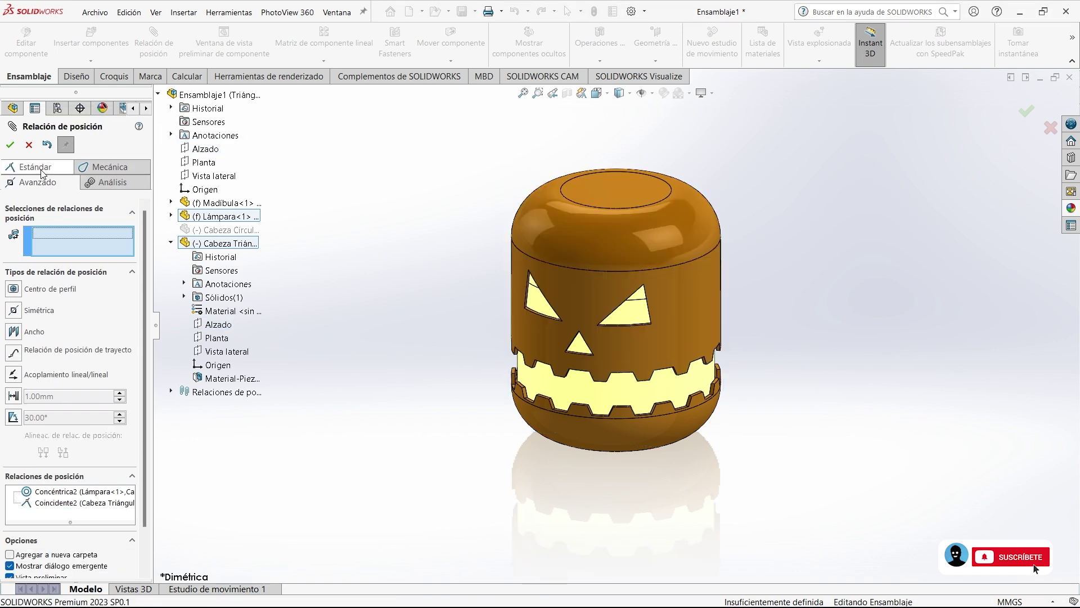
# Add a limit distance mate between the triangle head's and assembly's Planta planes, 0 to 1 mm.
pyautogui.click(16, 395)
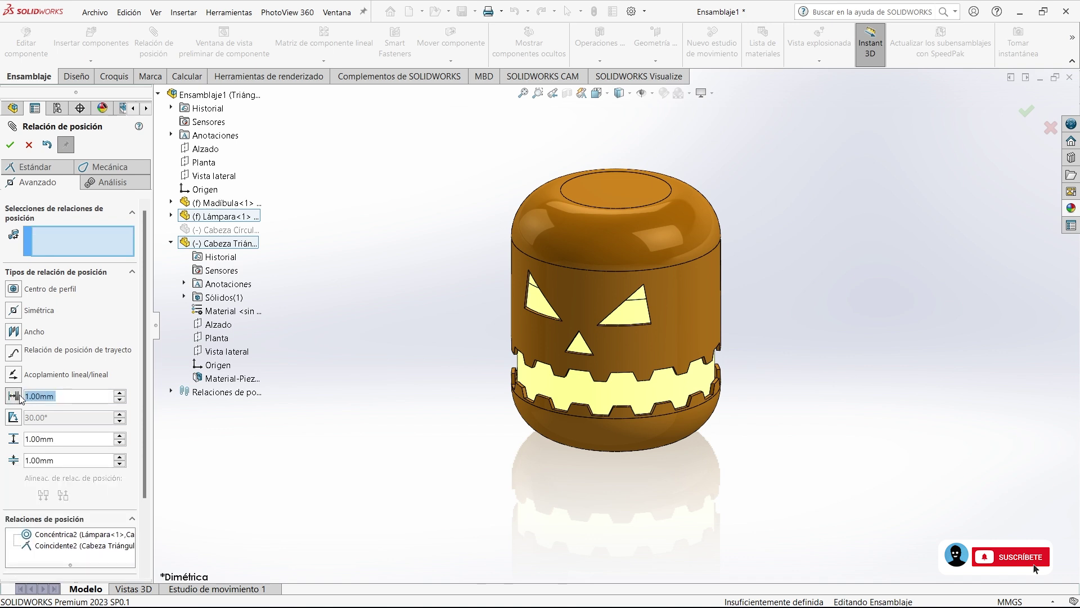
pyautogui.click(56, 232)
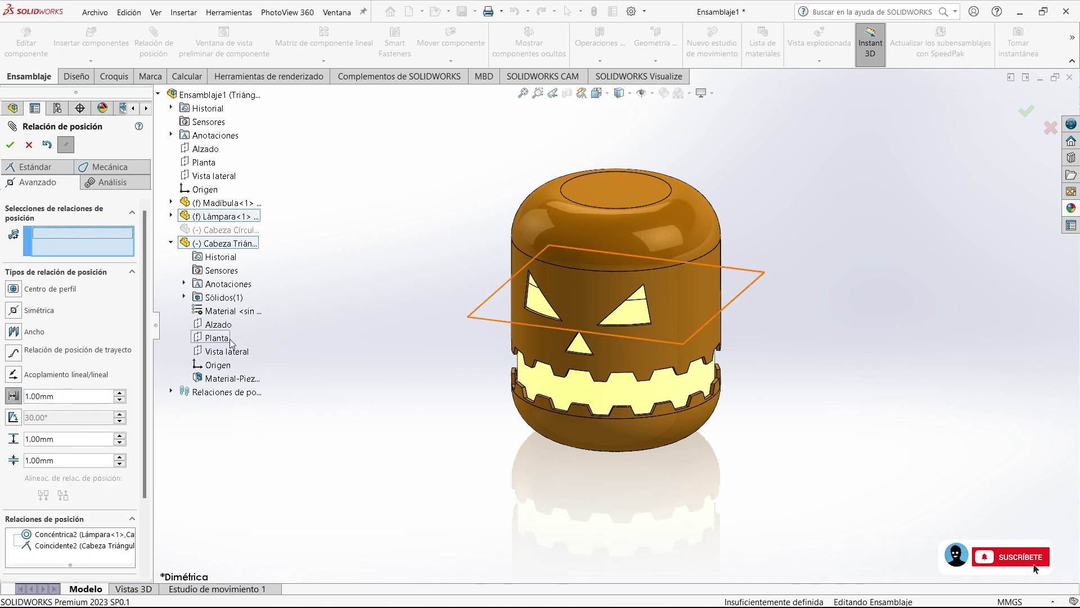
pyautogui.click(224, 340)
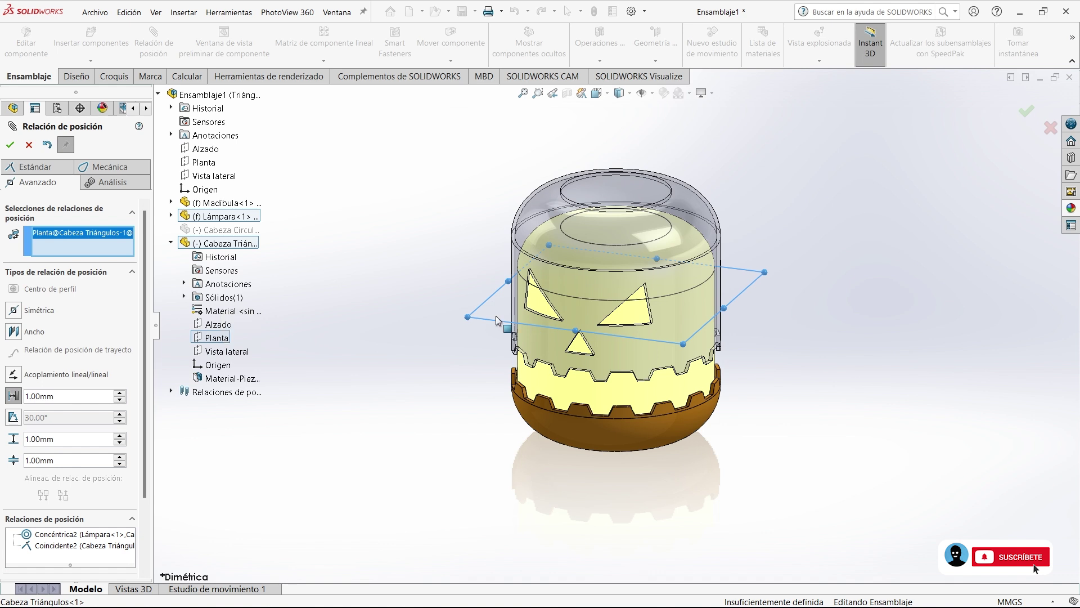
pyautogui.click(205, 162)
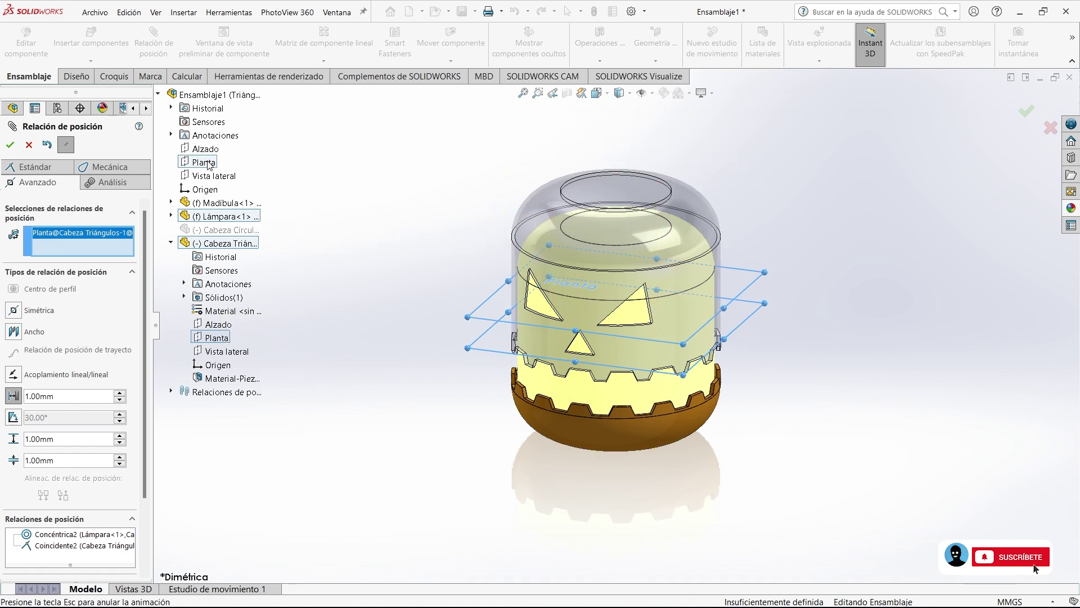
pyautogui.click(62, 473)
pyautogui.write('0')
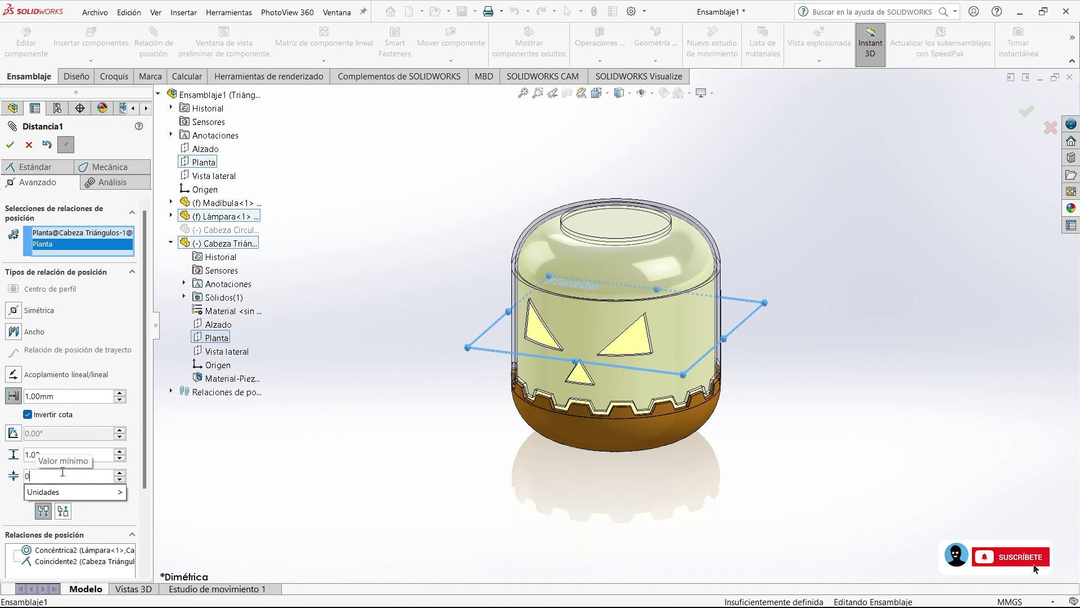
pyautogui.press('Return')
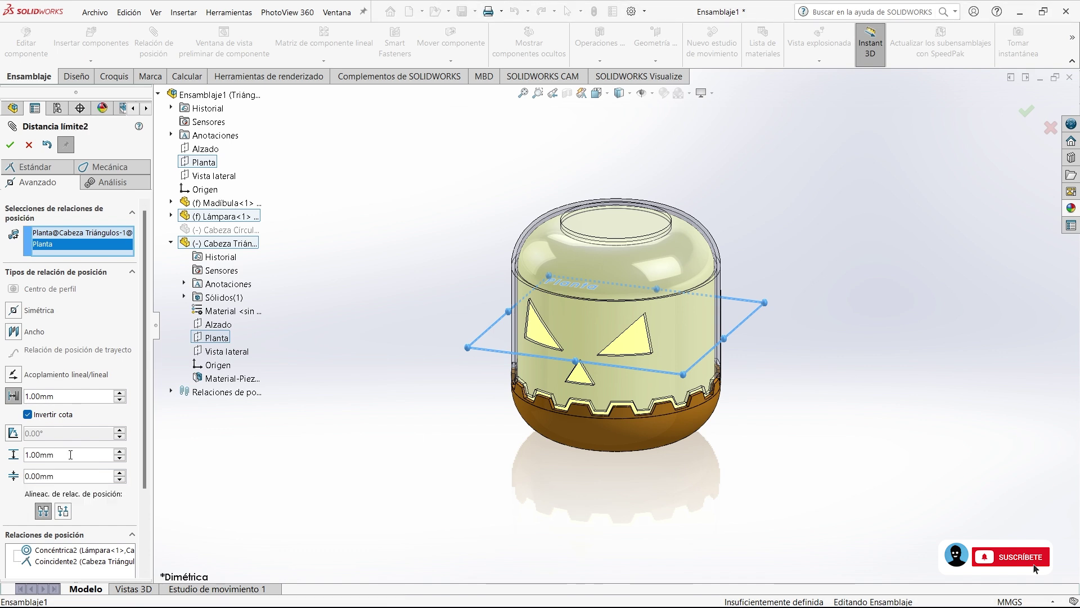
pyautogui.write('1')
pyautogui.press('Return')
pyautogui.press('Return')
pyautogui.click(11, 146)
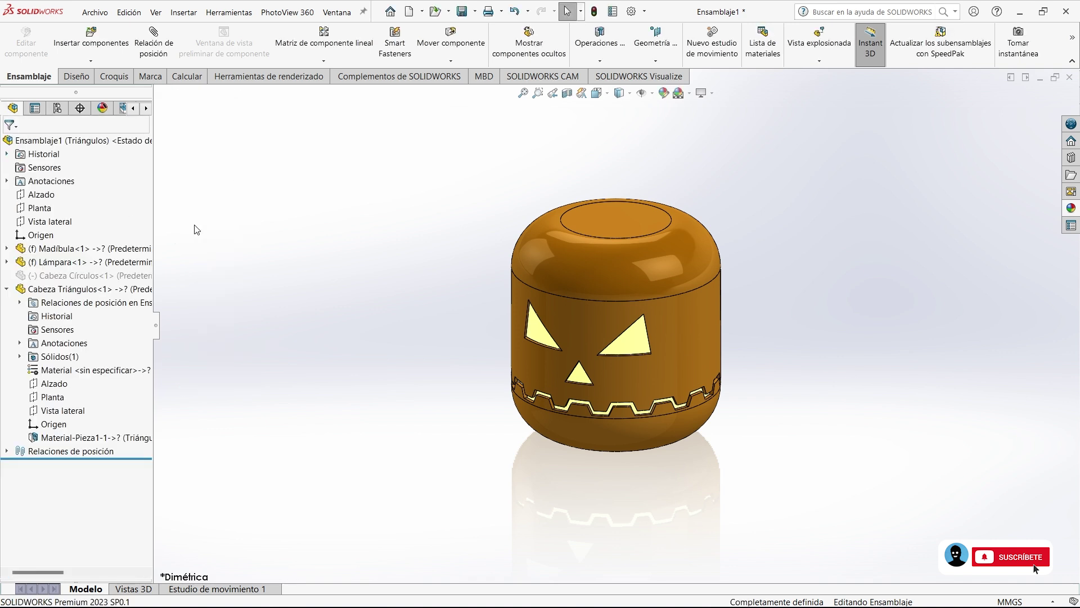
# Drag the Cabeza Triángulos head up and down in Frontal view to confirm its limited travel.
pyautogui.moveTo(619, 281)
pyautogui.mouseDown()
pyautogui.moveTo(596, 289)
pyautogui.moveTo(593, 271)
pyautogui.moveTo(578, 321)
pyautogui.moveTo(574, 200)
pyautogui.moveTo(439, 224)
pyautogui.mouseUp()
pyautogui.hotkey('ctrl', '1')
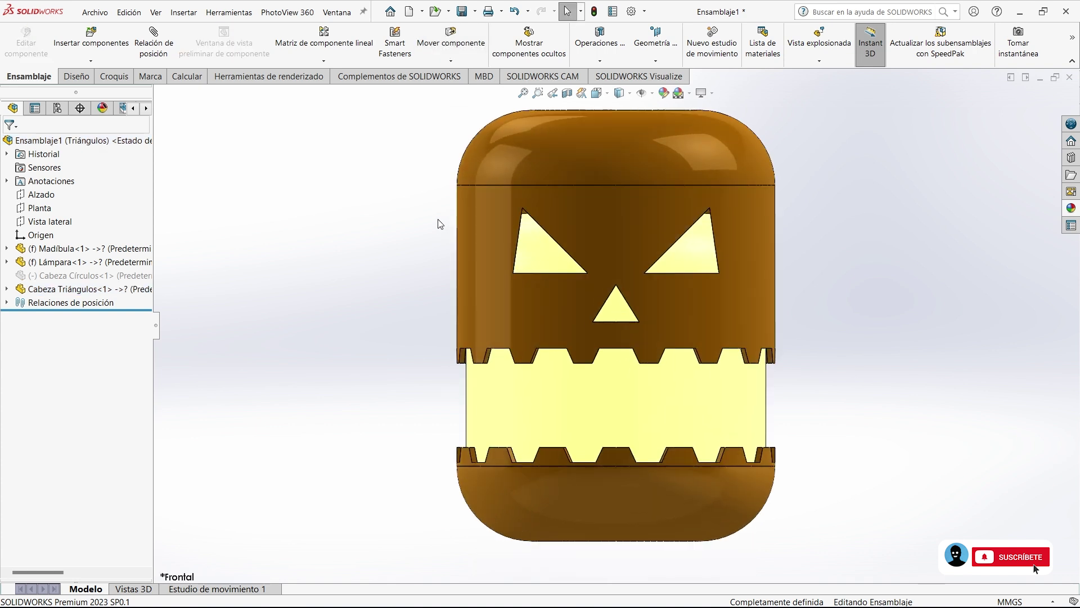
pyautogui.click(606, 194)
pyautogui.moveTo(609, 145); pyautogui.dragTo(628, 309)
pyautogui.press('Escape')
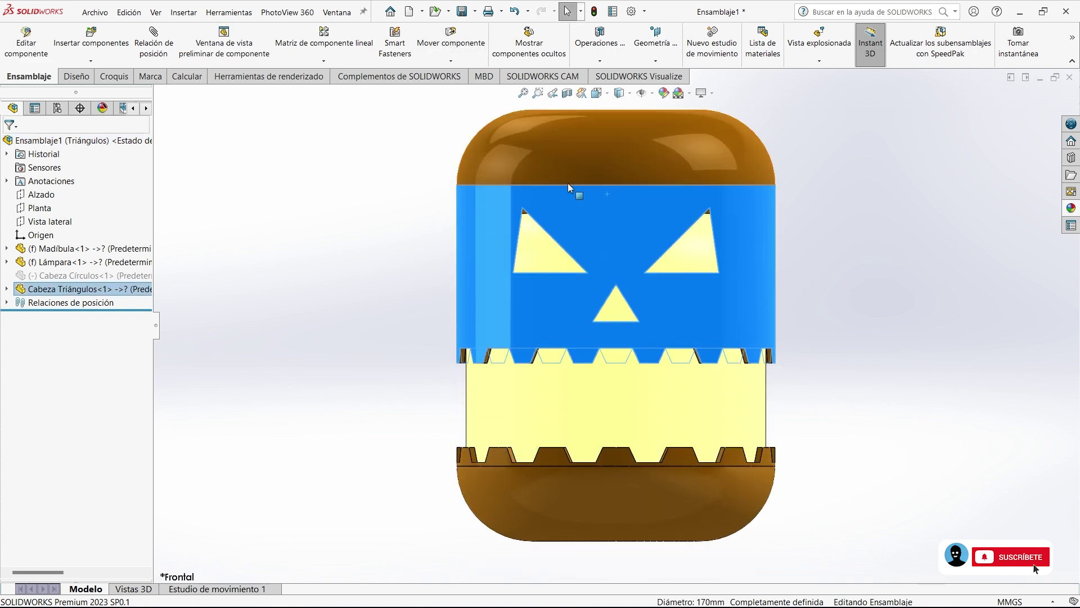
pyautogui.scroll(-5, 528, 205)
pyautogui.scroll(2, 515, 229)
pyautogui.scroll(2, 512, 222)
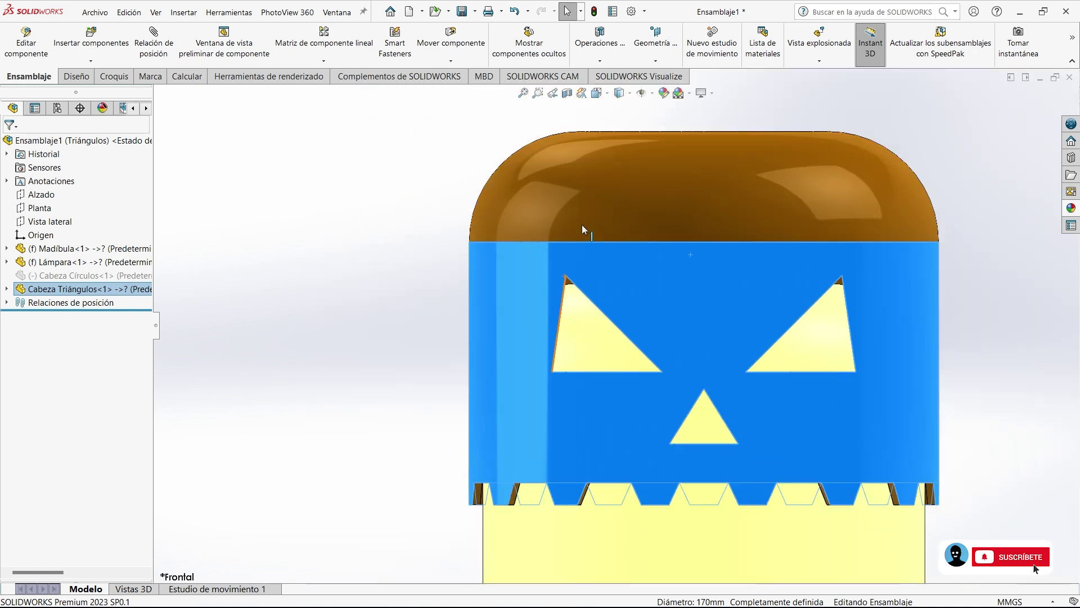
pyautogui.scroll(2, 608, 213)
pyautogui.click(491, 281)
pyautogui.moveTo(651, 323); pyautogui.dragTo(668, 378)
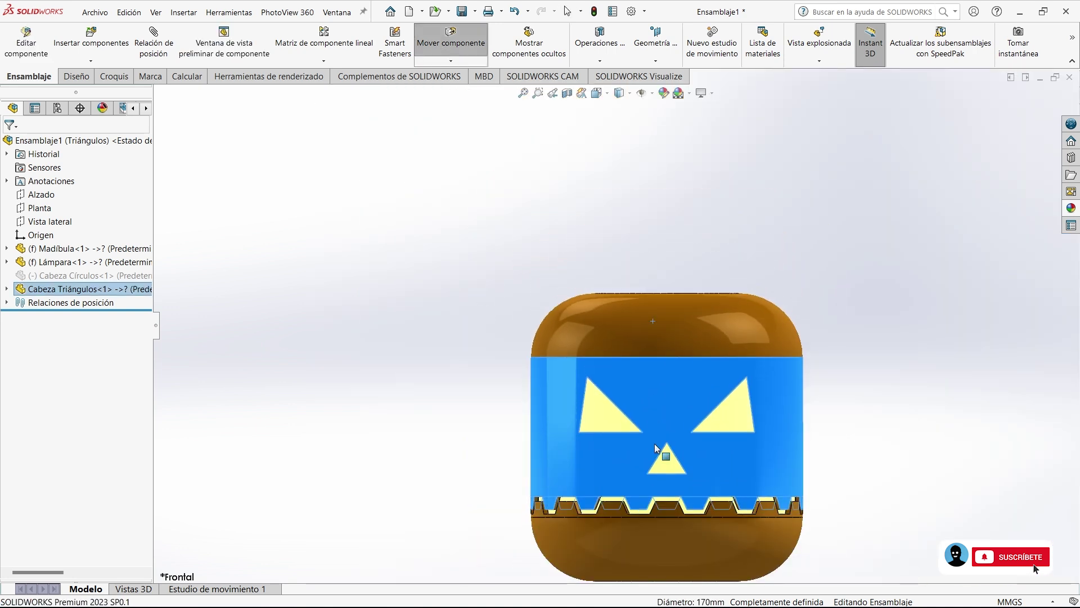
pyautogui.hotkey('ctrl', 'shift', 'z')
pyautogui.click(57, 108)
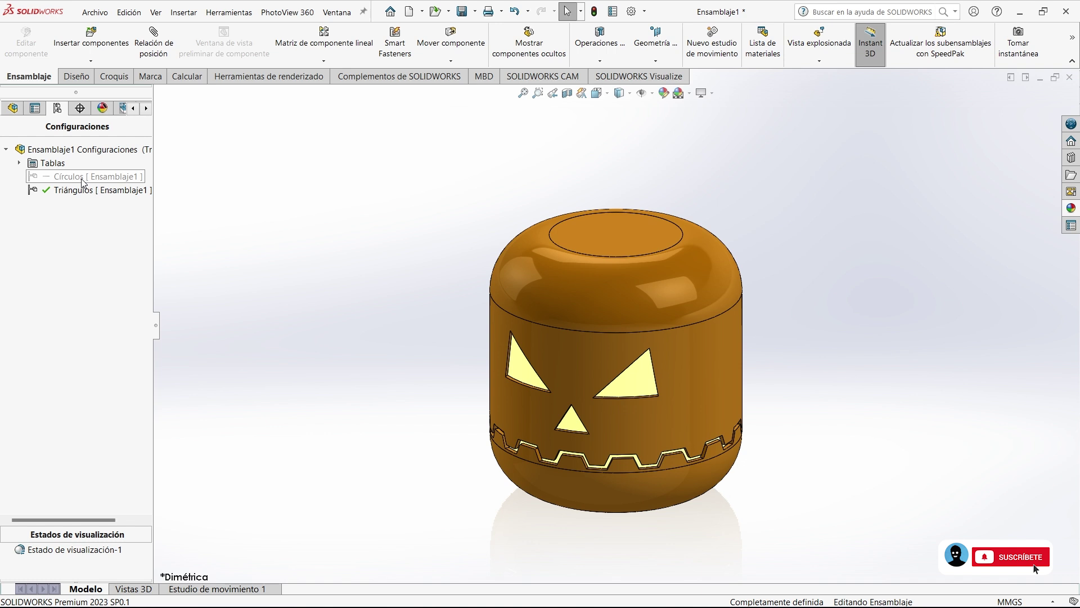
# Activate the Círculos configuration and suppress the Cabeza Triángulos component in it.
pyautogui.doubleClick(80, 177)
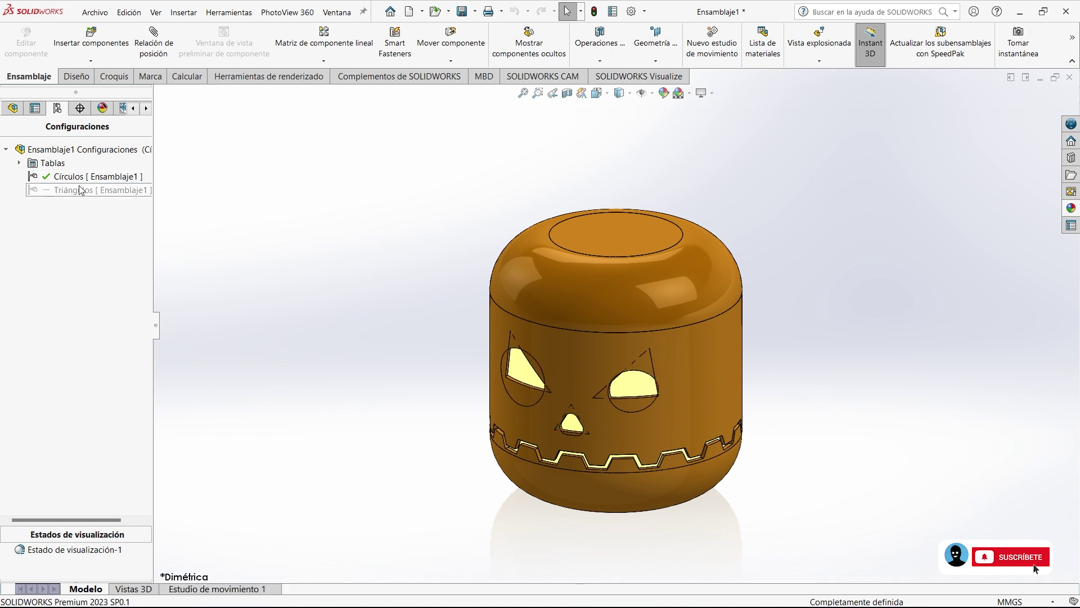
pyautogui.click(11, 110)
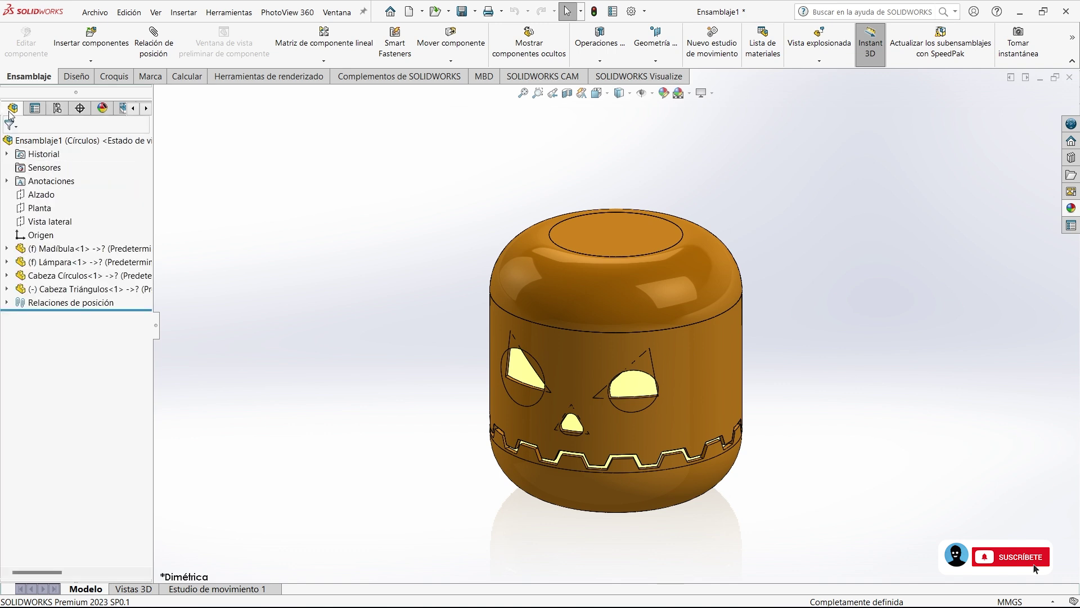
pyautogui.click(50, 292)
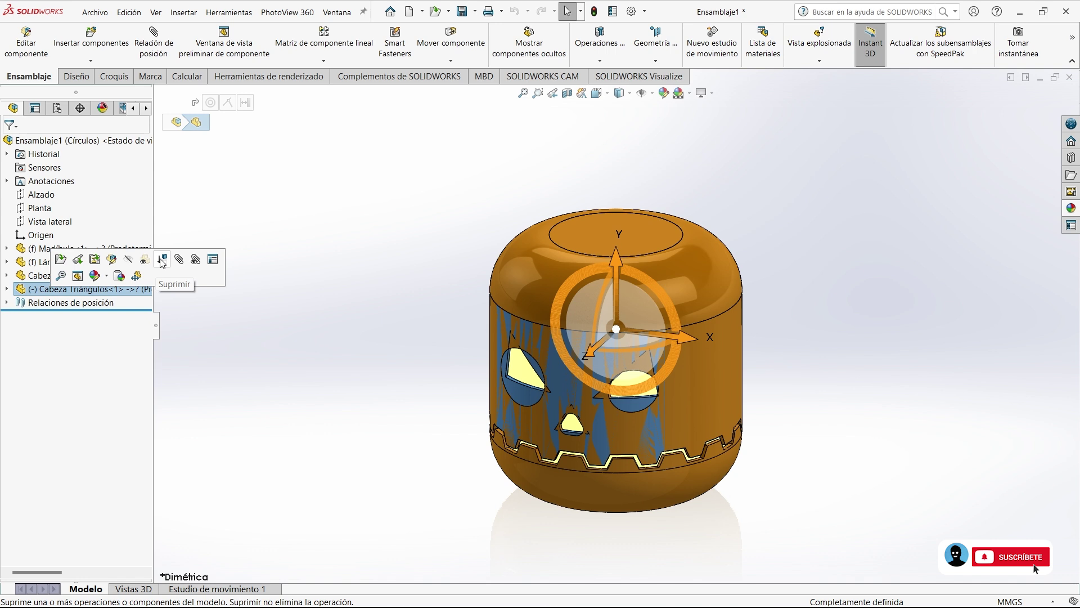
pyautogui.click(162, 260)
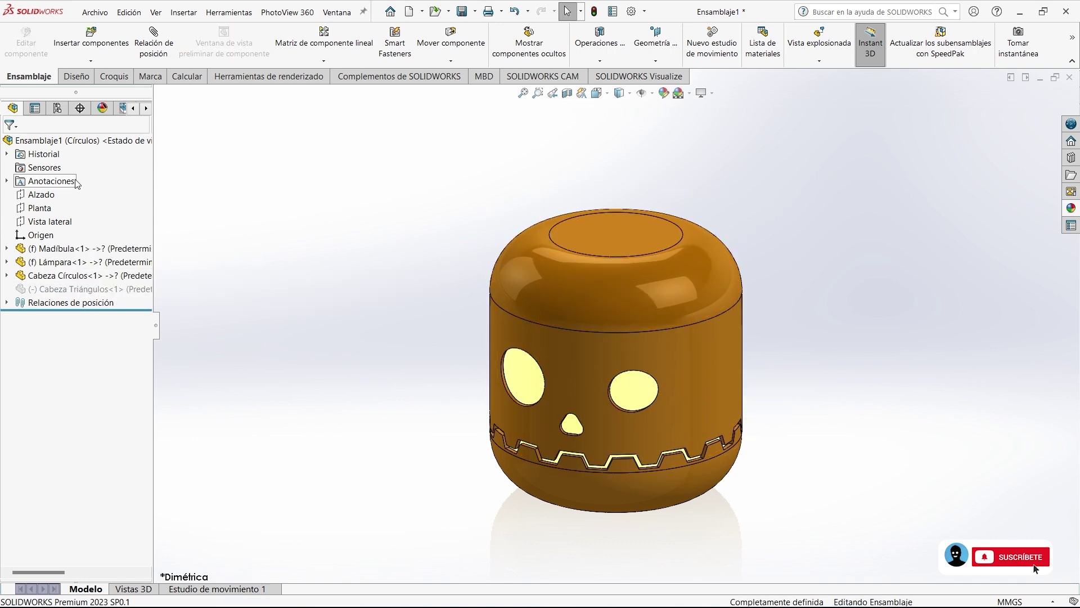
# Compare against Triángulos, reactivate Círculos, and inspect the round-eyed head in front and dimetric views.
pyautogui.click(57, 108)
pyautogui.doubleClick(78, 190)
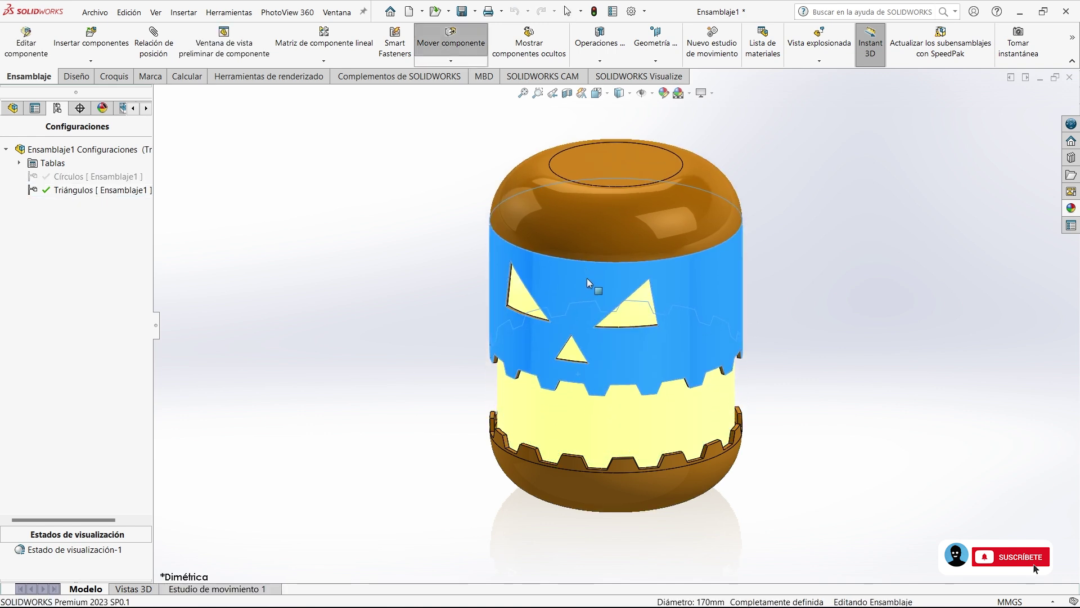
pyautogui.doubleClick(79, 176)
pyautogui.click(590, 313)
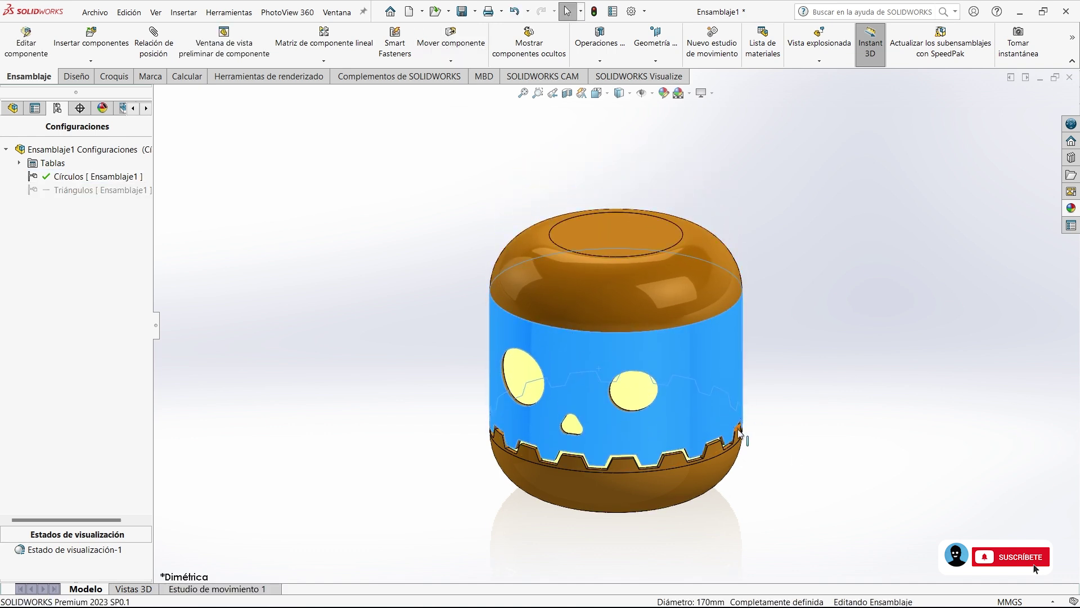
pyautogui.click(768, 351)
pyautogui.moveTo(768, 351); pyautogui.dragTo(804, 352, button='middle')
pyautogui.hotkey('ctrl', '1')
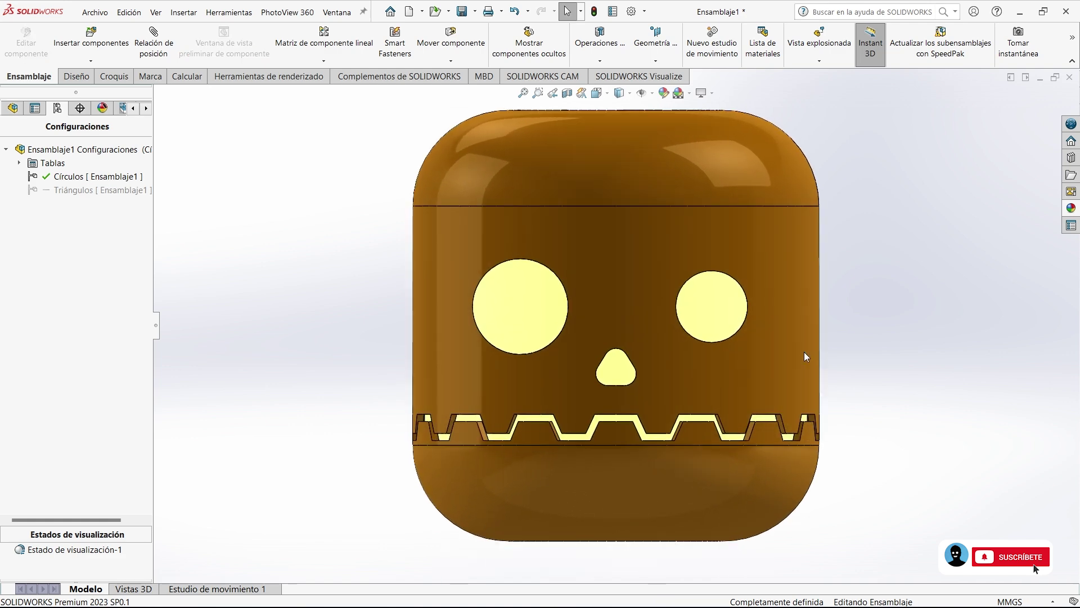
pyautogui.hotkey('ctrl', '7')
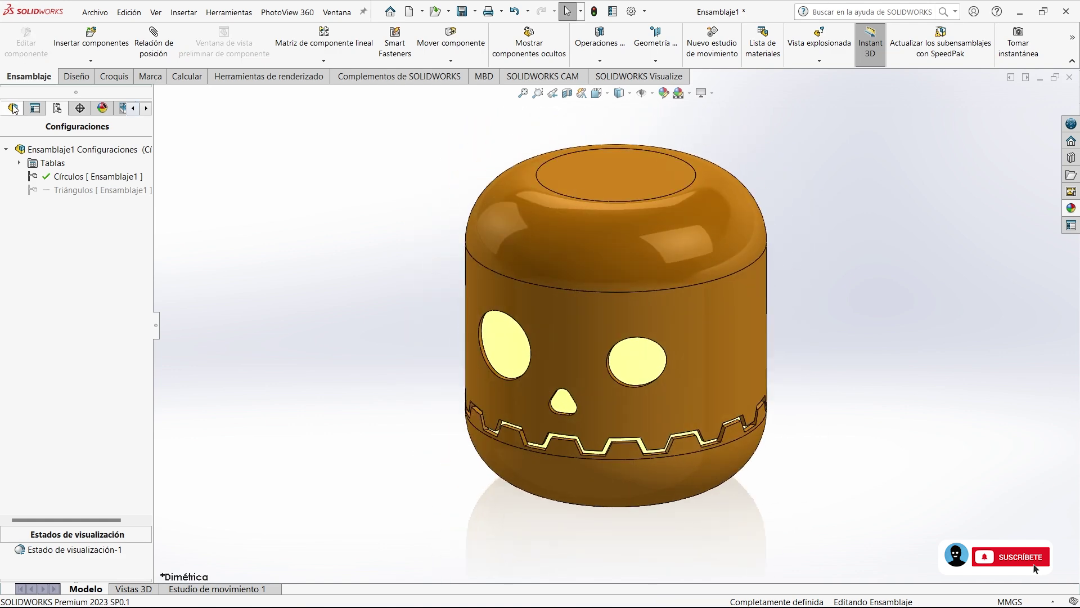
pyautogui.click(12, 108)
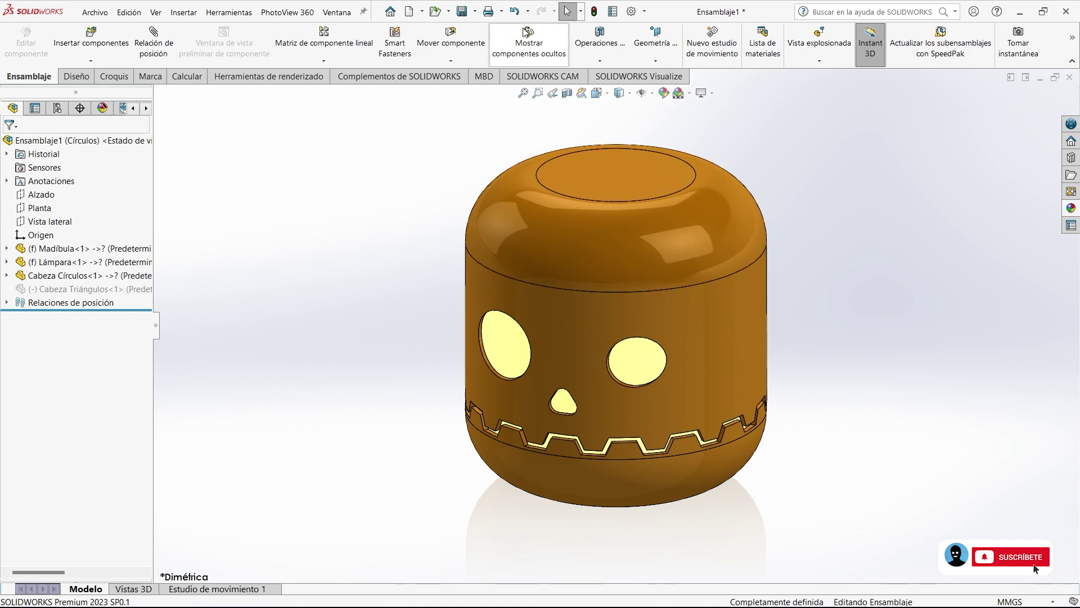
# Rebuild and save the assembly as 'Lámpara Calabaza' in Escritorio > Lámpara Calabaza.
pyautogui.click(462, 13)
pyautogui.click(511, 238)
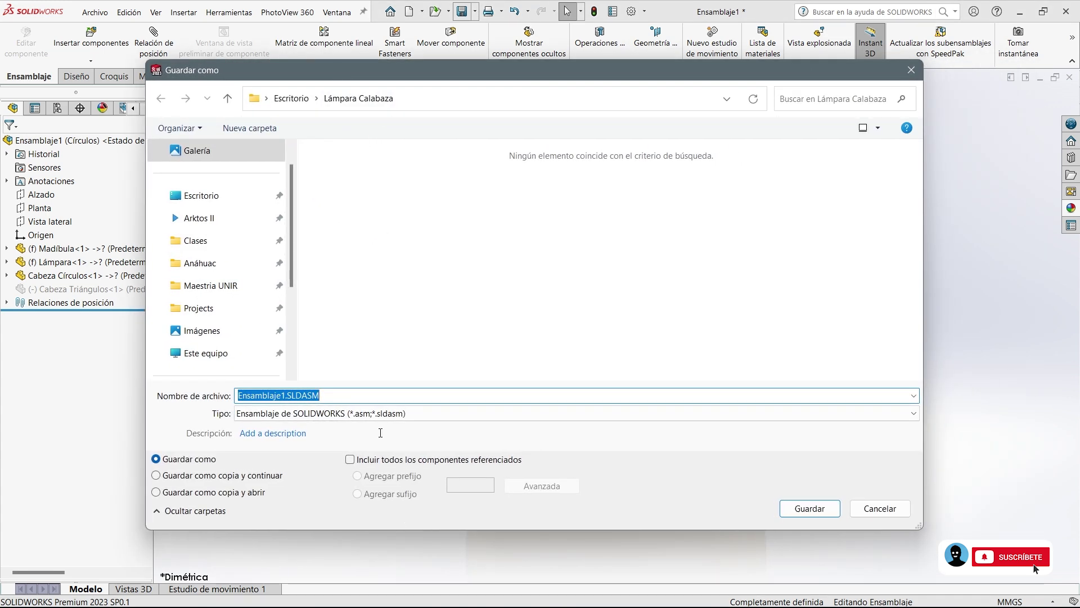
pyautogui.click(332, 390)
pyautogui.write('Lámpara Calabaza')
pyautogui.press('Return')
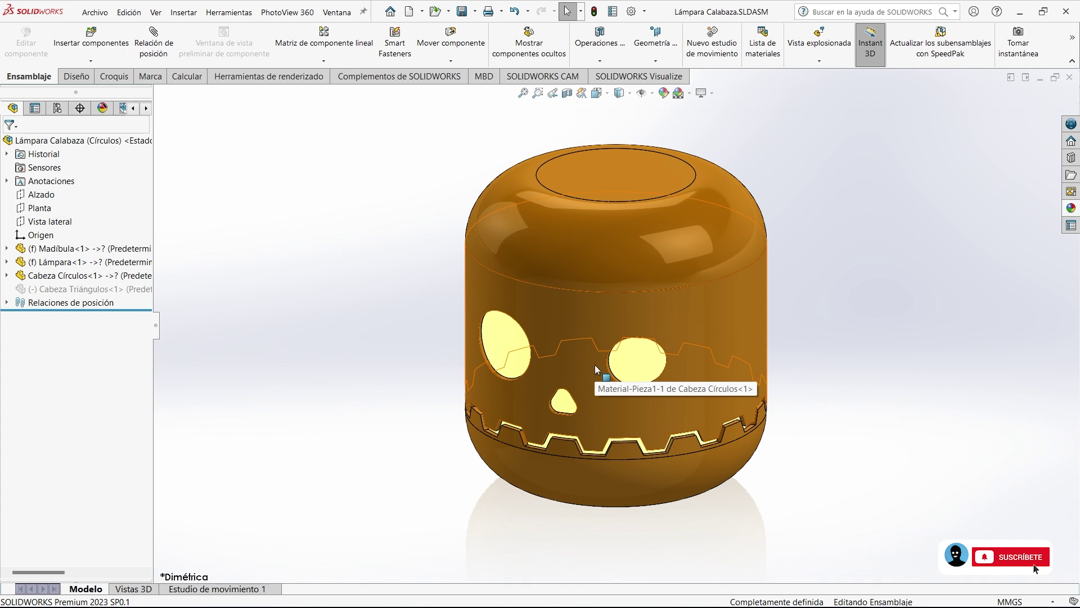
# Start a Save As copy of the assembly with the STEP AP203 file type.
pyautogui.click(474, 12)
pyautogui.click(485, 42)
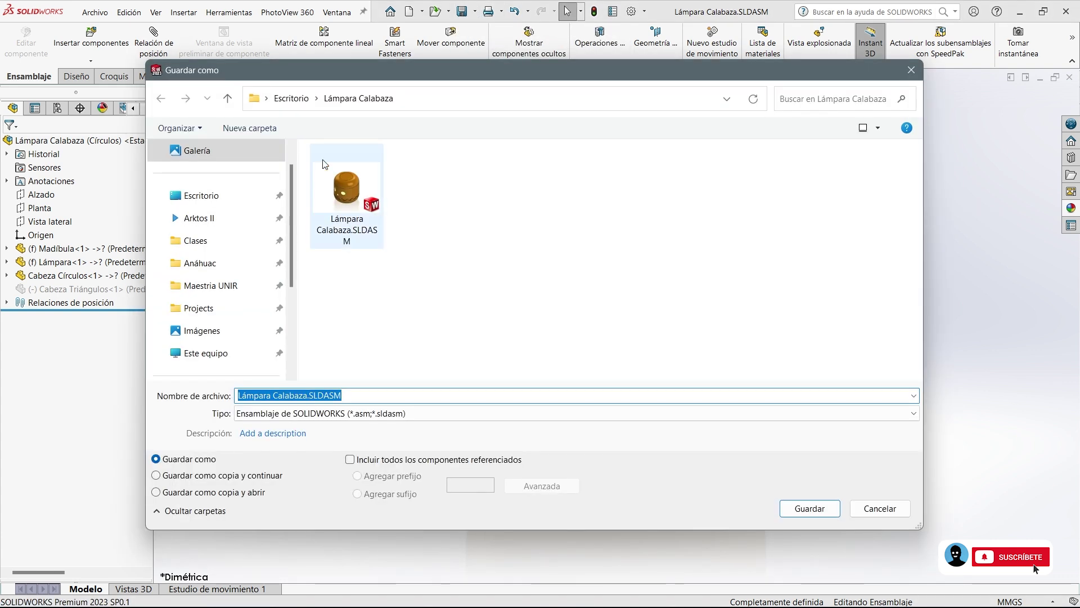
pyautogui.moveTo(338, 68); pyautogui.dragTo(314, 67)
pyautogui.click(341, 414)
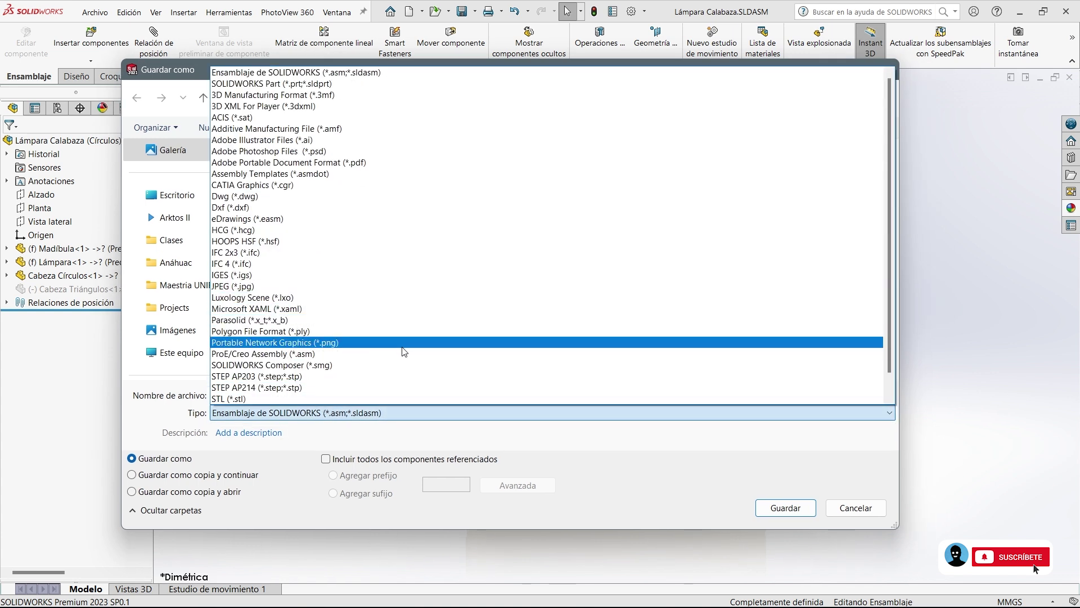
pyautogui.click(346, 377)
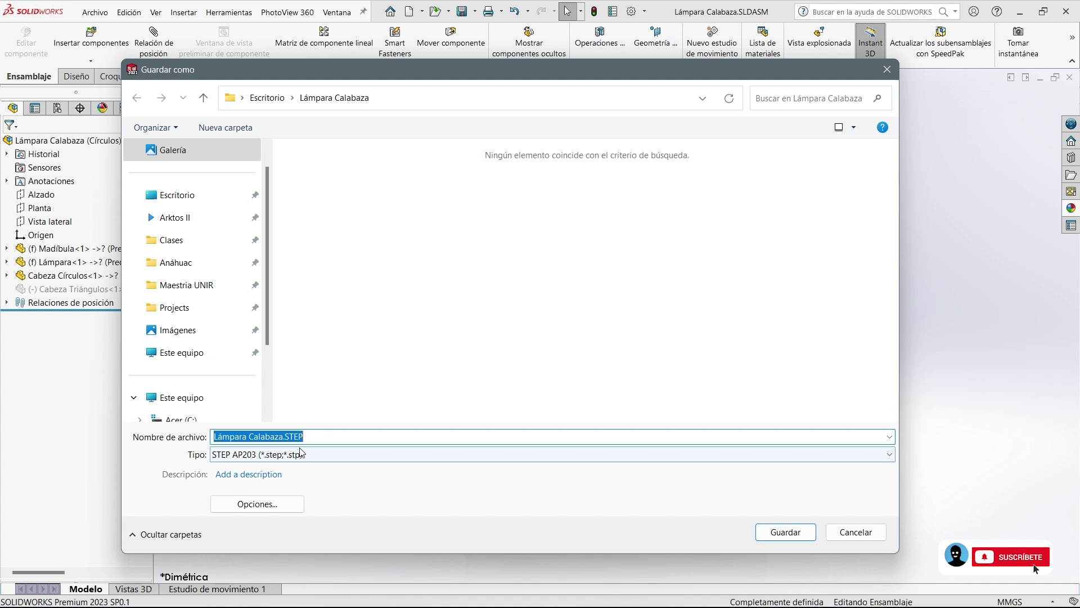
# Export the STEP file, decline fixing suppressed components, and close the assembly.
pyautogui.click(285, 435)
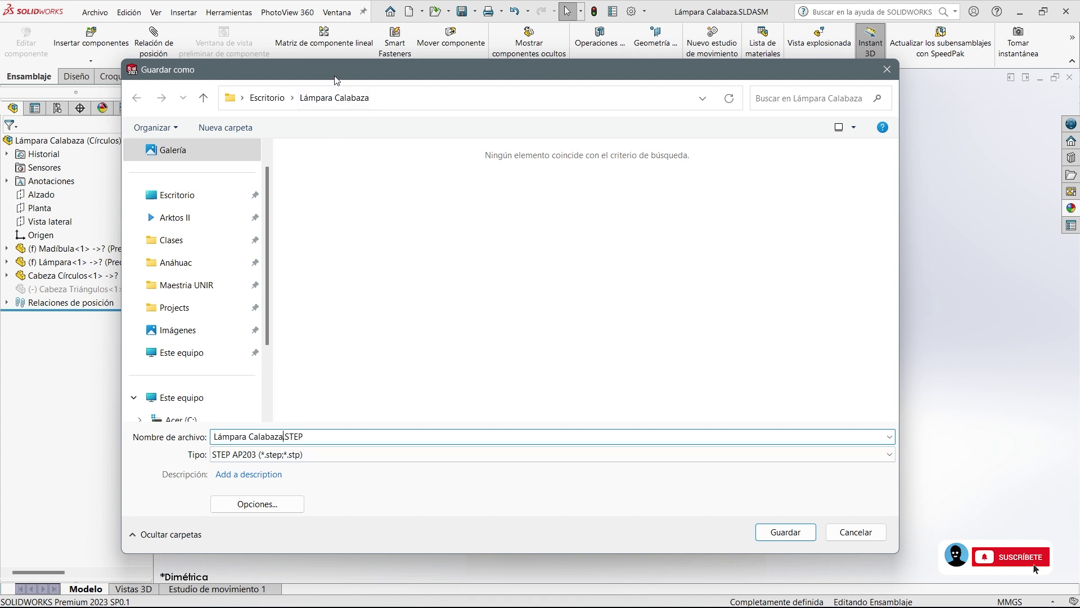
pyautogui.moveTo(336, 80); pyautogui.dragTo(380, 132)
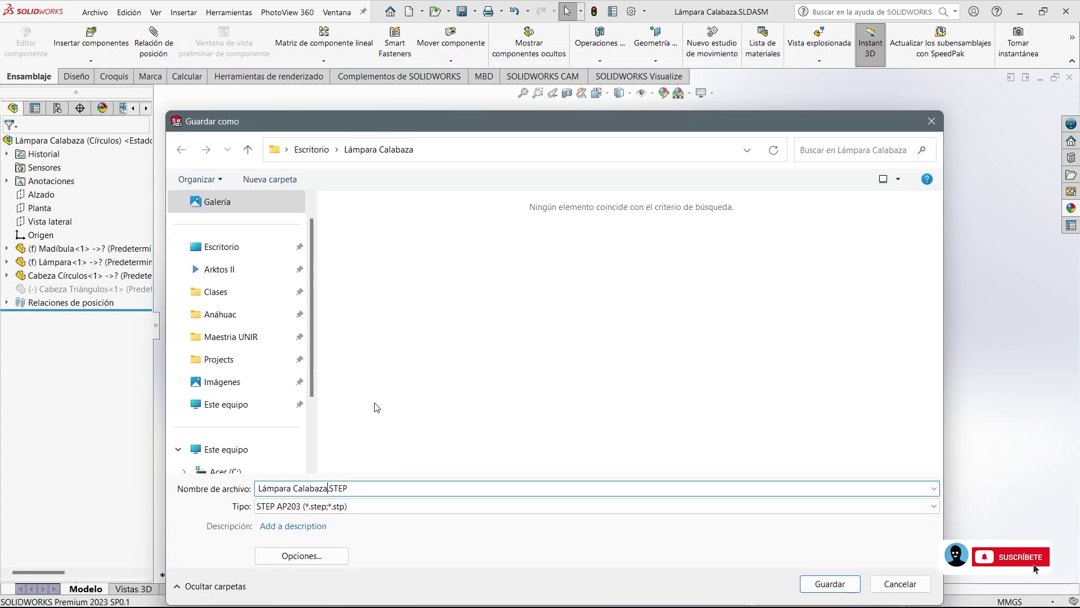
pyautogui.write('Círculos')
pyautogui.press('BackSpace')
pyautogui.press('BackSpace')
pyautogui.press('BackSpace')
pyautogui.press('BackSpace')
pyautogui.press('BackSpace')
pyautogui.press('BackSpace')
pyautogui.press('BackSpace')
pyautogui.press('BackSpace')
pyautogui.click(830, 584)
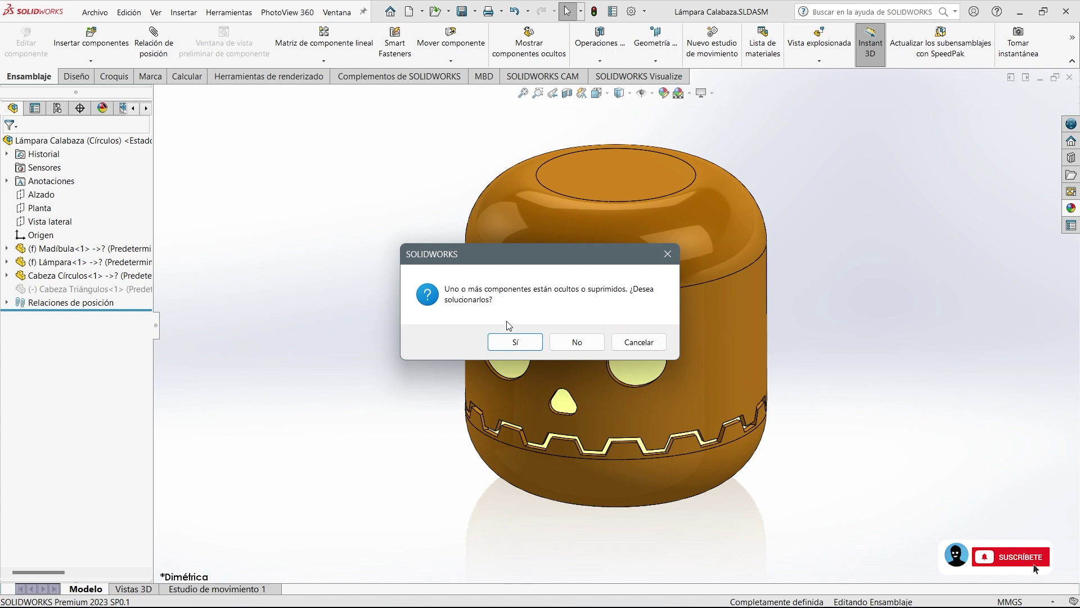
pyautogui.click(572, 342)
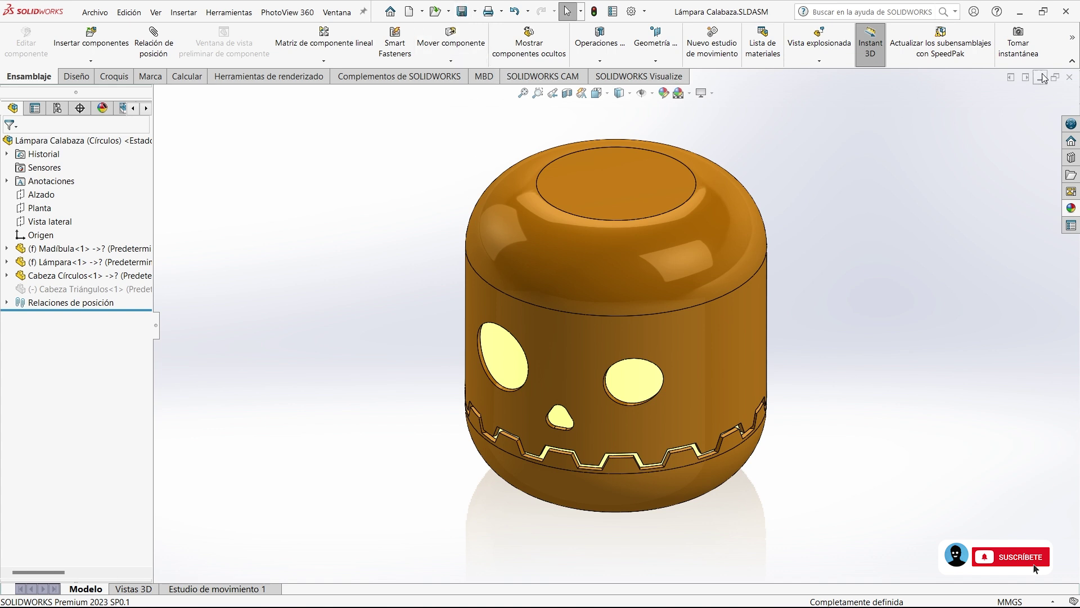
pyautogui.click(1070, 77)
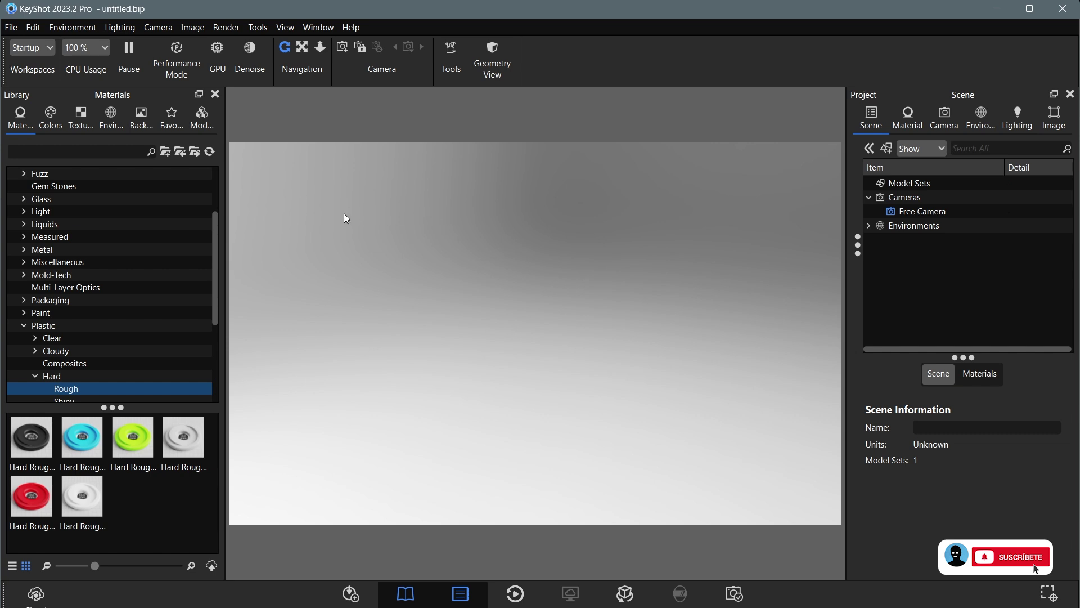
# Import Lámpara Calabaza.STEP into KeyShot with Y as the up axis and orbit around it.
pyautogui.click(10, 32)
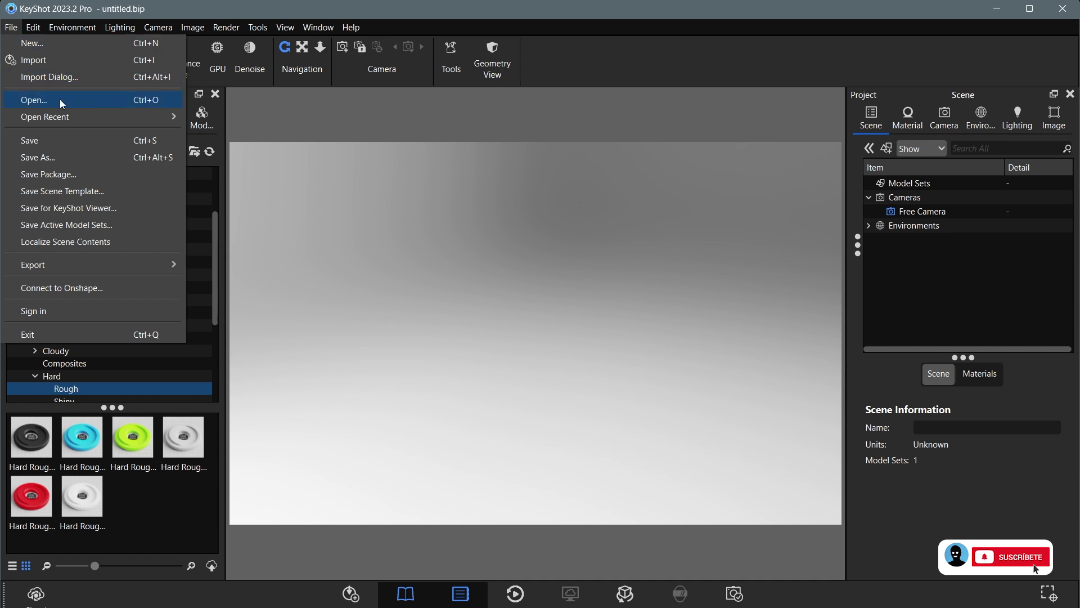
pyautogui.click(57, 63)
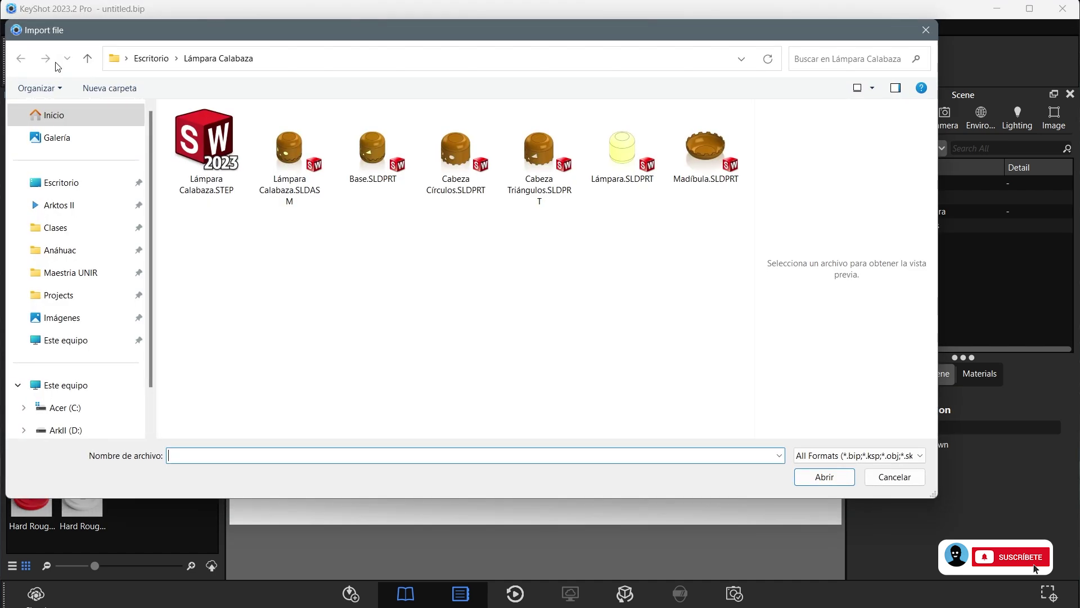
pyautogui.click(209, 151)
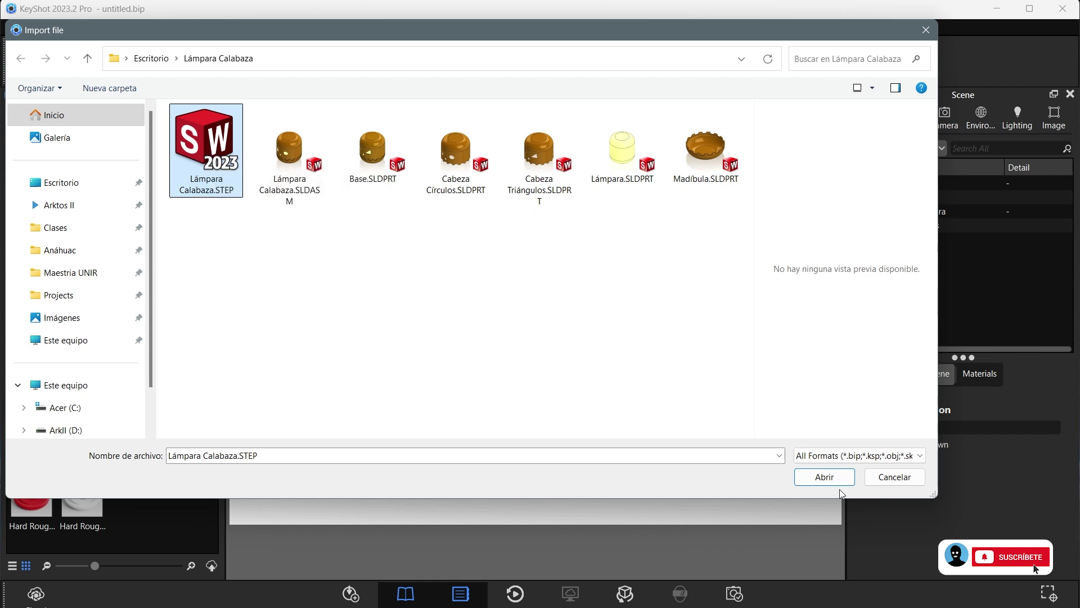
pyautogui.doubleClick(200, 176)
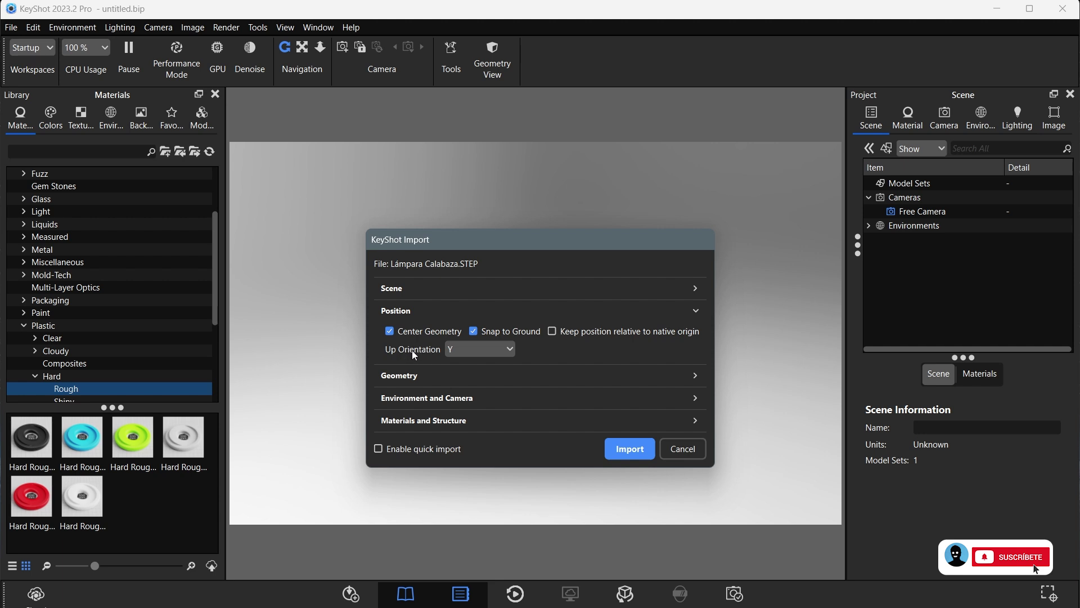
pyautogui.click(454, 351)
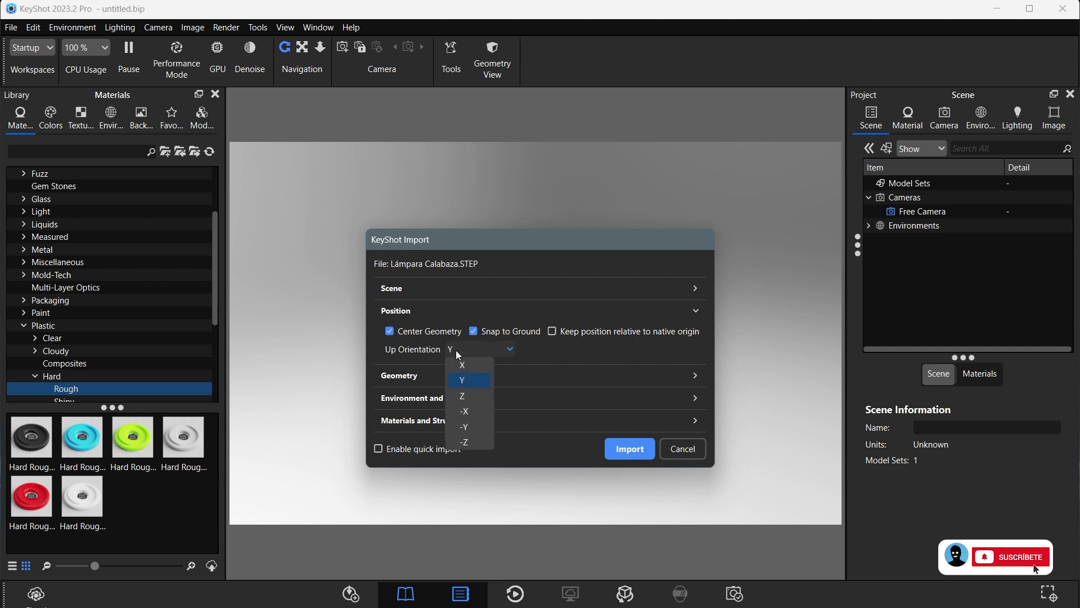
pyautogui.click(552, 358)
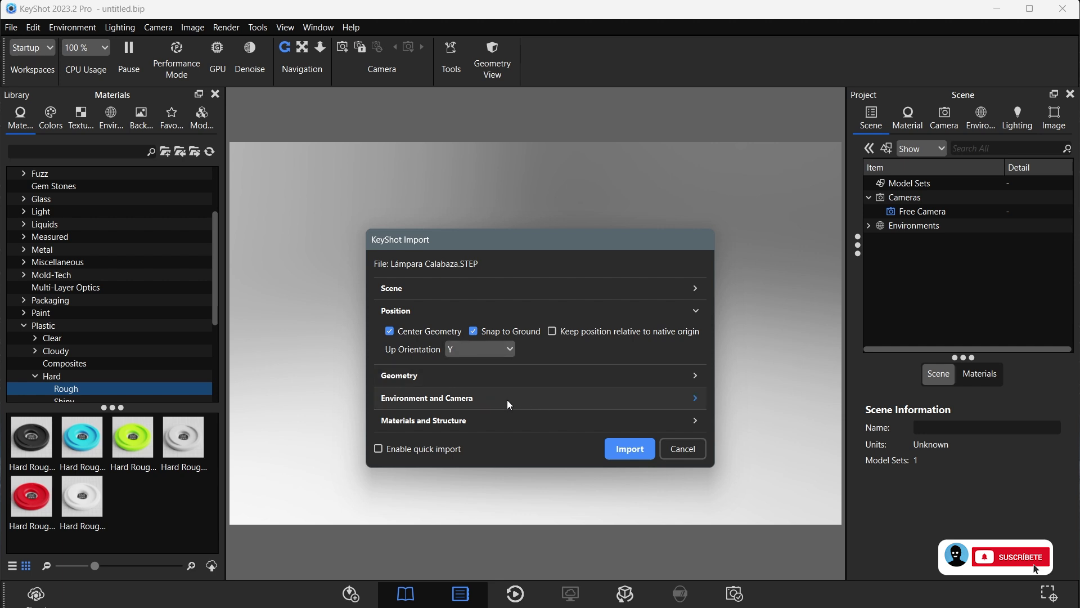
pyautogui.click(620, 449)
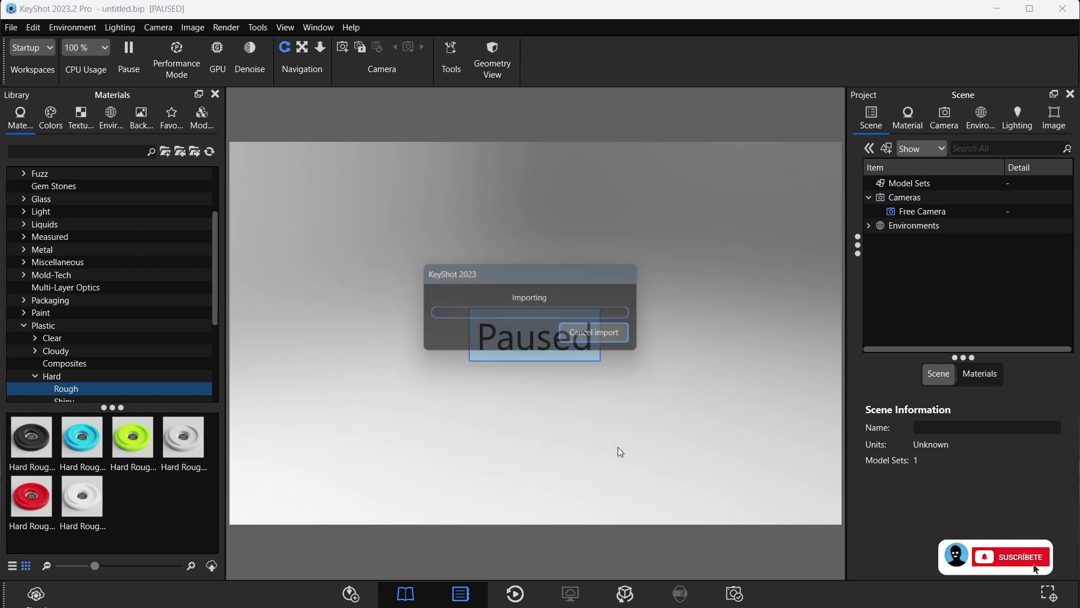
pyautogui.moveTo(752, 368)
pyautogui.mouseDown()
pyautogui.moveTo(453, 295)
pyautogui.moveTo(609, 391)
pyautogui.moveTo(549, 347)
pyautogui.moveTo(585, 352)
pyautogui.moveTo(603, 290)
pyautogui.moveTo(603, 331)
pyautogui.mouseUp()
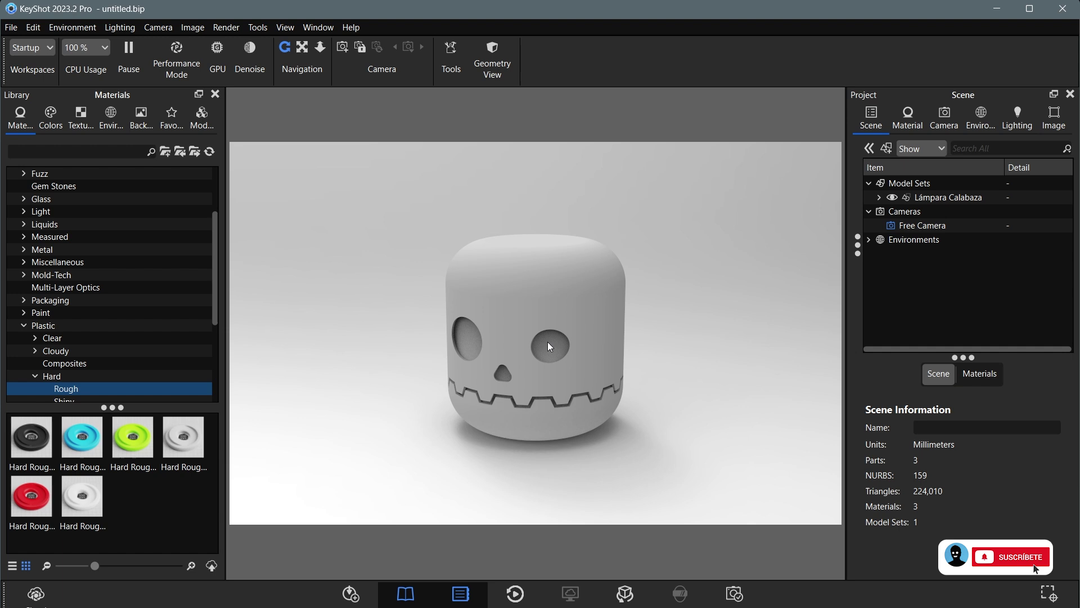
pyautogui.scroll(-2, 578, 304)
# Duplicate the lamp and slide the copy sideways beside the original.
pyautogui.scroll(2, 664, 380)
pyautogui.click(879, 196)
pyautogui.click(940, 211)
pyautogui.rightClick(940, 213)
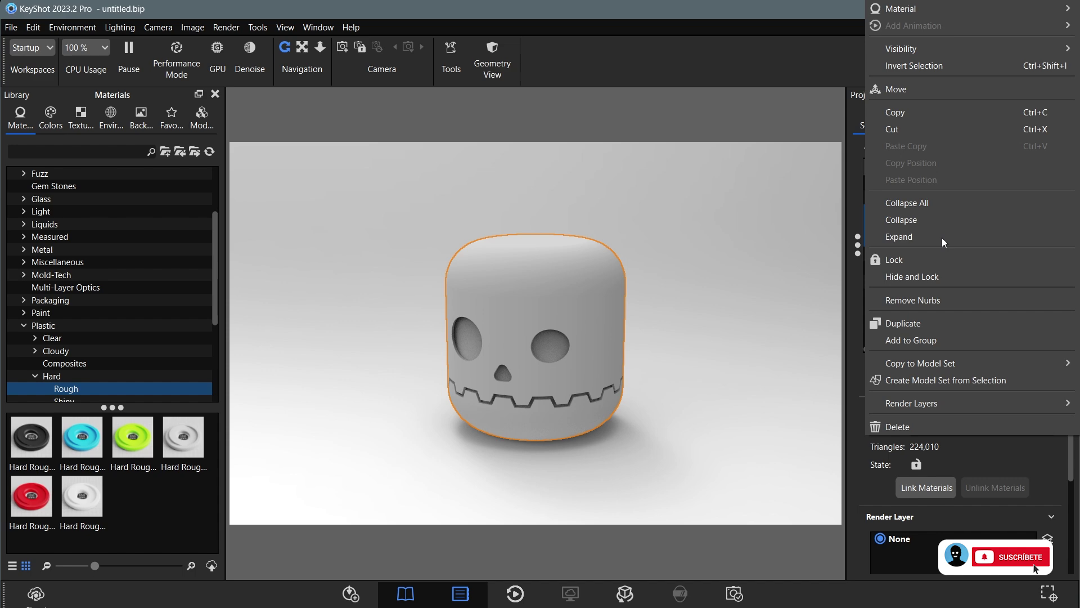
pyautogui.click(903, 323)
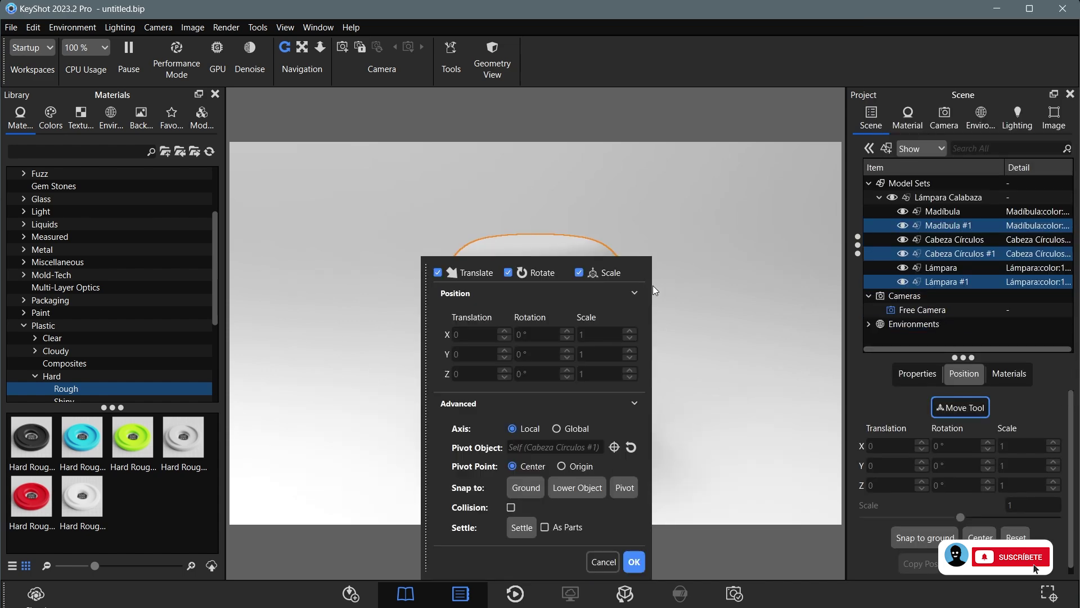
pyautogui.moveTo(580, 341); pyautogui.dragTo(801, 401)
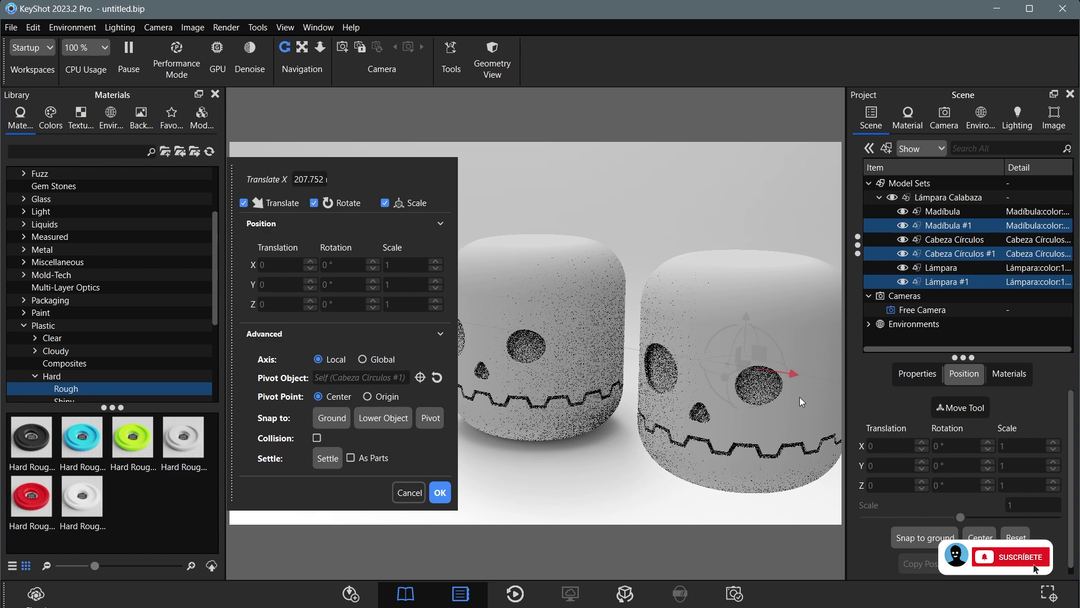
pyautogui.click(570, 257)
pyautogui.scroll(-2, 572, 236)
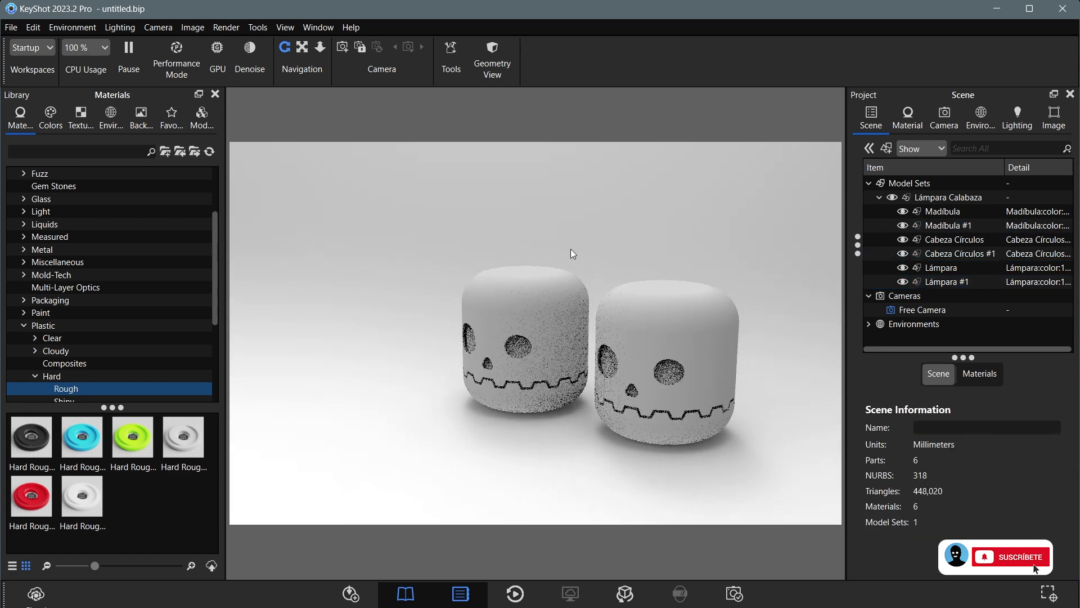
pyautogui.scroll(1, 631, 304)
pyautogui.scroll(2, 630, 376)
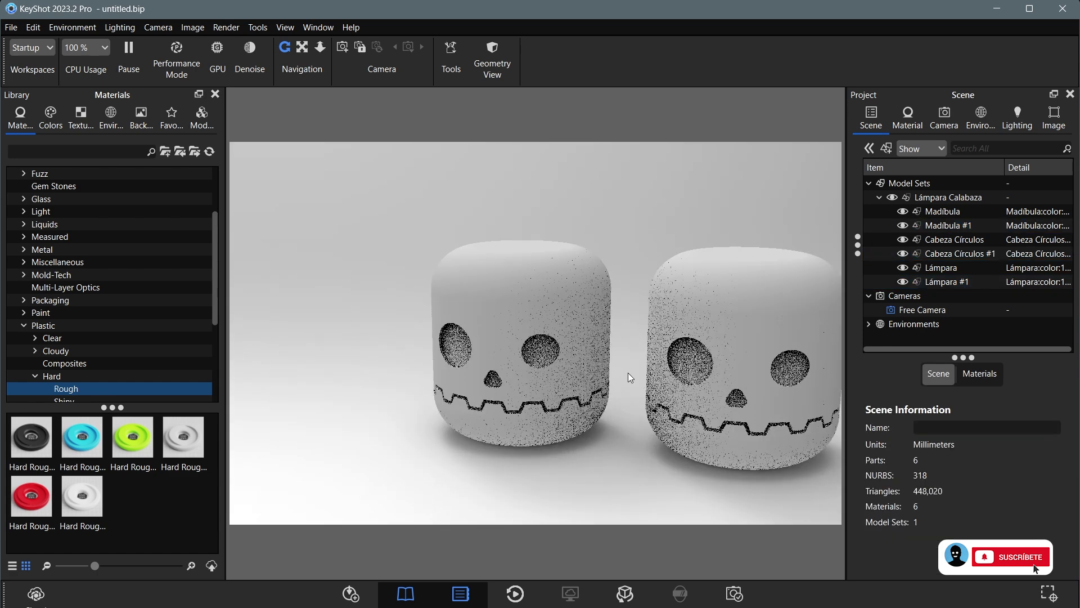
pyautogui.scroll(2, 562, 361)
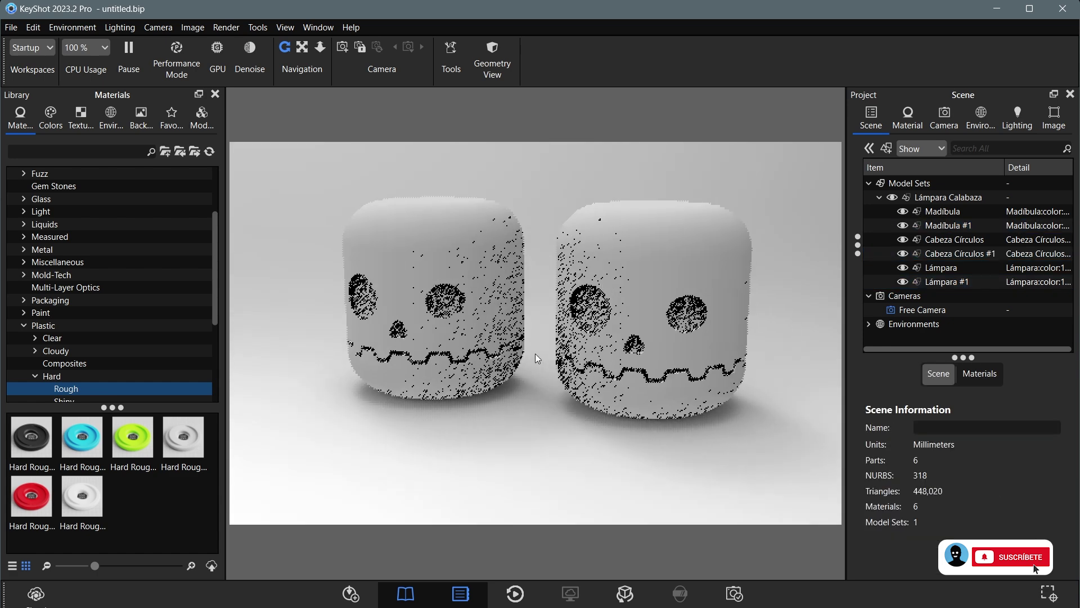
# Raise the left lamp's Cabeza Círculos head to a Y translation of 40 and resize the backdrop ramp.
pyautogui.click(952, 239)
pyautogui.click(971, 404)
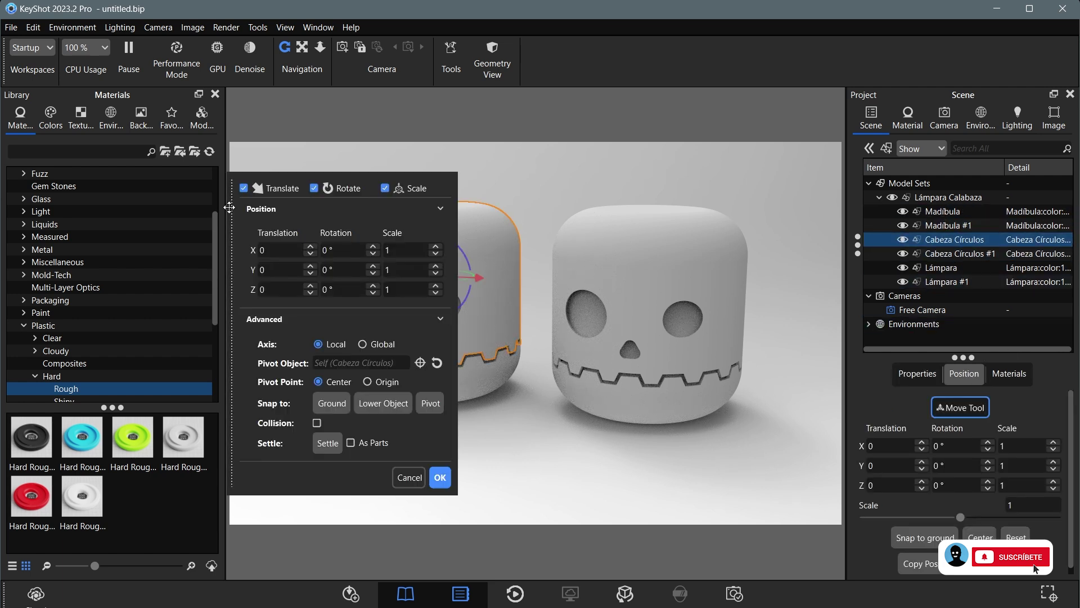
pyautogui.moveTo(429, 225)
pyautogui.mouseDown()
pyautogui.moveTo(436, 175)
pyautogui.moveTo(433, 208)
pyautogui.mouseUp()
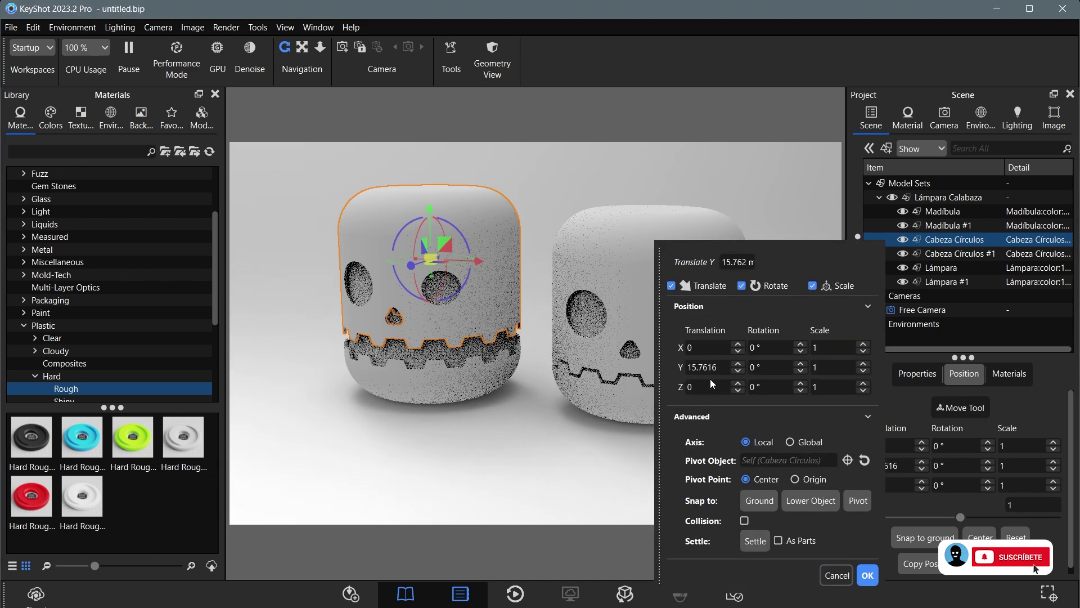
pyautogui.tripleClick(707, 367)
pyautogui.write('50')
pyautogui.press('Return')
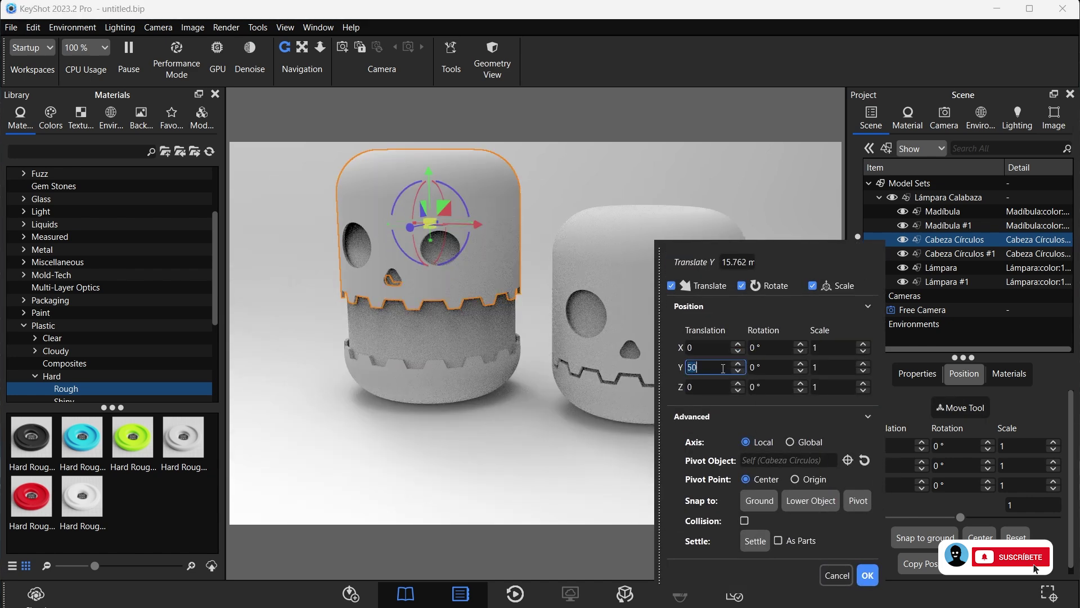
pyautogui.write('0')
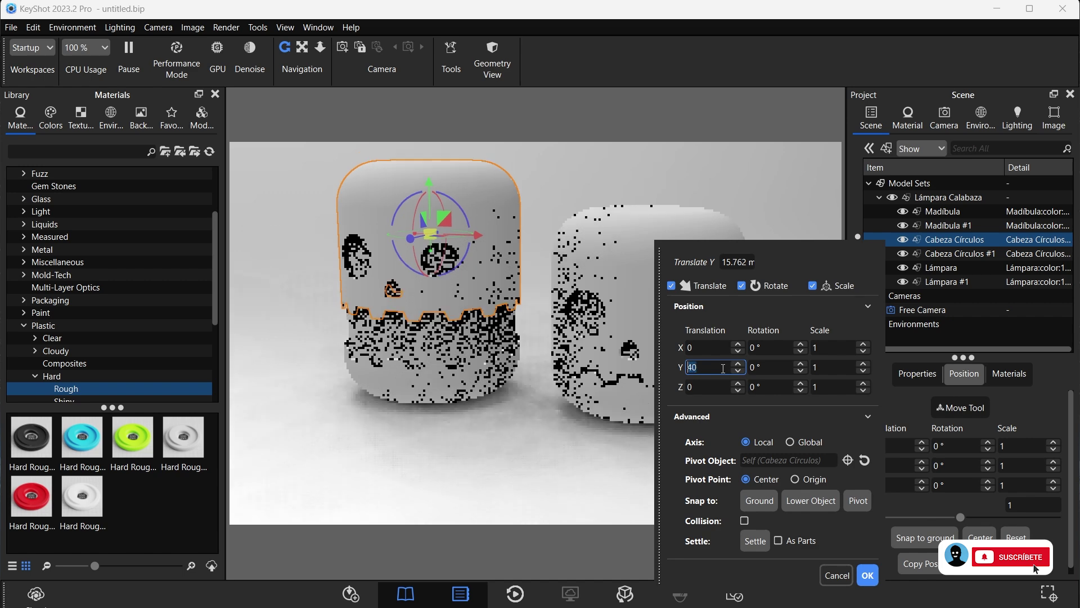
pyautogui.press('Return')
pyautogui.click(470, 412)
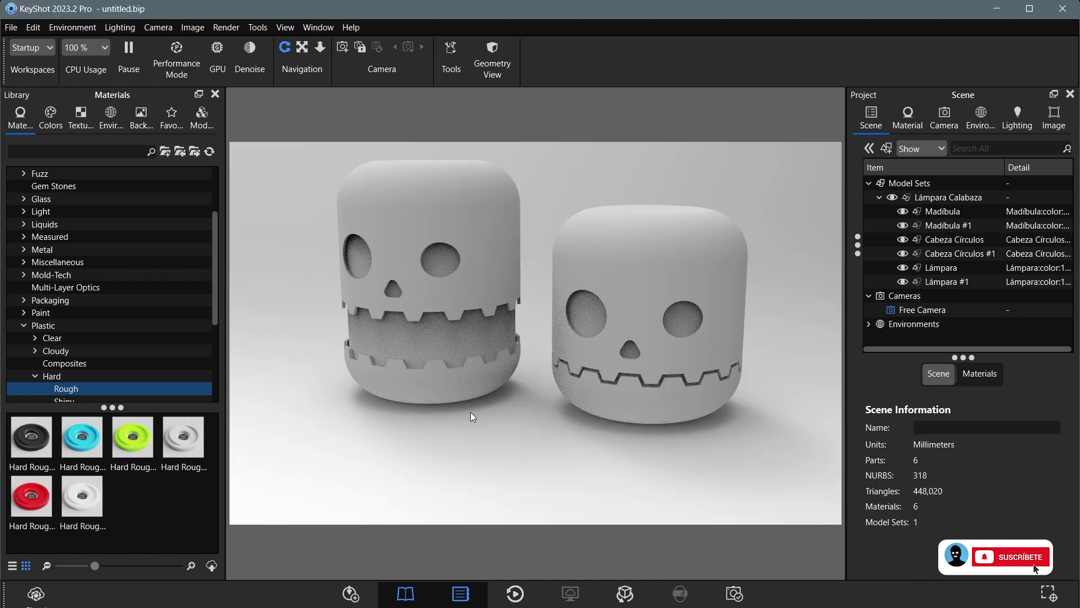
pyautogui.moveTo(471, 406); pyautogui.dragTo(500, 426)
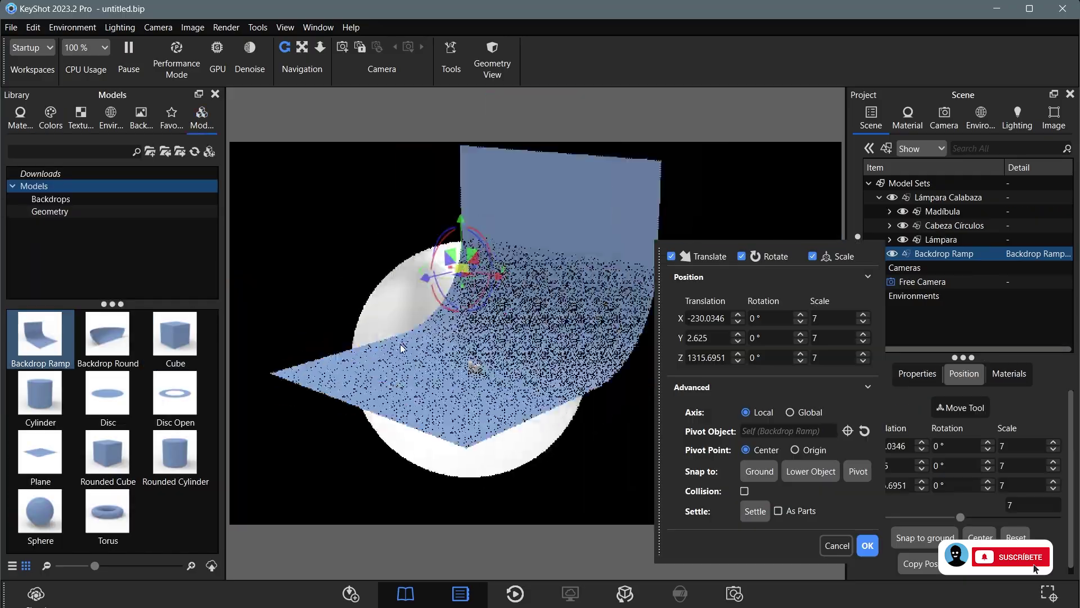
pyautogui.moveTo(471, 256); pyautogui.dragTo(475, 397)
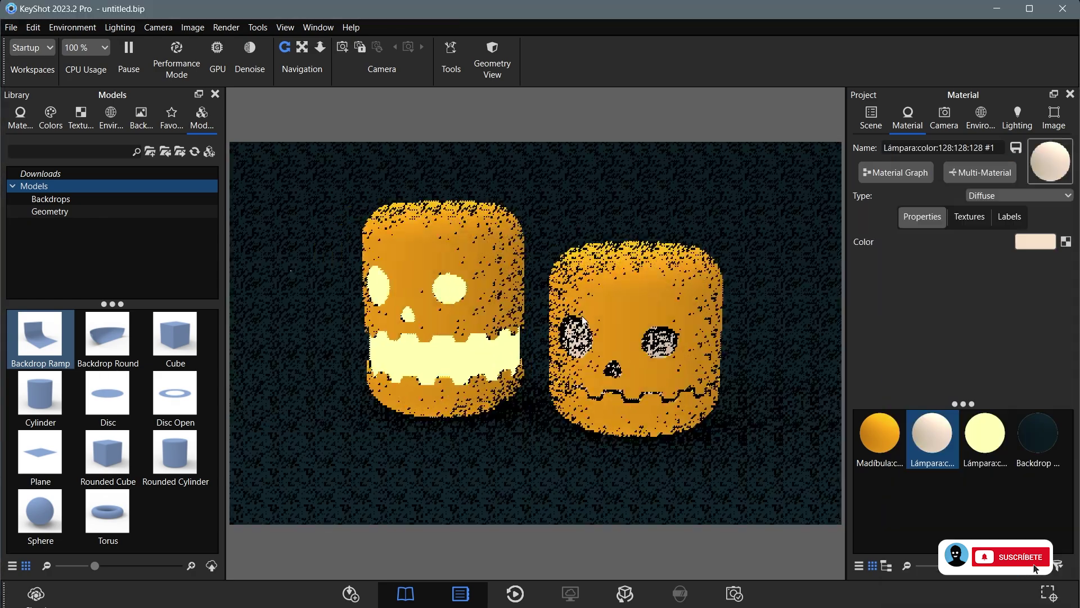
# Switch lighting to Interior Mode and drag a Plane into the scene.
pyautogui.click(870, 514)
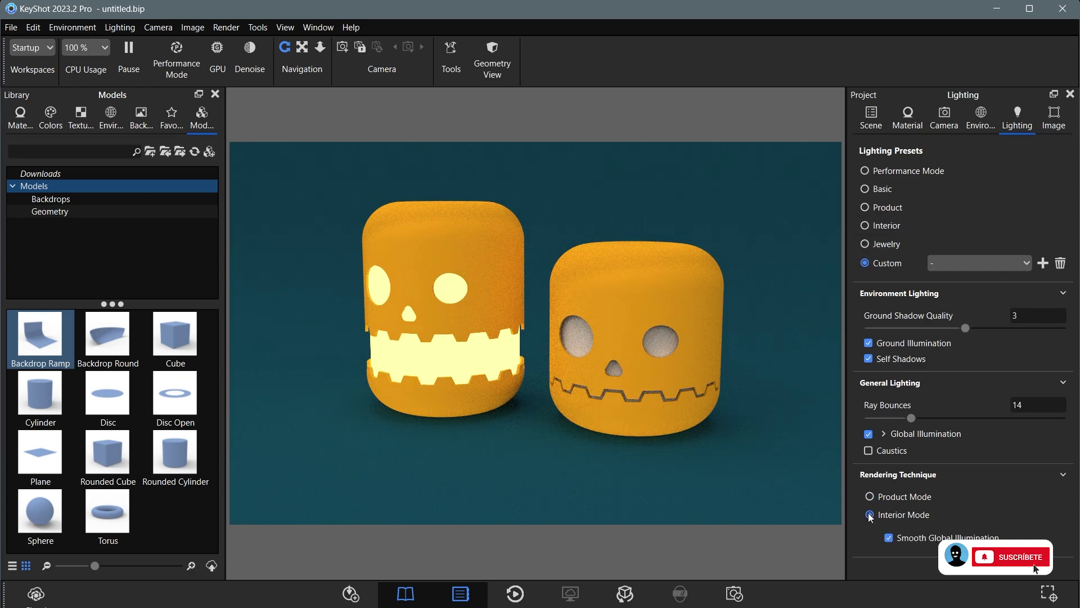
pyautogui.moveTo(40, 452)
pyautogui.mouseDown()
pyautogui.moveTo(521, 477)
pyautogui.moveTo(398, 333)
pyautogui.moveTo(410, 384)
pyautogui.mouseUp()
# Make the Plane a cyan Area Light material.
pyautogui.click(867, 575)
pyautogui.click(1019, 195)
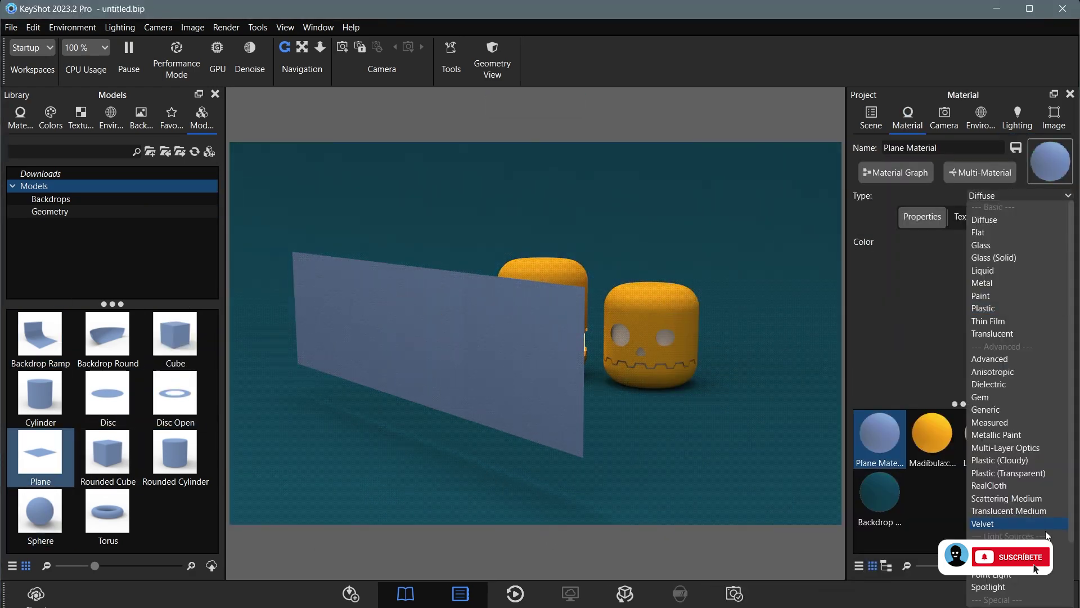
pyautogui.click(1007, 555)
pyautogui.click(1029, 241)
pyautogui.click(996, 584)
# Add a Disc Open scaled 700 and make it a red Area Light.
pyautogui.moveTo(175, 394)
pyautogui.mouseDown()
pyautogui.moveTo(539, 258)
pyautogui.moveTo(581, 279)
pyautogui.mouseUp()
pyautogui.click(868, 575)
pyautogui.click(880, 492)
pyautogui.click(1019, 196)
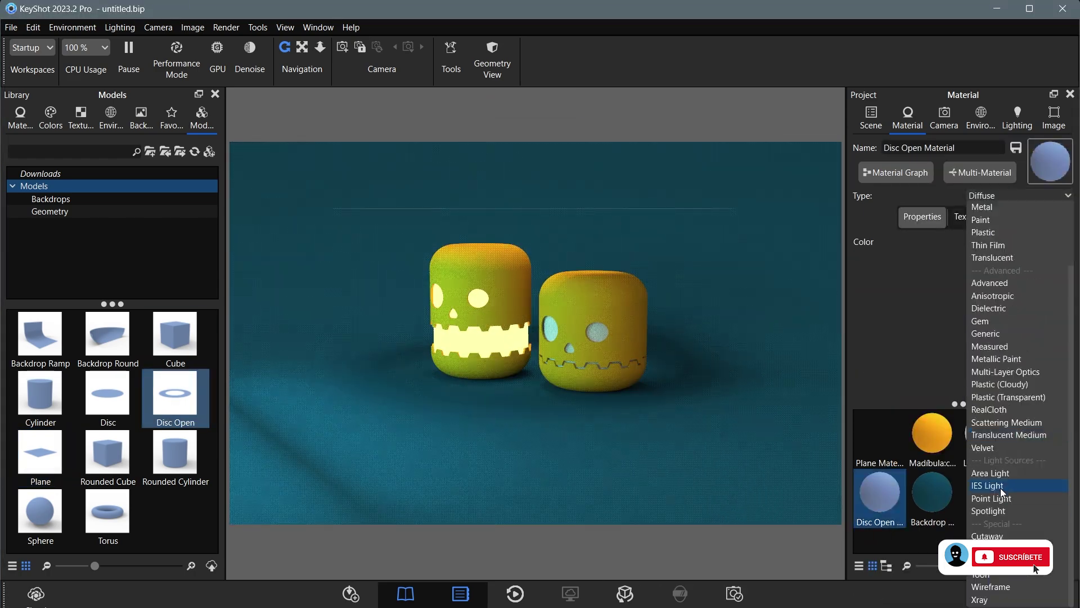
pyautogui.click(1008, 483)
pyautogui.click(1029, 242)
pyautogui.click(1038, 228)
# Recolour the Lámpara material pale yellow and switch it to Plastic with red specular.
pyautogui.scroll(5, 538, 281)
pyautogui.click(985, 433)
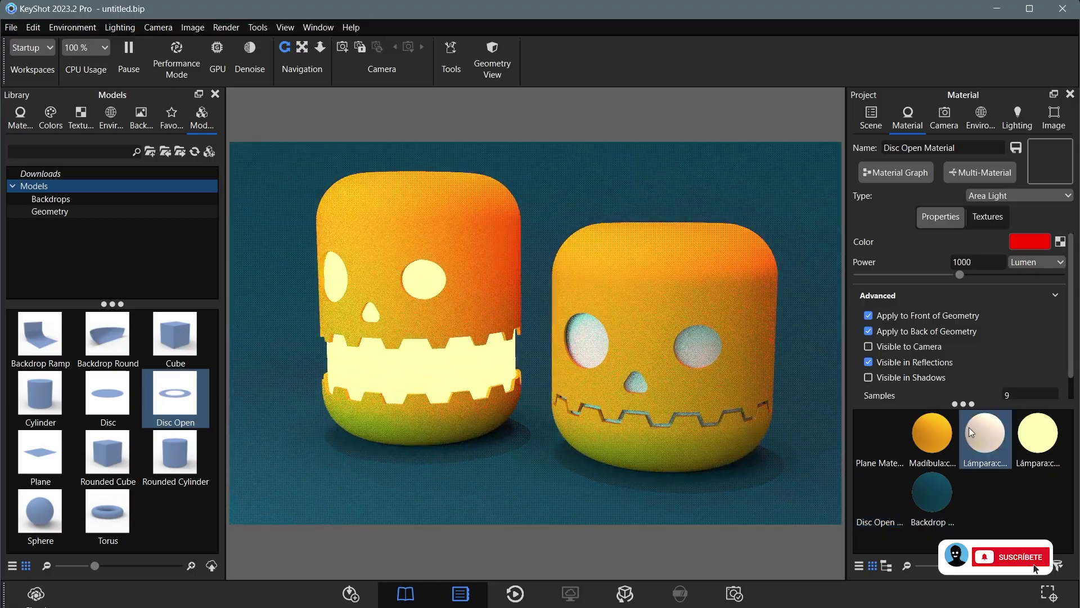
pyautogui.click(1030, 241)
pyautogui.moveTo(945, 216)
pyautogui.mouseDown()
pyautogui.moveTo(1014, 214)
pyautogui.moveTo(945, 222)
pyautogui.mouseUp()
pyautogui.press('Return')
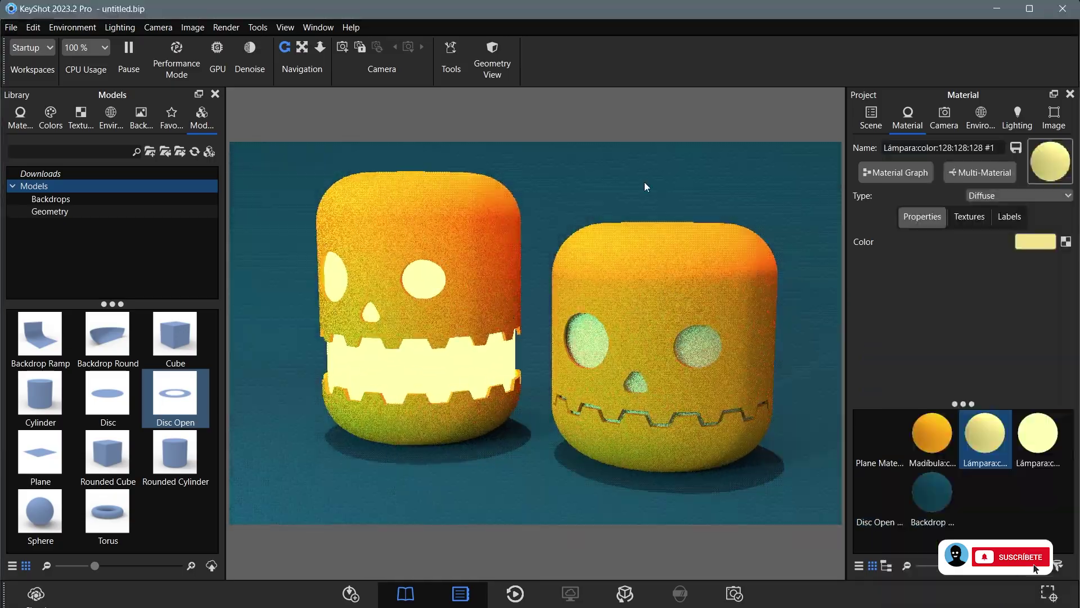
pyautogui.click(1009, 196)
pyautogui.click(987, 306)
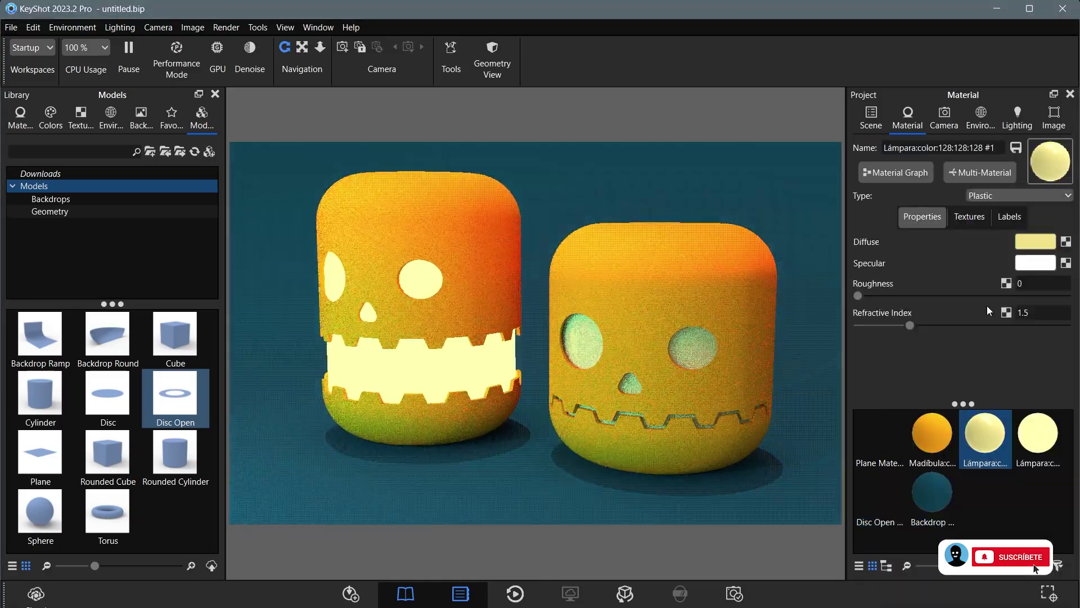
pyautogui.click(1036, 263)
pyautogui.click(1027, 224)
pyautogui.press('Return')
# Adjust the camera's focal length in the scene tree and select the left lamp's head.
pyautogui.click(782, 177)
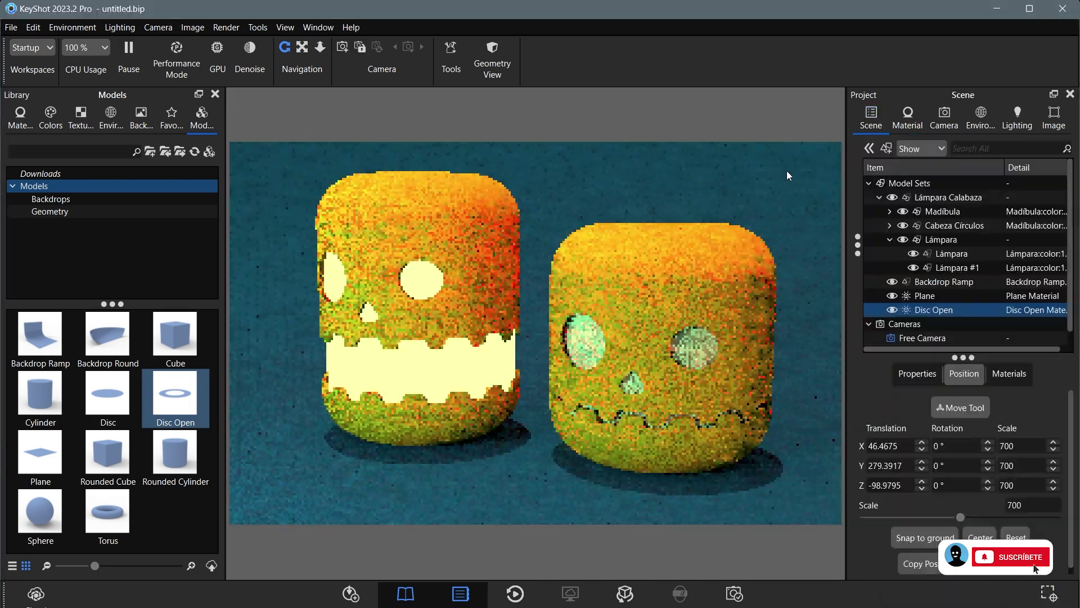
pyautogui.scroll(-5, 1013, 455)
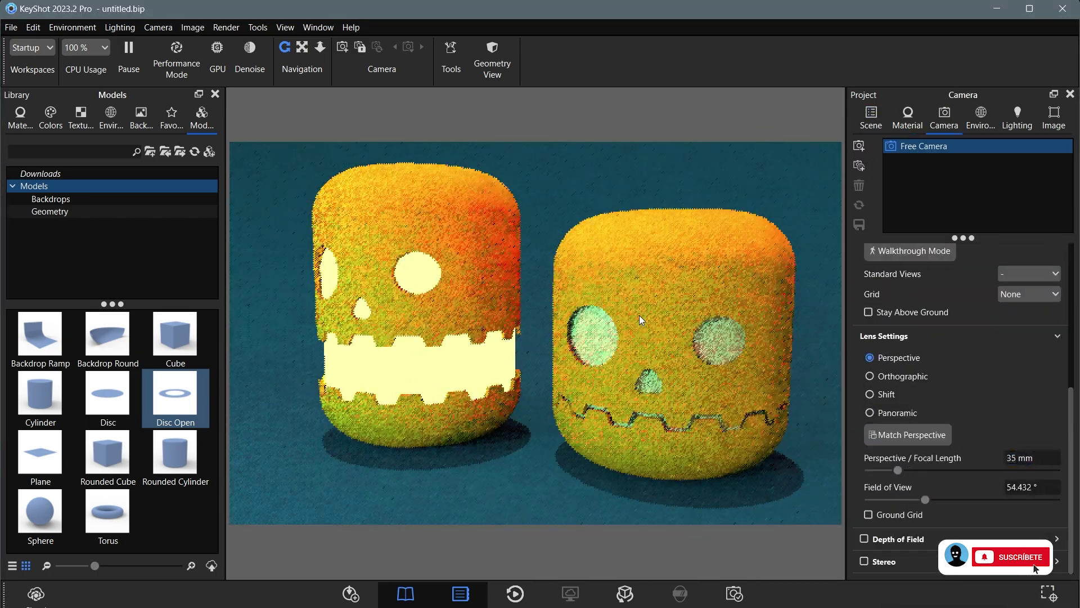
pyautogui.doubleClick(664, 281)
pyautogui.click(871, 118)
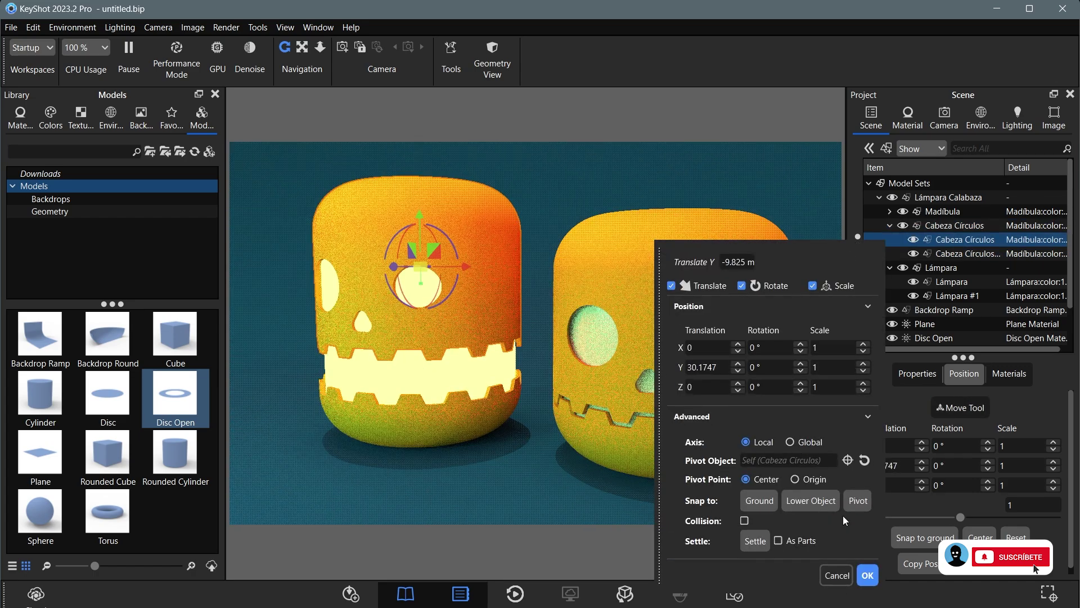